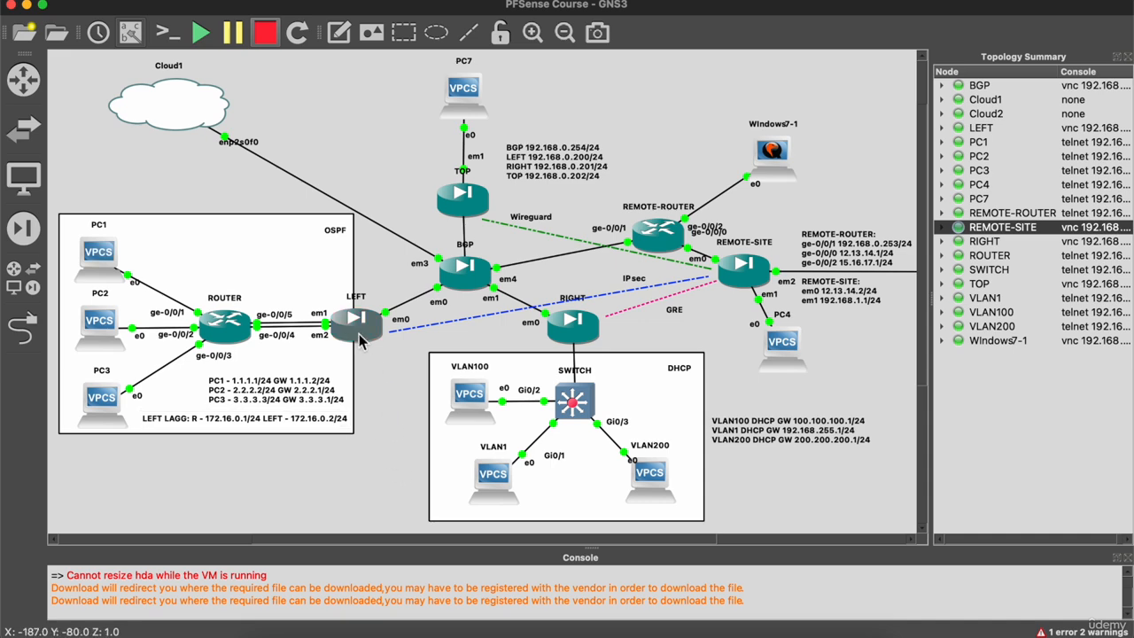
# Switch to Safari and start a new WAN rule above the existing one on the LEFT firewall, with protocol Any
pyautogui.moveTo(361, 341)
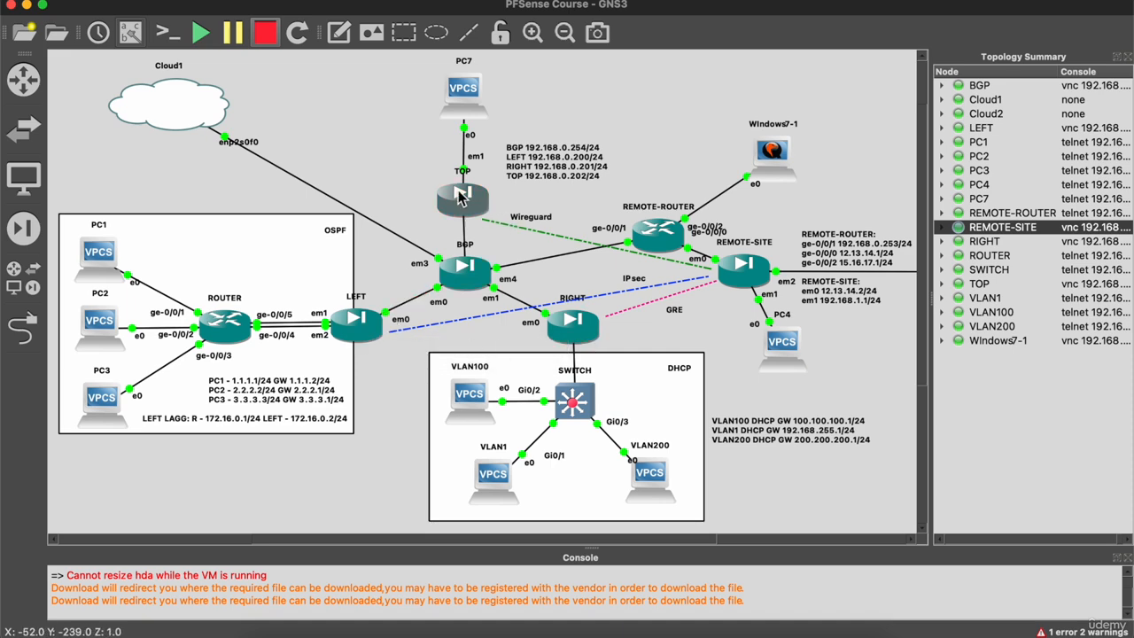
pyautogui.click(280, 629)
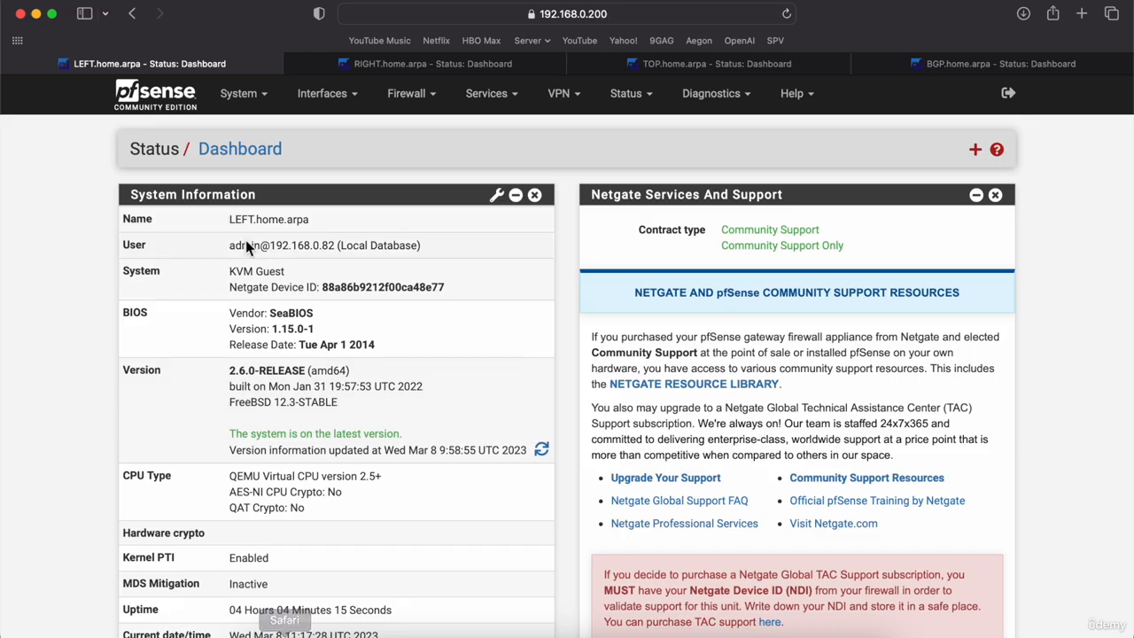
pyautogui.click(412, 94)
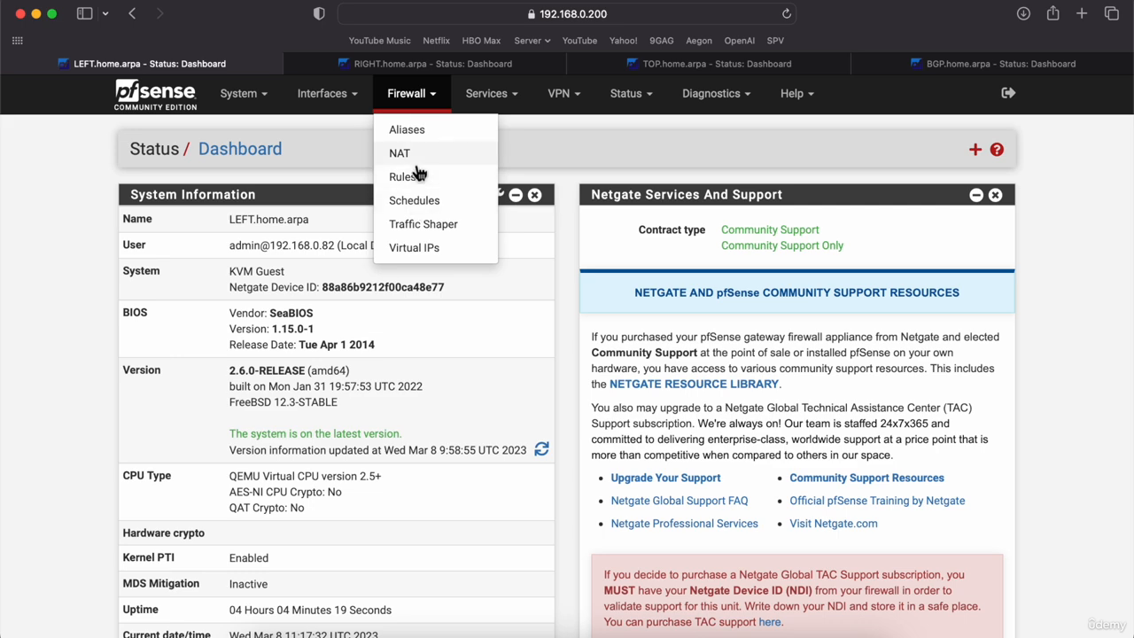
pyautogui.click(424, 246)
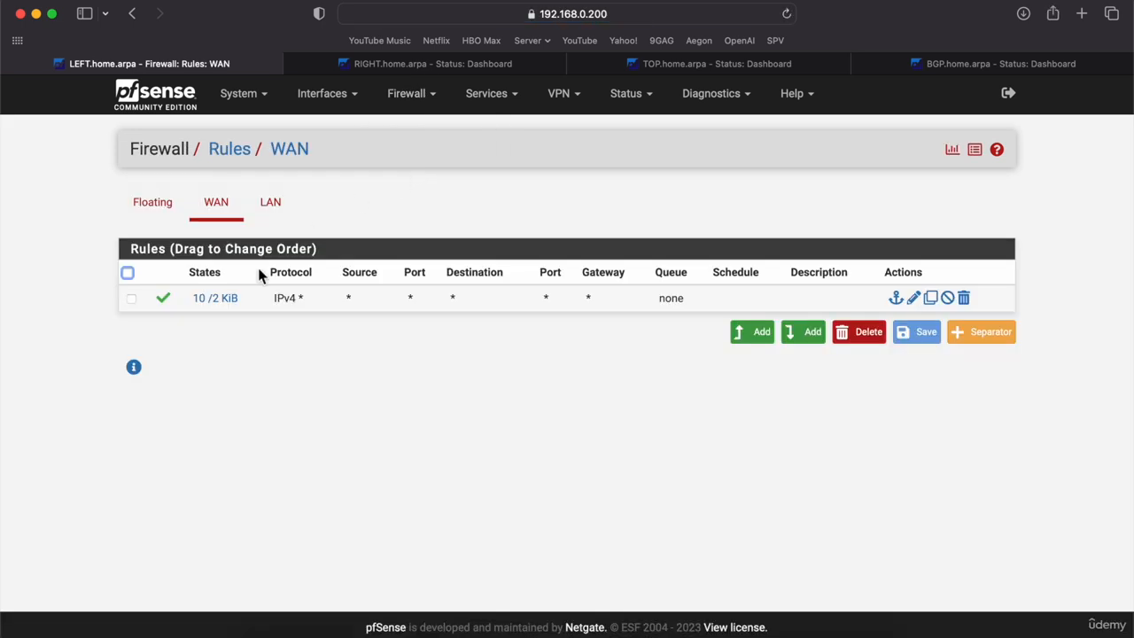
pyautogui.click(744, 331)
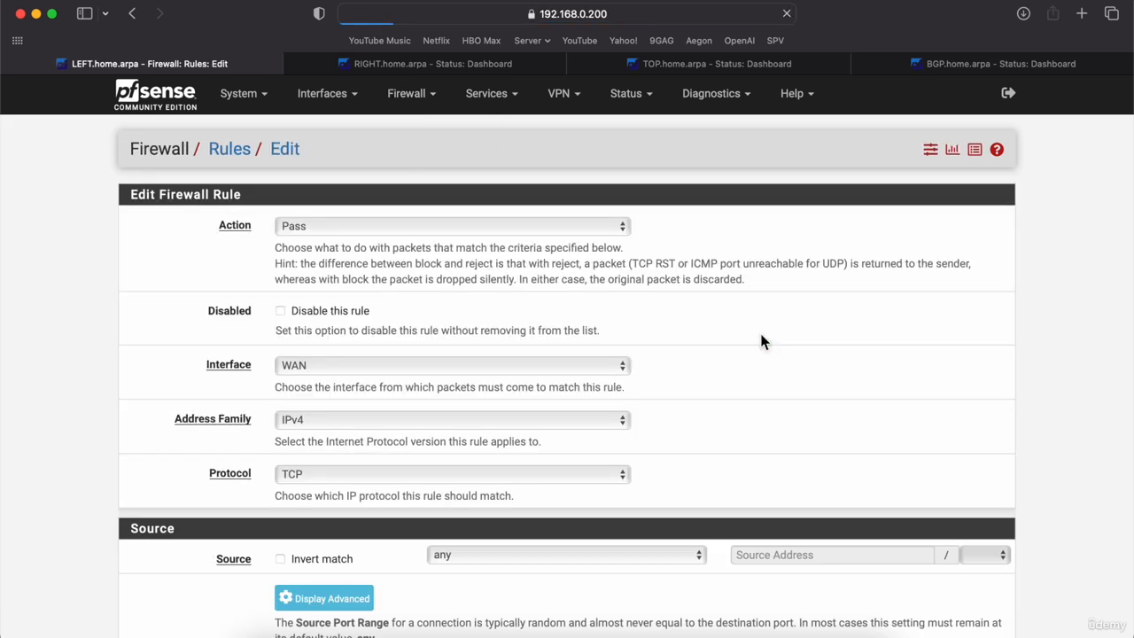
pyautogui.click(373, 478)
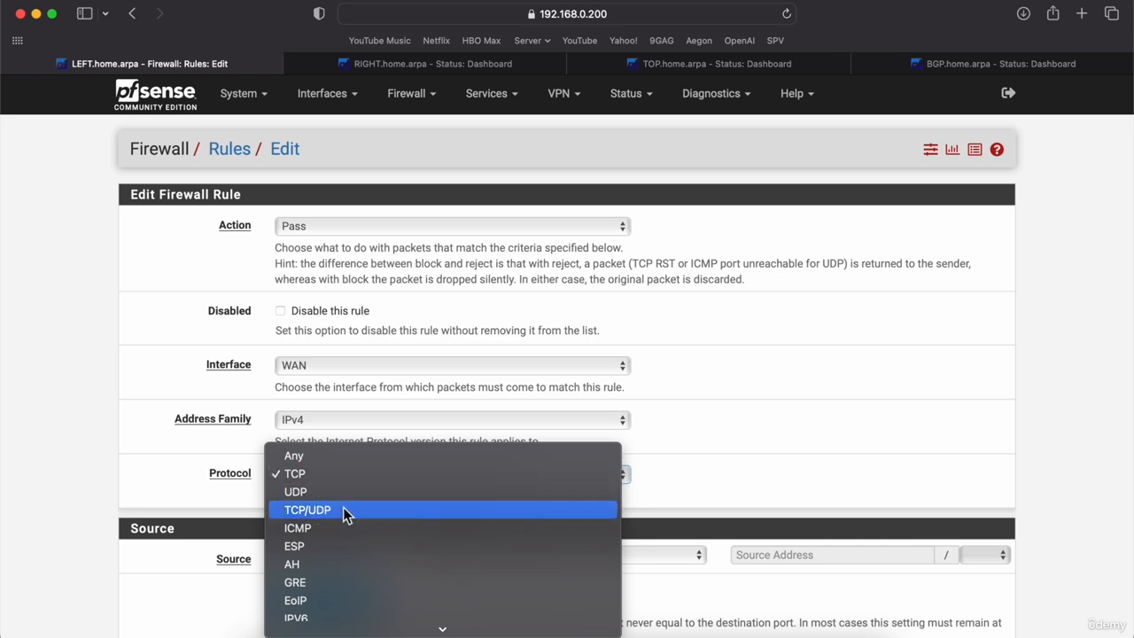
pyautogui.click(315, 454)
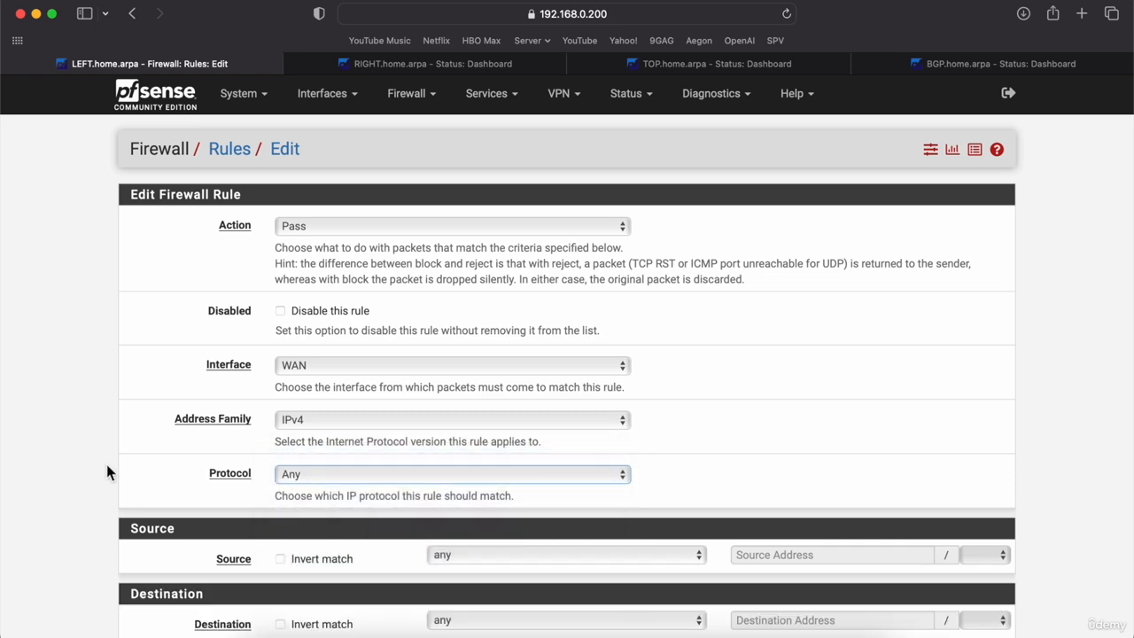
# Set the new LEFT rule's source to WAN net and destination to WAN address, and save it
pyautogui.scroll(-5, 95, 462)
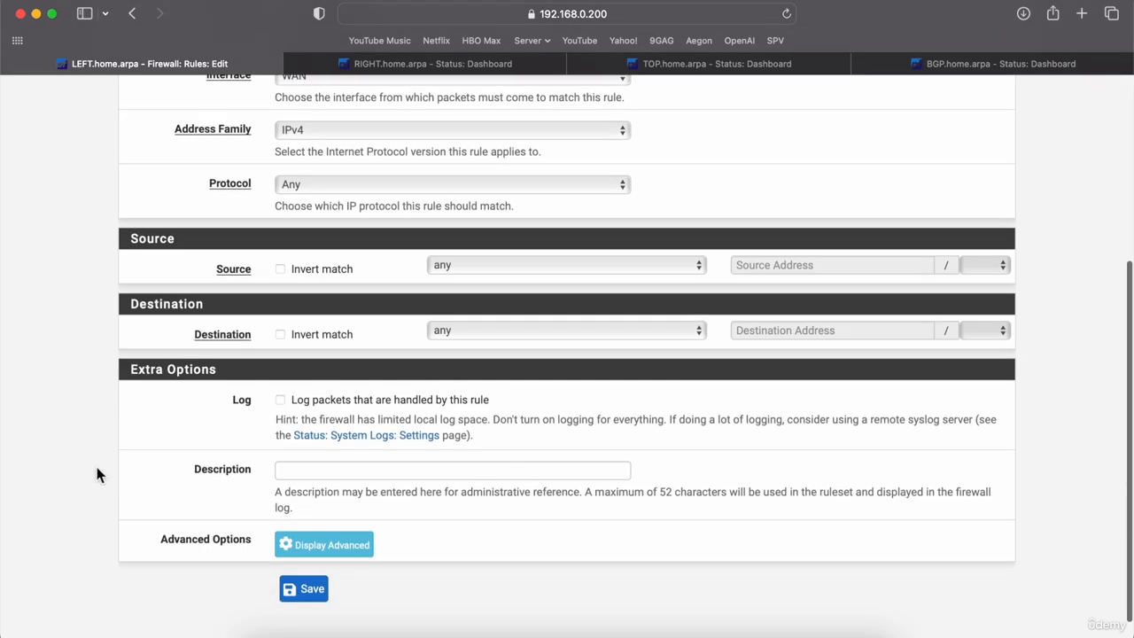
pyautogui.click(571, 264)
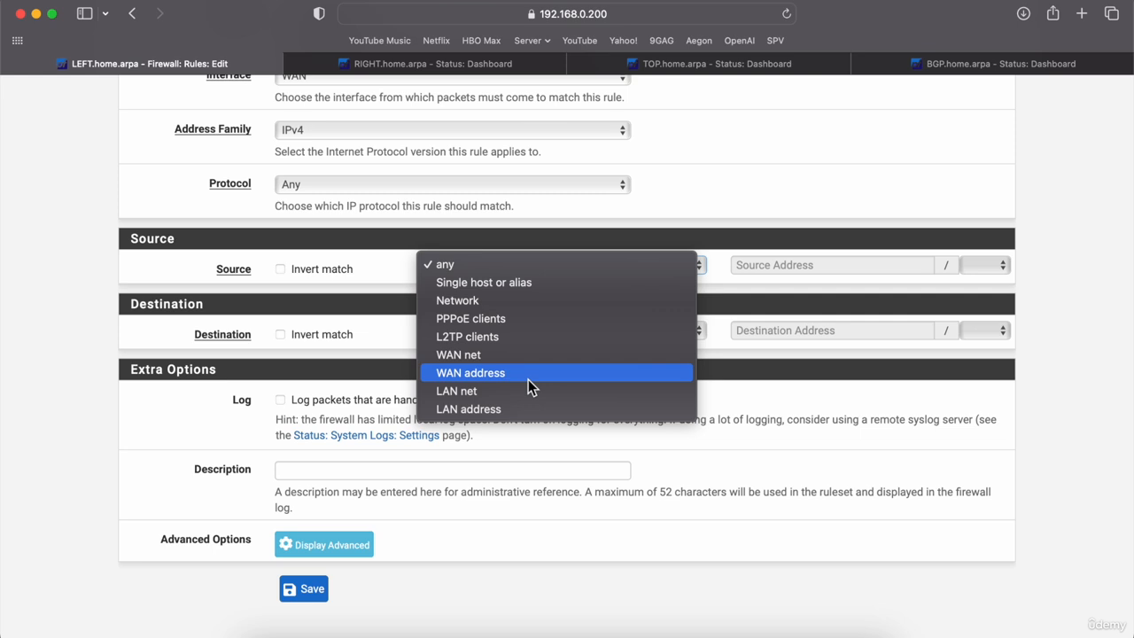
pyautogui.click(525, 355)
pyautogui.click(521, 329)
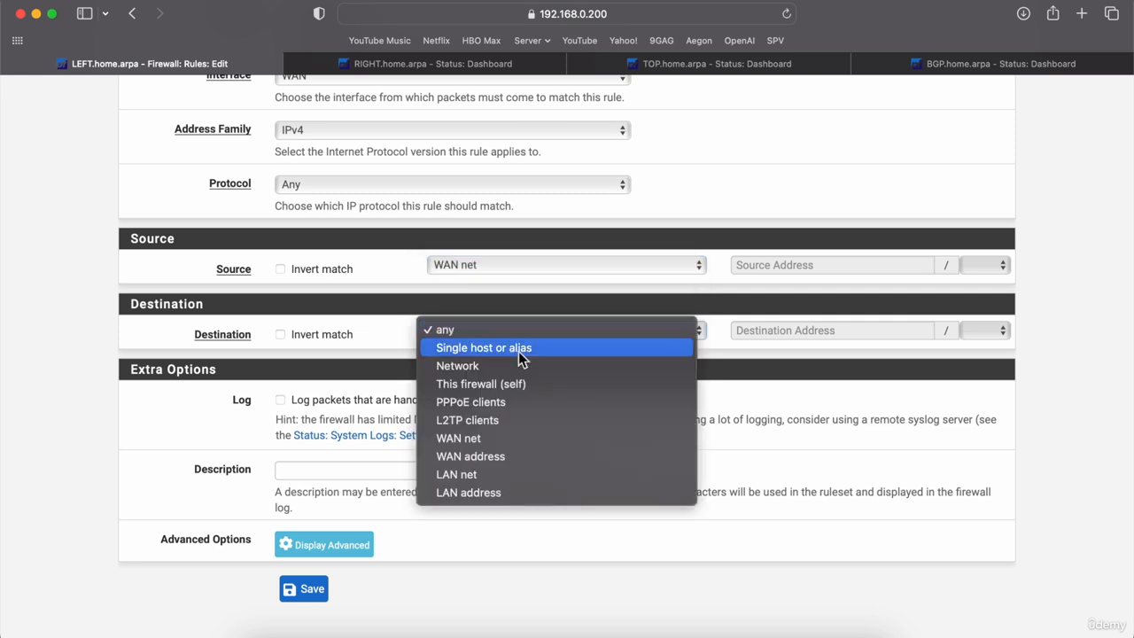
pyautogui.click(506, 461)
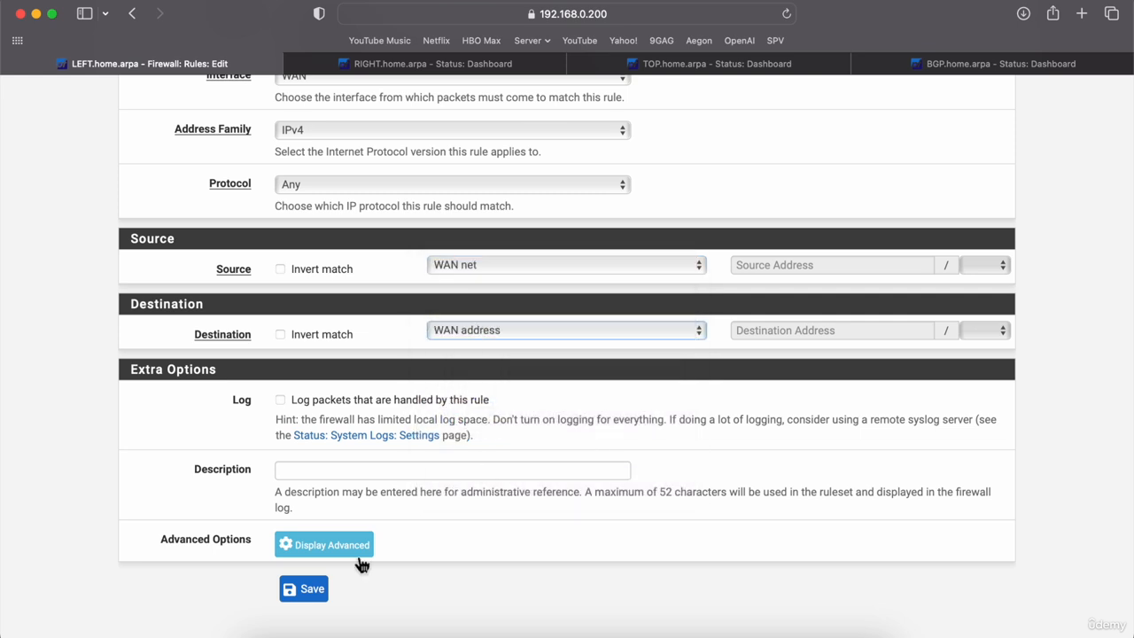
pyautogui.click(312, 595)
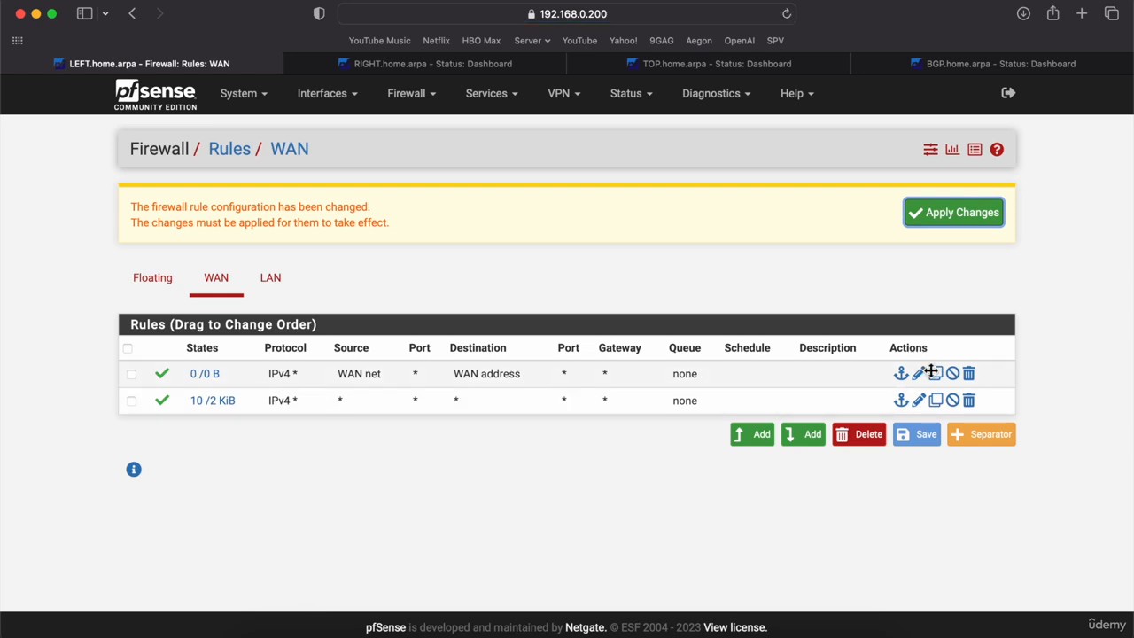
# Delete the any-to-any WAN rule on LEFT and apply the rule changes
pyautogui.click(969, 400)
pyautogui.click(714, 344)
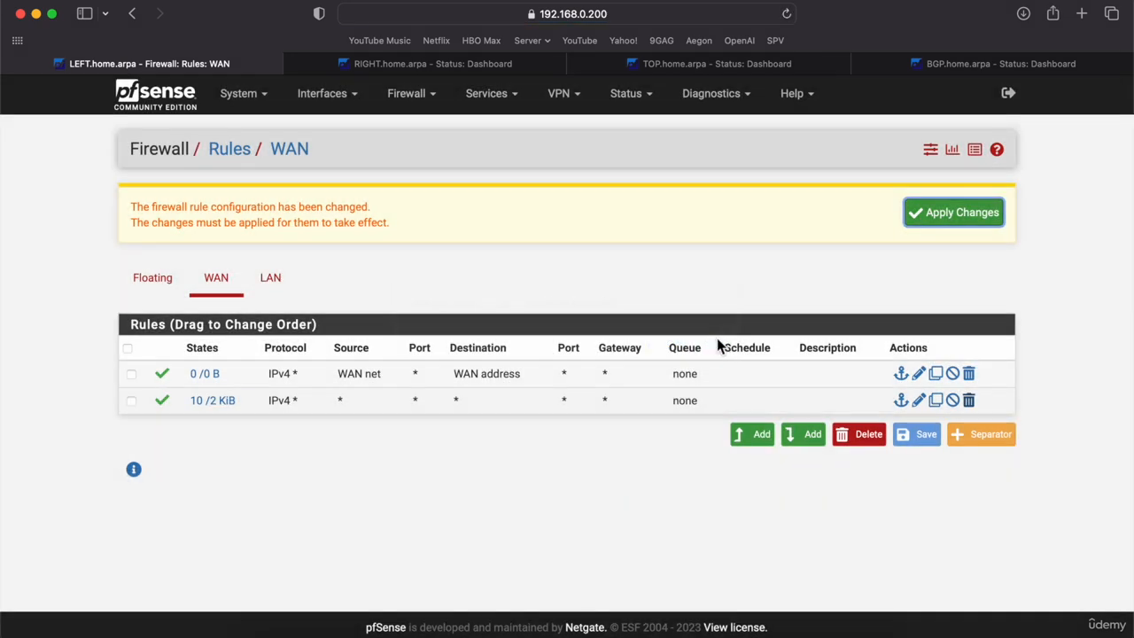
pyautogui.click(975, 215)
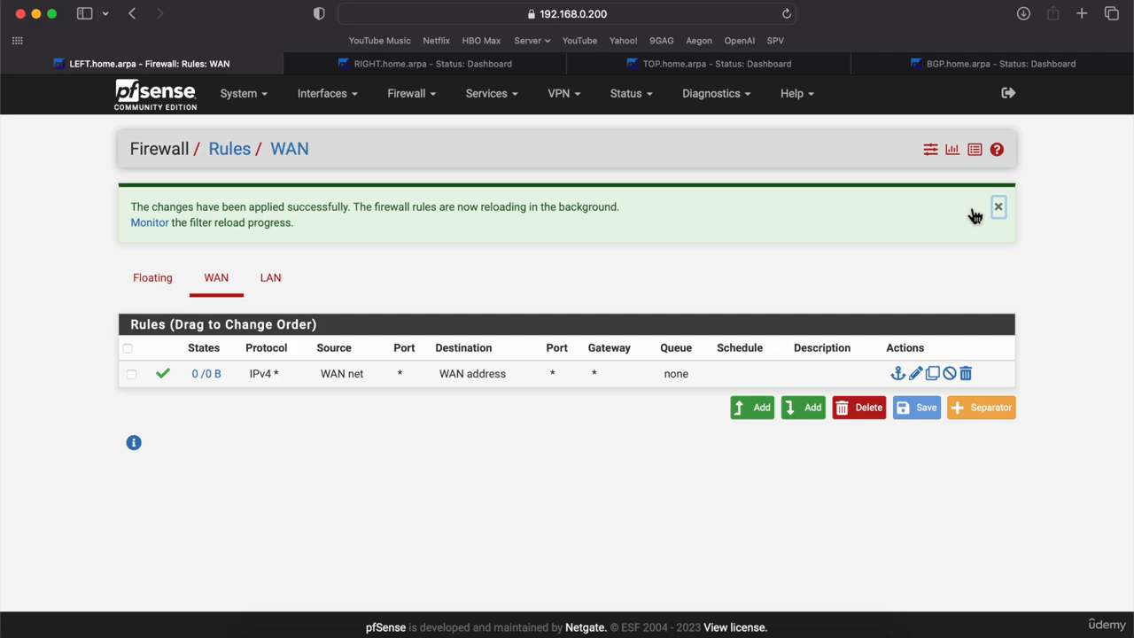
# Start a new WAN rule above the existing ones on the RIGHT firewall, with protocol Any
pyautogui.click(390, 70)
pyautogui.click(417, 103)
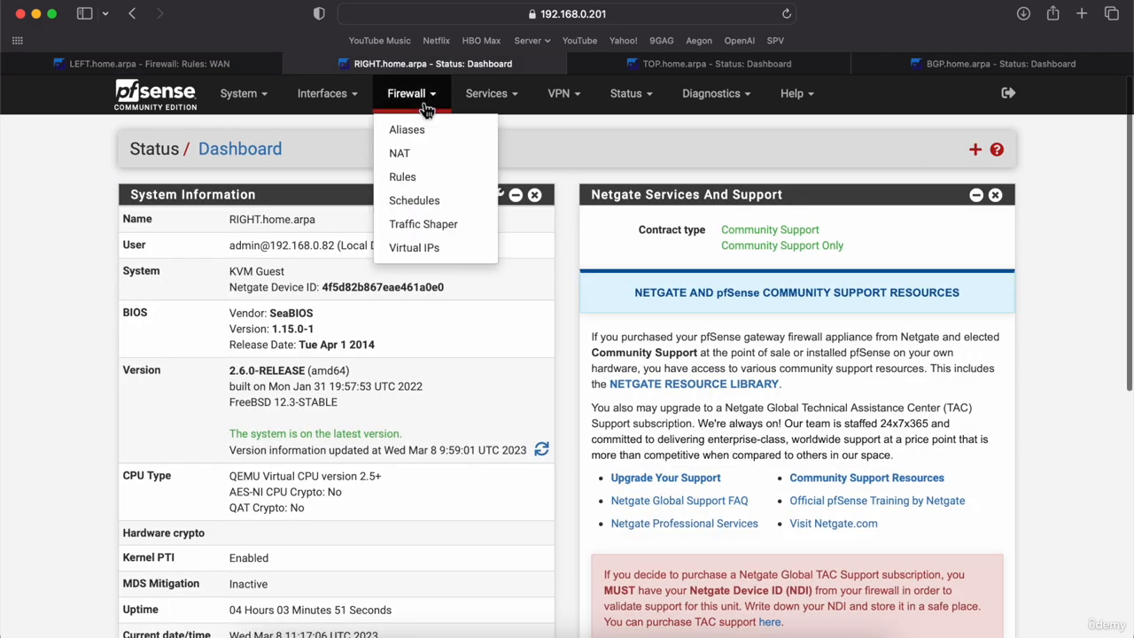
pyautogui.click(423, 177)
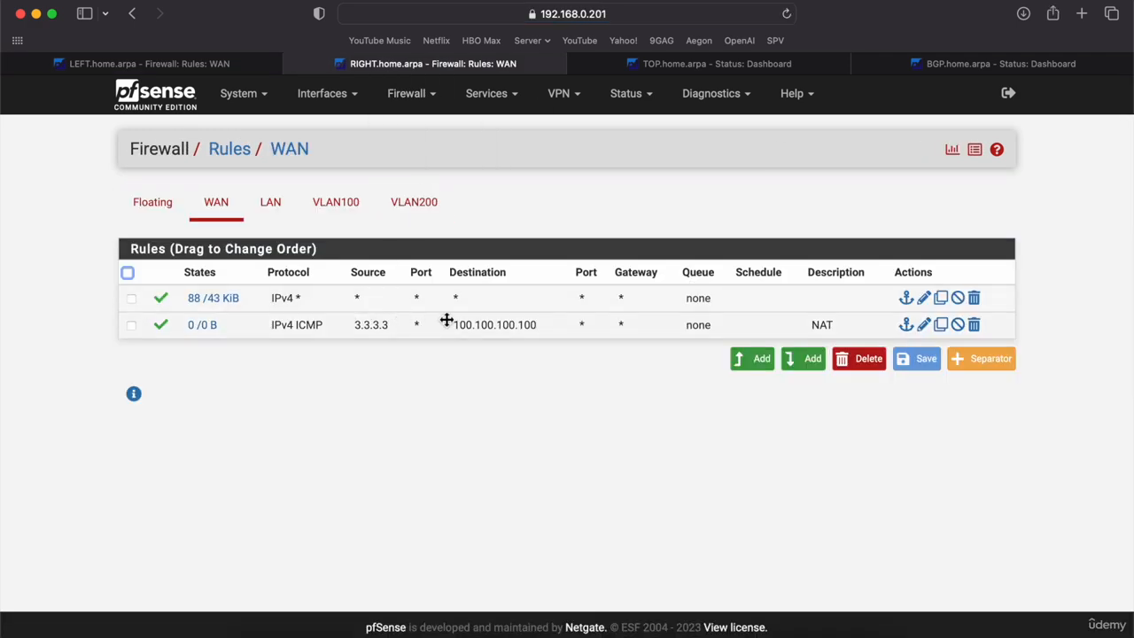
pyautogui.click(758, 366)
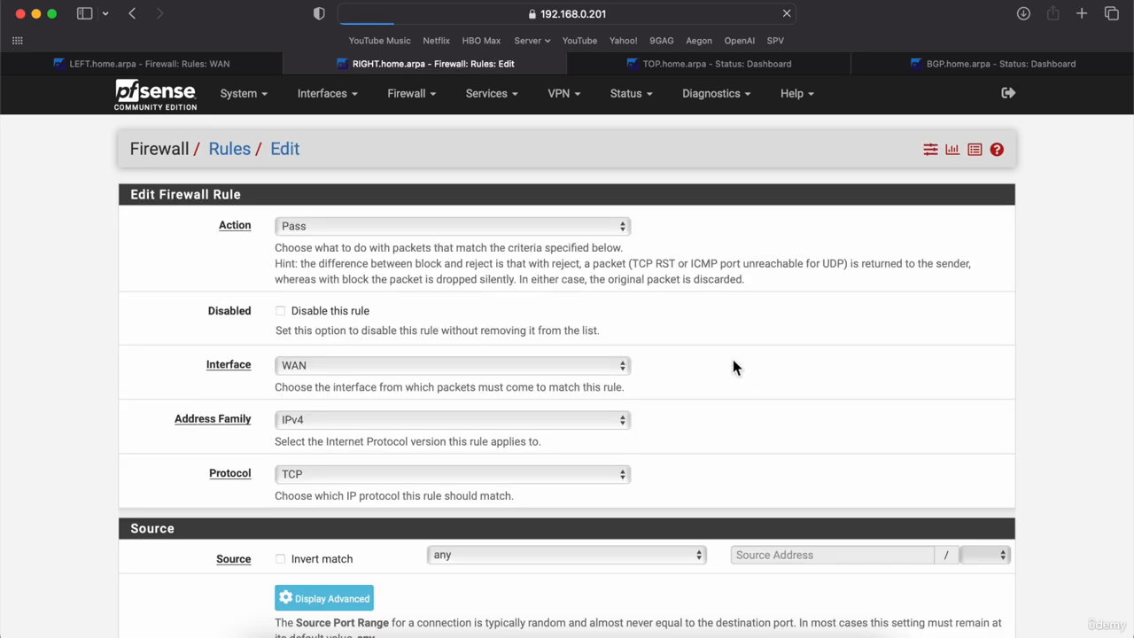
pyautogui.click(465, 474)
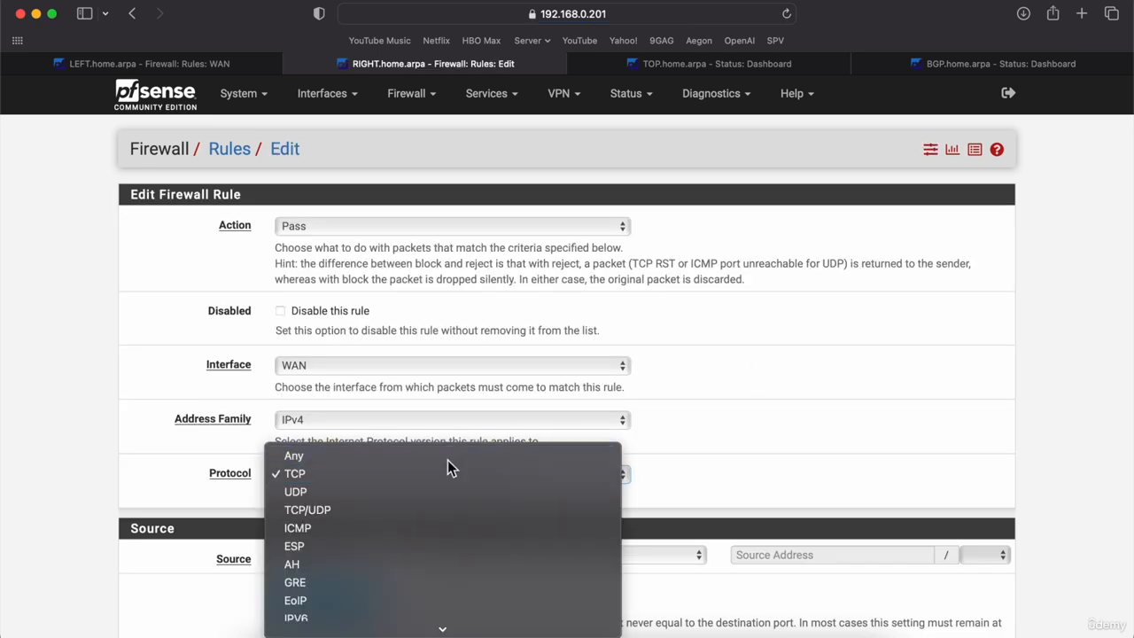
pyautogui.click(447, 453)
# Set the new RIGHT rule's source to WAN net and destination to WAN address, and save it
pyautogui.scroll(-5, 447, 460)
pyautogui.click(520, 290)
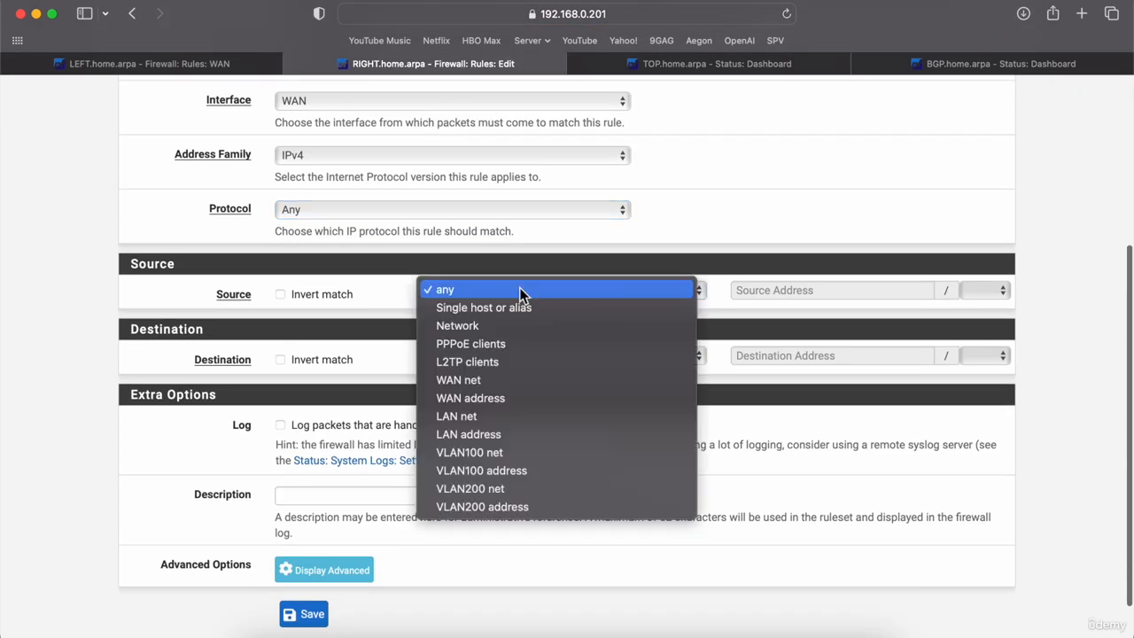
pyautogui.click(512, 379)
pyautogui.click(547, 355)
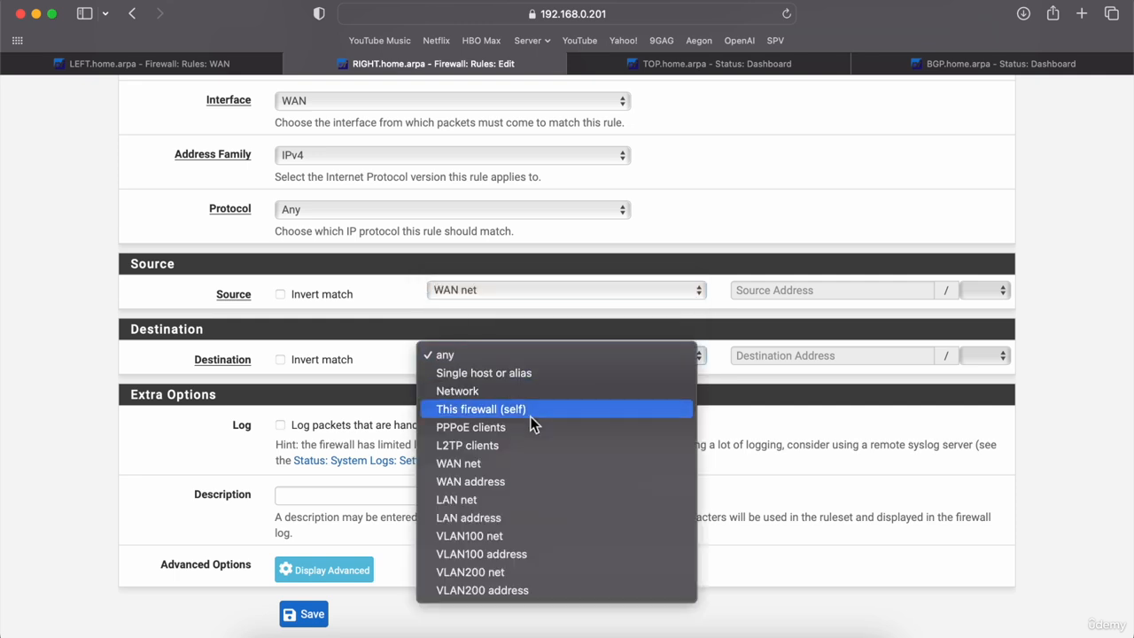
pyautogui.click(508, 486)
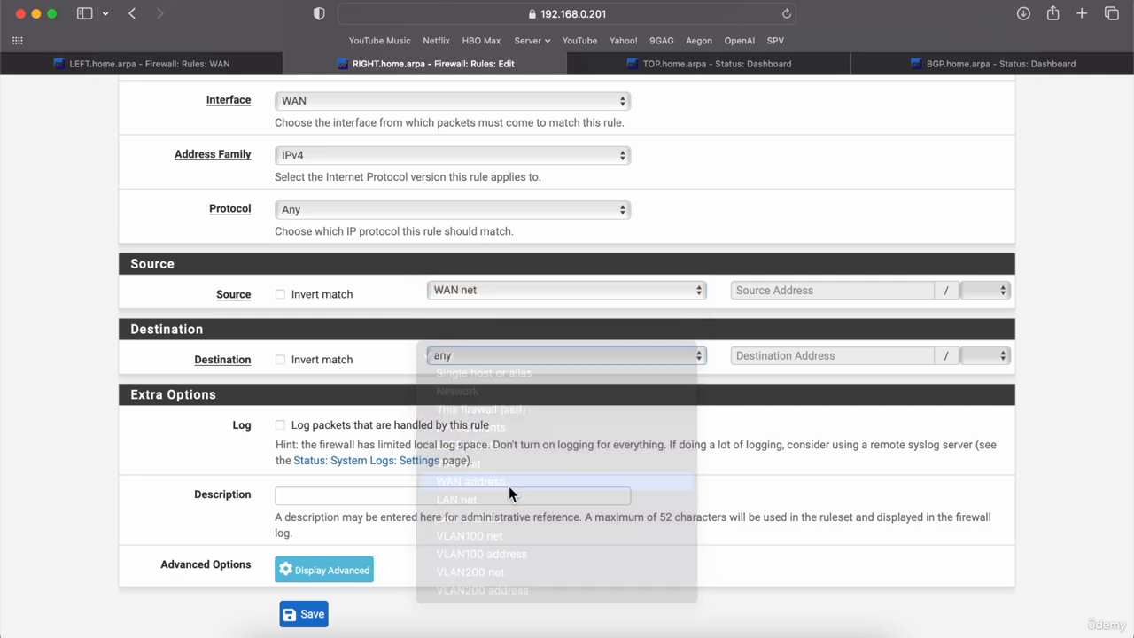
pyautogui.click(304, 614)
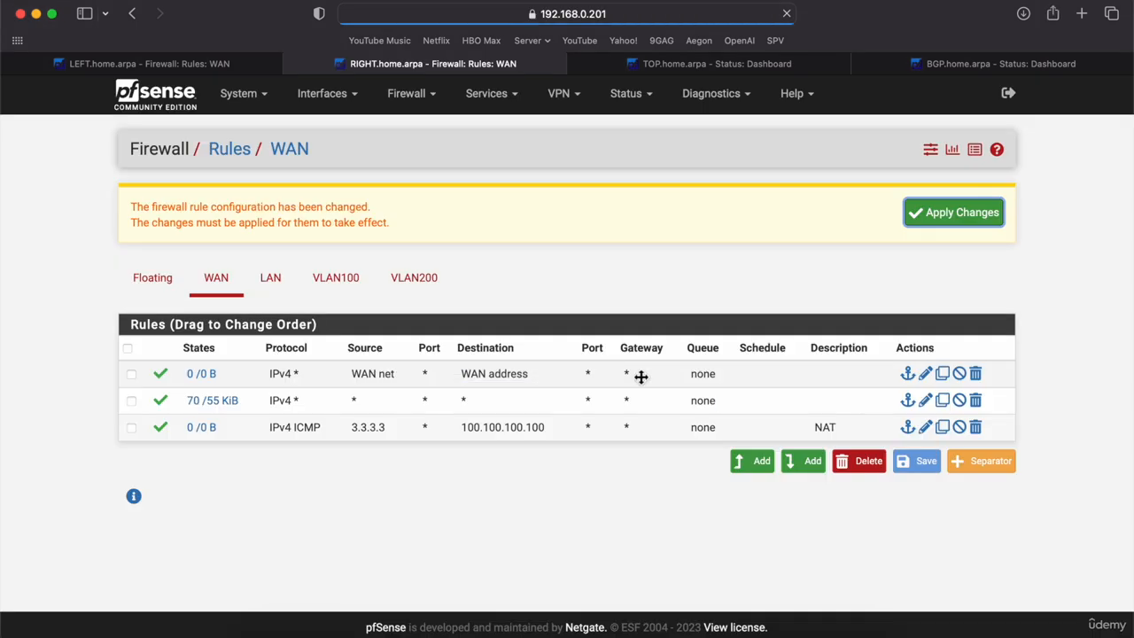
# Delete the any-to-any WAN rule on RIGHT, keeping the ICMP NAT rule, and apply the rule changes
pyautogui.click(975, 400)
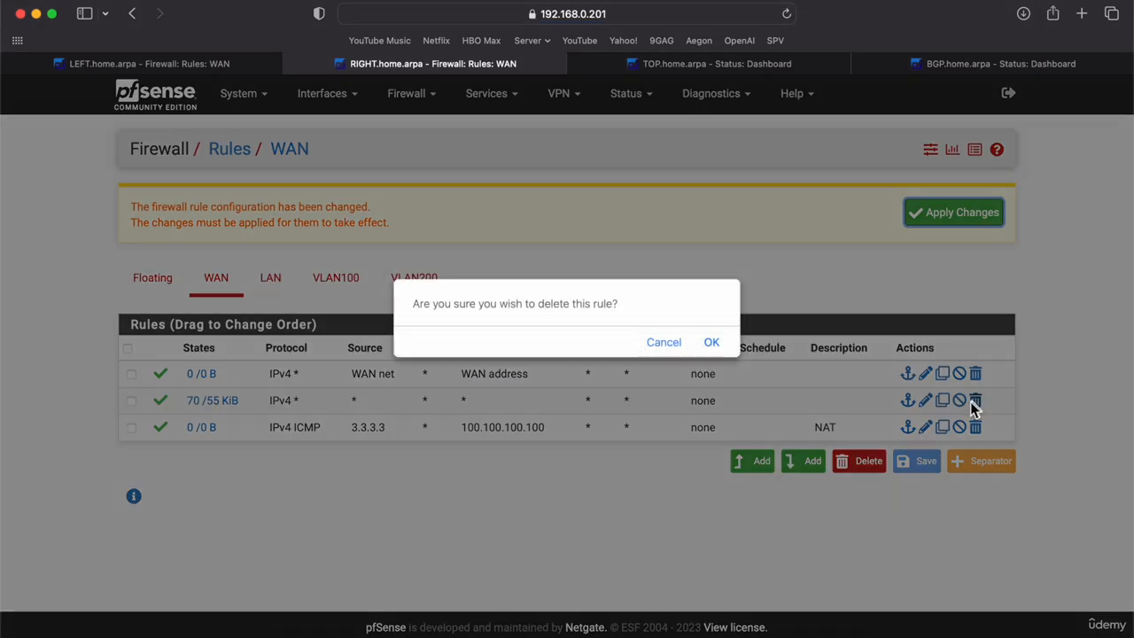
pyautogui.click(711, 344)
pyautogui.click(946, 220)
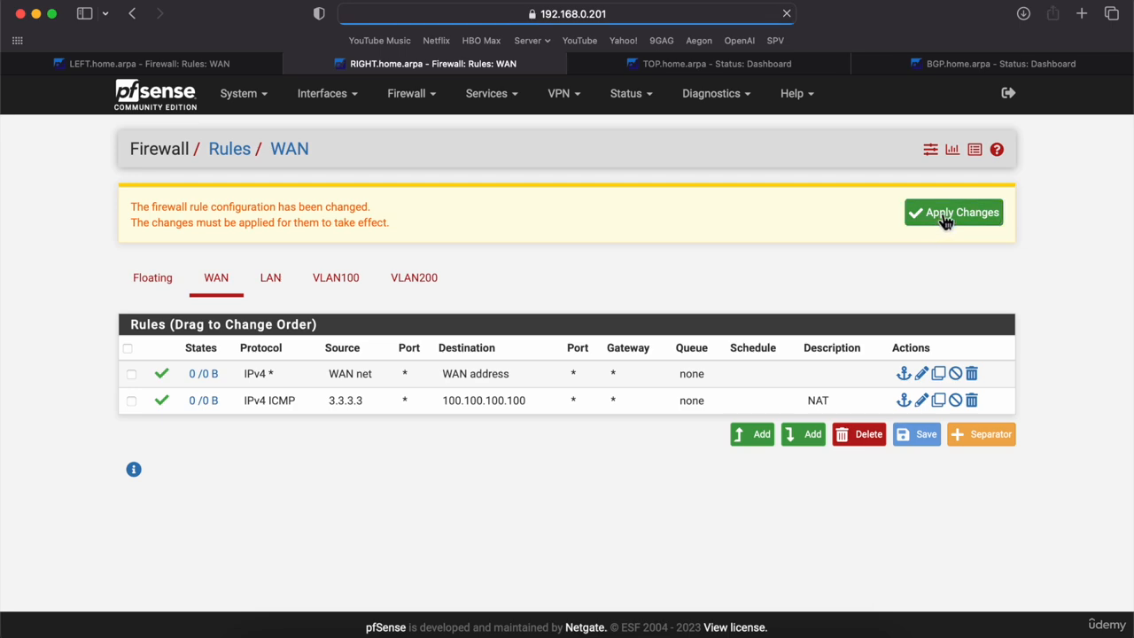
# Start a new WAN rule above the existing one on the TOP firewall, with protocol Any
pyautogui.click(691, 65)
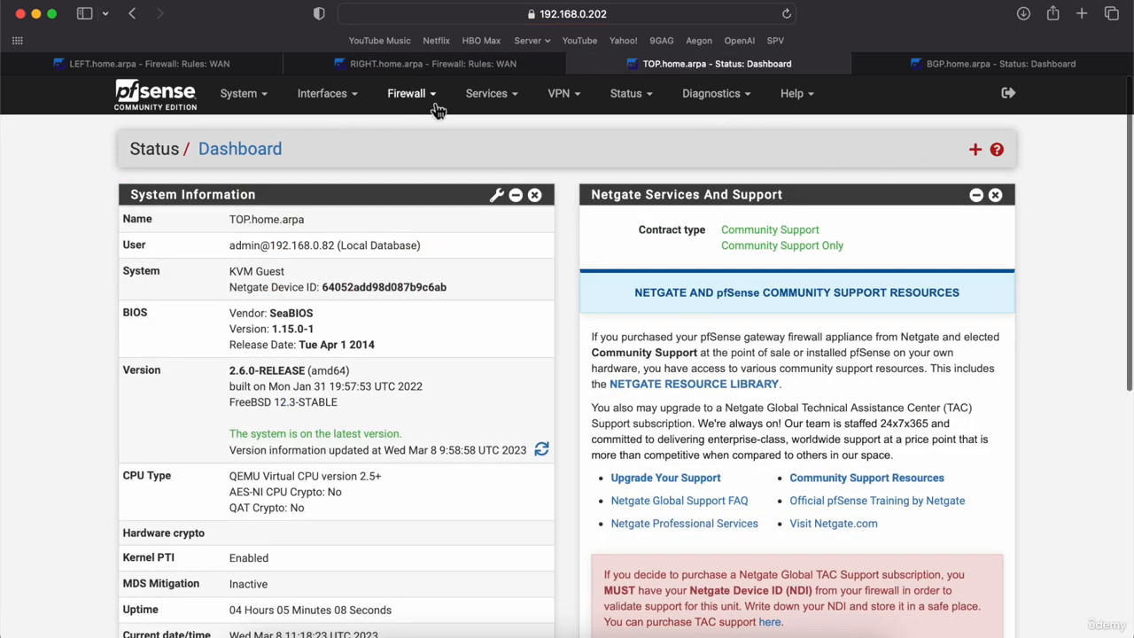
pyautogui.click(406, 94)
pyautogui.click(410, 178)
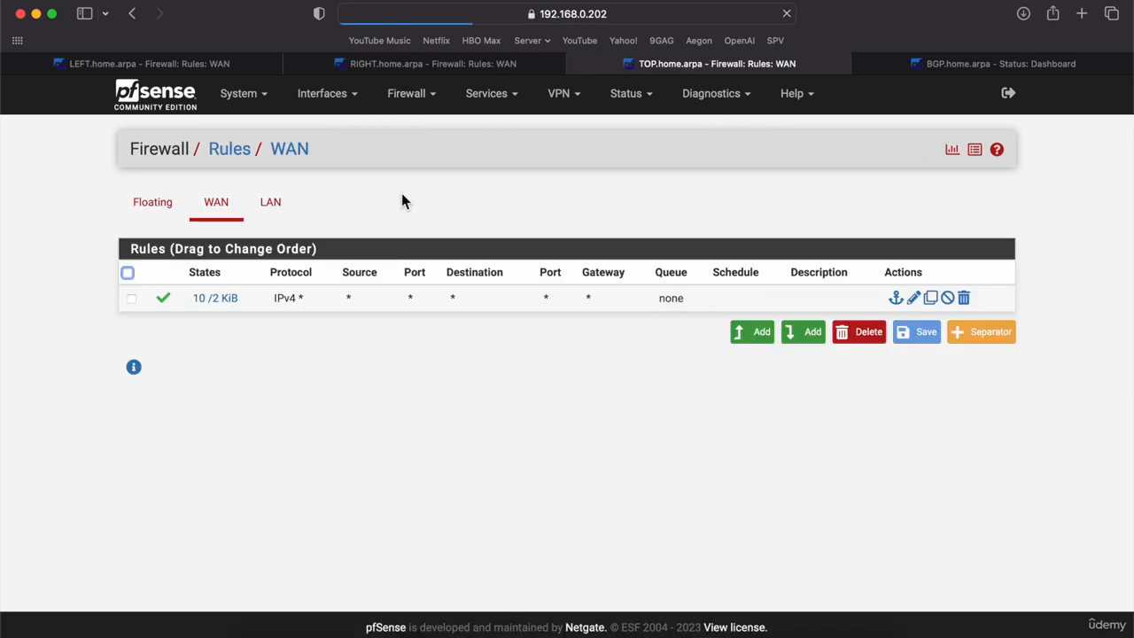
pyautogui.click(759, 344)
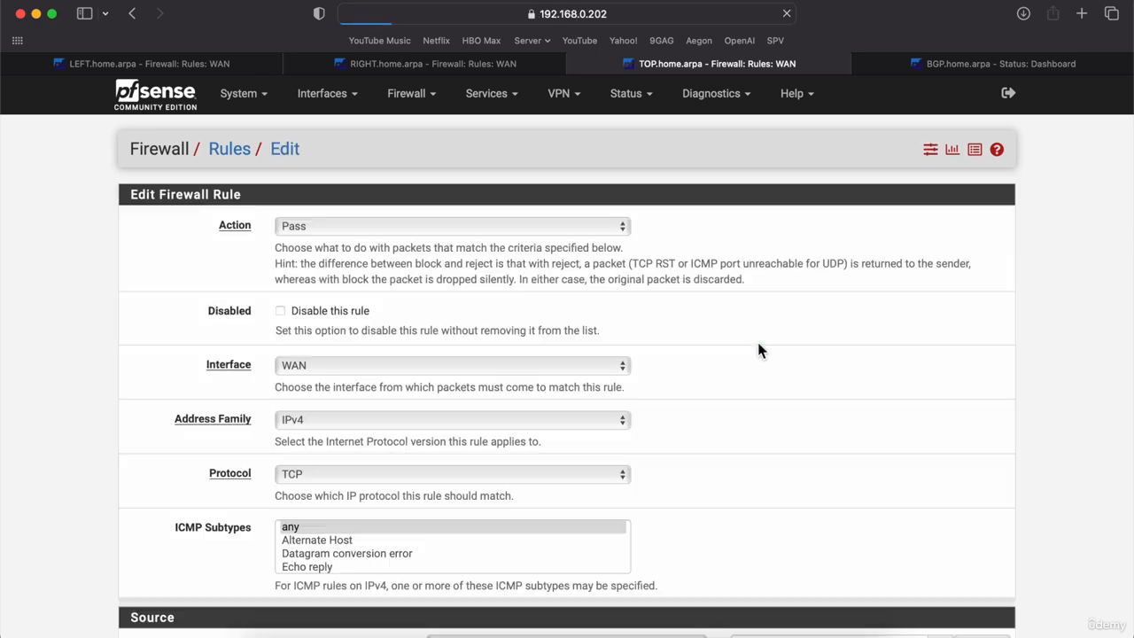
pyautogui.click(392, 475)
pyautogui.click(365, 458)
# Set the new TOP rule's source to WAN net and destination to WAN address, then save and apply it
pyautogui.scroll(-5, 367, 461)
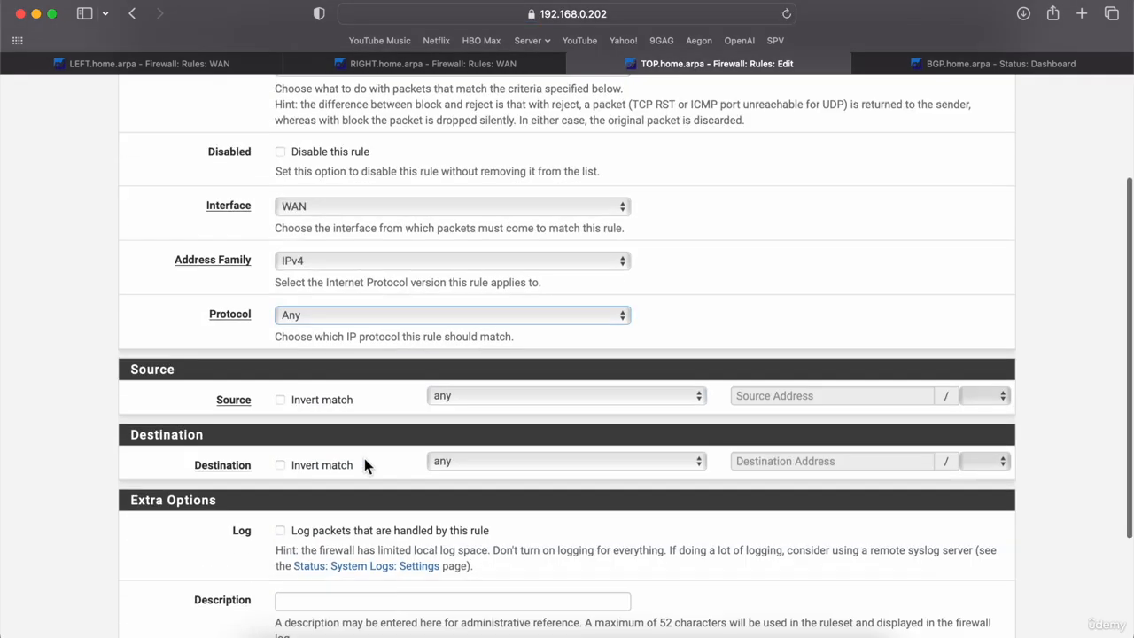
pyautogui.scroll(1, 425, 408)
pyautogui.click(528, 354)
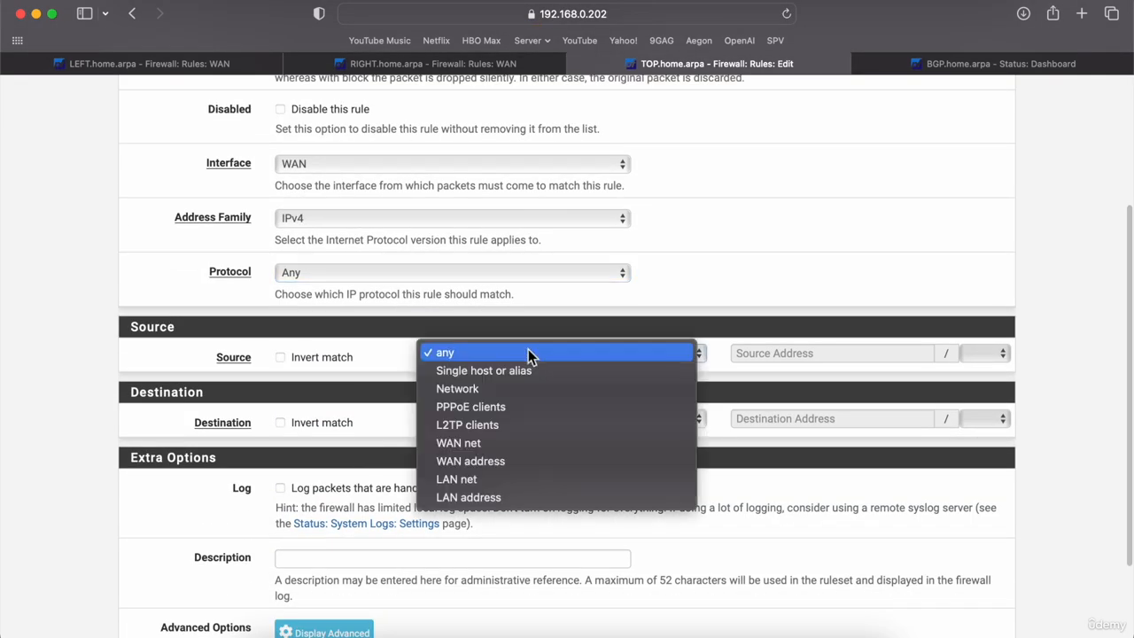
pyautogui.click(517, 447)
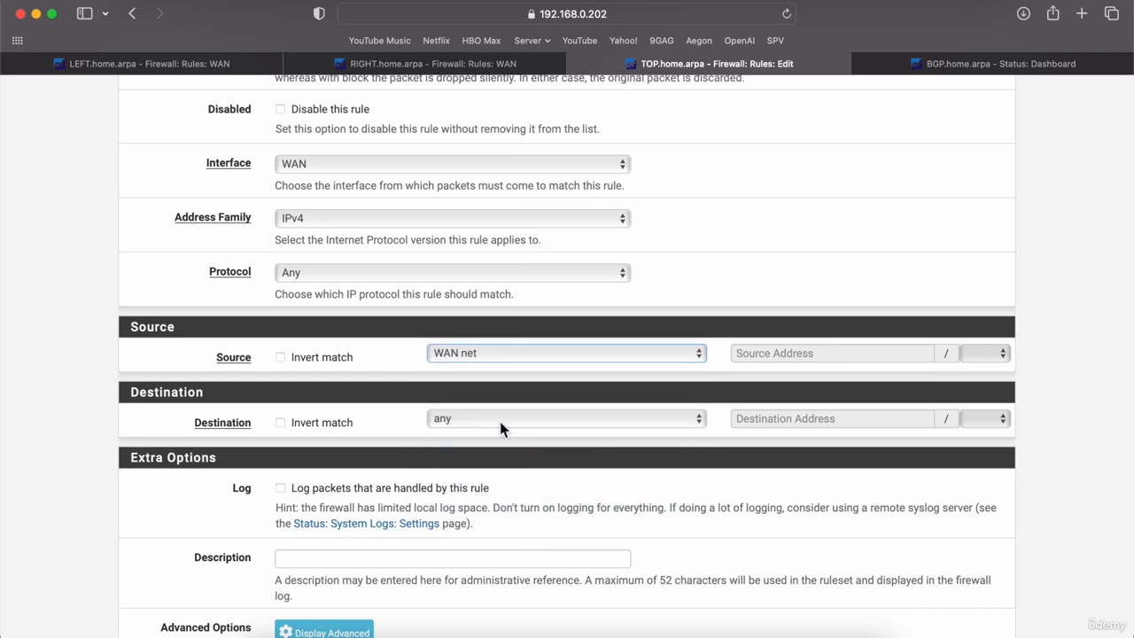
pyautogui.click(499, 424)
pyautogui.click(489, 544)
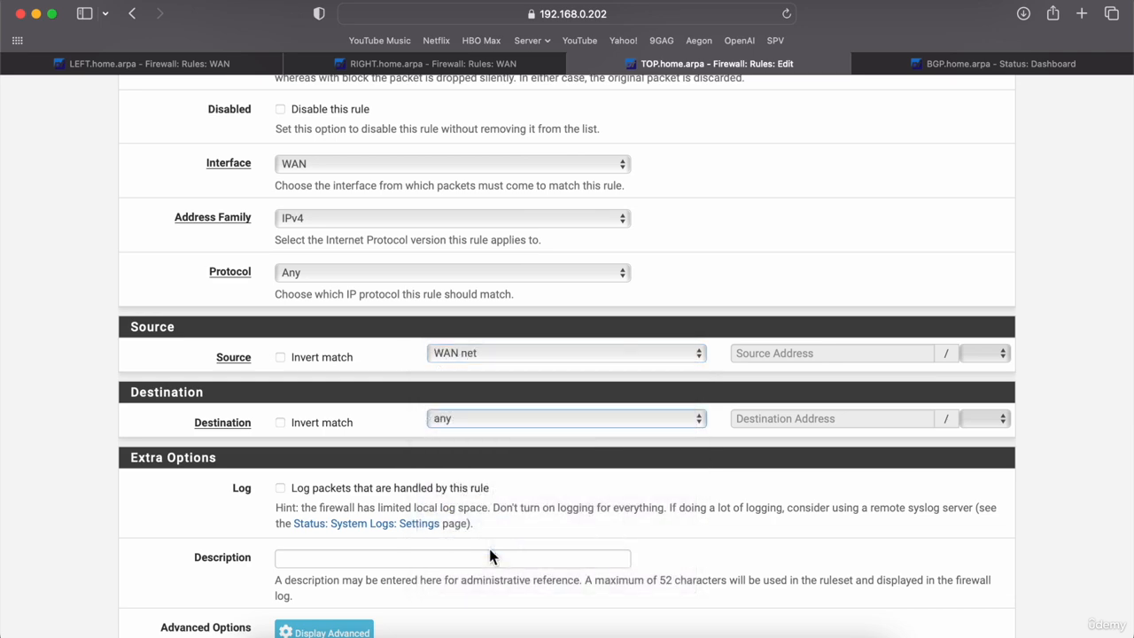
pyautogui.scroll(-3, 489, 551)
pyautogui.click(306, 567)
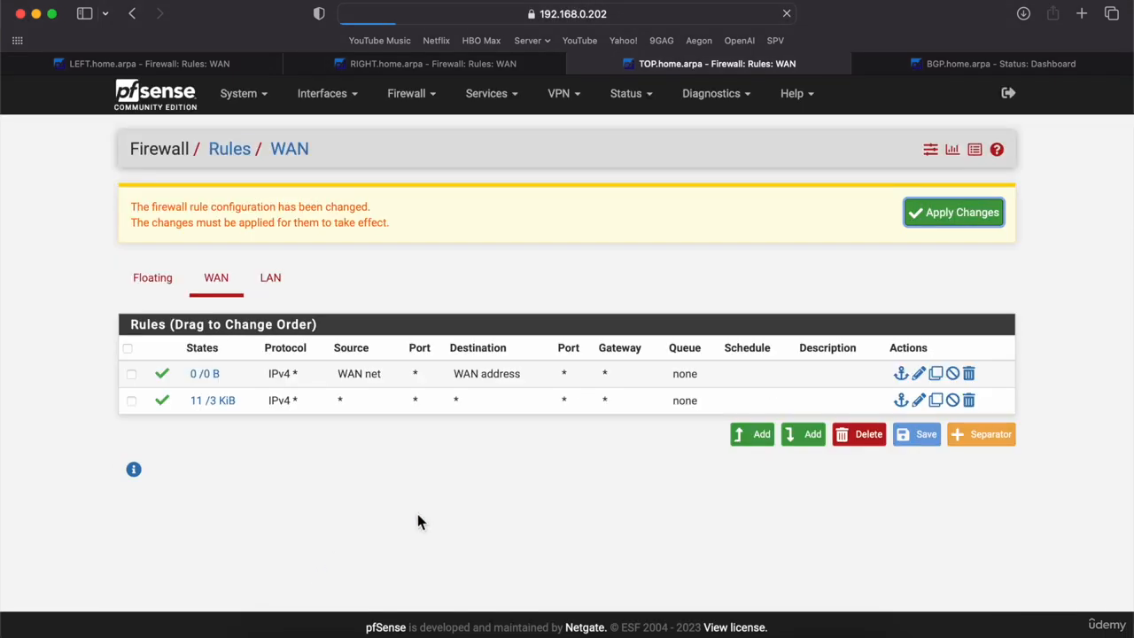
pyautogui.click(950, 223)
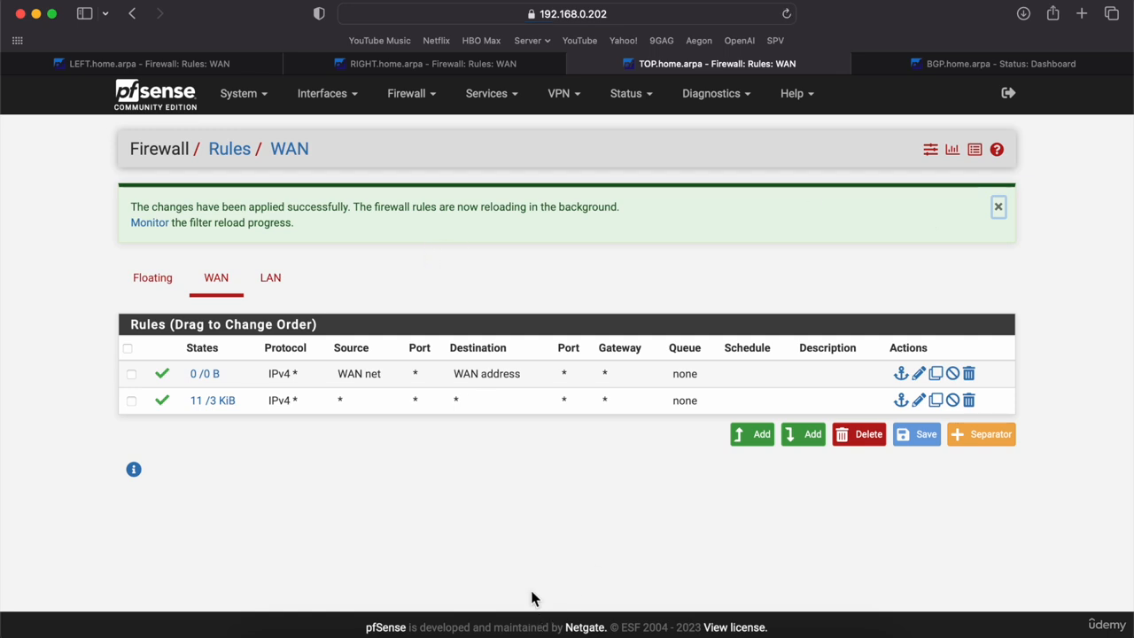
# Delete the any-to-any WAN rule on the TOP firewall and apply the rule changes
pyautogui.click(968, 401)
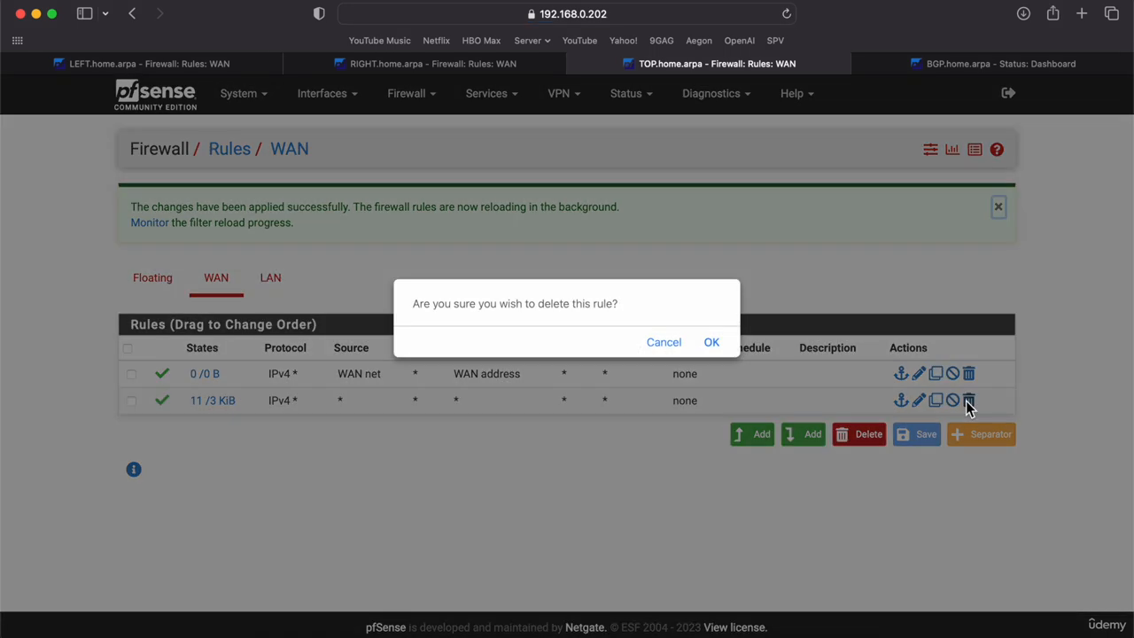
pyautogui.click(718, 343)
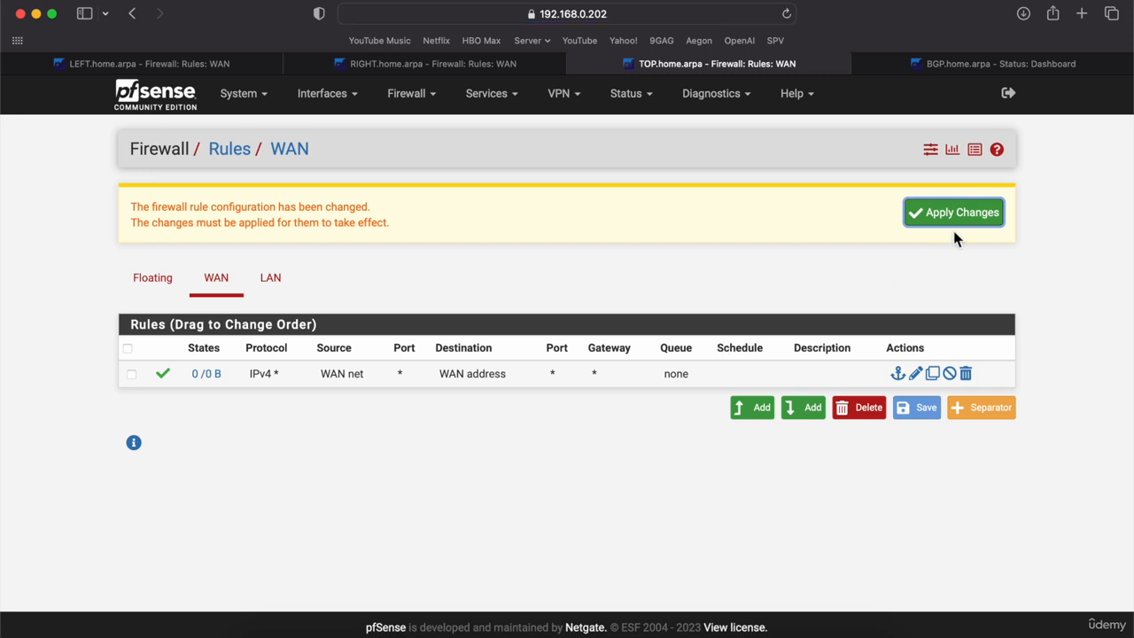
pyautogui.click(955, 217)
# Reload the packet filter on the LEFT firewall, review its reload status, and return to the WAN rules
pyautogui.click(183, 69)
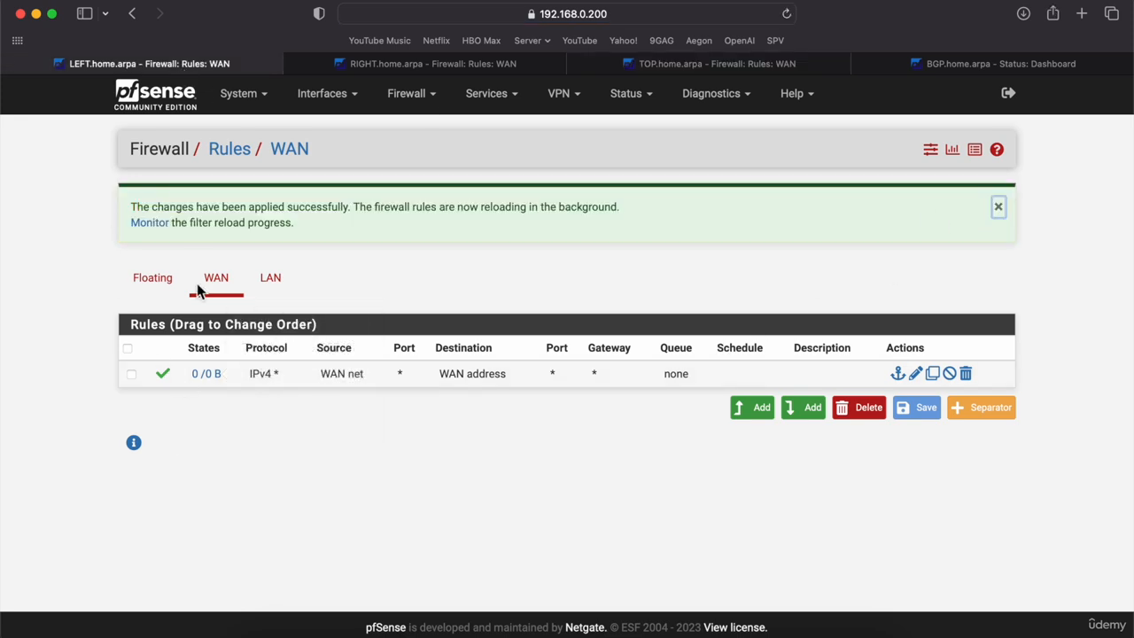
pyautogui.click(146, 225)
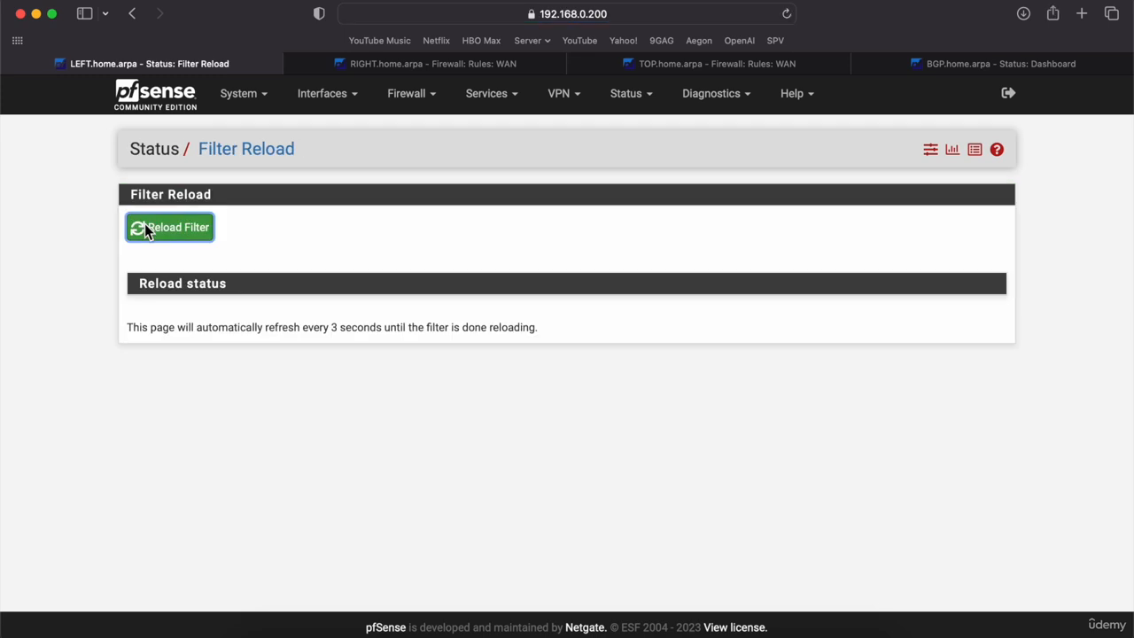
pyautogui.click(145, 229)
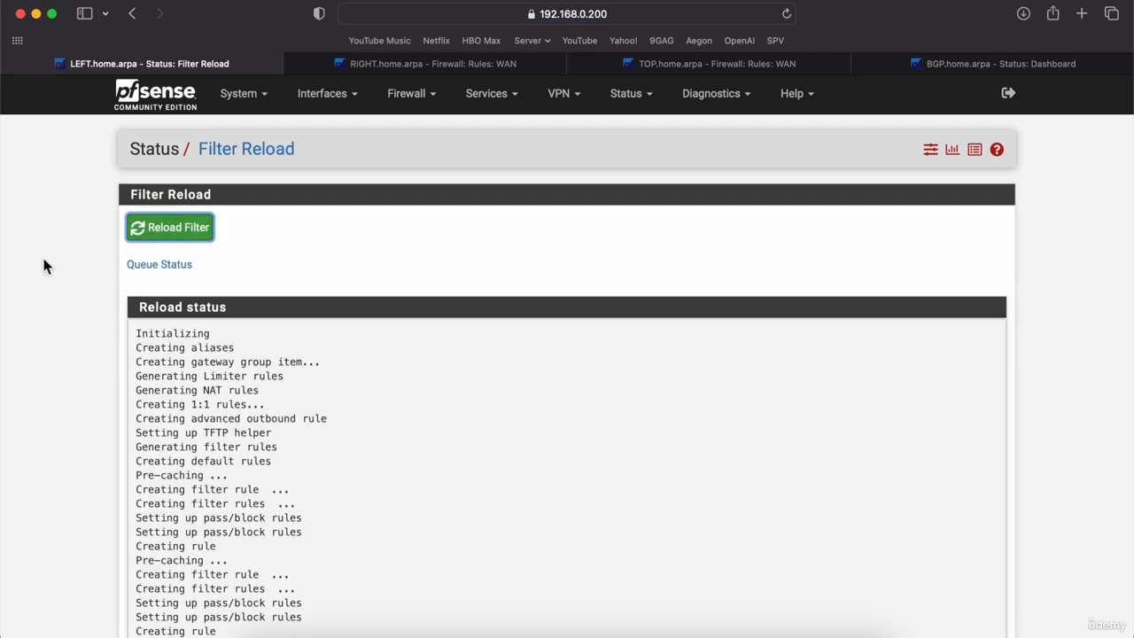
pyautogui.scroll(-5, 44, 266)
pyautogui.scroll(5, 42, 255)
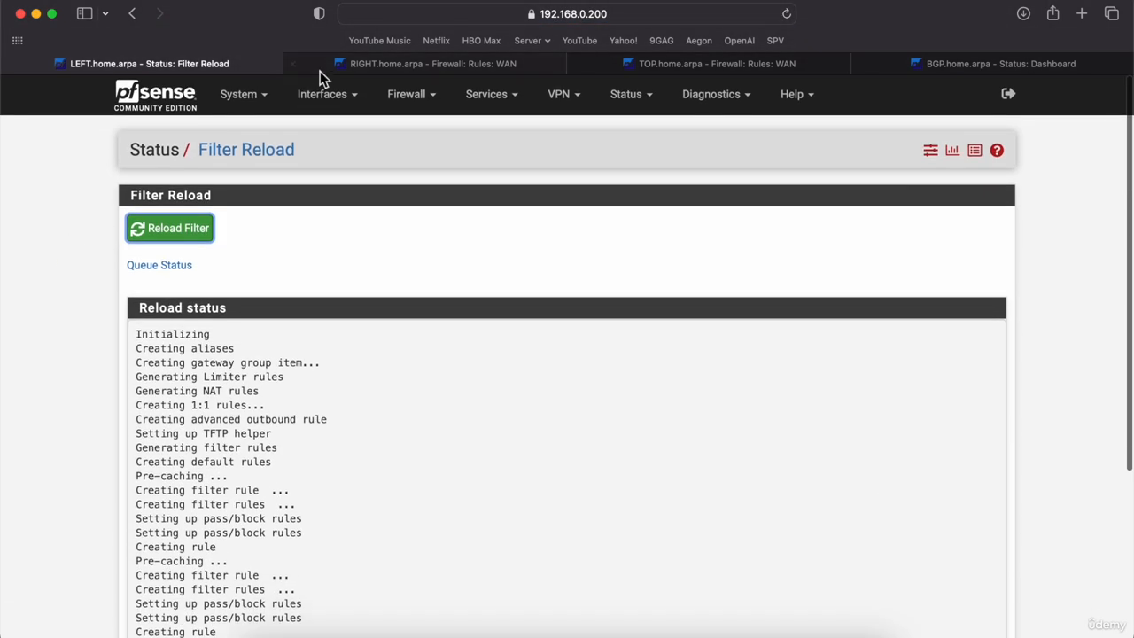
pyautogui.click(425, 95)
pyautogui.click(456, 180)
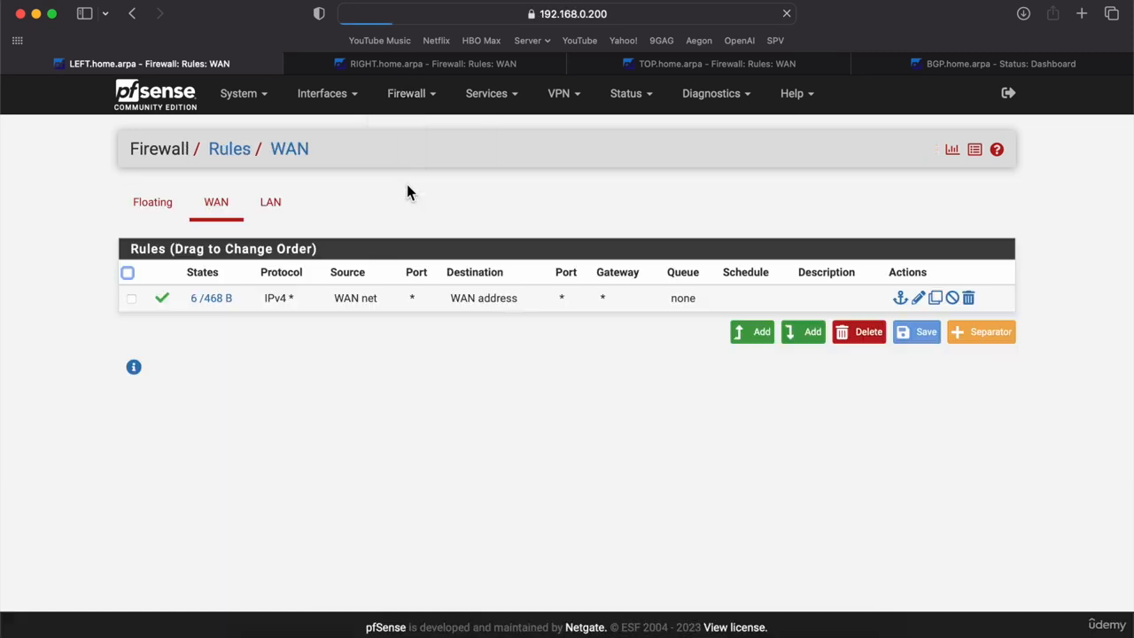
# Switch to GNS3 to examine the network topology and addressing, and return to the LEFT firewall in Safari
pyautogui.moveTo(207, 304)
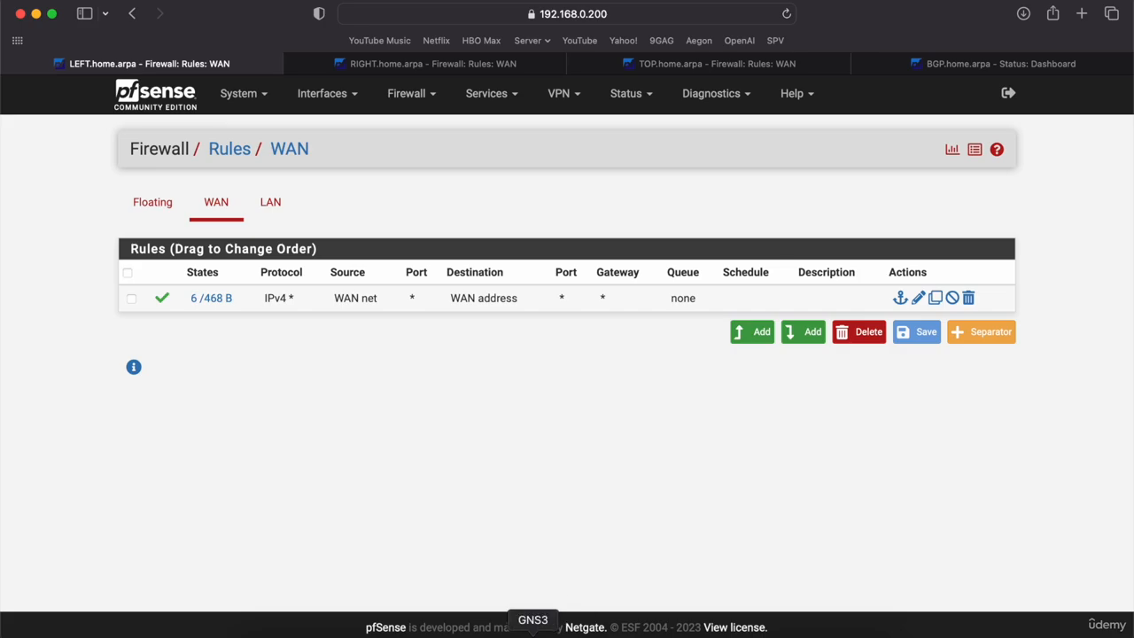
pyautogui.click(533, 632)
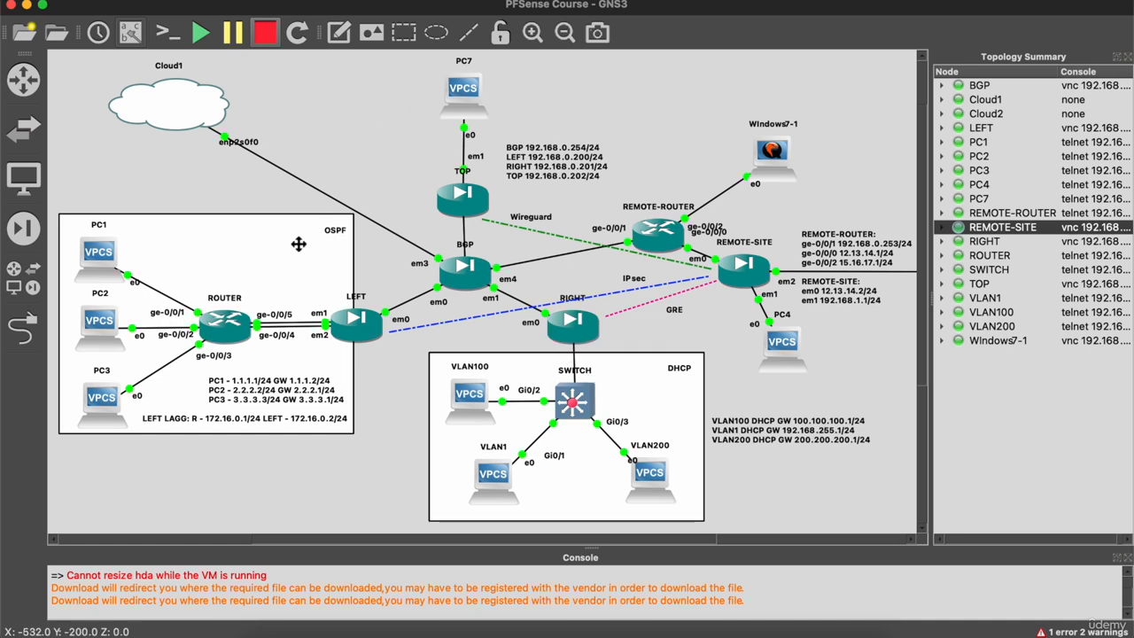
pyautogui.click(284, 633)
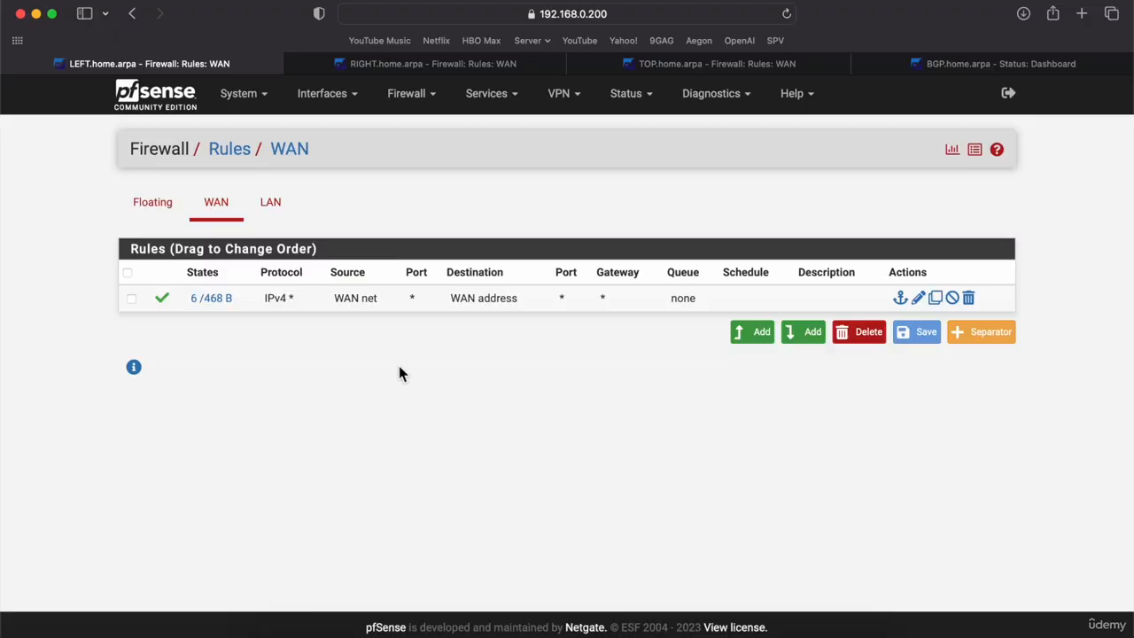
# Start a new IP alias of type Host(s) on LEFT named LOCAL_IPs, with 1.1.1.1/32 as its first host
pyautogui.click(408, 96)
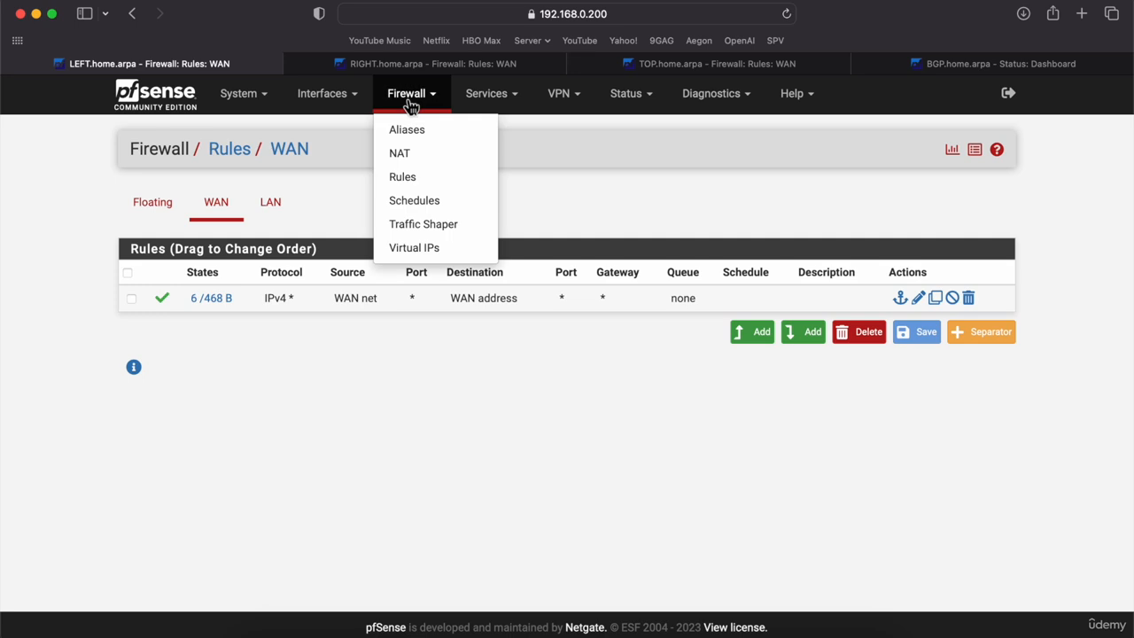
pyautogui.click(408, 131)
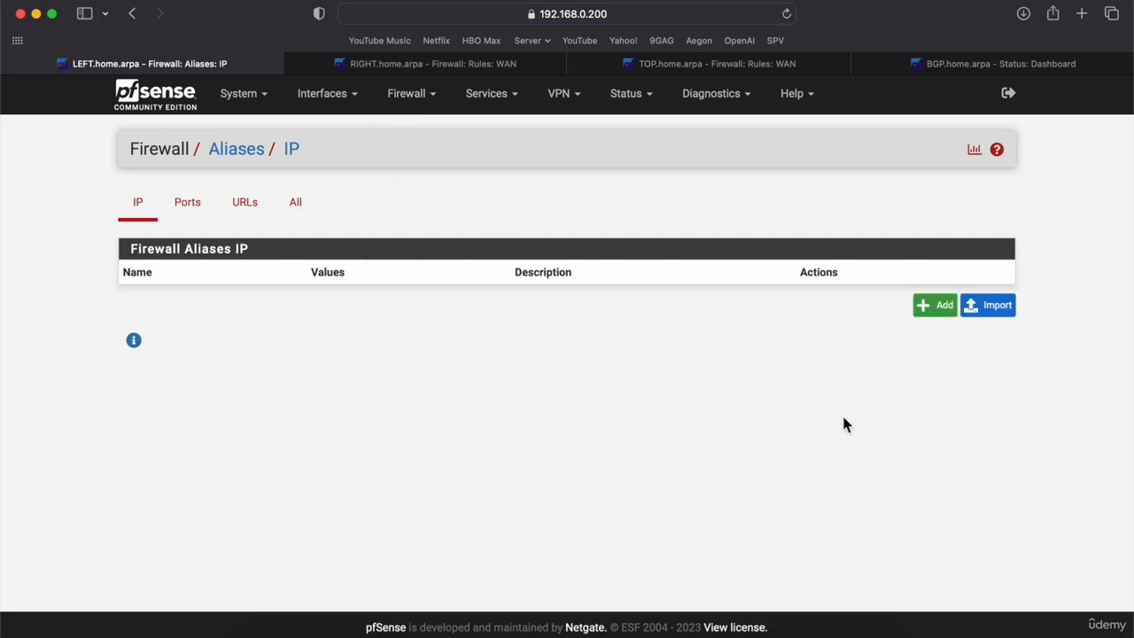
pyautogui.click(943, 309)
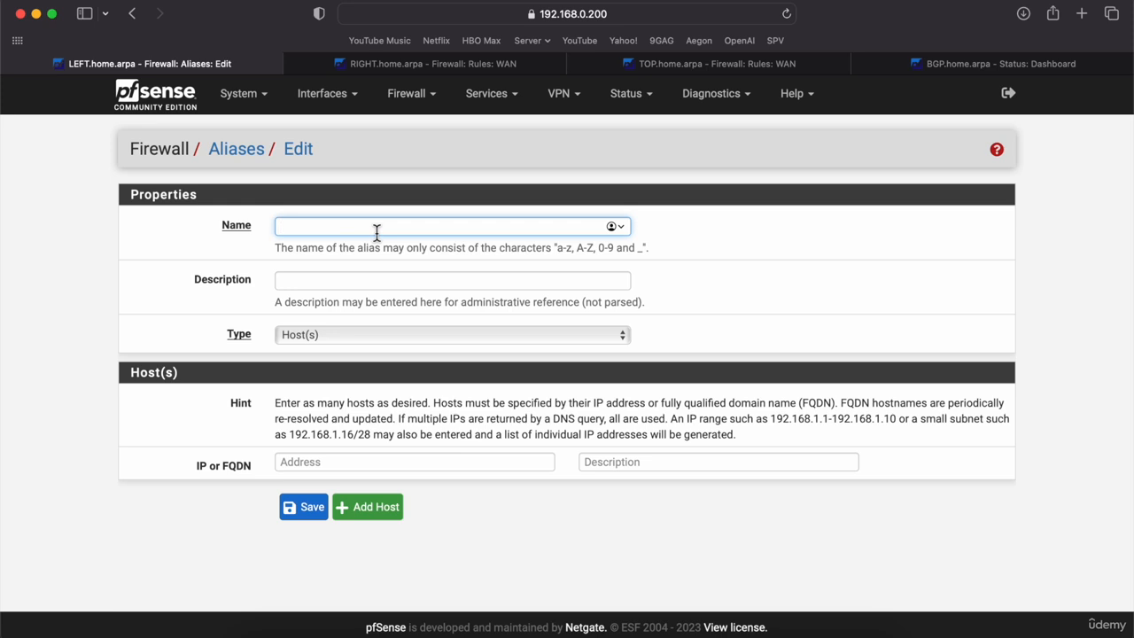
pyautogui.write('LOCAL_IPs')
pyautogui.click(368, 465)
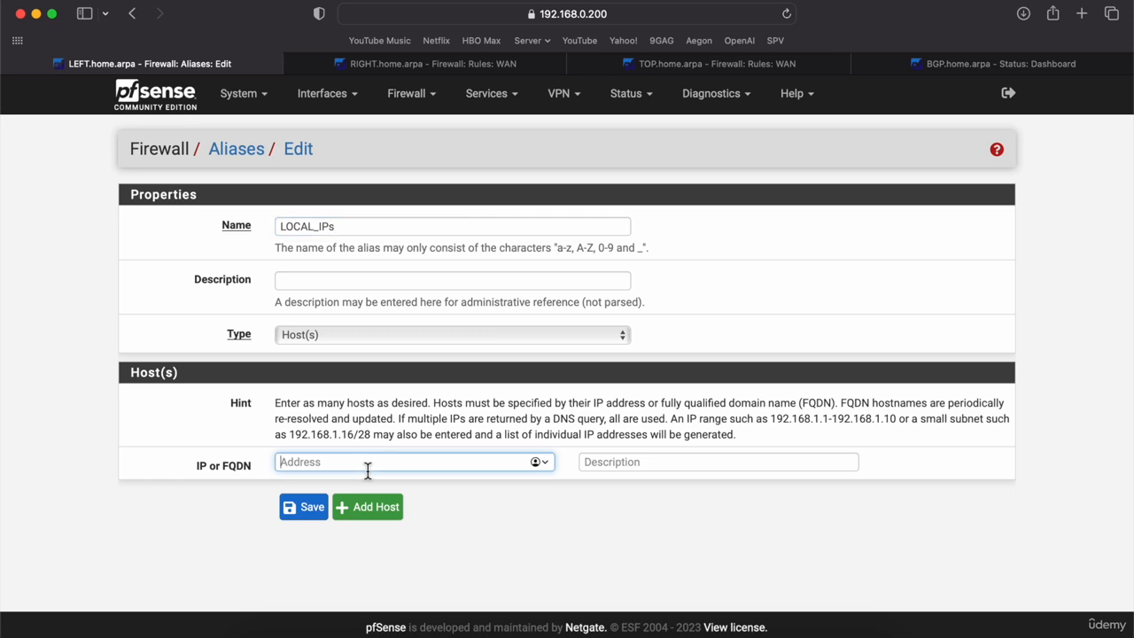
pyautogui.write('1.1.1.1/32')
# Add hosts 2.2.2.2/32 and 3.3.3.3/32 to the LOCAL_IPs alias, then save and apply it
pyautogui.click(364, 510)
pyautogui.click(342, 501)
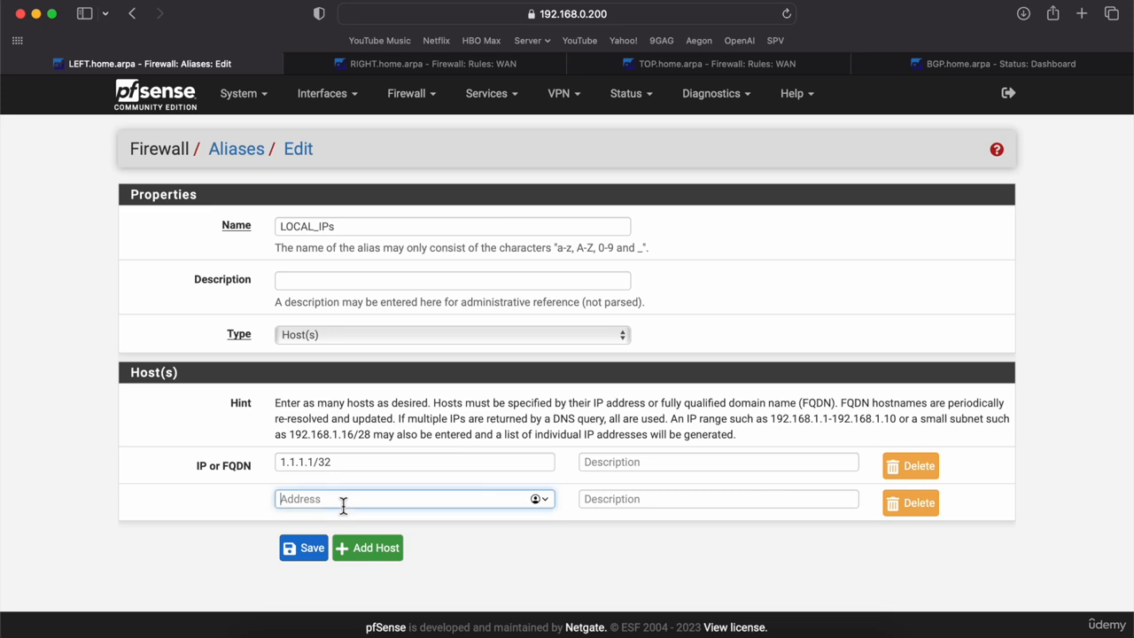
pyautogui.write('2.2.2.2/32')
pyautogui.click(368, 553)
pyautogui.click(350, 538)
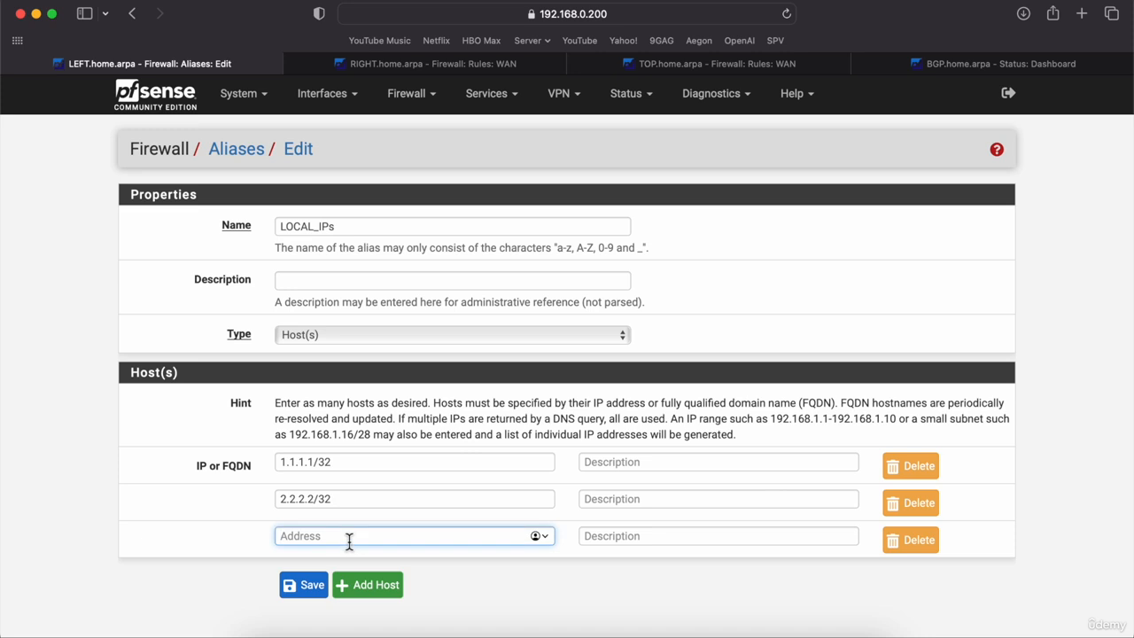
pyautogui.write('3.3.3.3/32')
pyautogui.click(301, 584)
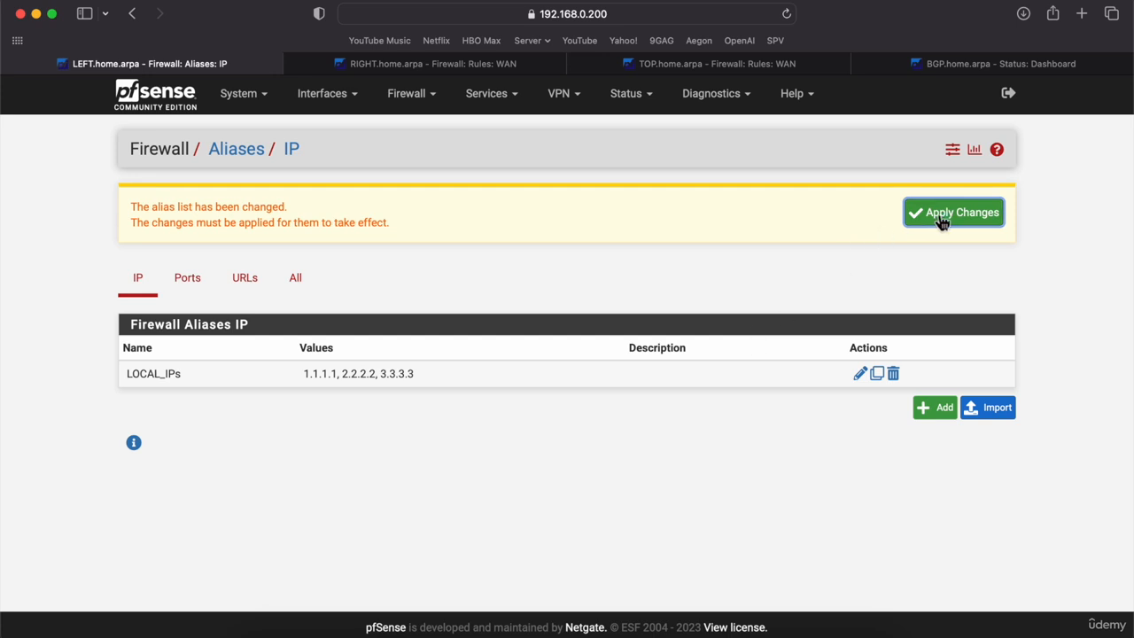
pyautogui.click(941, 221)
# Start another IP alias on LEFT named DHCP_NW, with 192.168.255.0/24 as its first entry
pyautogui.click(409, 98)
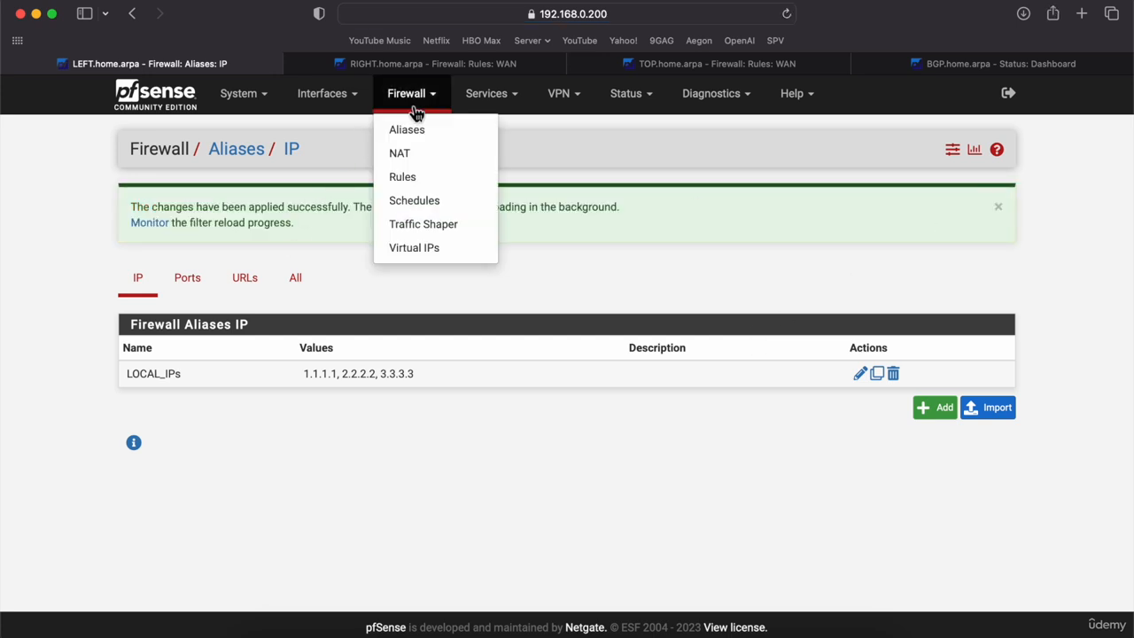
pyautogui.click(410, 129)
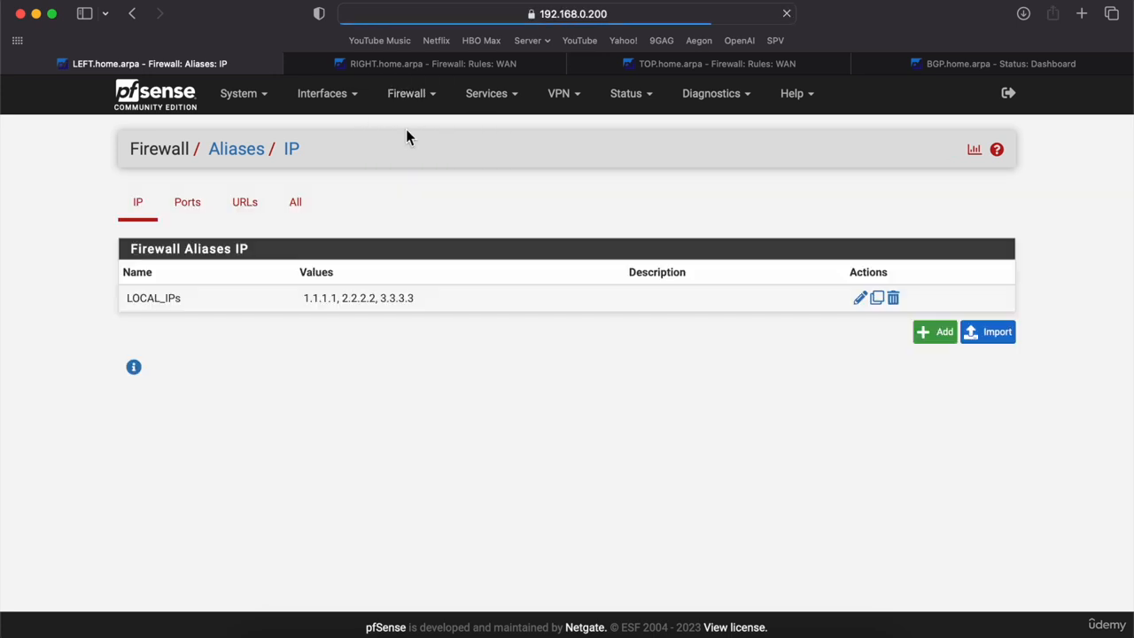
pyautogui.click(930, 337)
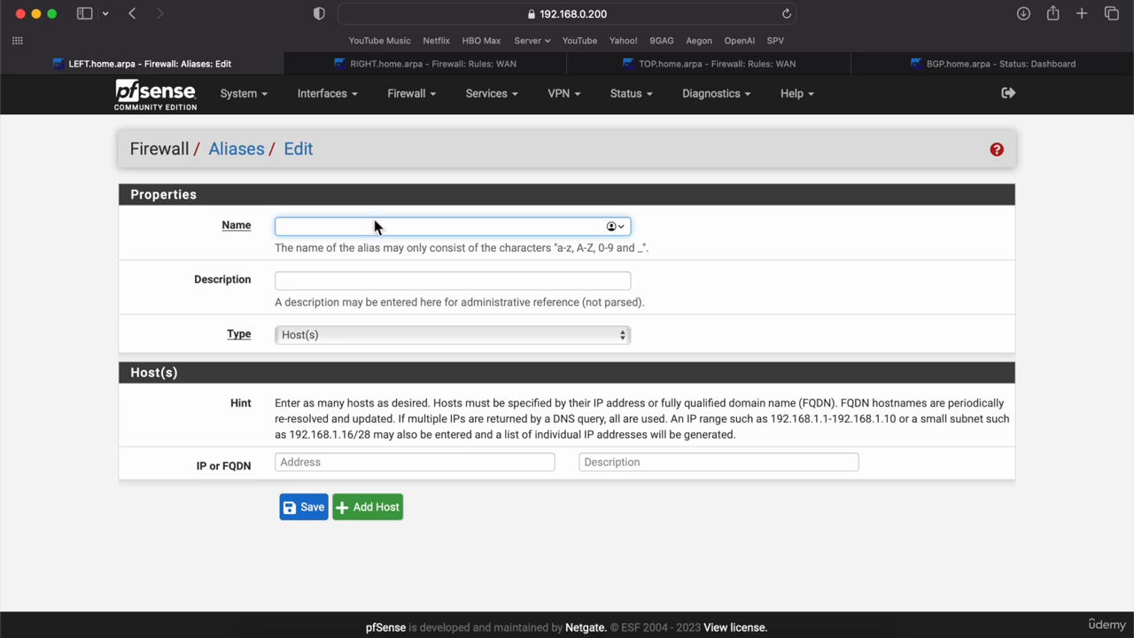
pyautogui.write('HCP_NW')
pyautogui.click(420, 459)
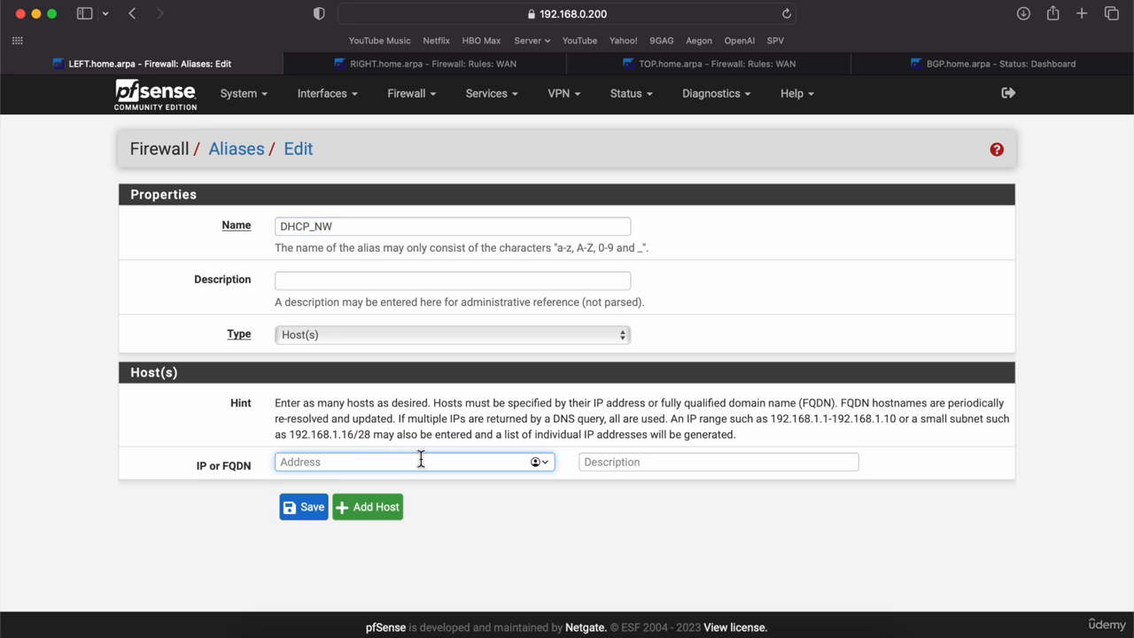
pyautogui.write('92.168.')
pyautogui.write('0.')
pyautogui.press('BackSpace')
pyautogui.press('BackSpace')
pyautogui.write('255.0/24')
# Add 100.100.100.0/24 and 200.200.200.0/24 to the DHCP_NW alias, then save and apply it
pyautogui.click(370, 518)
pyautogui.click(346, 502)
pyautogui.write('10')
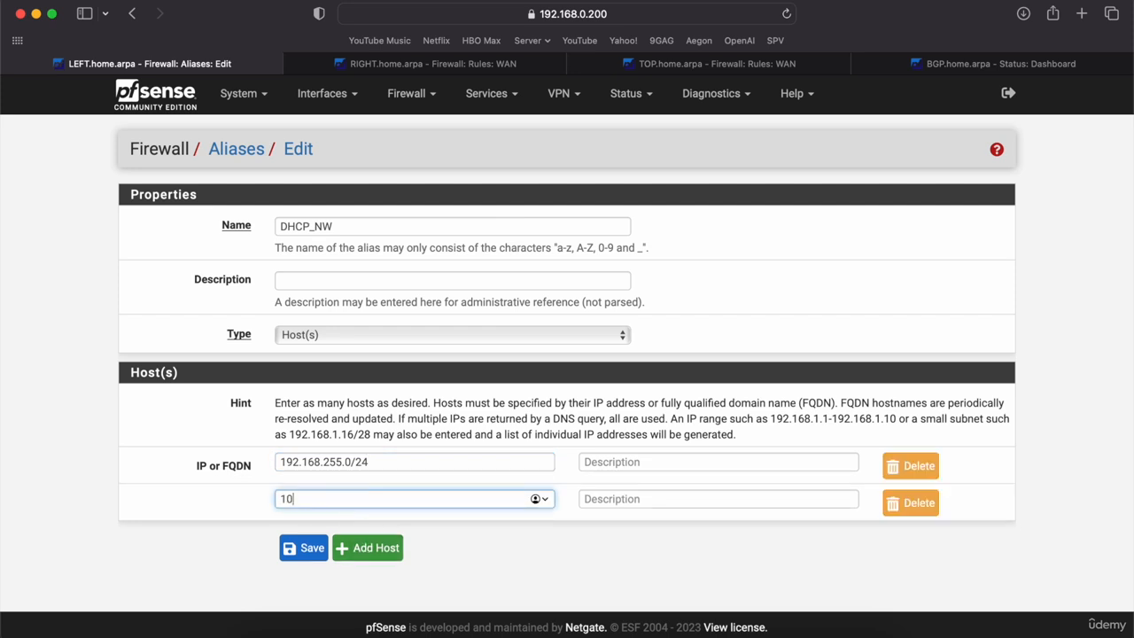
pyautogui.write('0.100.100.0/24')
pyautogui.click(336, 548)
pyautogui.click(337, 535)
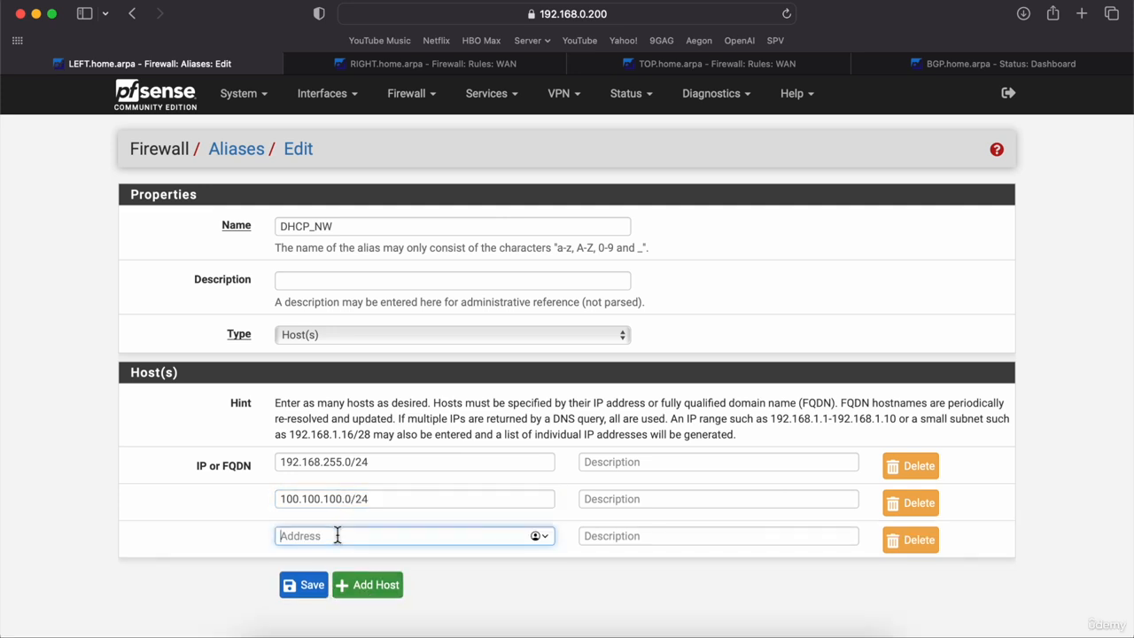
pyautogui.write('200.200.200.0/24')
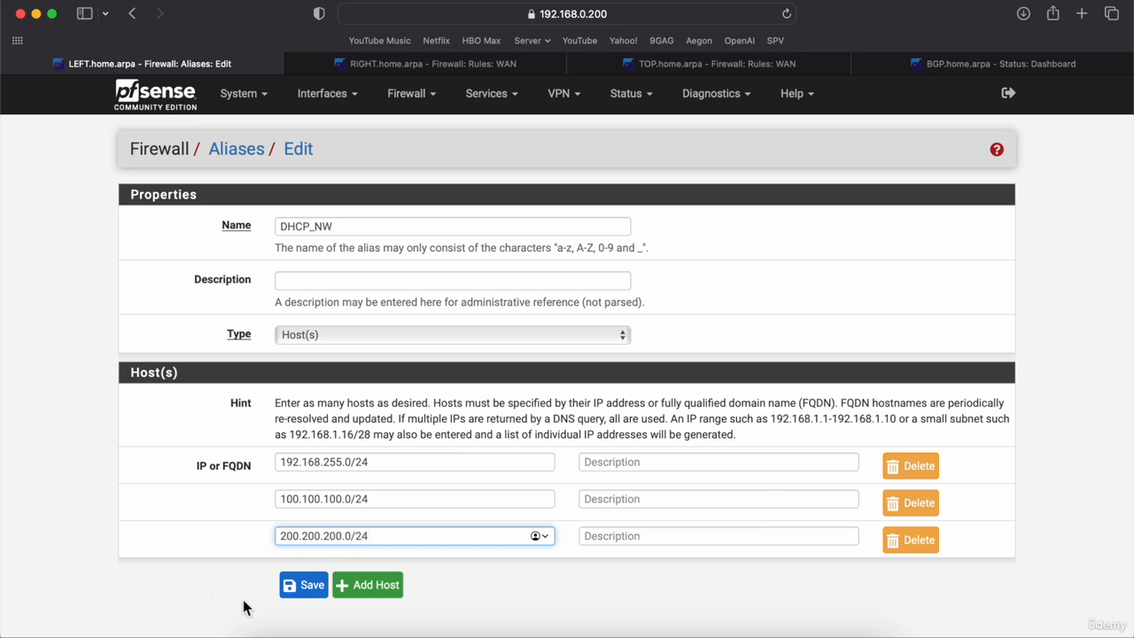
pyautogui.click(310, 594)
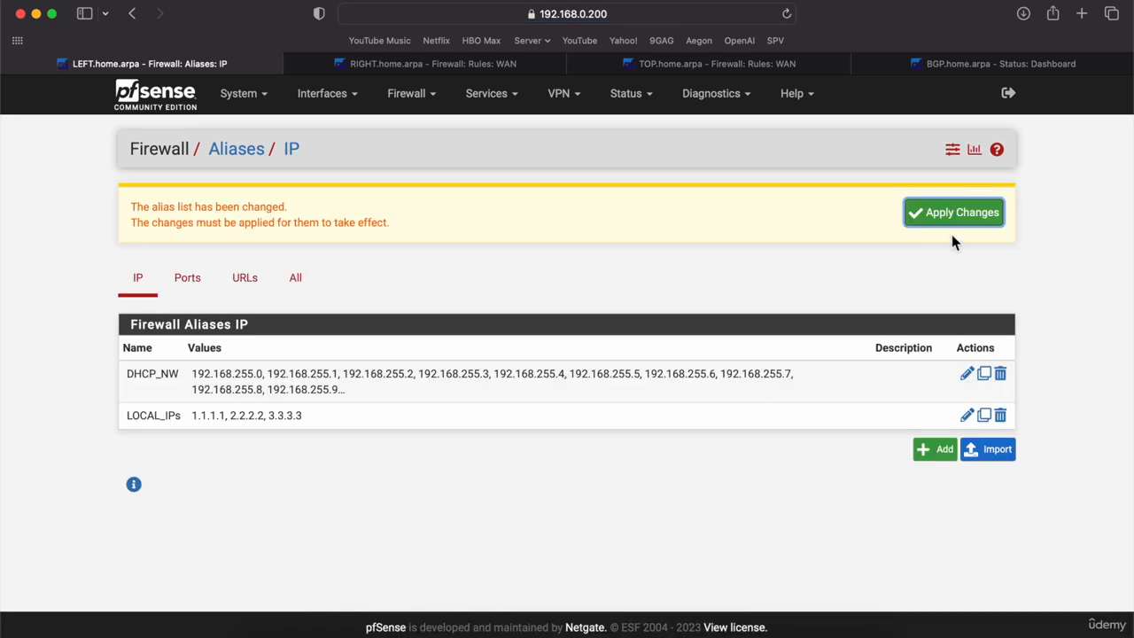
pyautogui.click(955, 222)
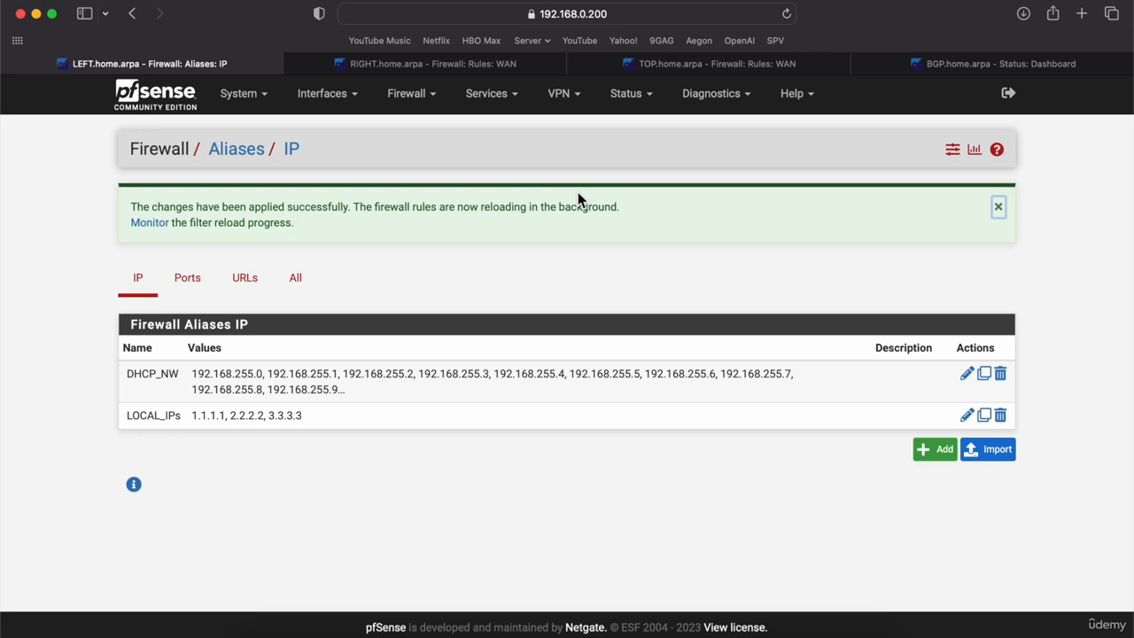
# Change the protocol of LEFT's existing allow-any LAN rule to OSPF, then save and apply the change
pyautogui.click(422, 106)
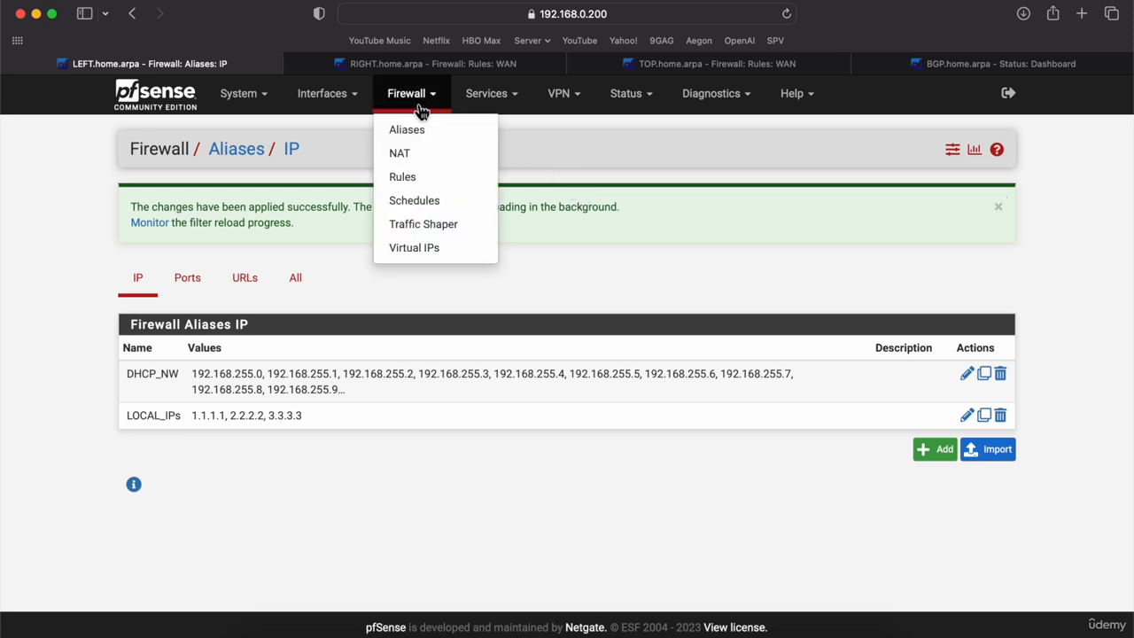
pyautogui.click(423, 177)
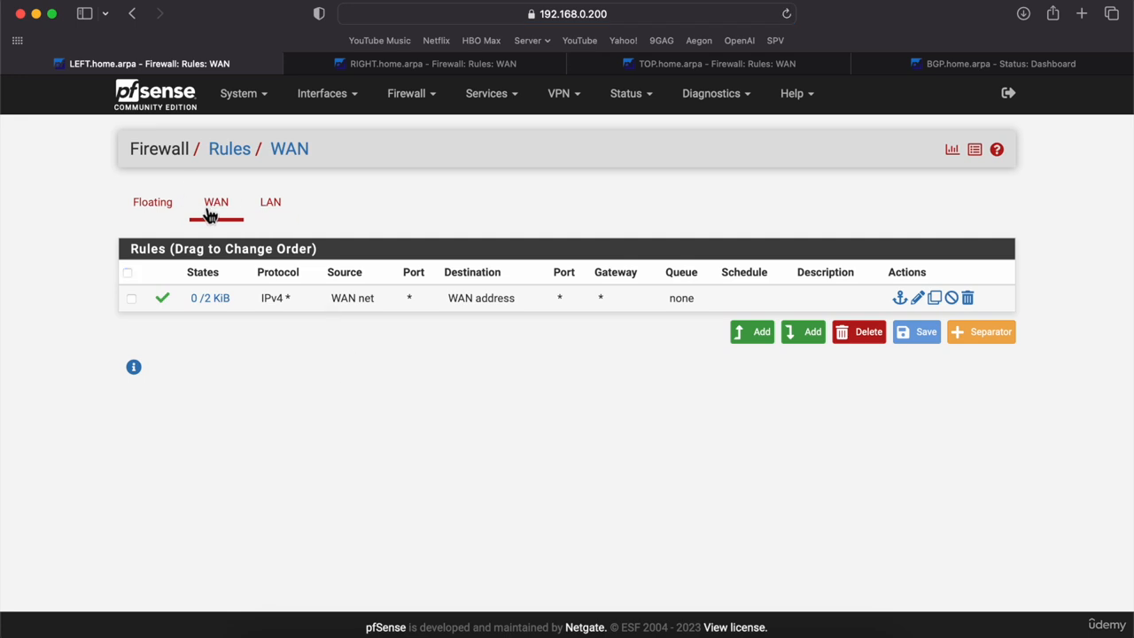
pyautogui.click(284, 214)
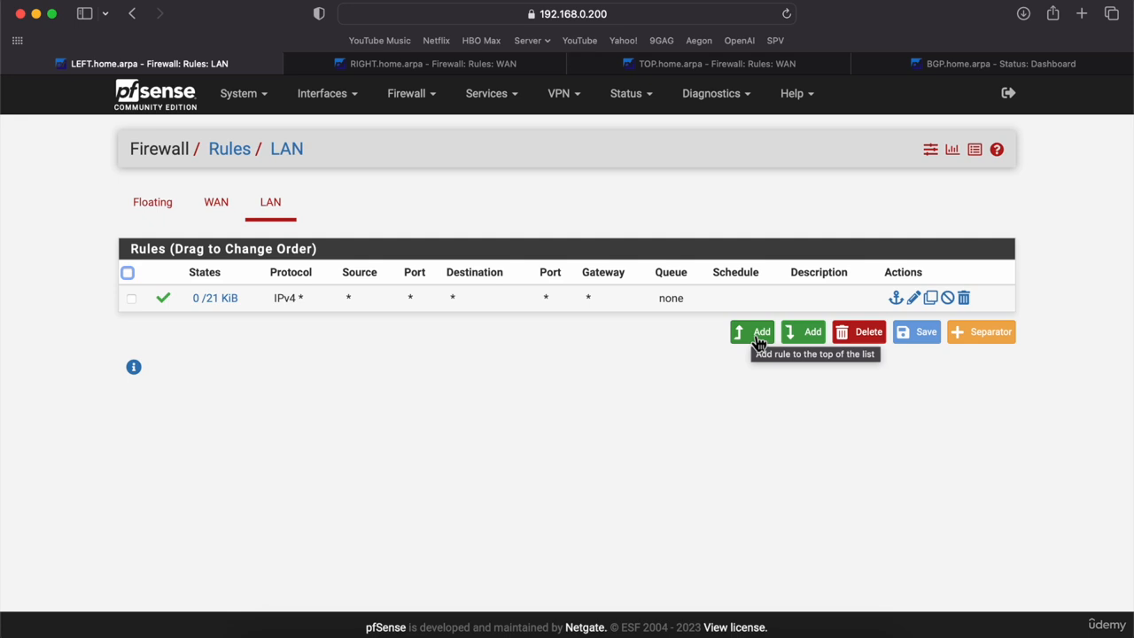
pyautogui.doubleClick(715, 298)
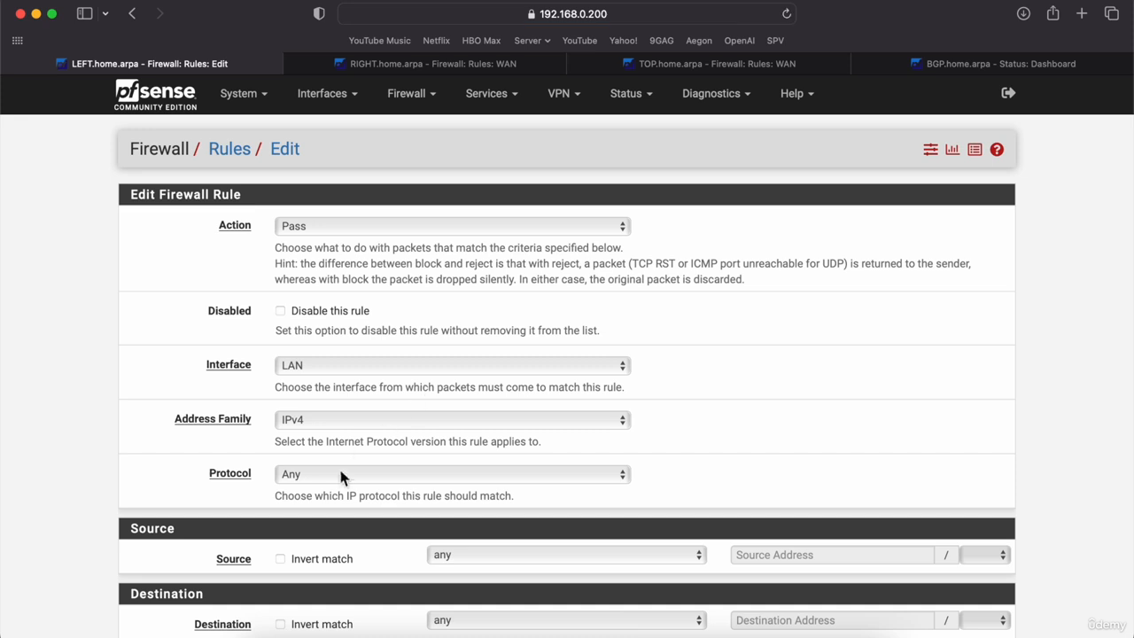
pyautogui.click(342, 477)
pyautogui.scroll(-5, 339, 475)
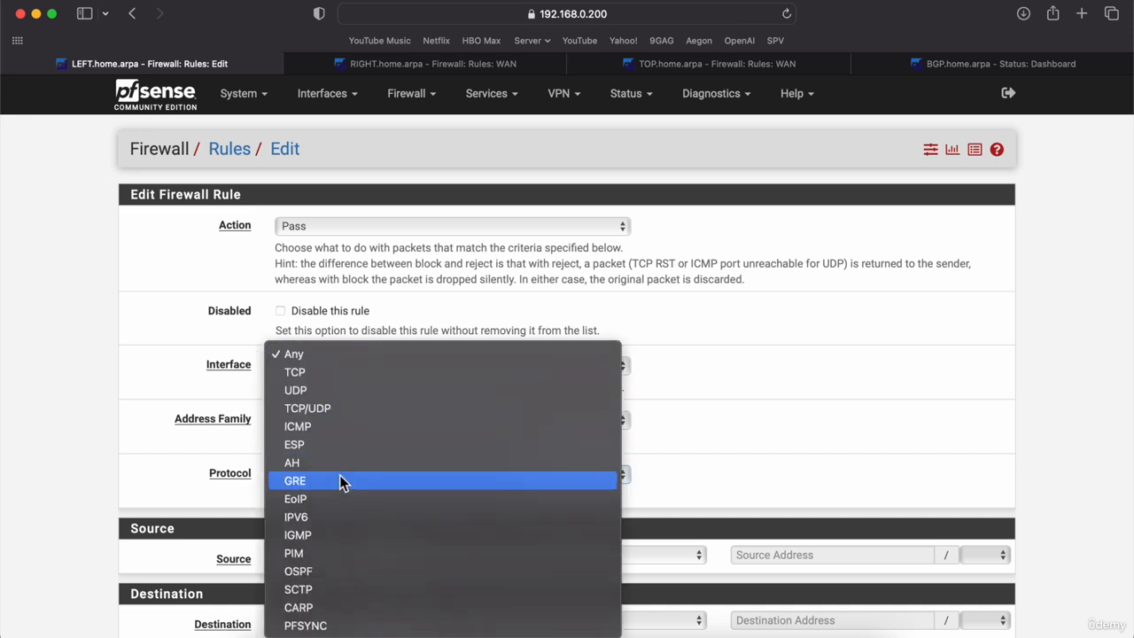
pyautogui.click(349, 571)
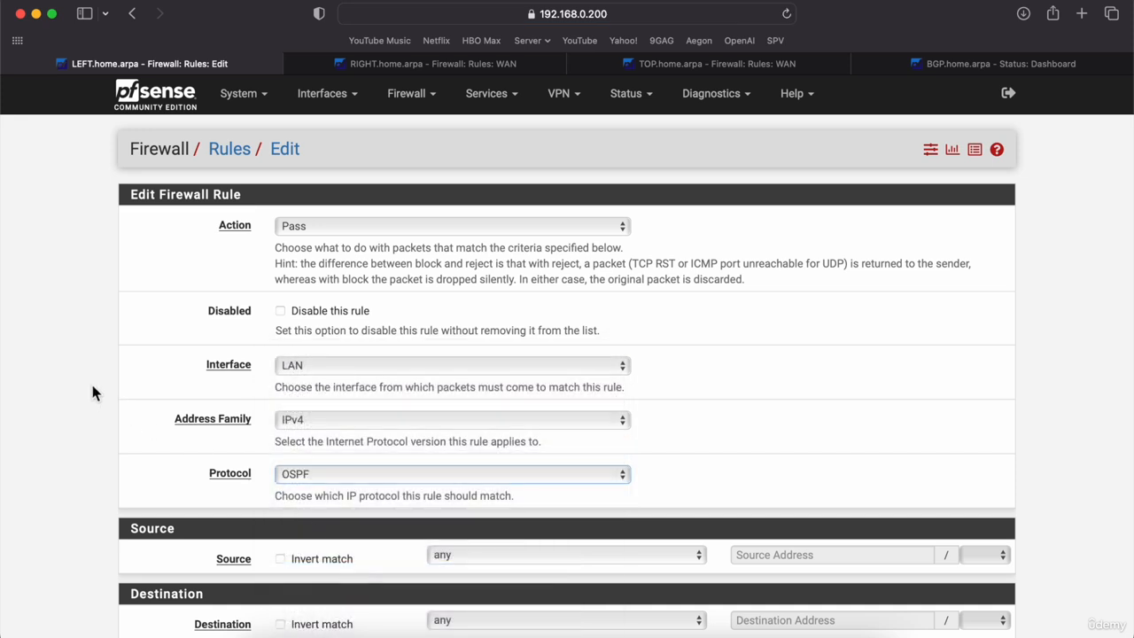
pyautogui.scroll(-3, 93, 387)
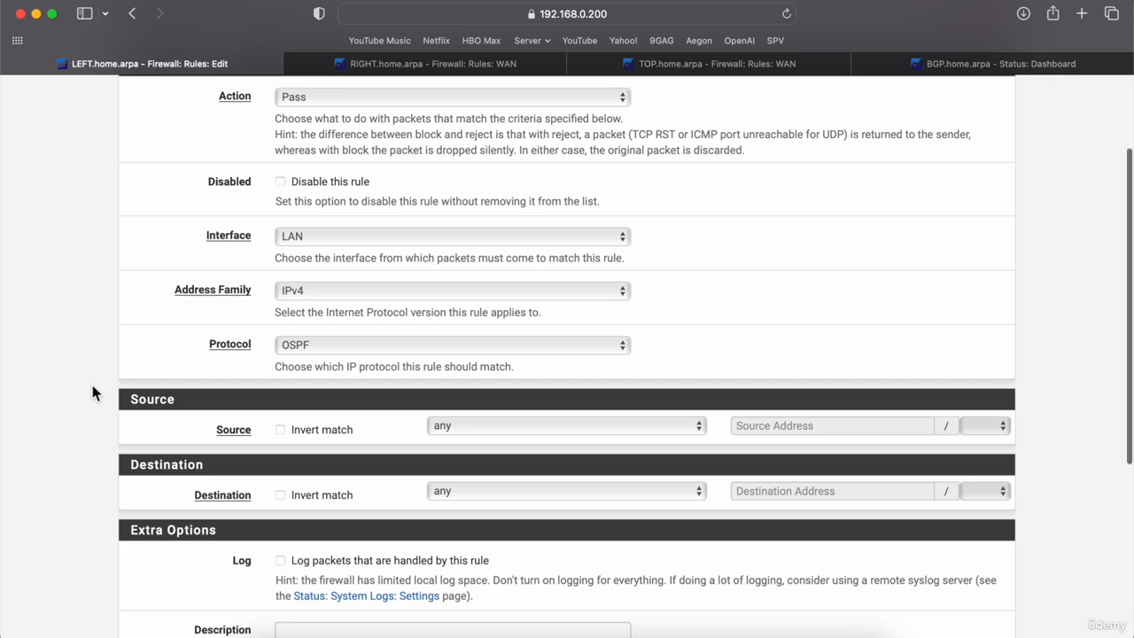
pyautogui.scroll(-6, 92, 392)
pyautogui.click(296, 572)
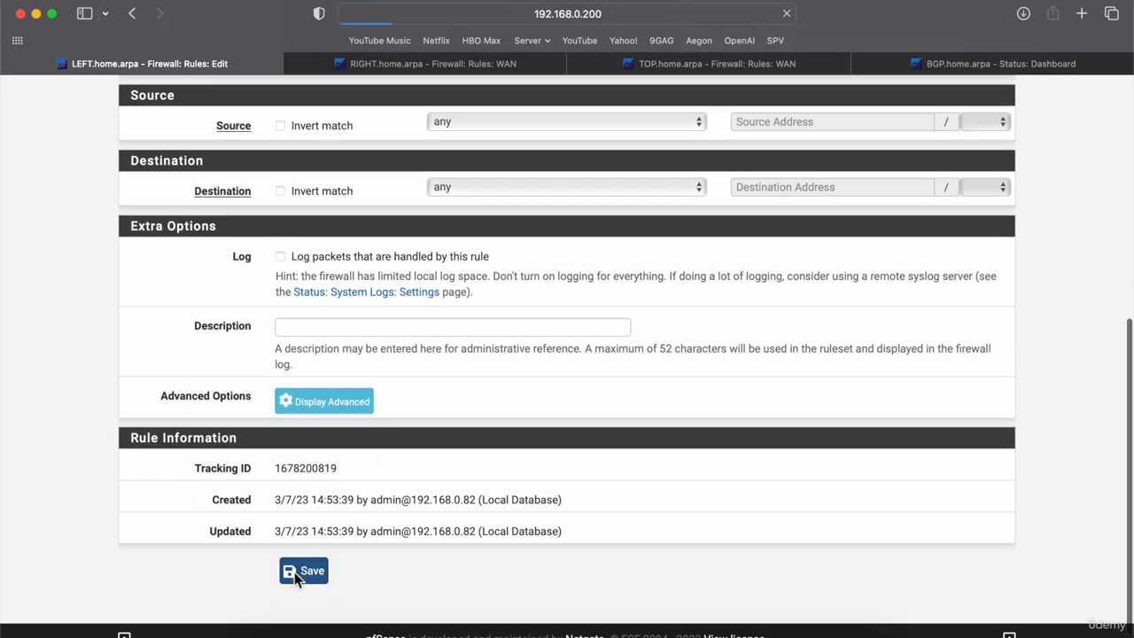
pyautogui.click(943, 221)
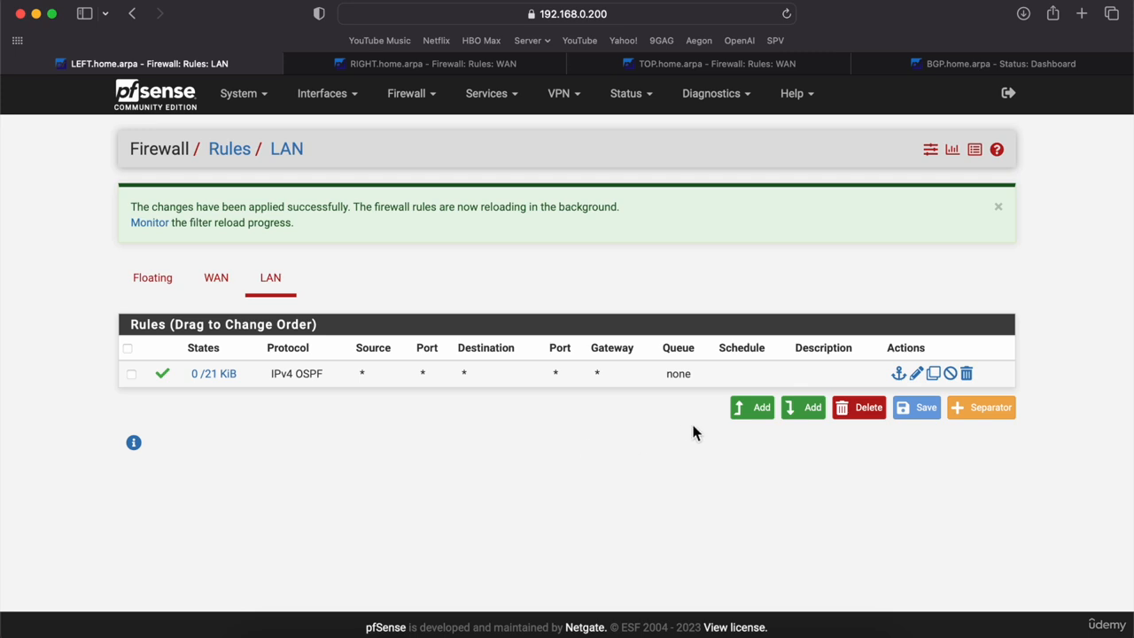
# Start a new pass rule at the top of LEFT's LAN rules with the LOCAL_IPs alias as its source
pyautogui.click(754, 413)
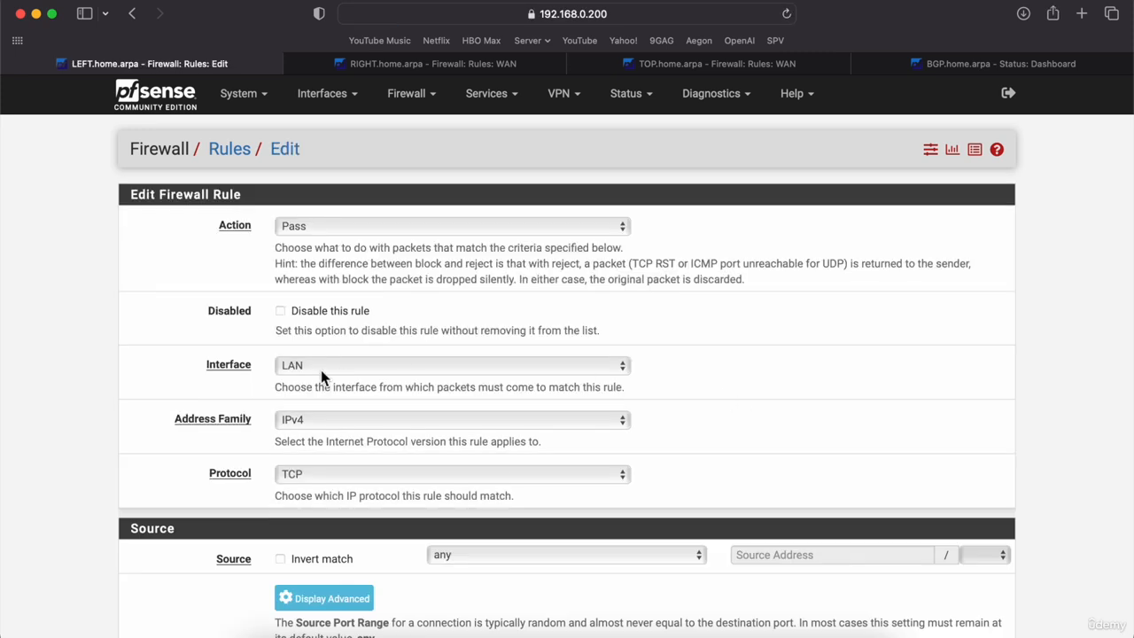
pyautogui.scroll(-4, 147, 392)
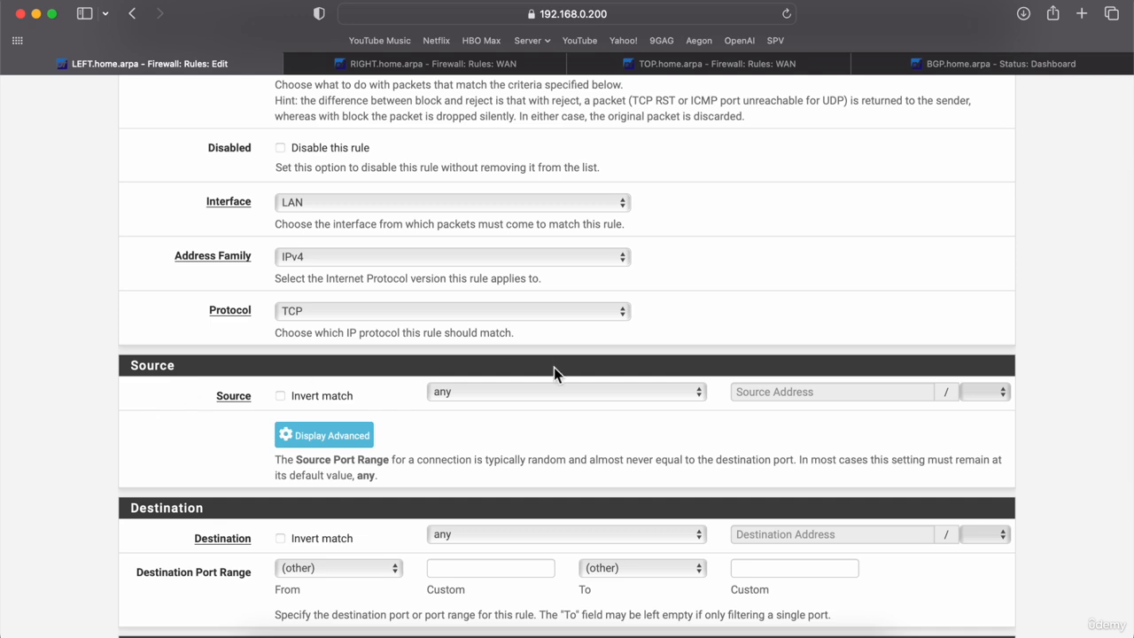
pyautogui.click(567, 392)
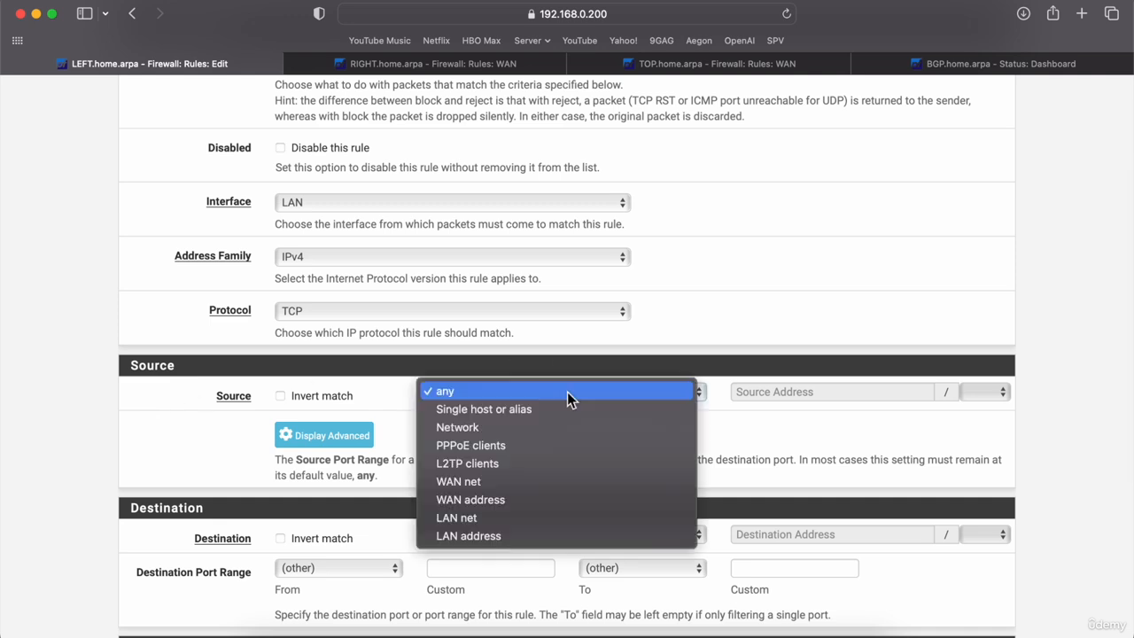
pyautogui.click(547, 410)
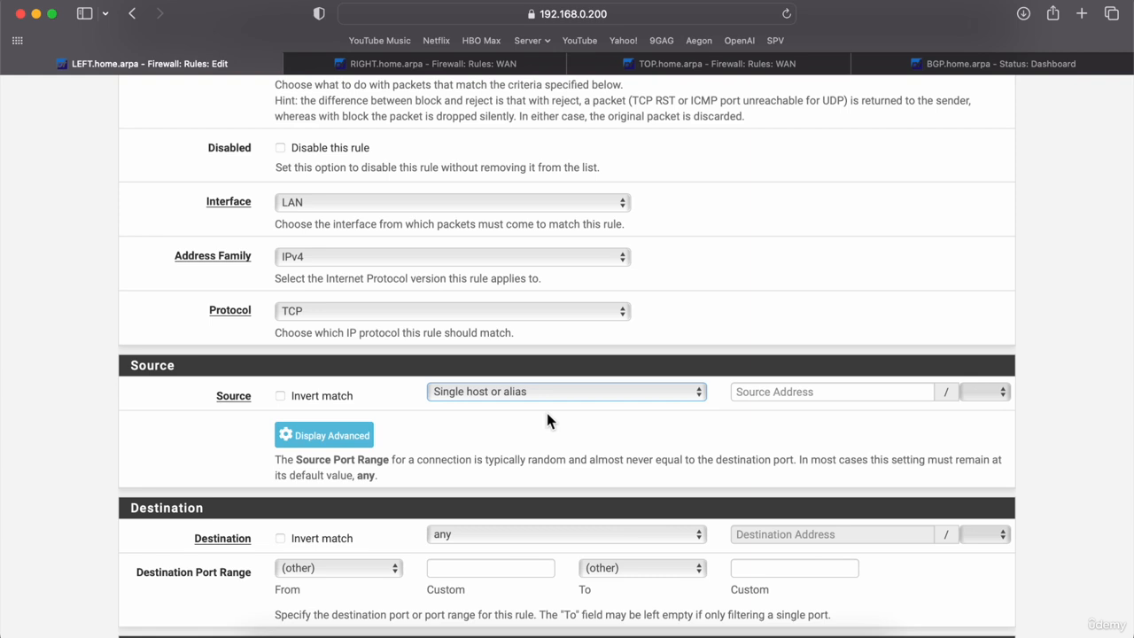
pyautogui.click(759, 393)
pyautogui.write('LO')
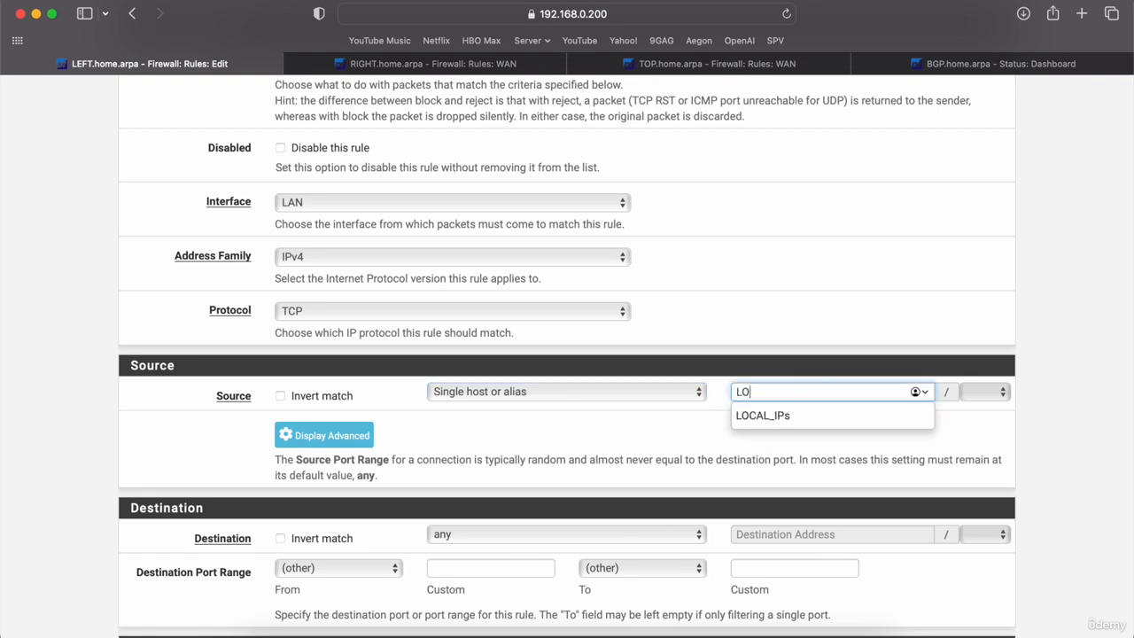
pyautogui.press('Down')
pyautogui.press('Return')
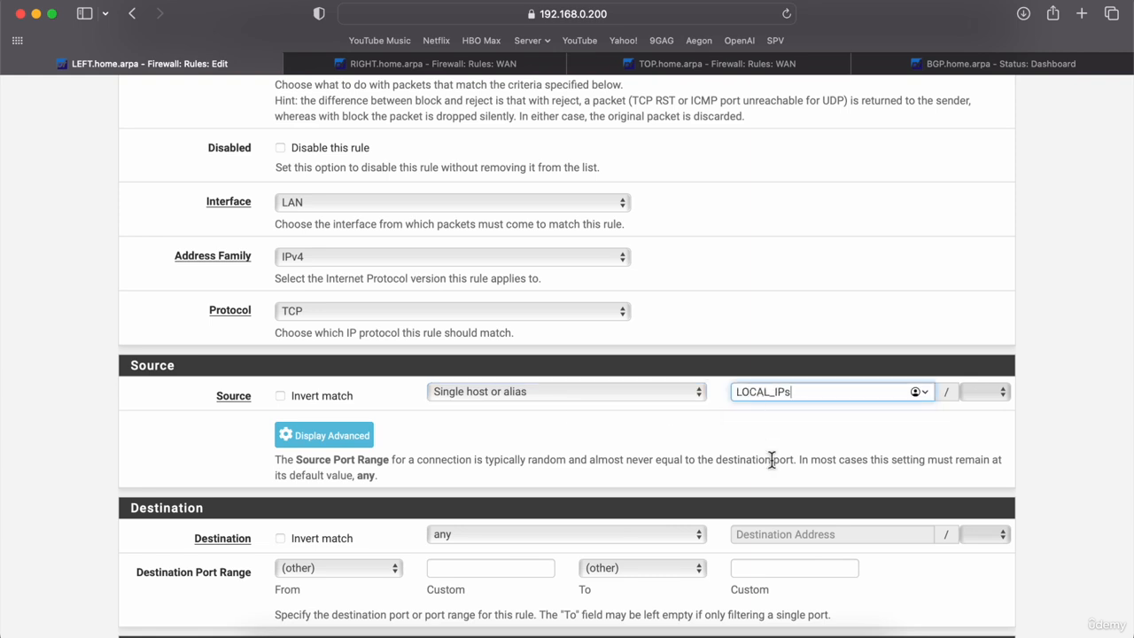
pyautogui.click(736, 460)
# Set the new LAN rule's destination to the DHCP_NW alias
pyautogui.scroll(-1, 735, 460)
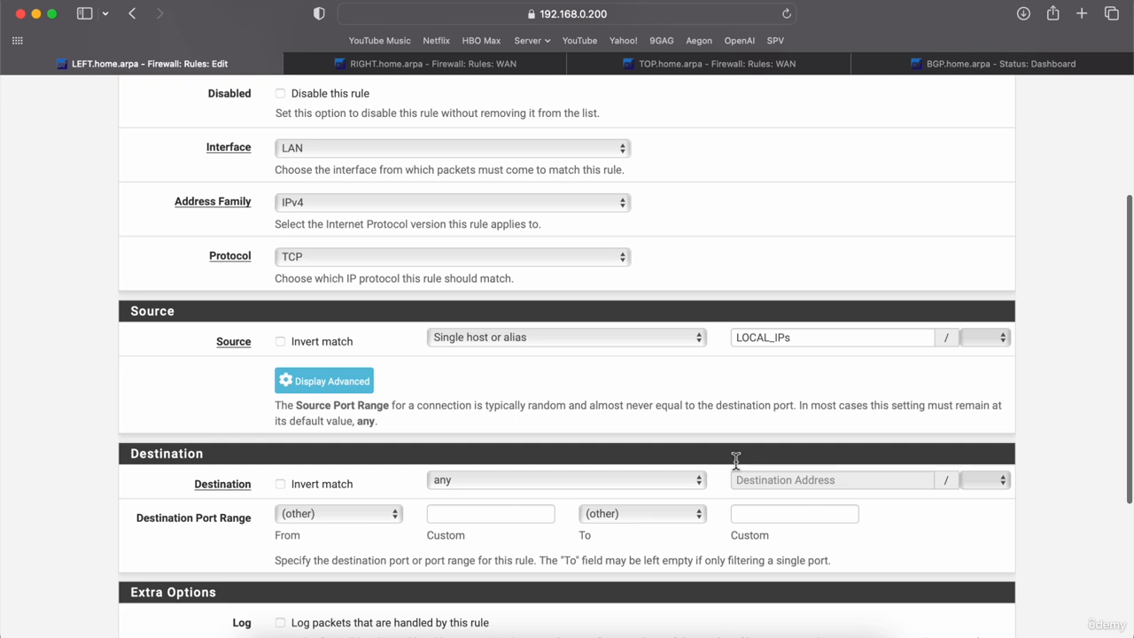
pyautogui.click(683, 476)
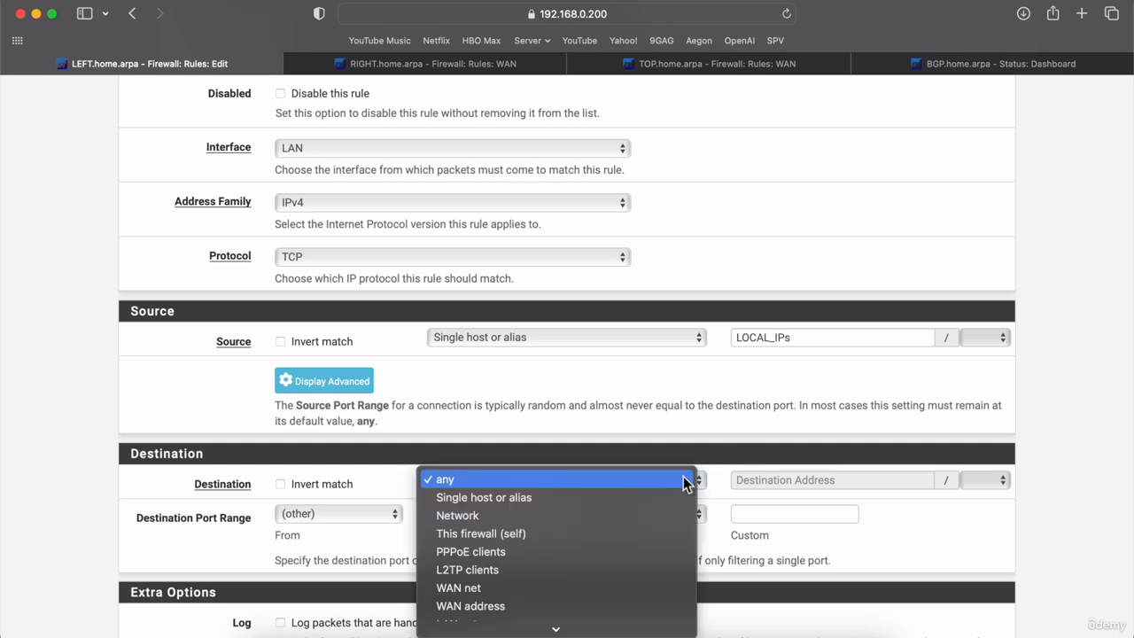
pyautogui.click(637, 497)
pyautogui.click(779, 483)
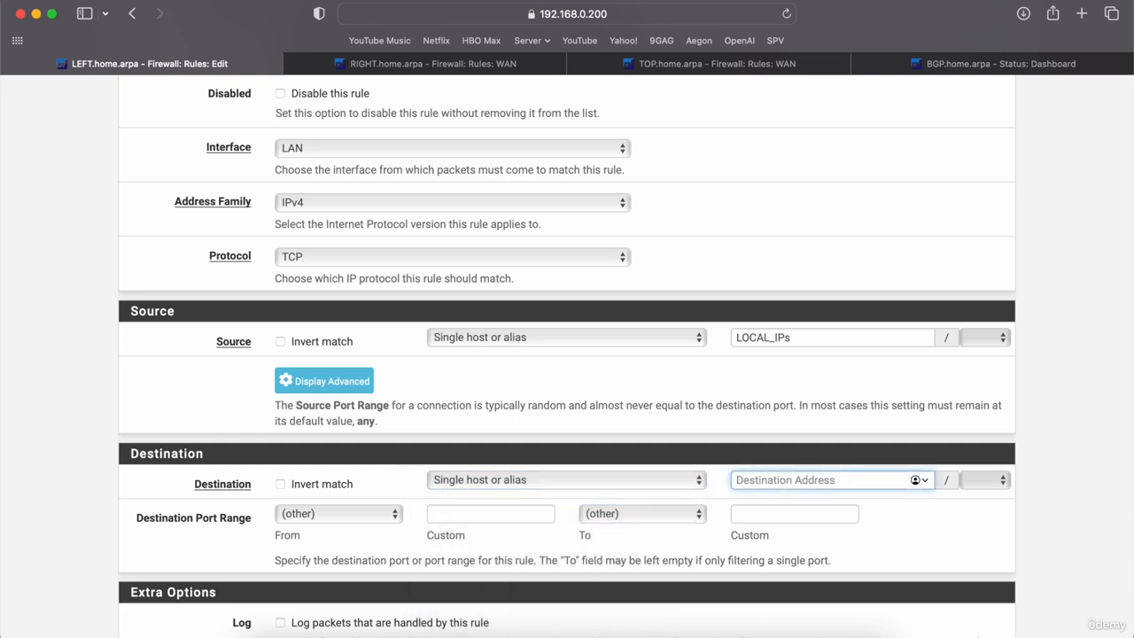
pyautogui.write('OS')
pyautogui.press('BackSpace')
pyautogui.write('DH')
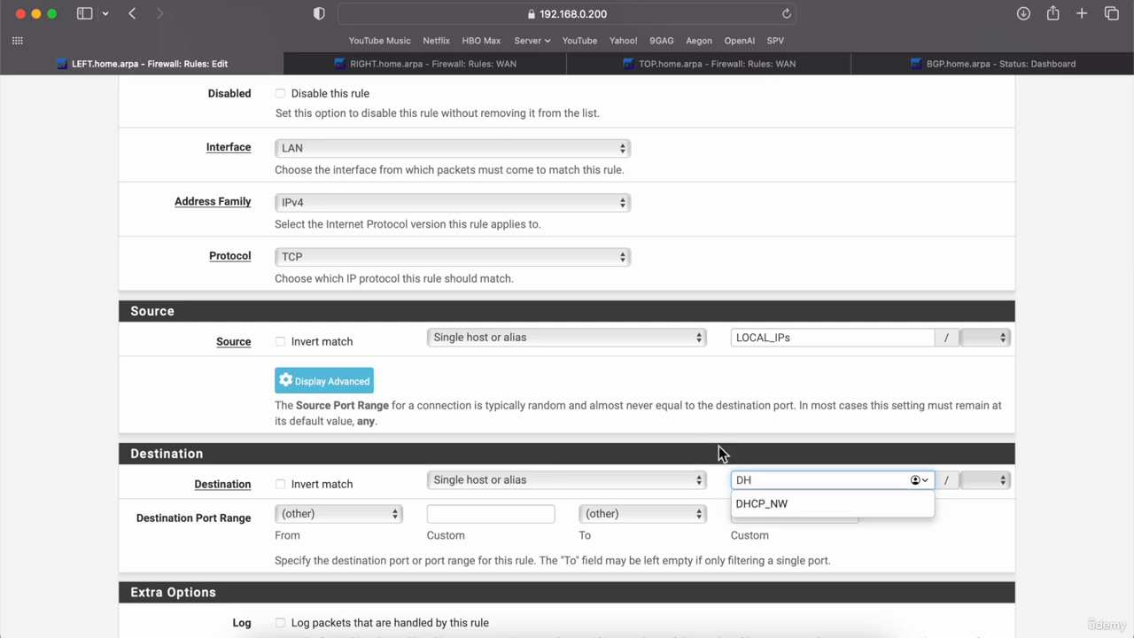
pyautogui.click(767, 504)
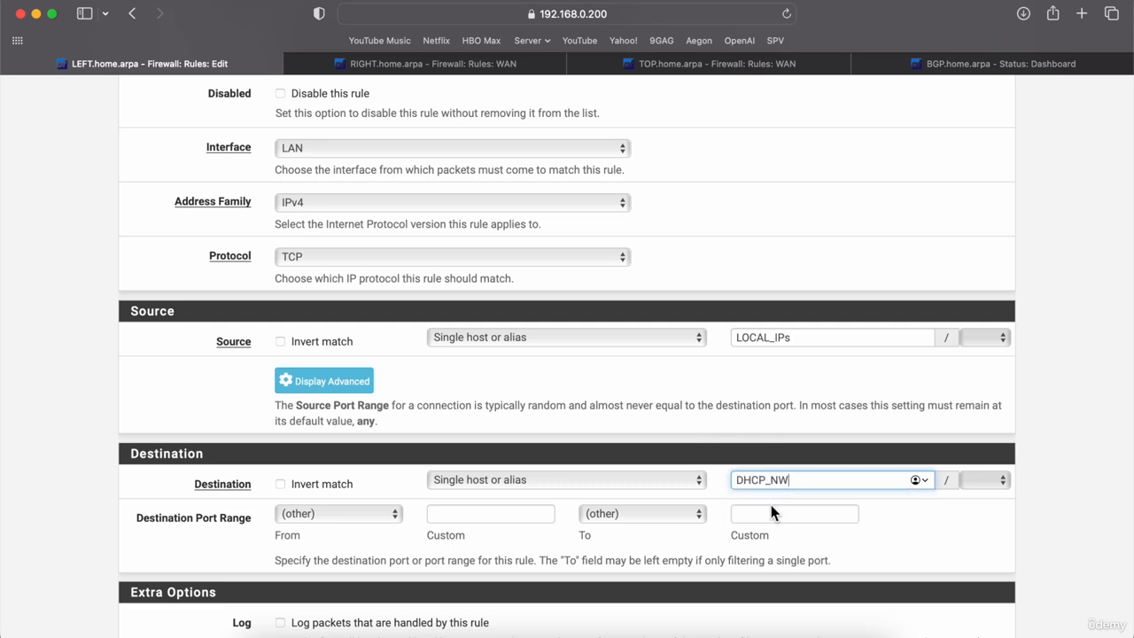
pyautogui.click(117, 402)
# Set the new LAN rule's protocol to ICMP, then save it and apply the changes
pyautogui.scroll(-5, 117, 402)
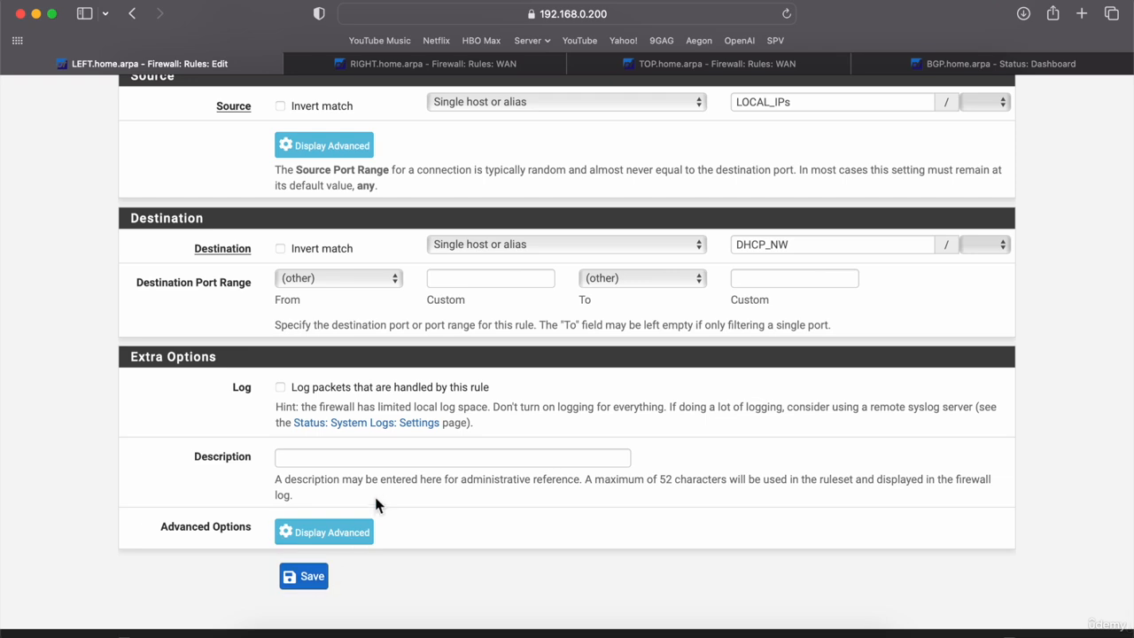
pyautogui.scroll(4, 375, 501)
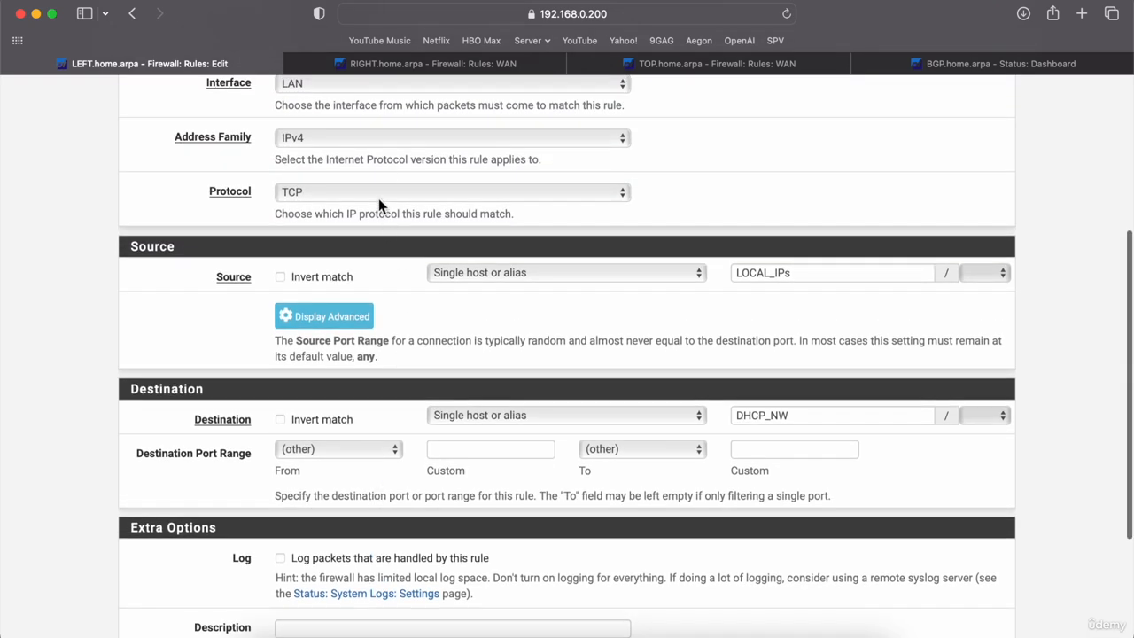
pyautogui.click(378, 200)
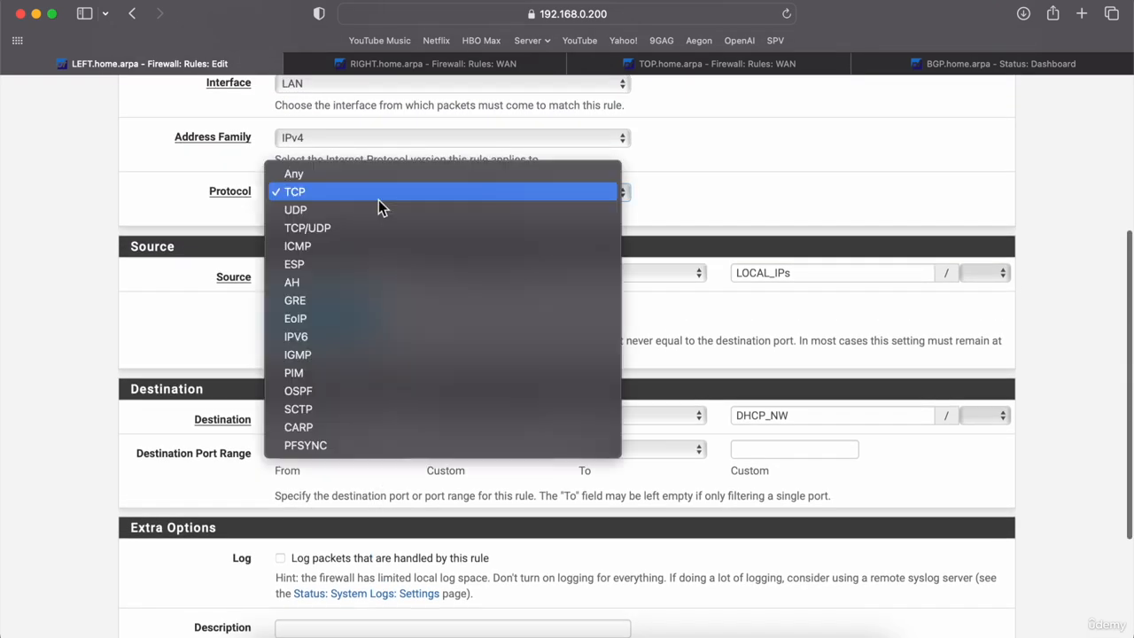
pyautogui.click(344, 247)
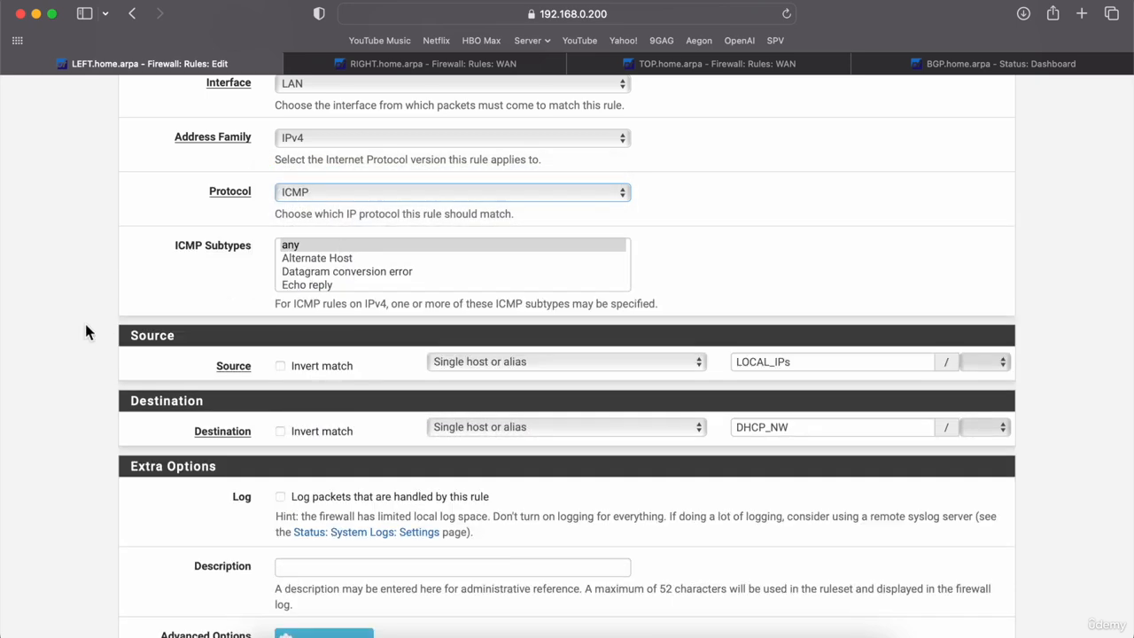
pyautogui.scroll(-3, 86, 328)
pyautogui.click(303, 558)
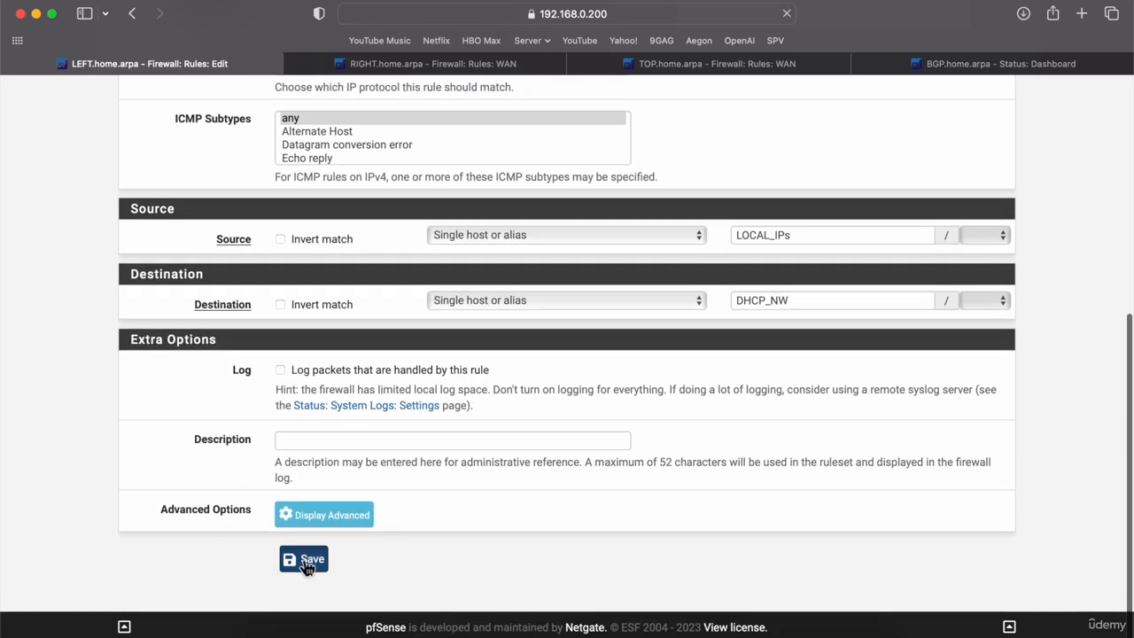
pyautogui.click(965, 218)
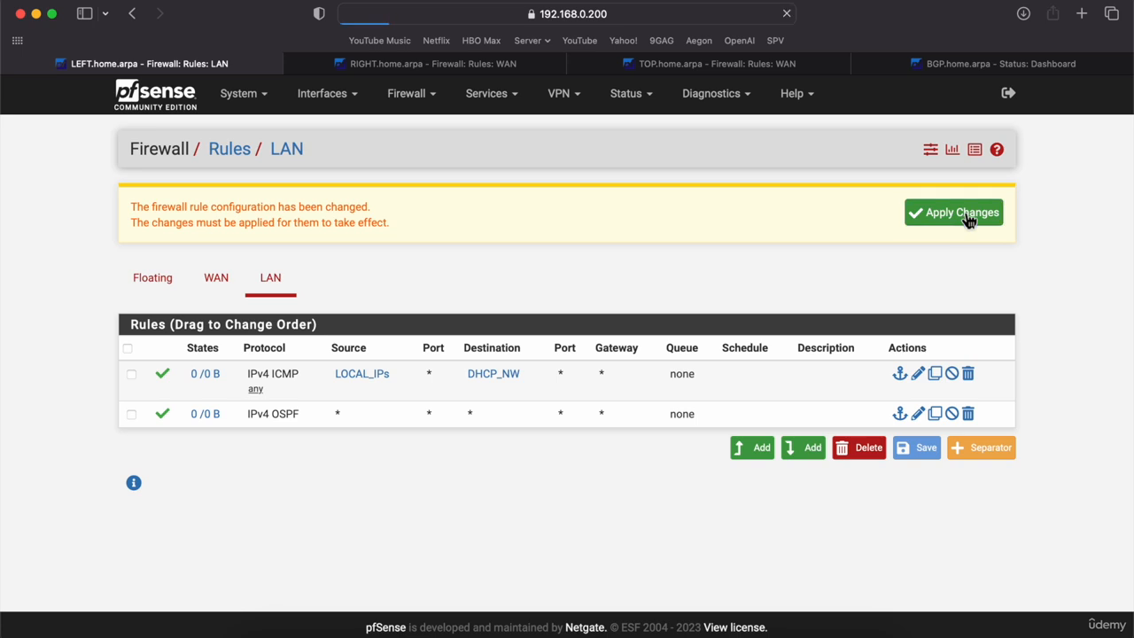
# Check LEFT's FRR OSPF status, examining the OSPF neighbors and the OSPF routing table
pyautogui.click(626, 96)
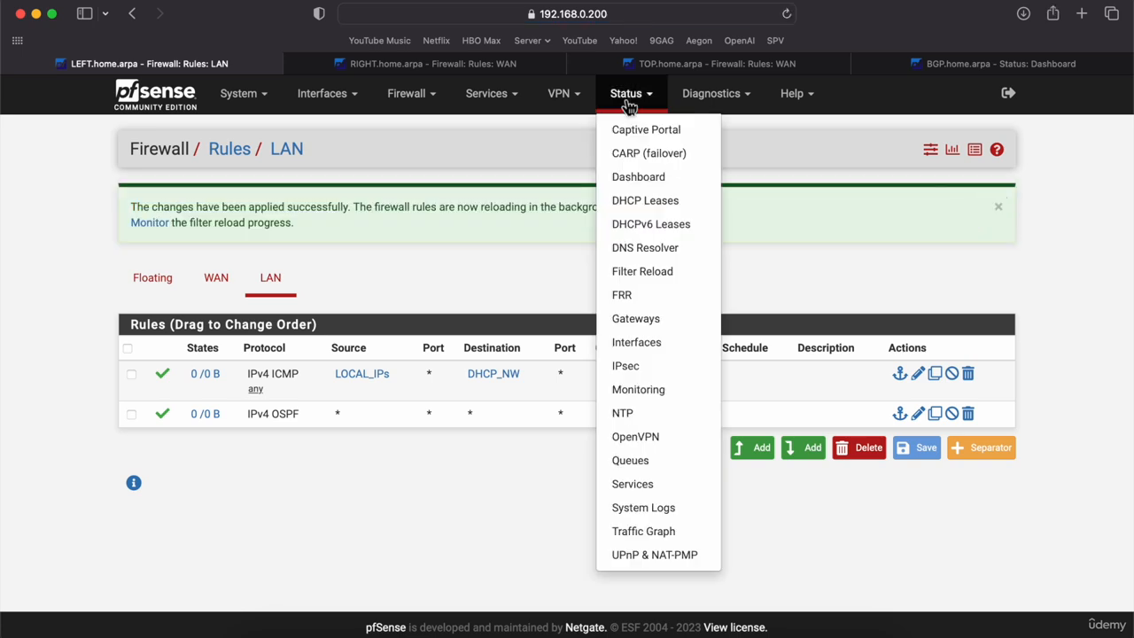
pyautogui.click(625, 296)
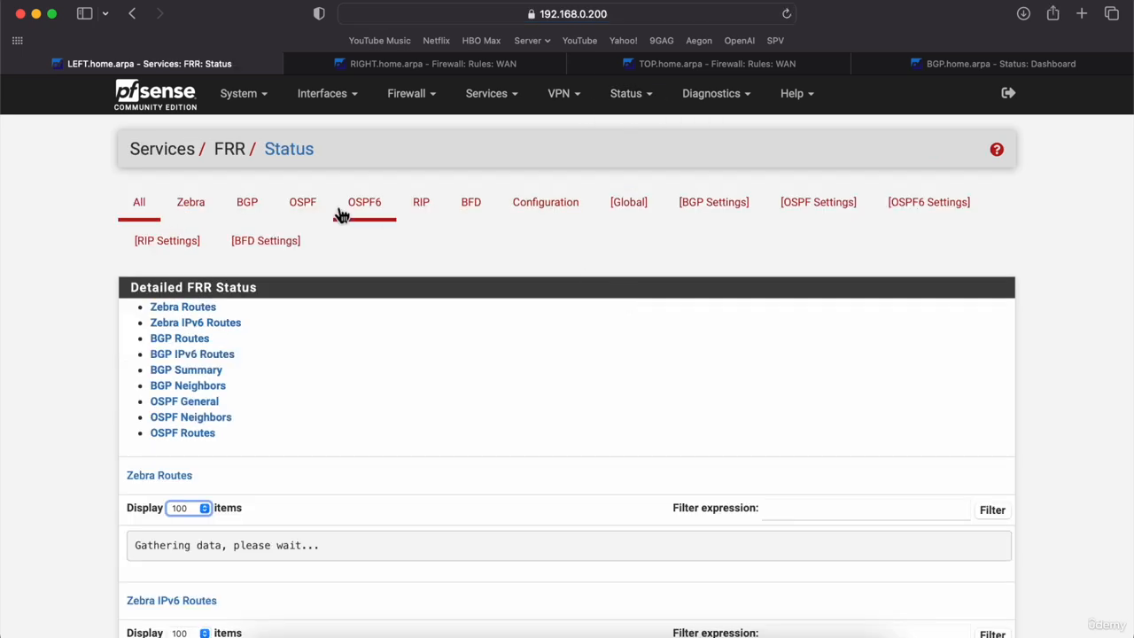
pyautogui.click(303, 206)
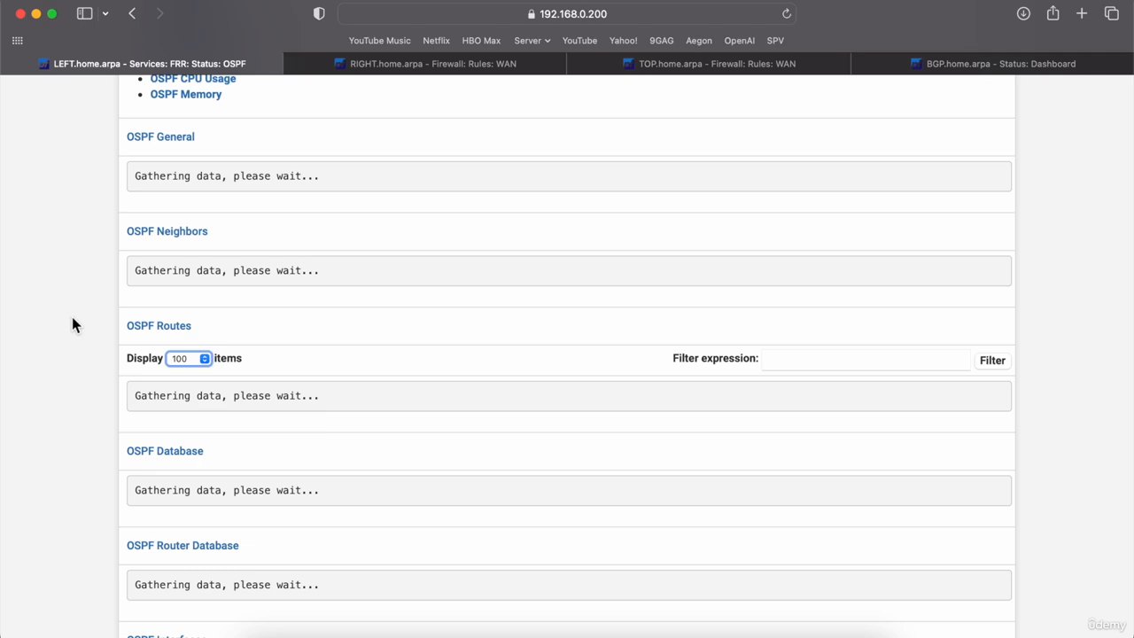
pyautogui.scroll(-2, 72, 316)
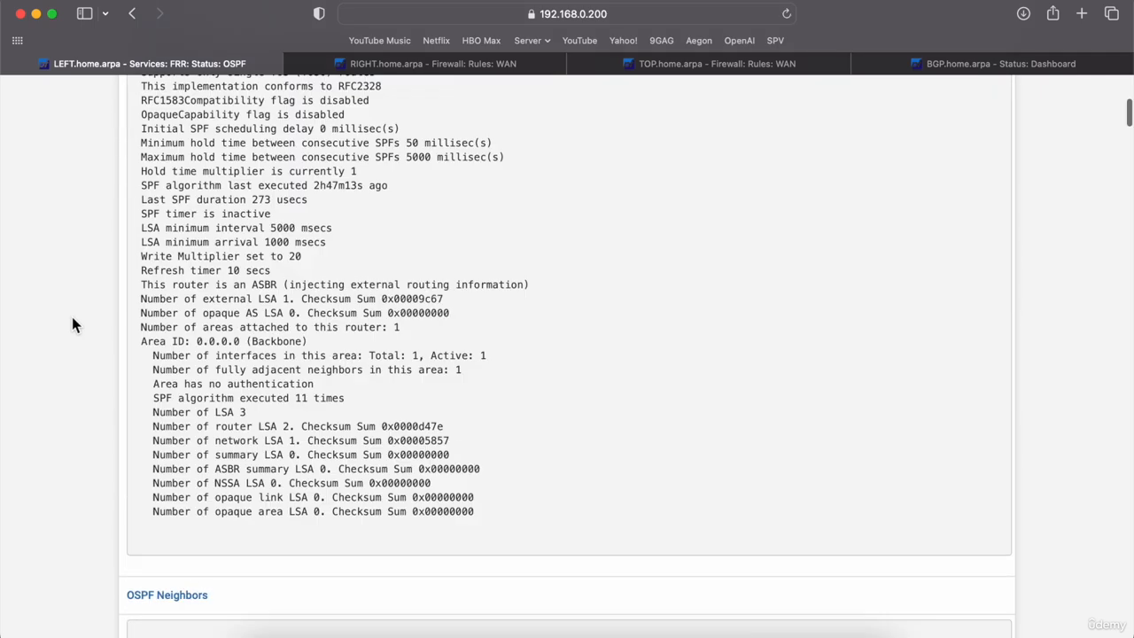
pyautogui.scroll(5, 72, 317)
pyautogui.scroll(-9, 72, 316)
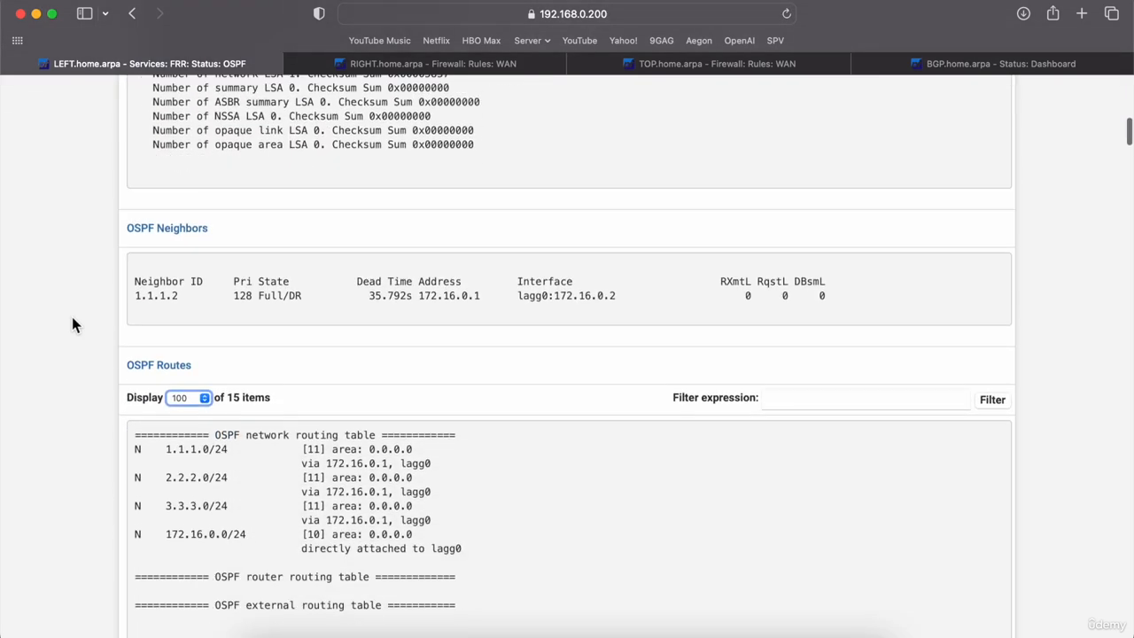
pyautogui.scroll(-2, 72, 316)
pyautogui.scroll(10, 72, 317)
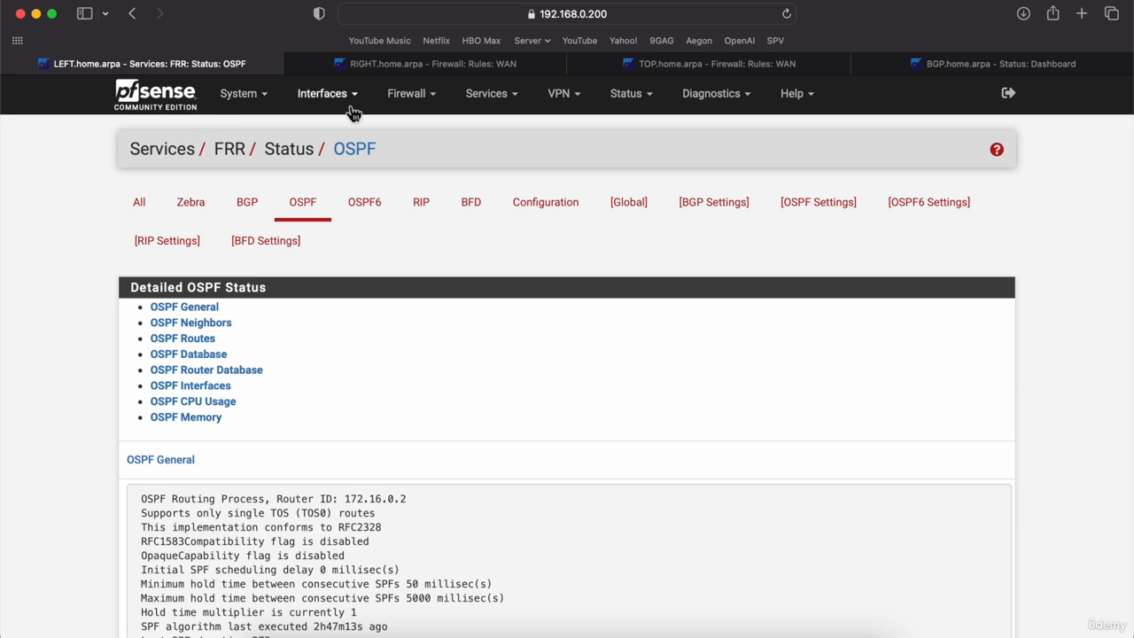
pyautogui.click(400, 109)
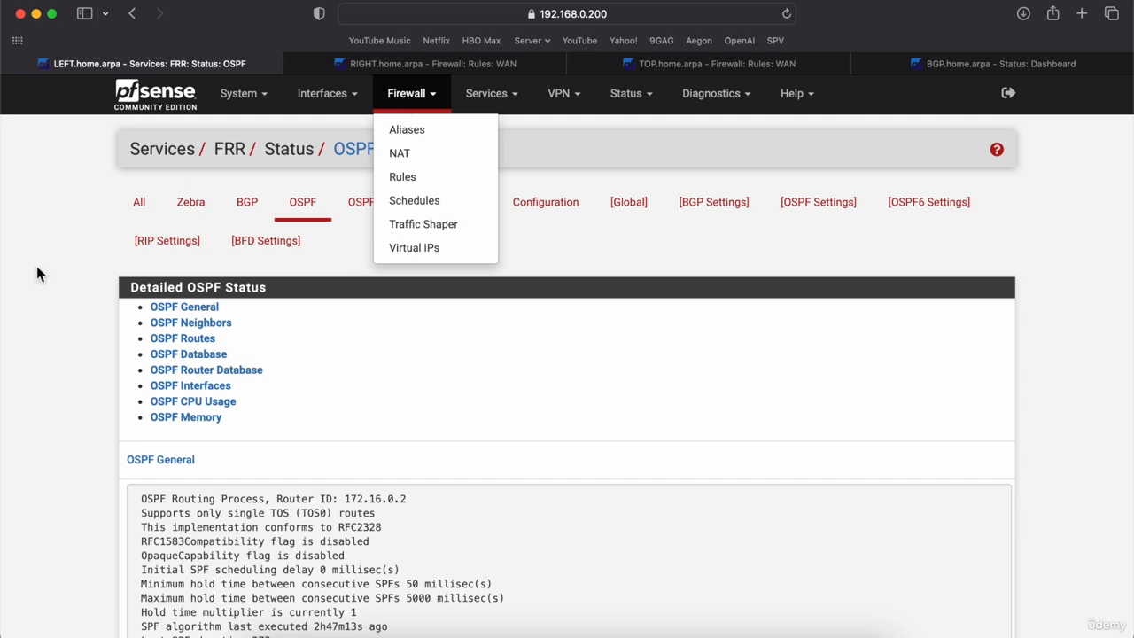
pyautogui.click(57, 234)
# Switch to RIGHT and inspect the source and destination of its NAT-associated ICMP rule on WAN
pyautogui.click(409, 66)
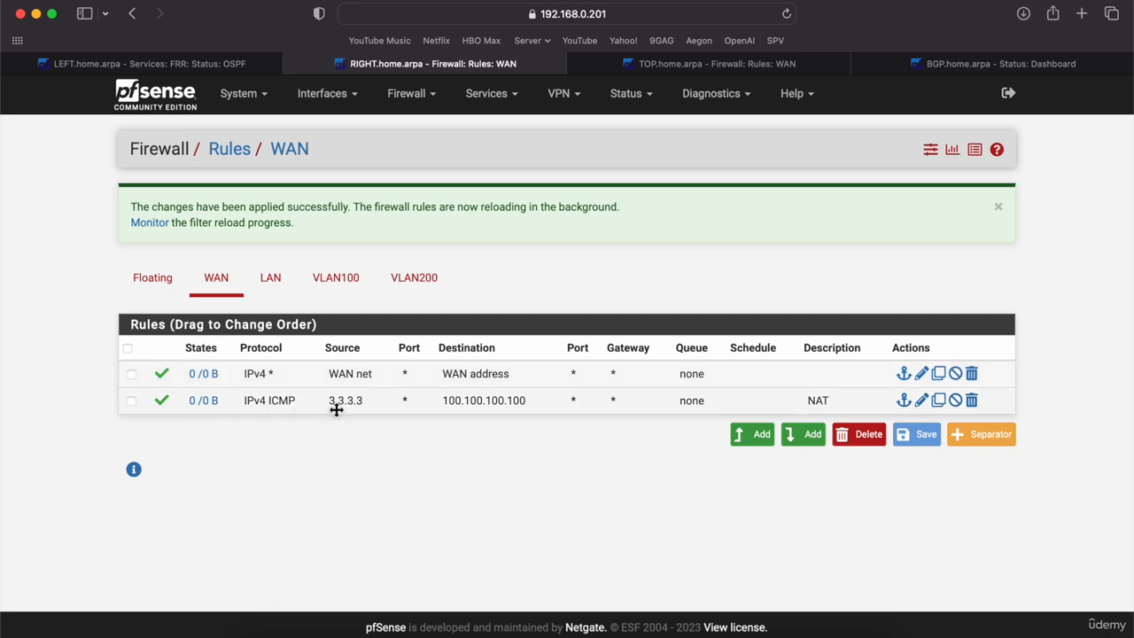
pyautogui.doubleClick(443, 404)
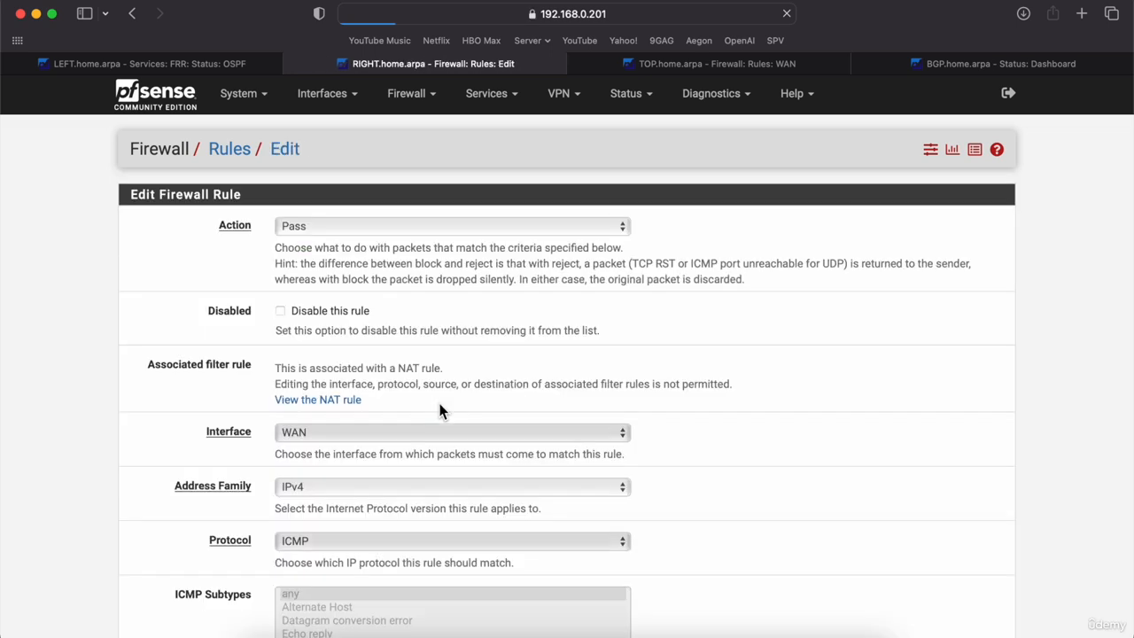
pyautogui.scroll(-4, 648, 503)
pyautogui.scroll(-1, 648, 503)
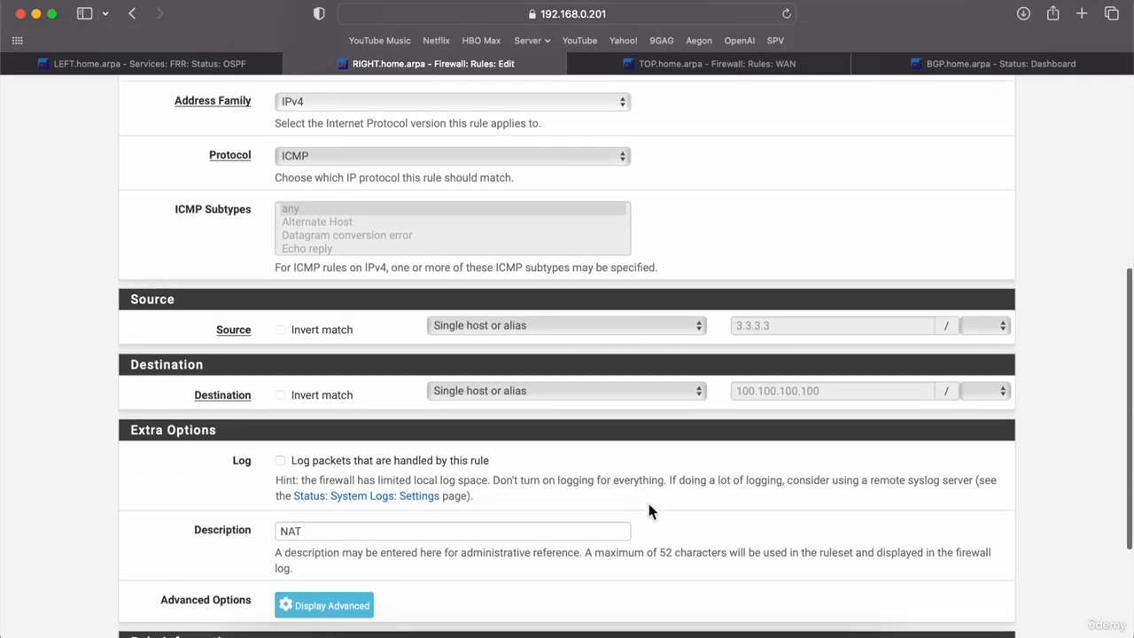
pyautogui.scroll(-4, 649, 505)
pyautogui.scroll(6, 649, 505)
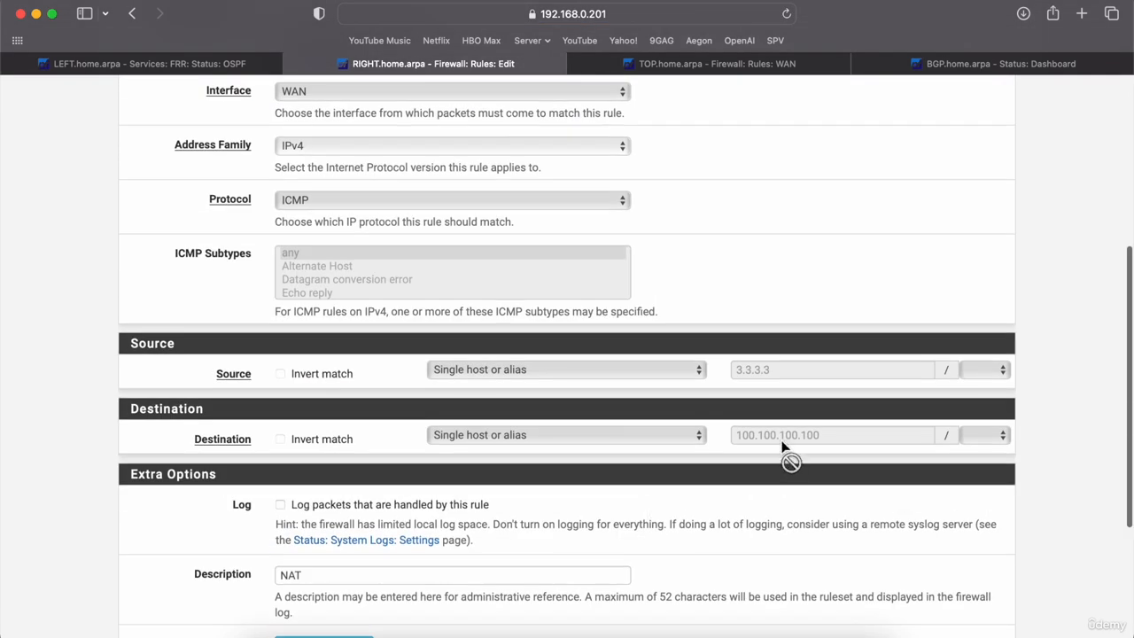
pyautogui.scroll(5, 783, 447)
# Review the NAT port forward rules on RIGHT
pyautogui.click(424, 103)
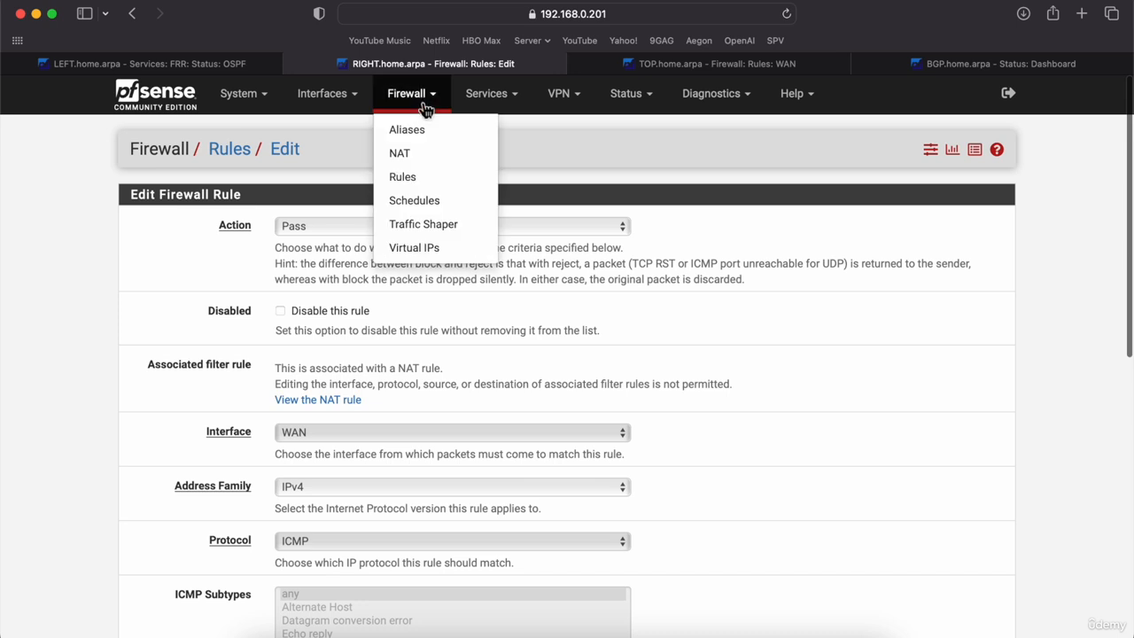
pyautogui.click(415, 153)
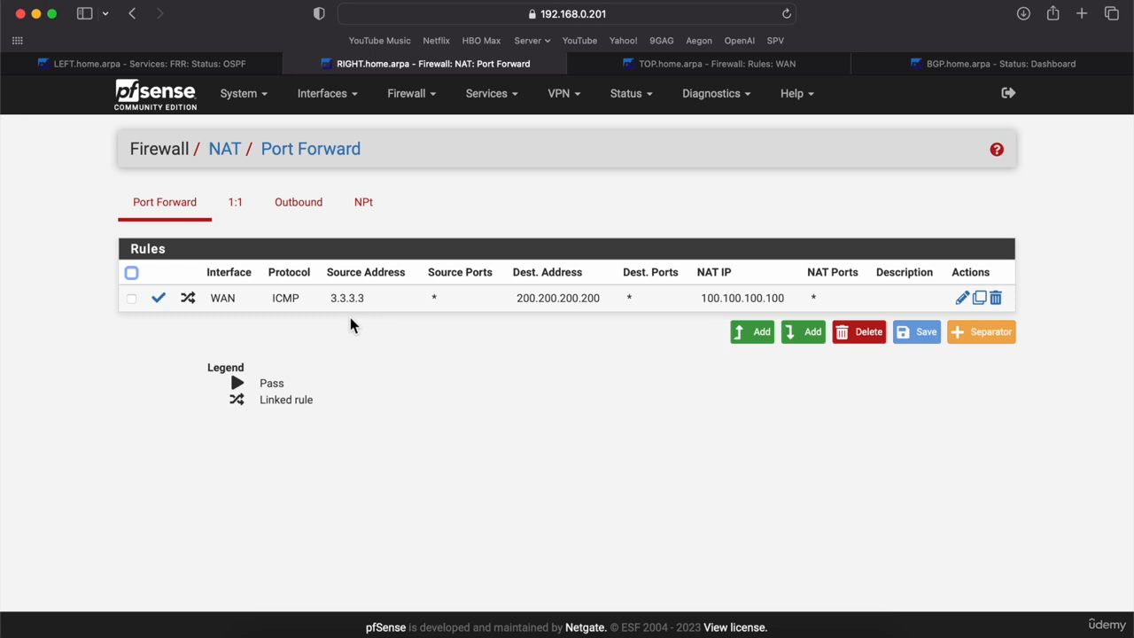
pyautogui.click(191, 69)
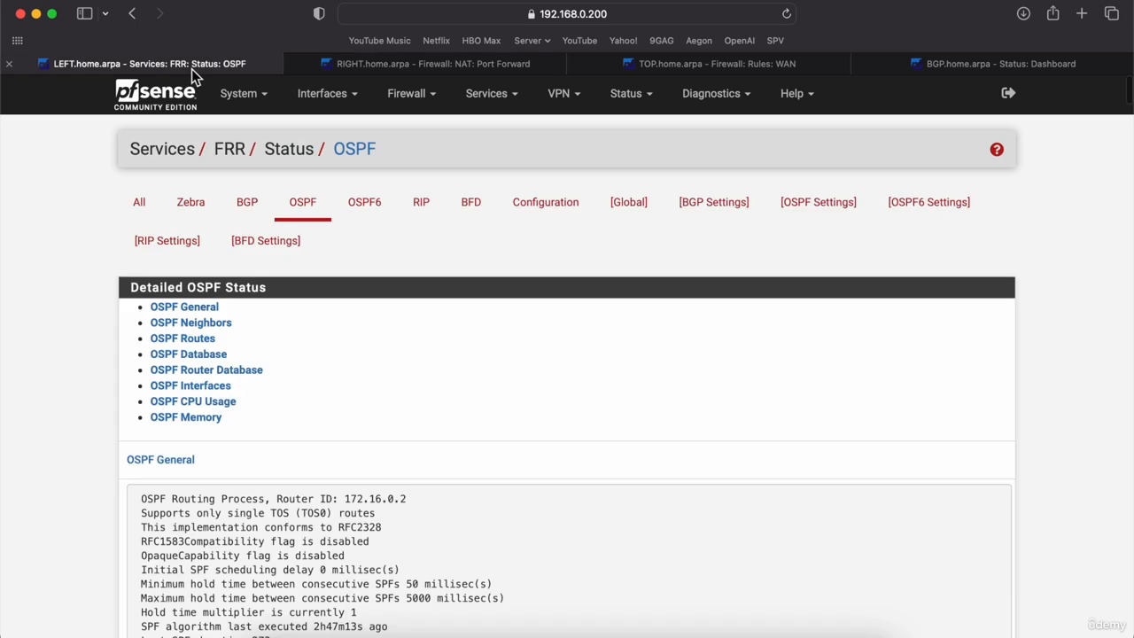
pyautogui.click(406, 64)
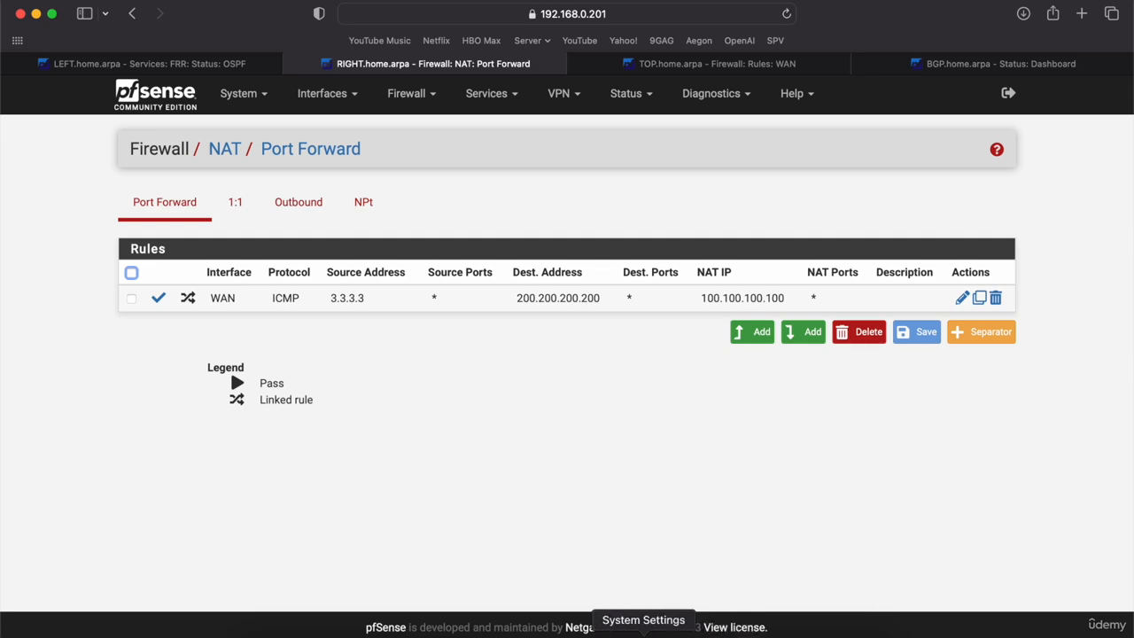
# Switch to Terminal and close the PC1 and VLAN1 telnet windows
pyautogui.click(671, 633)
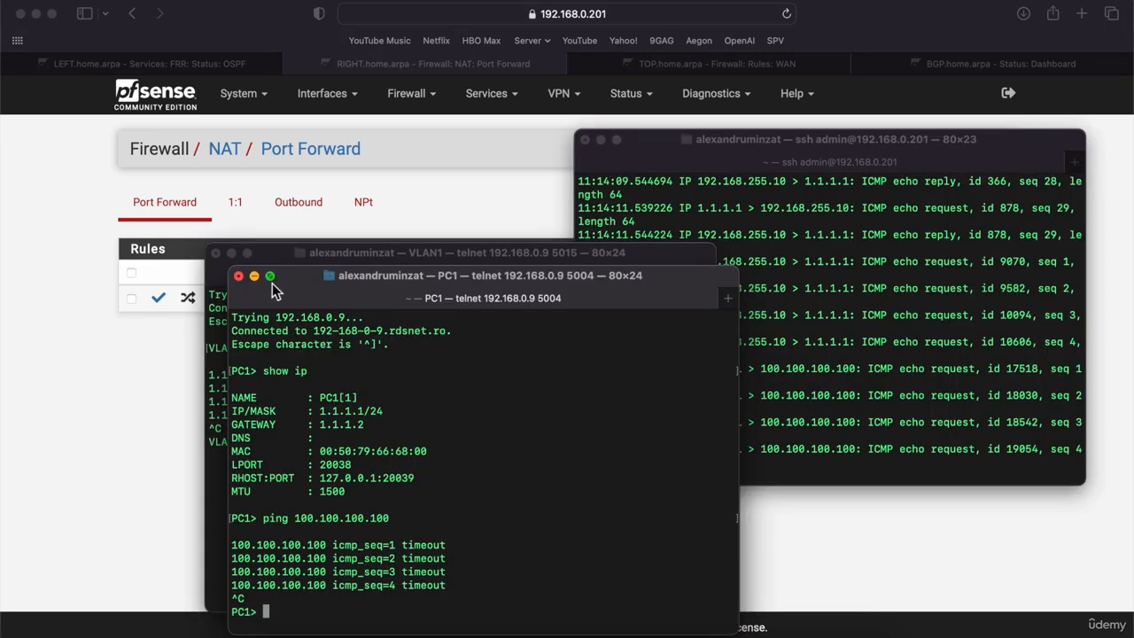
pyautogui.click(239, 276)
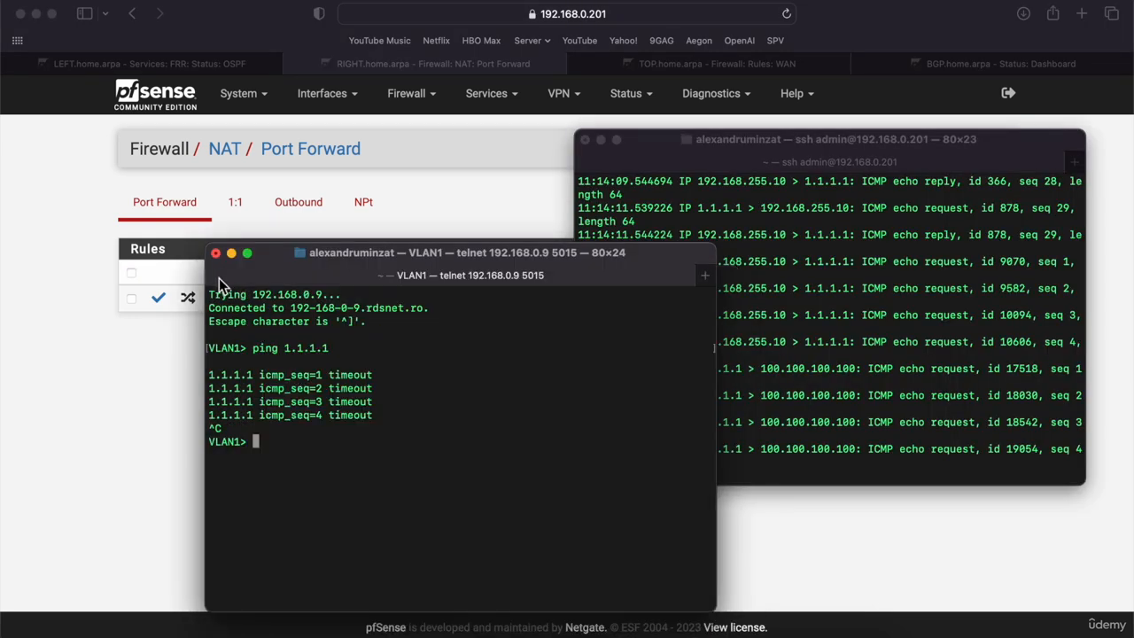
pyautogui.click(215, 254)
pyautogui.press('Return')
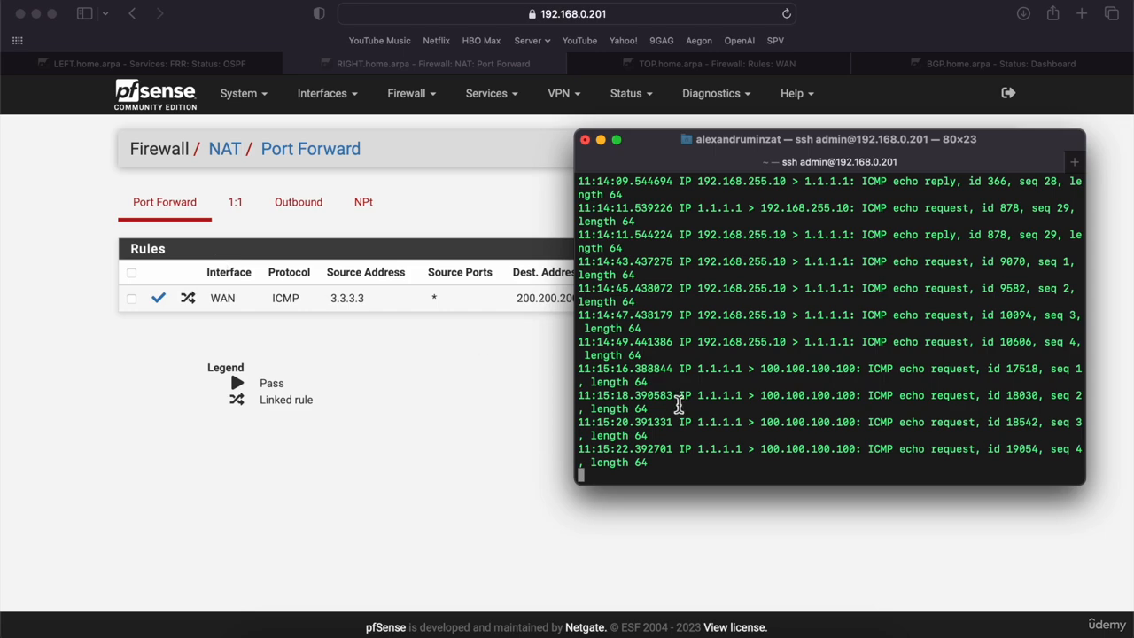
# Switch to GNS3, open the console of PC3 and ping 100.100.100.100 from it
pyautogui.click(526, 631)
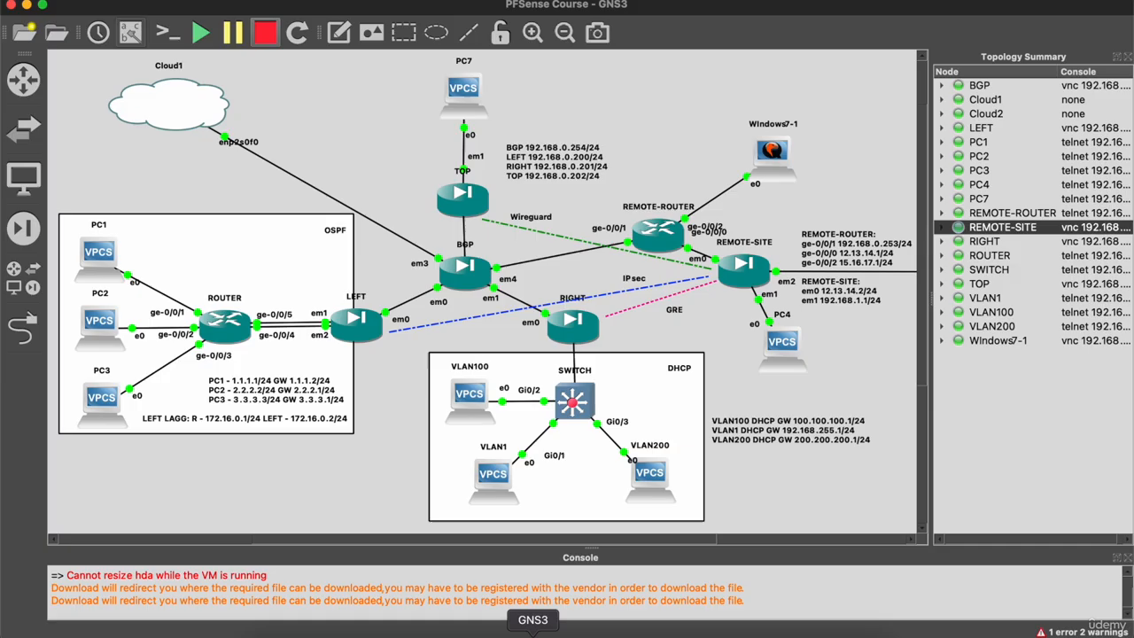
pyautogui.doubleClick(102, 401)
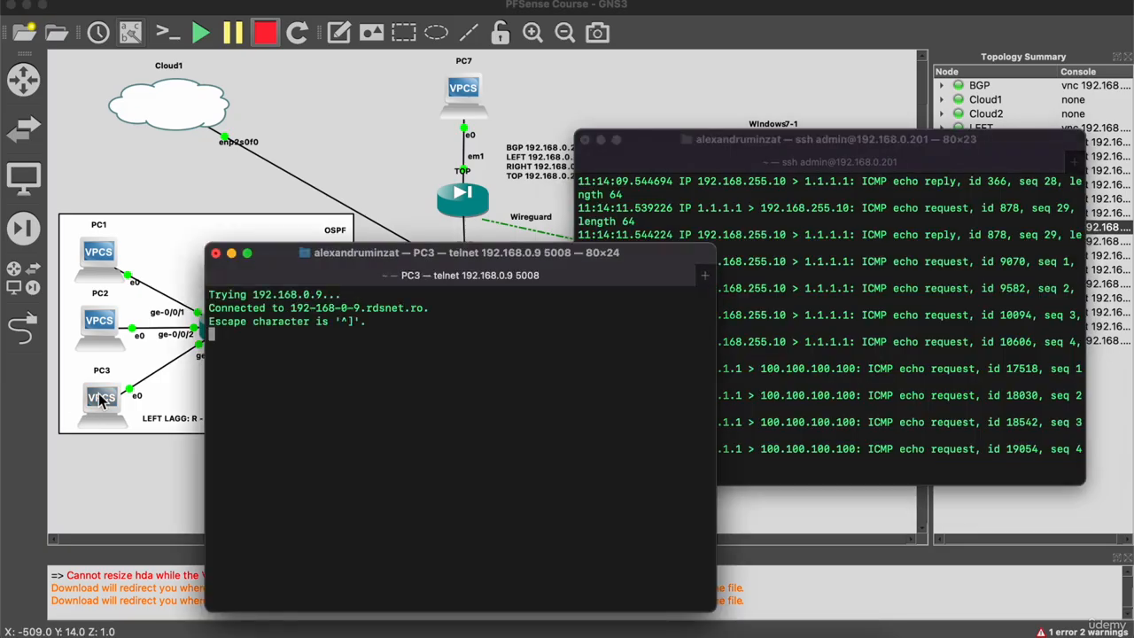
pyautogui.write('pi')
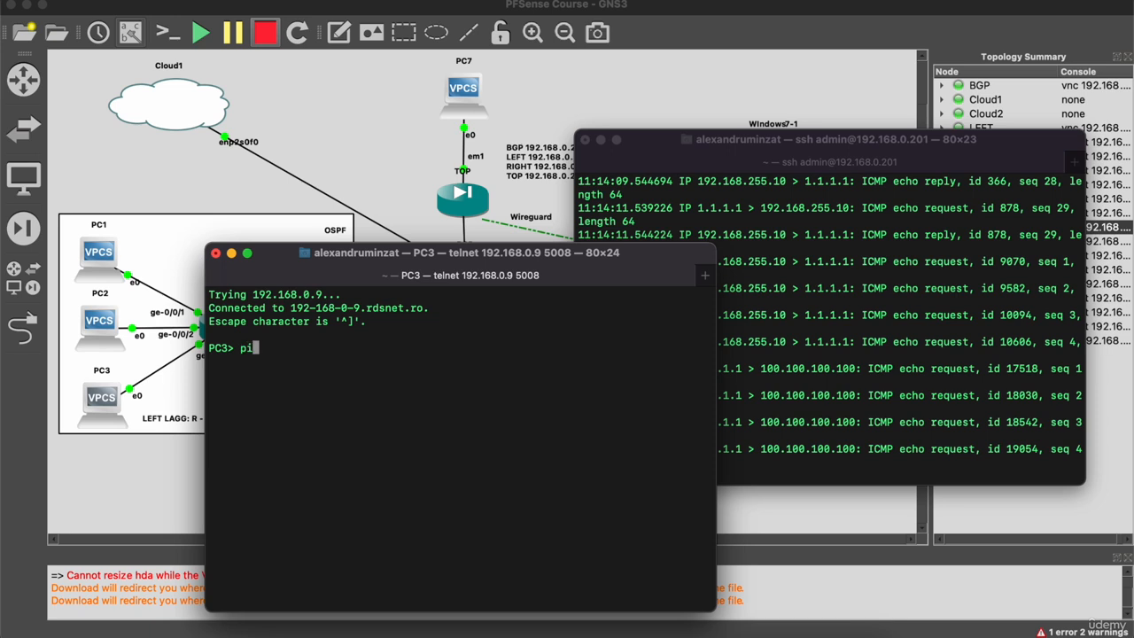
pyautogui.write('ng 100.100.100.100')
pyautogui.press('Return')
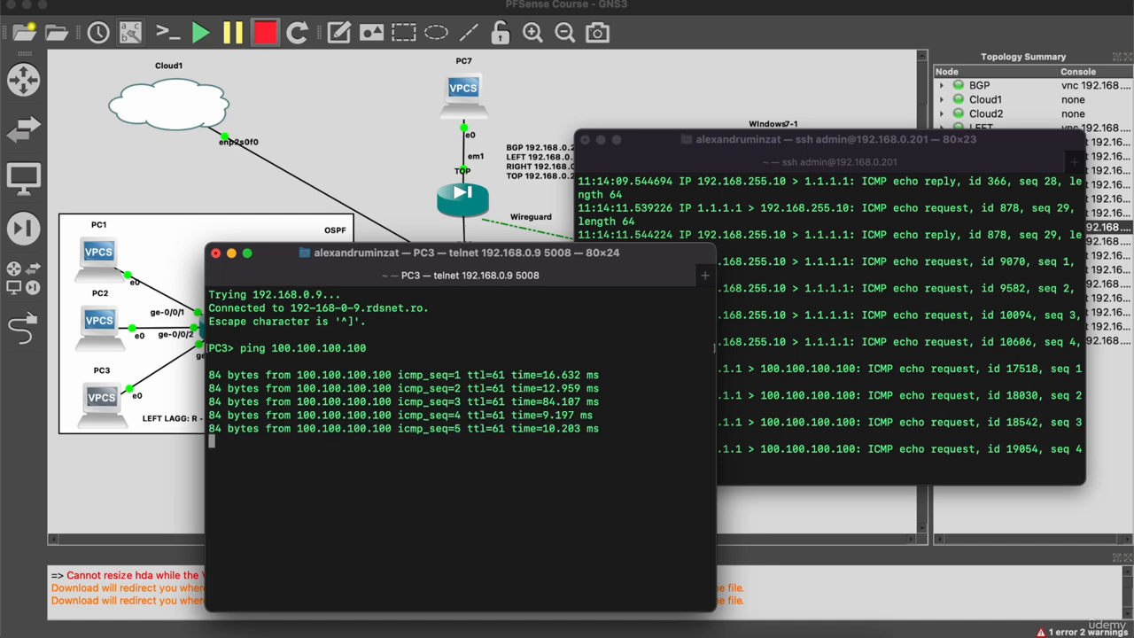
# Switch to Safari, delete RIGHT's NAT-associated ICMP rule from 3.3.3.3 to 100.100.100.100 on WAN, and apply the changes
pyautogui.click(283, 631)
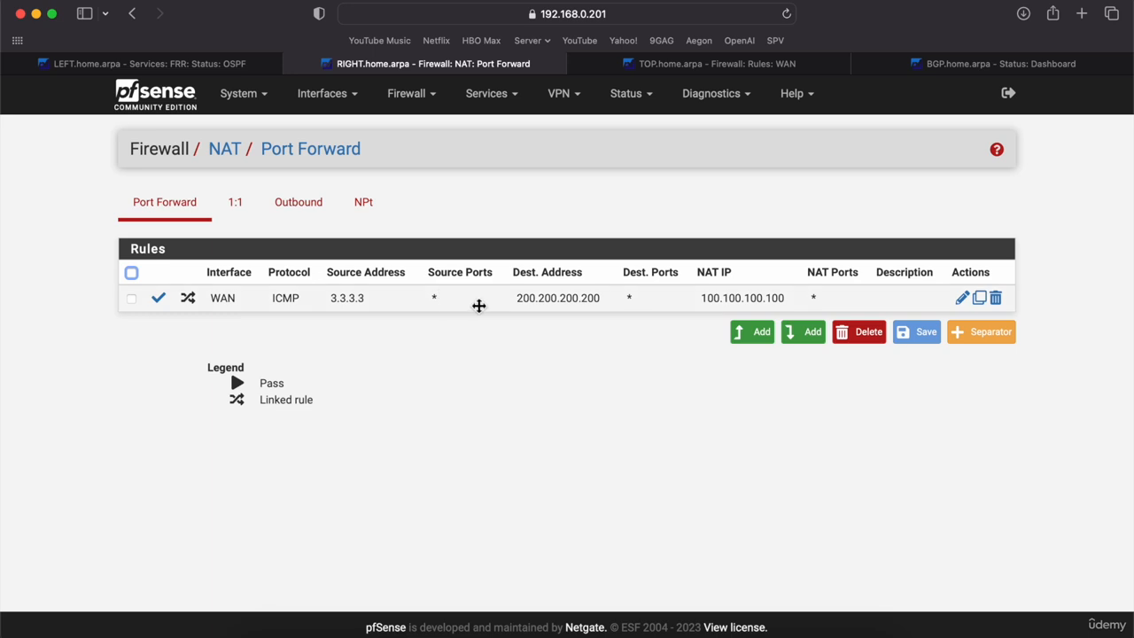
pyautogui.click(413, 92)
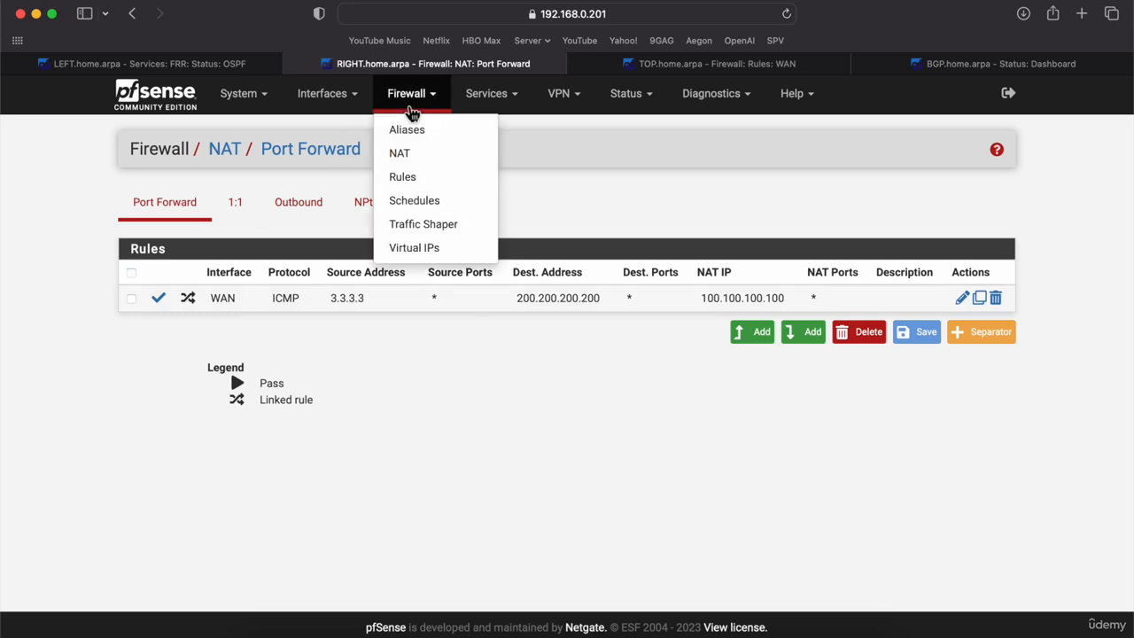
pyautogui.click(400, 181)
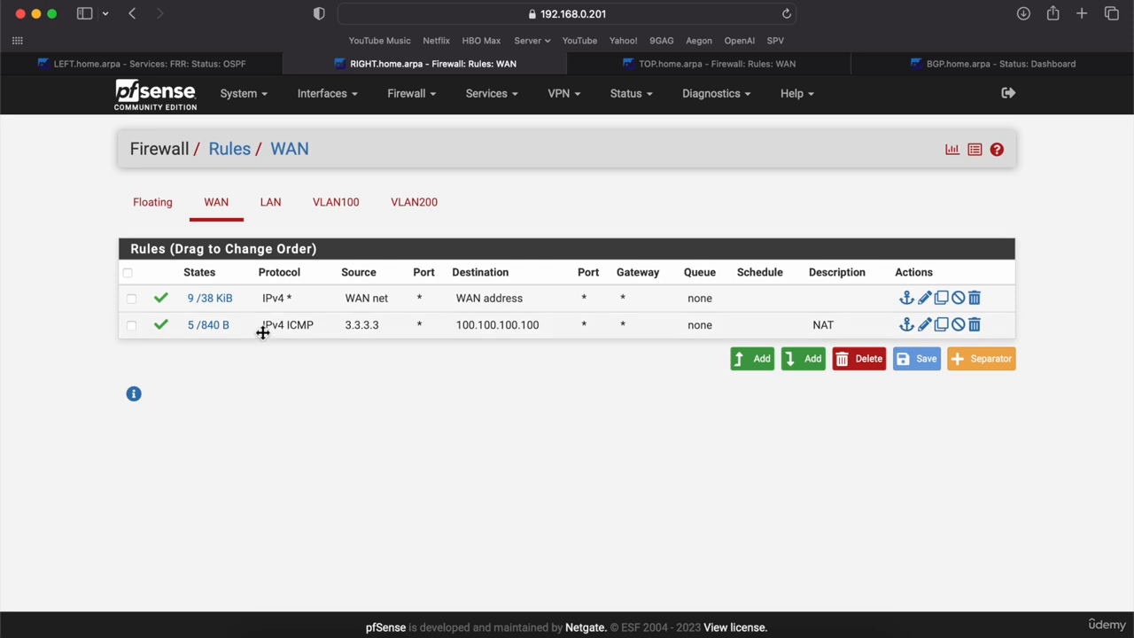
pyautogui.moveTo(203, 335)
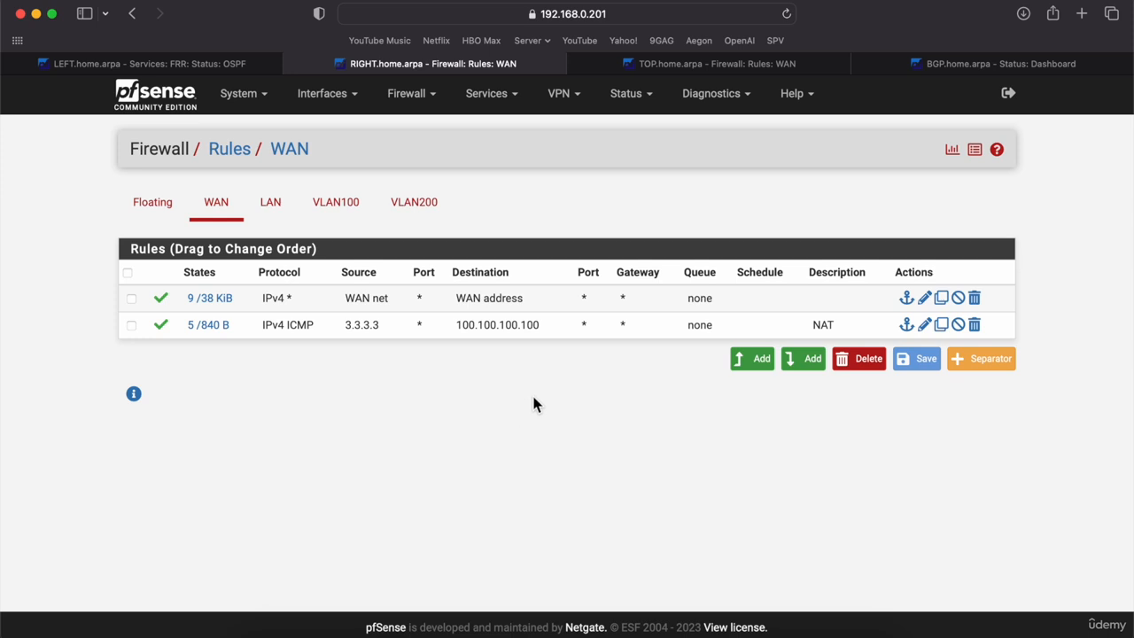
pyautogui.click(975, 326)
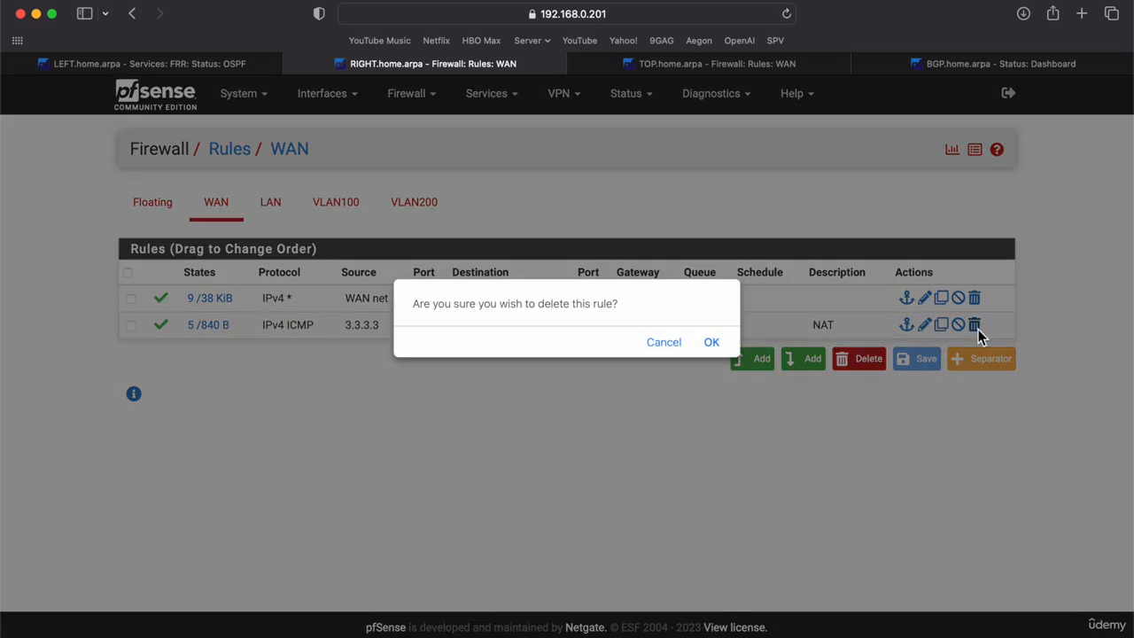
pyautogui.click(712, 343)
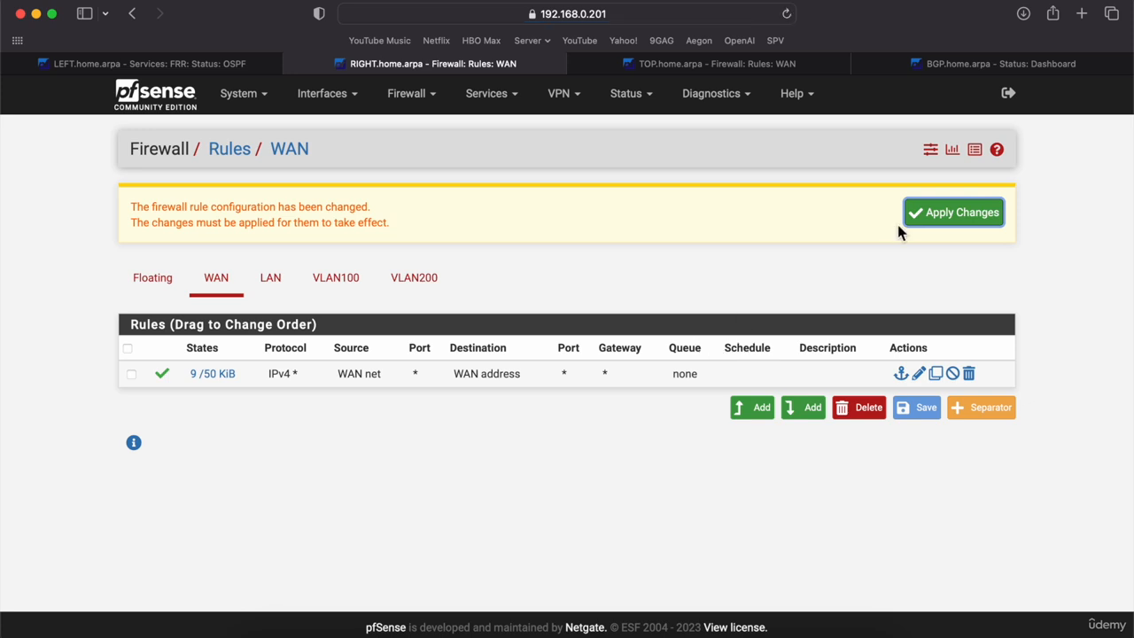
pyautogui.click(937, 225)
# Switch to Terminal, repeat the ping from PC3 to 100.100.100.100 and interrupt it
pyautogui.click(661, 623)
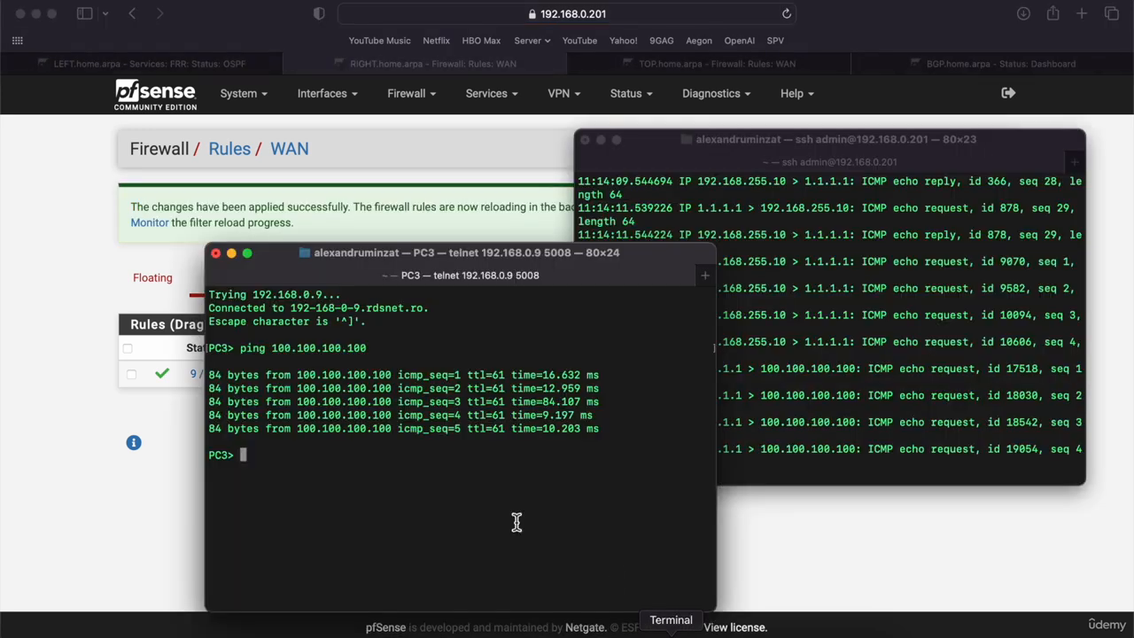
pyautogui.press('Up')
pyautogui.press('Return')
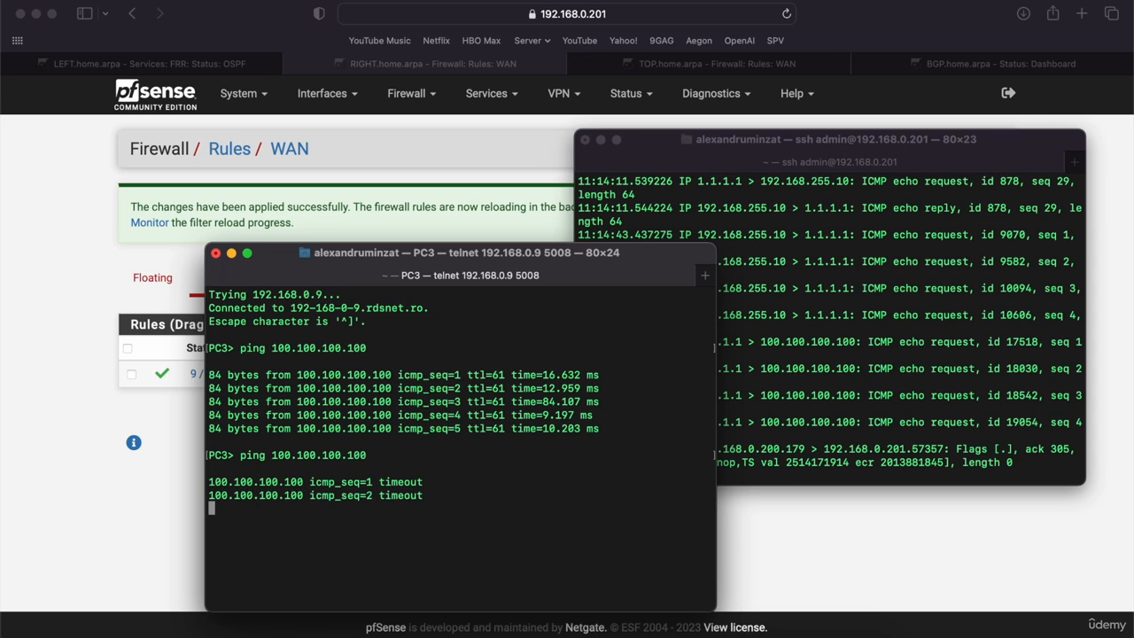
pyautogui.hotkey('ctrl', 'c')
# Return to Safari and inspect the host entries of the OSPF_NW alias on RIGHT
pyautogui.click(55, 379)
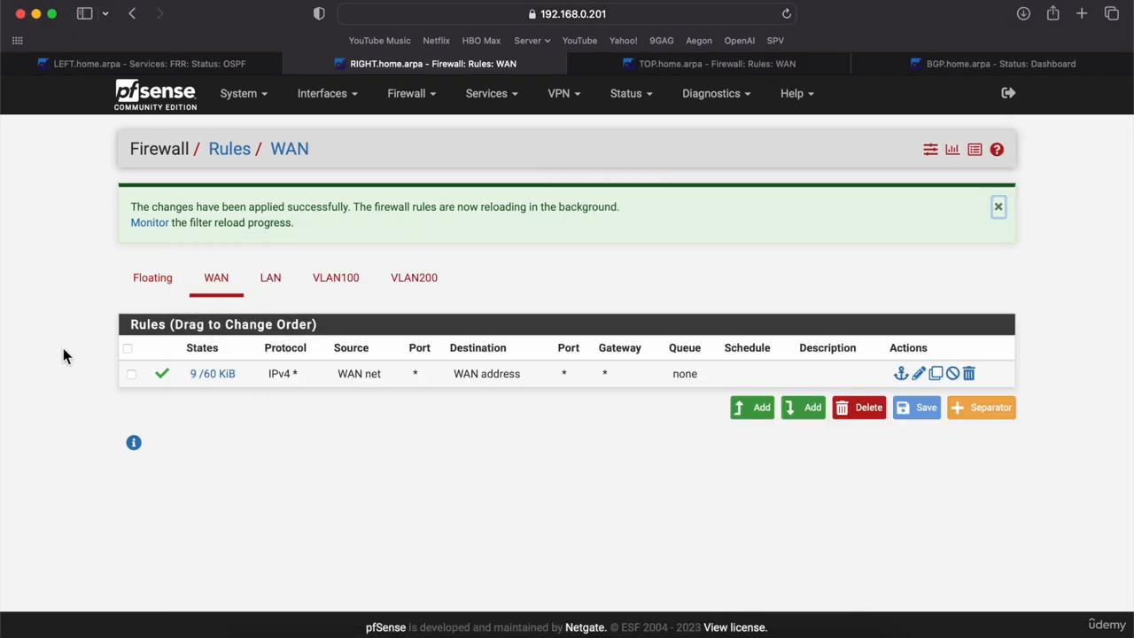
pyautogui.click(409, 96)
pyautogui.click(423, 131)
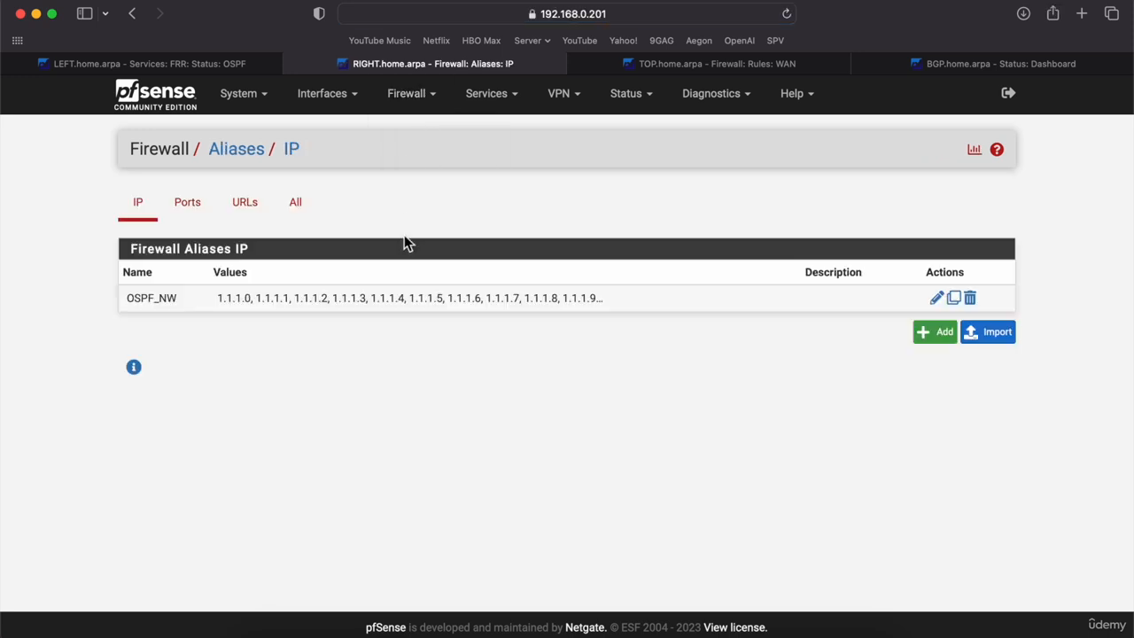
pyautogui.doubleClick(391, 304)
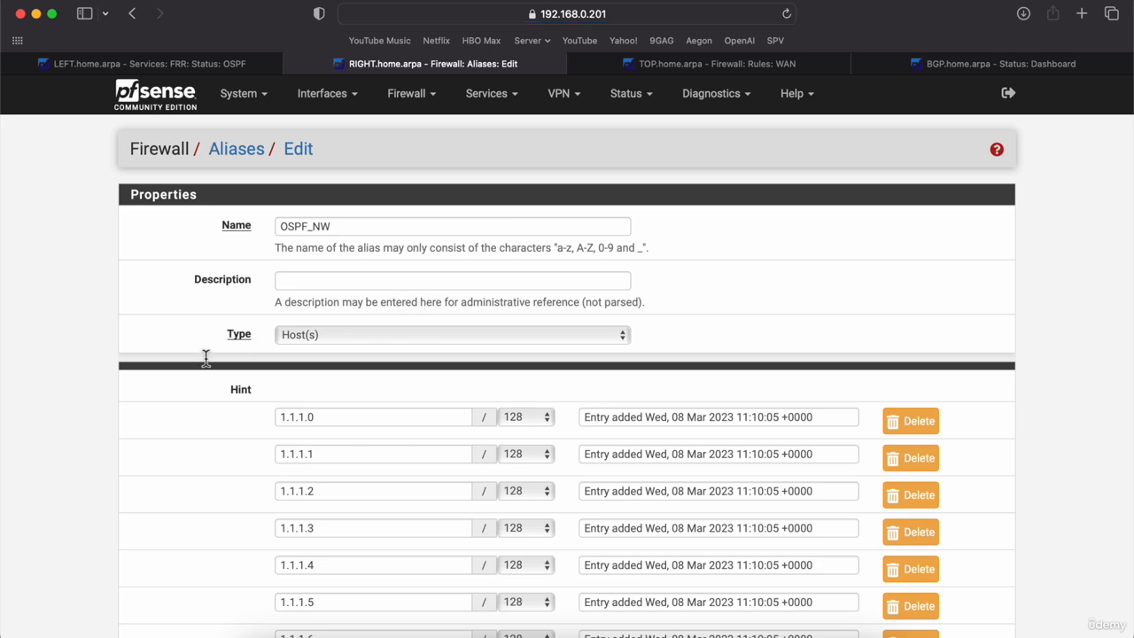
pyautogui.hscroll(-10, 139, 346)
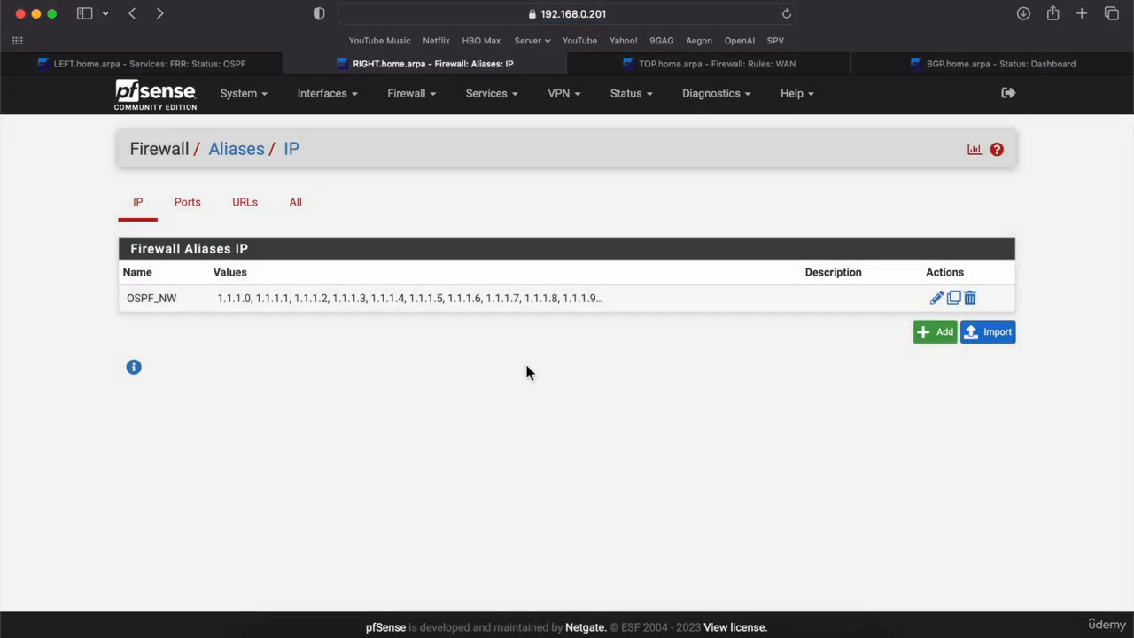
# Create a host alias named LOCAL_IP containing 192.168.255.10/32 on RIGHT and save it
pyautogui.click(939, 344)
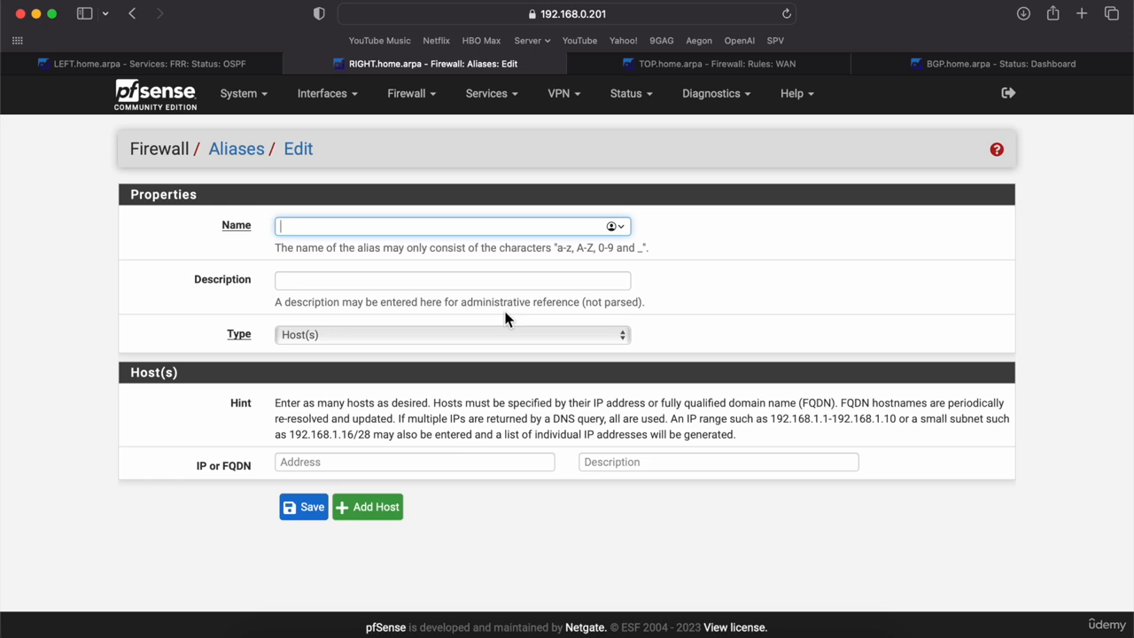
pyautogui.write('LOCAL_IP')
pyautogui.click(126, 370)
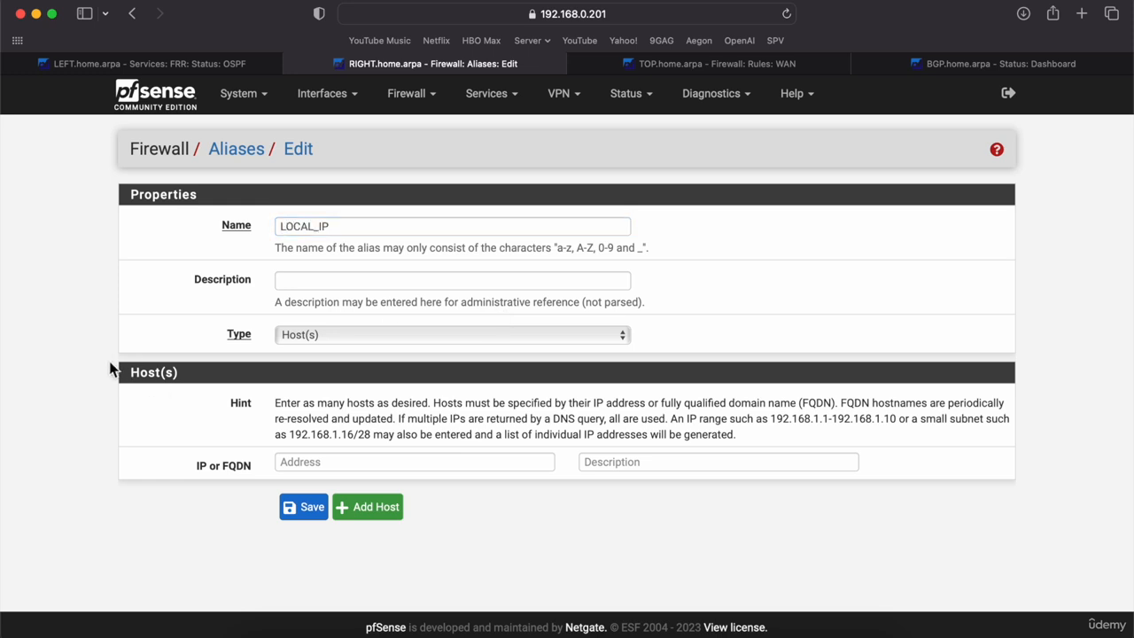
pyautogui.click(347, 465)
pyautogui.write('192')
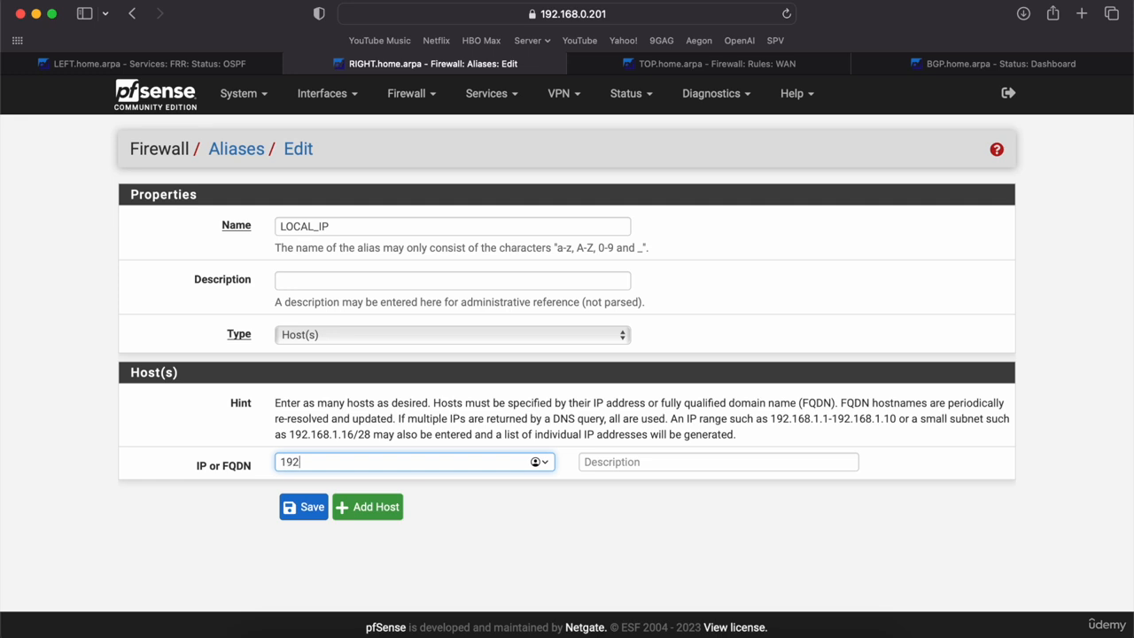
pyautogui.write('.168.255.10/32')
pyautogui.click(310, 507)
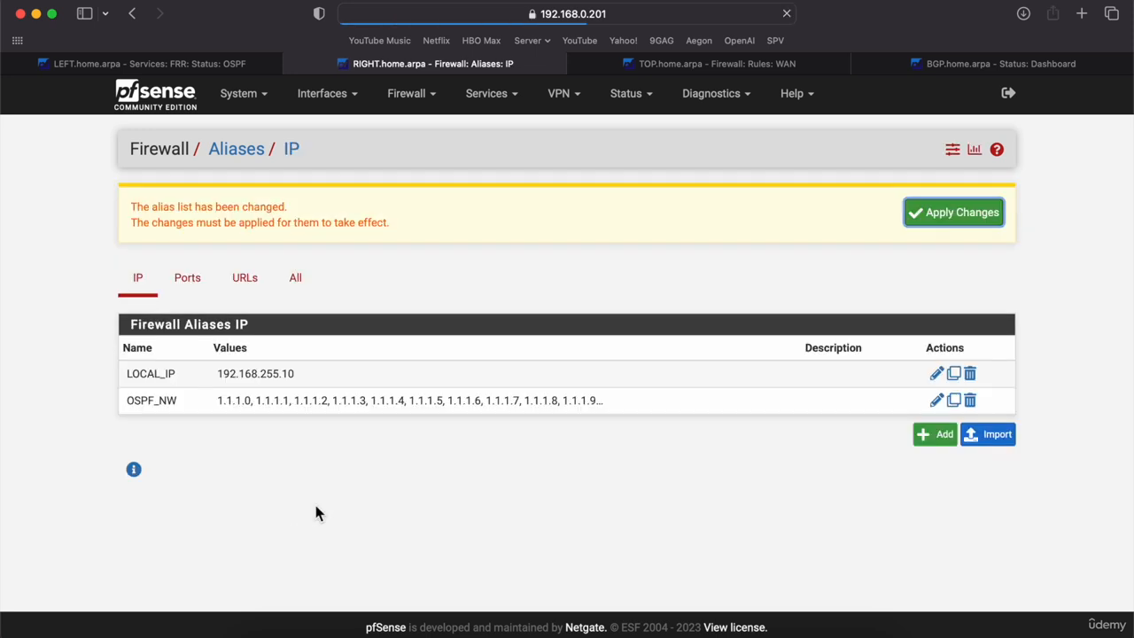
# Add hosts 100.100.100.100/32 and 200.200.200.200/32 to the LOCAL_IP alias, save it and apply the changes
pyautogui.doubleClick(349, 378)
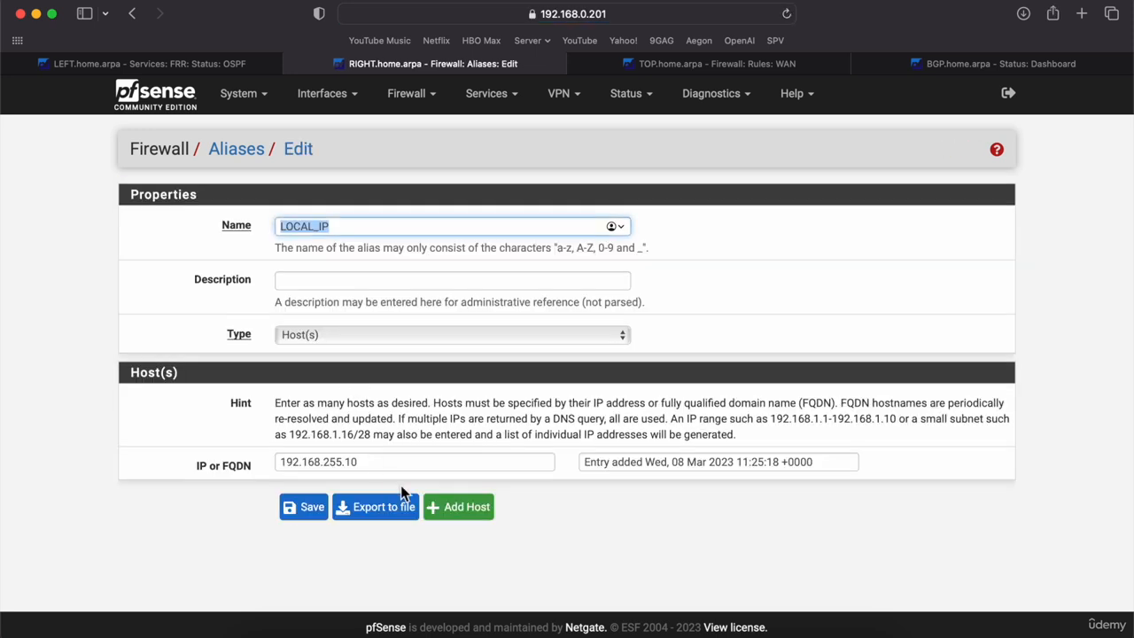
pyautogui.click(450, 512)
pyautogui.click(422, 502)
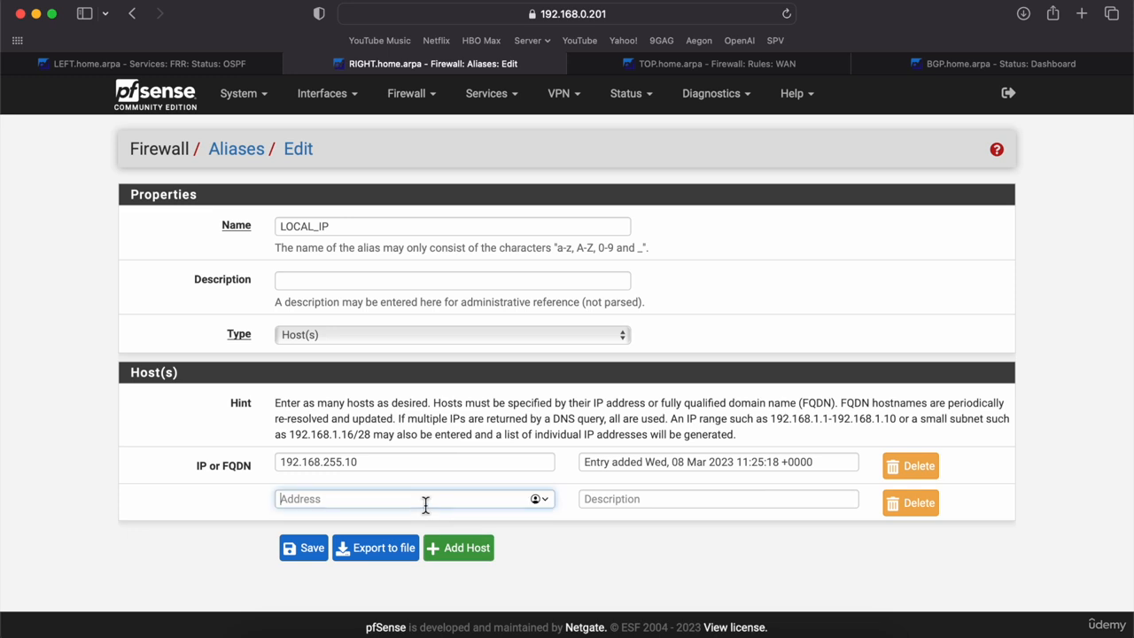
pyautogui.write('100.100.100')
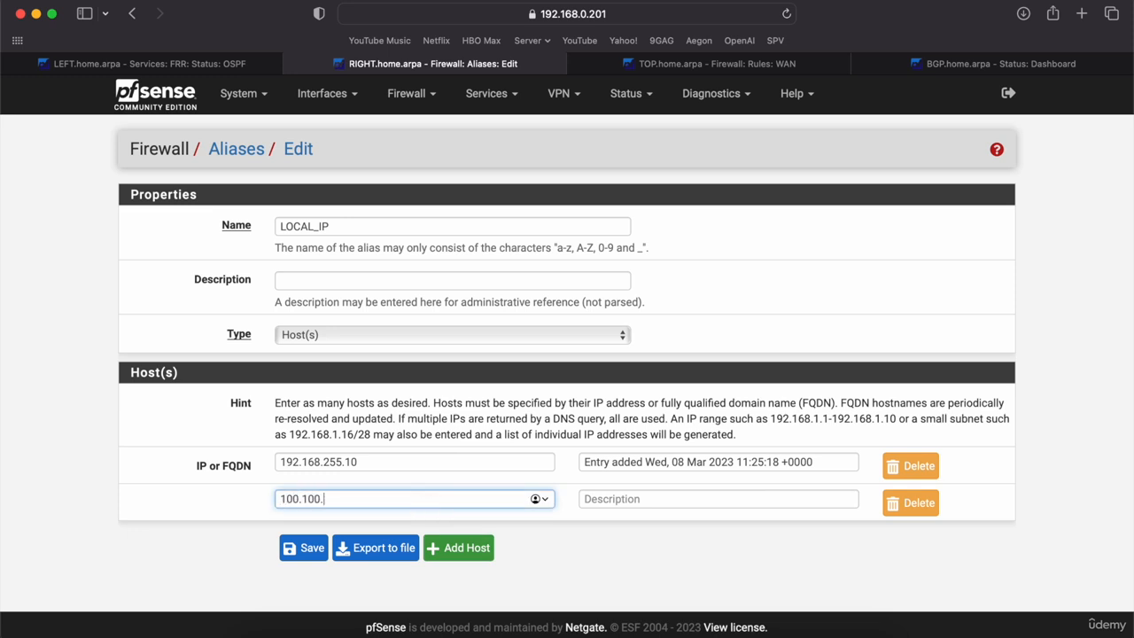
pyautogui.write('.100/32')
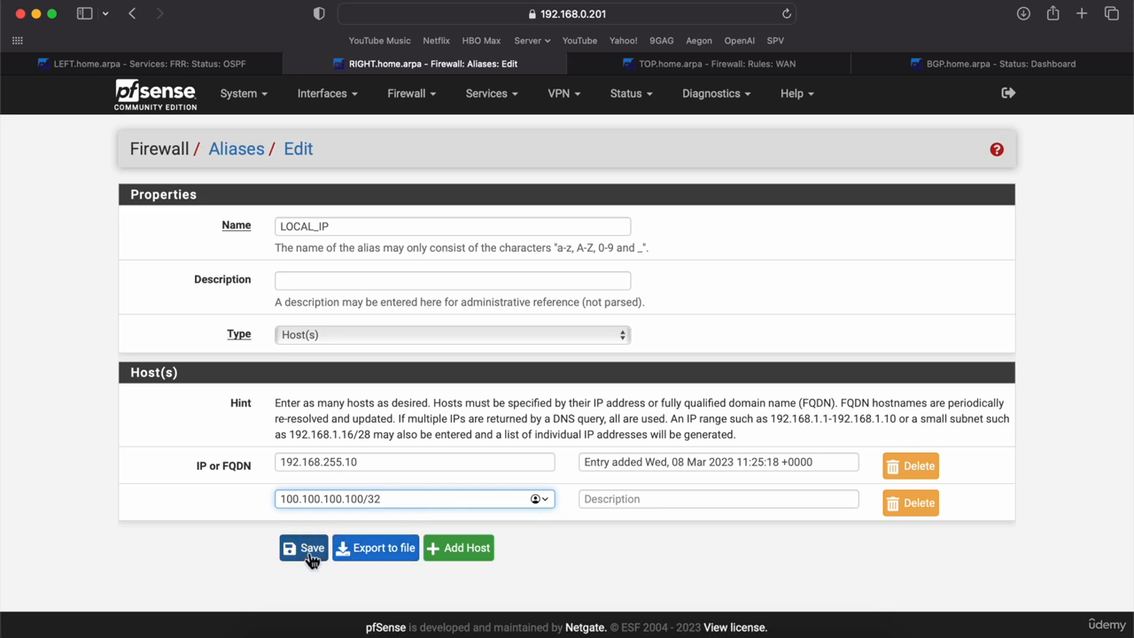
pyautogui.click(475, 555)
pyautogui.click(431, 536)
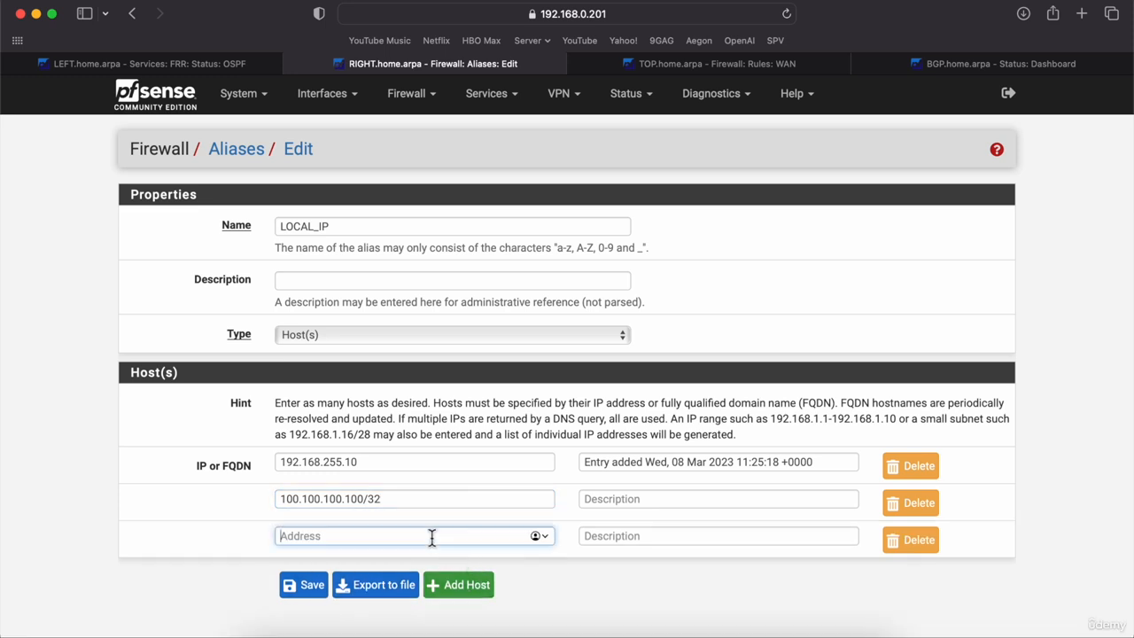
pyautogui.write('200.200.200.200/')
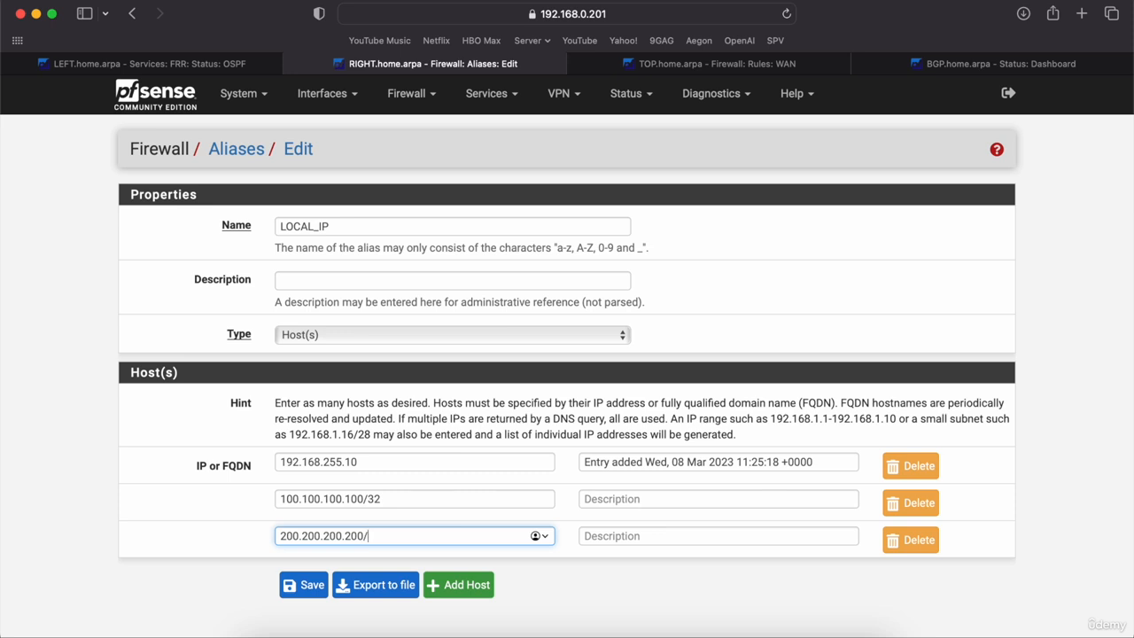
pyautogui.write('32')
pyautogui.click(304, 586)
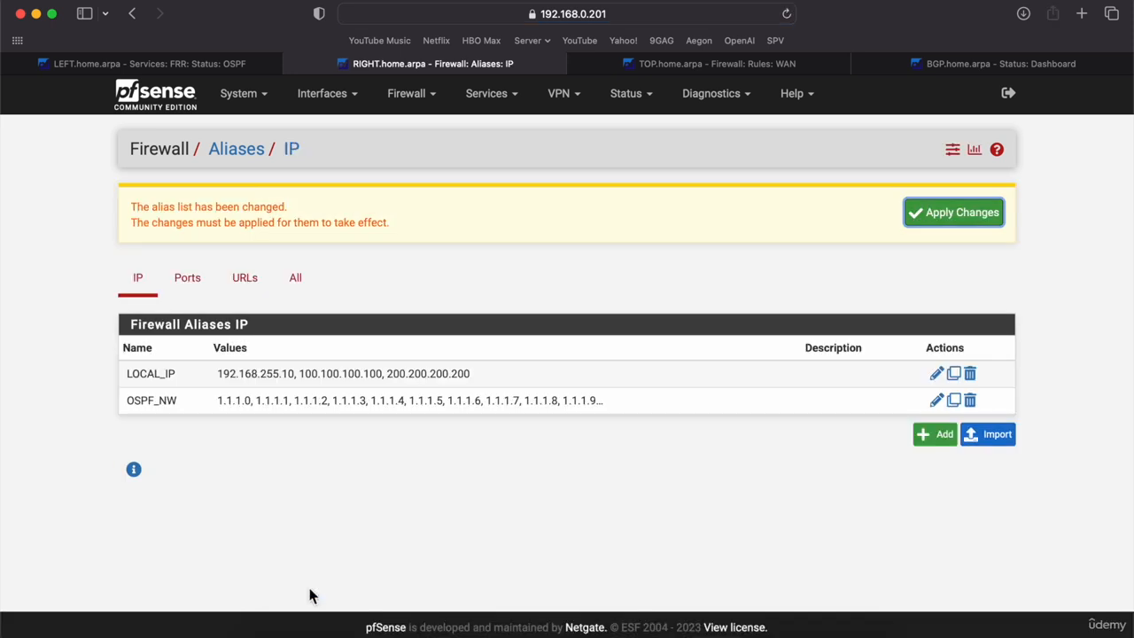
pyautogui.click(968, 223)
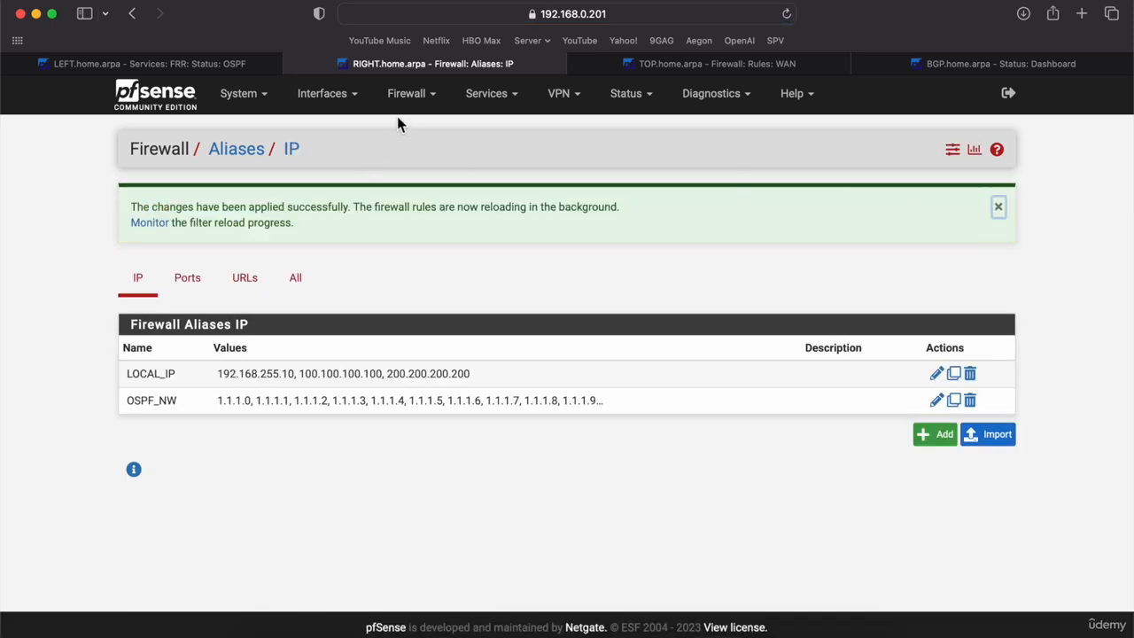
# Start a new pass rule above the existing WAN rule on RIGHT, with the protocol set to Any
pyautogui.click(406, 93)
pyautogui.click(400, 174)
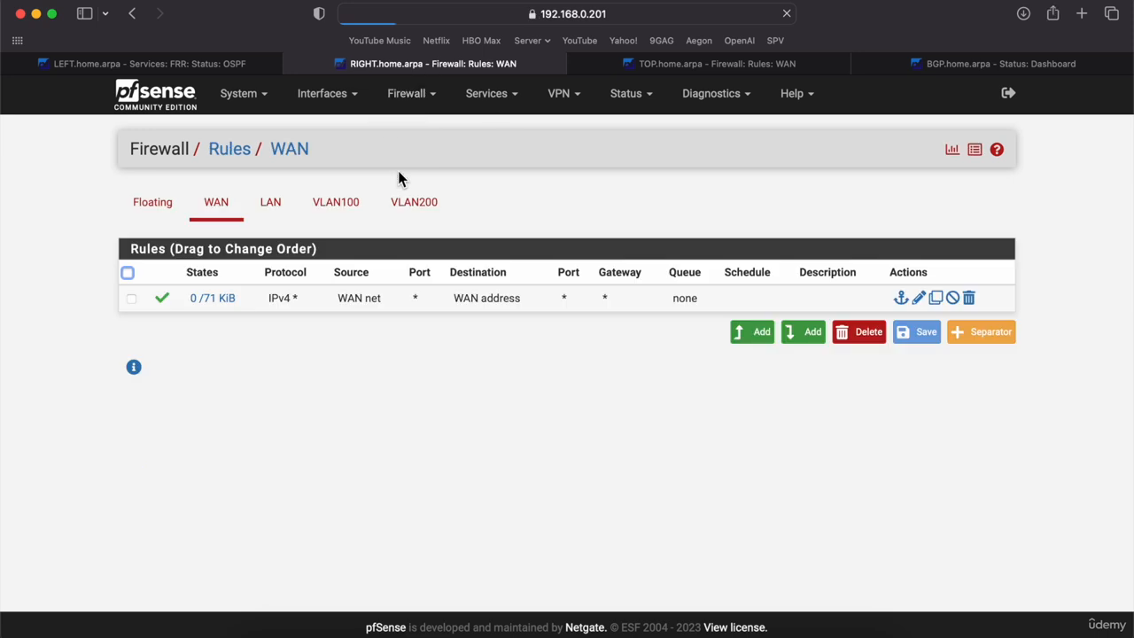
pyautogui.click(751, 336)
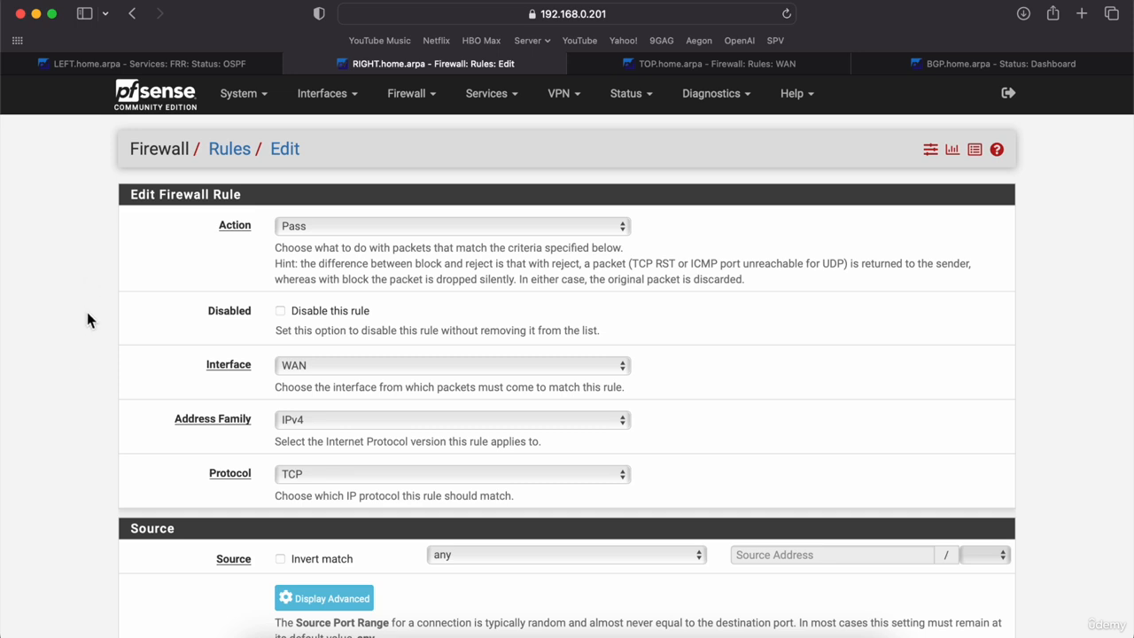
pyautogui.scroll(-3, 86, 312)
pyautogui.click(321, 358)
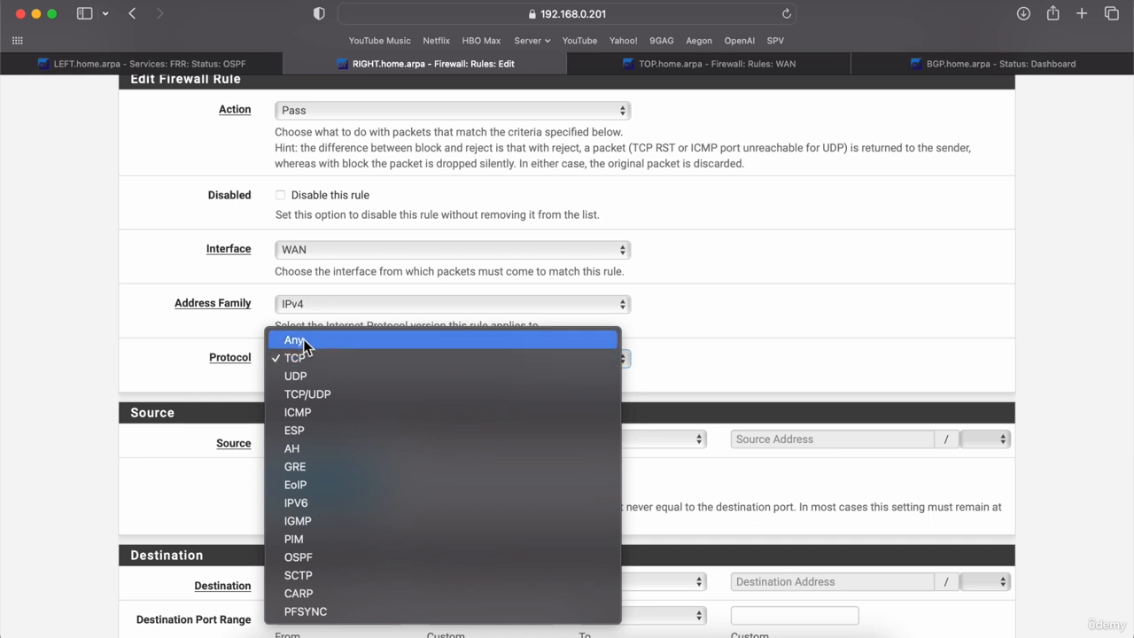
pyautogui.click(303, 340)
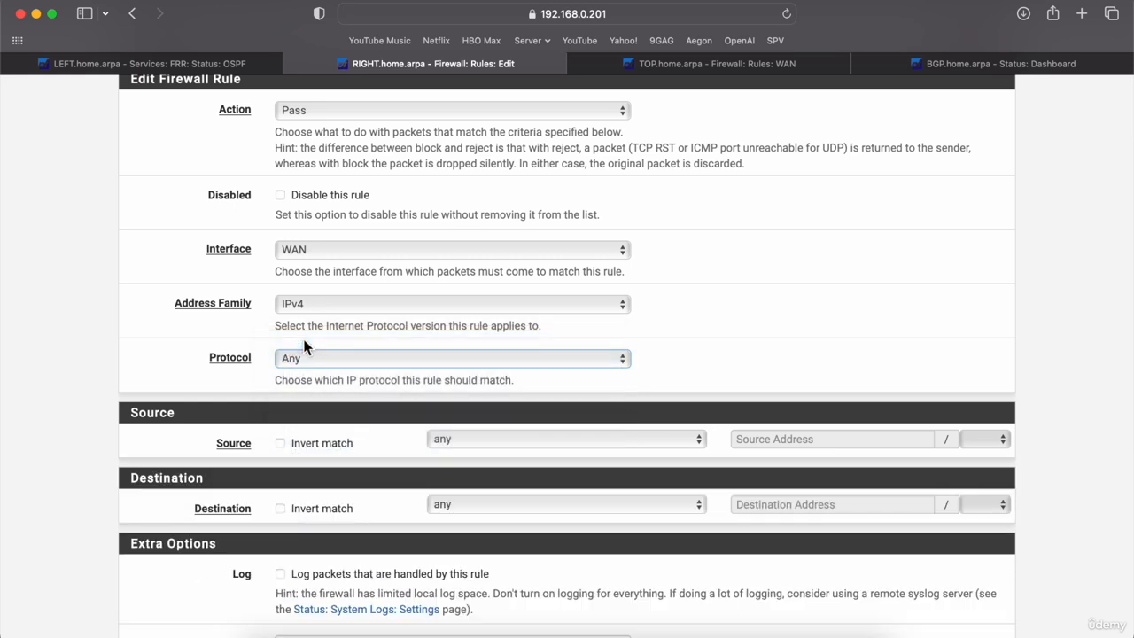
# Set the new WAN rule's source to a single host or alias, using the OSPF_NW alias
pyautogui.click(630, 434)
pyautogui.click(594, 457)
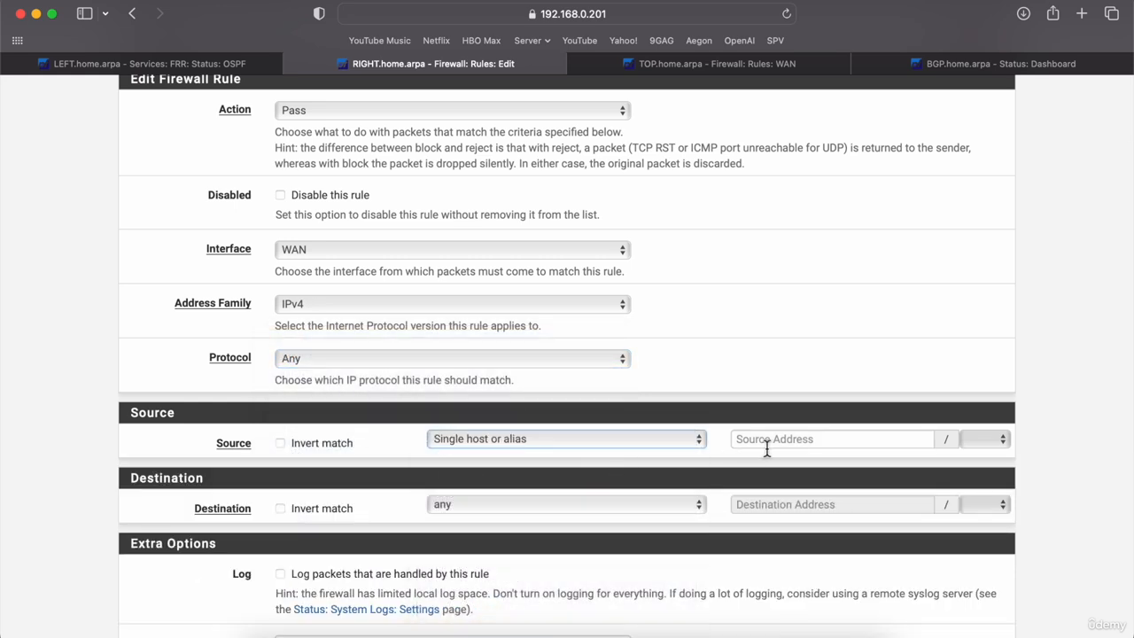
pyautogui.click(780, 445)
pyautogui.write('OS')
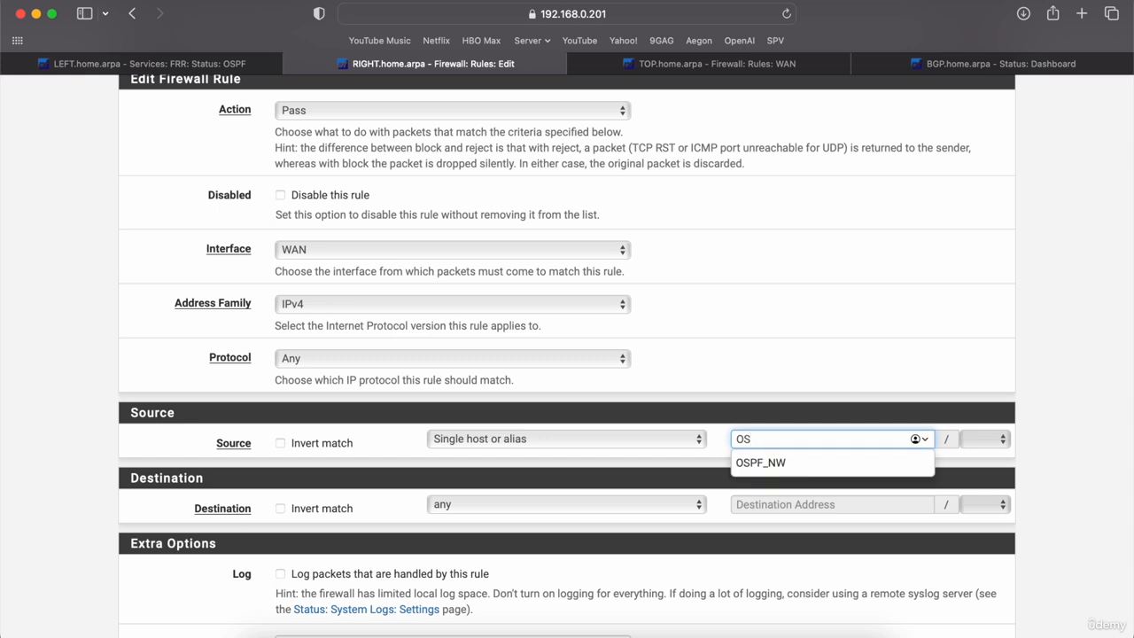
pyautogui.press('Down')
pyautogui.press('Return')
# Set the new WAN rule's destination on RIGHT to a single host or alias, using the LOCAL_IP alias
pyautogui.click(684, 502)
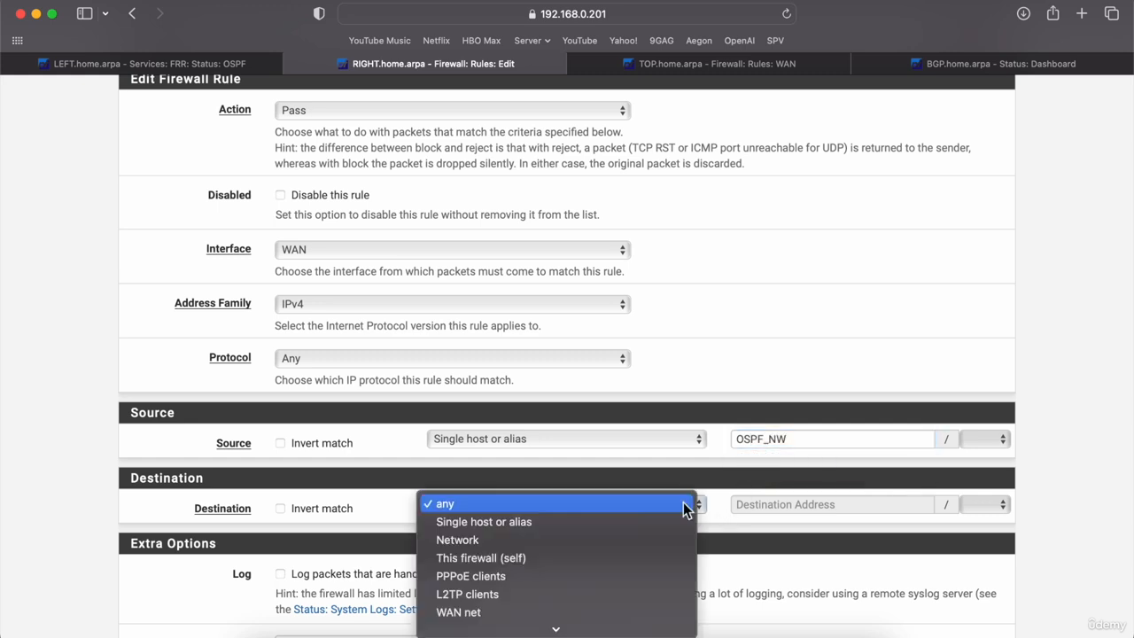
pyautogui.click(629, 522)
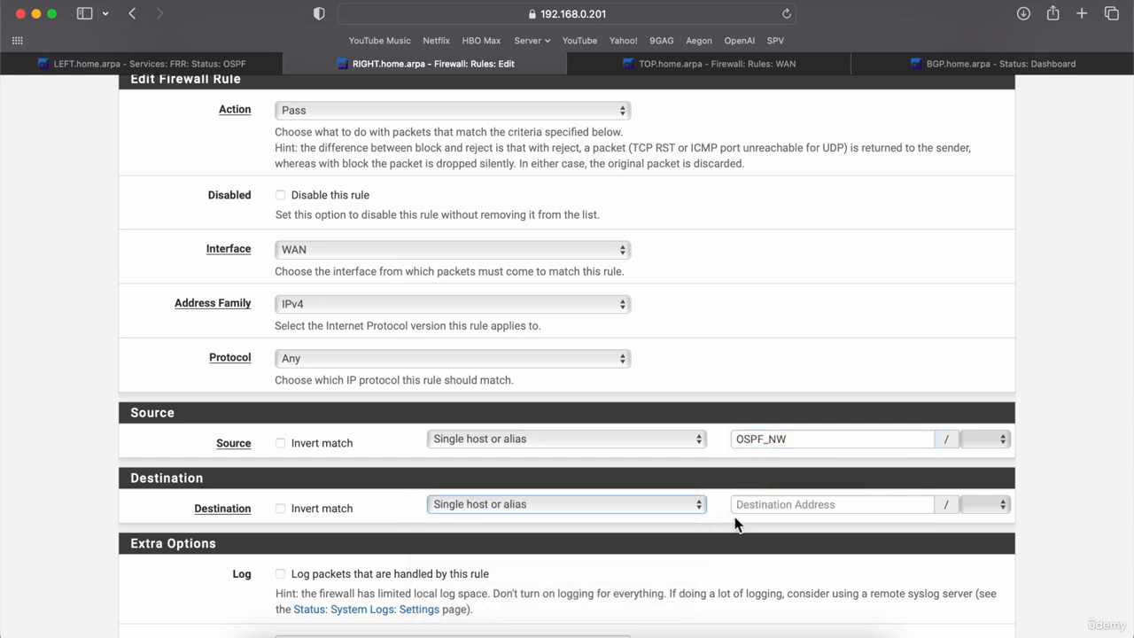
pyautogui.click(762, 506)
pyautogui.write('LO')
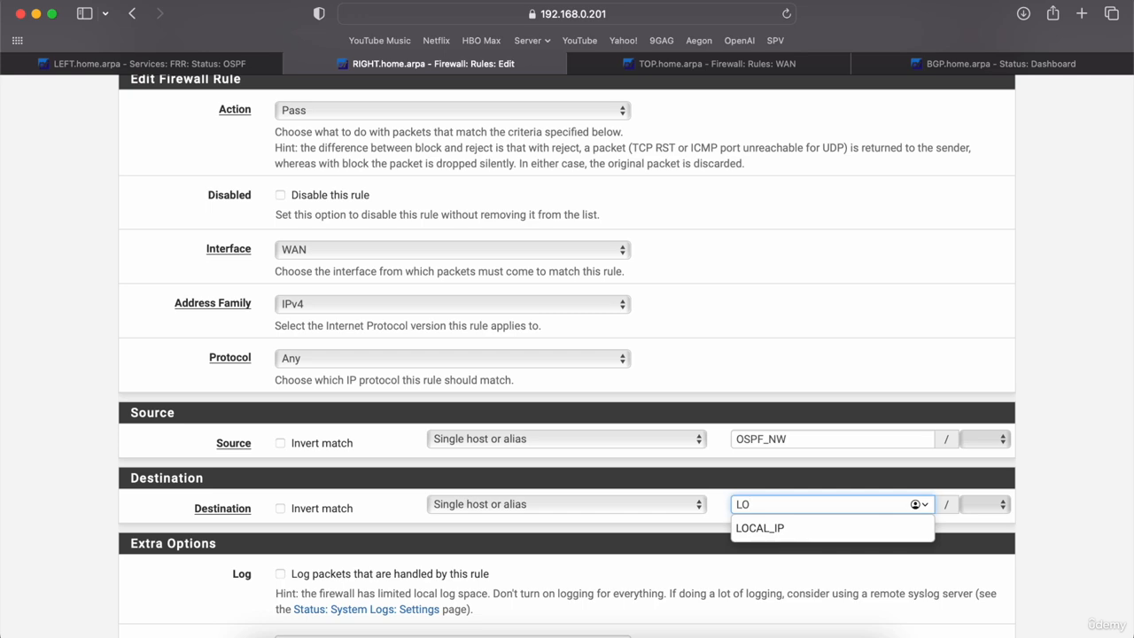
pyautogui.press('Down')
pyautogui.press('Return')
pyautogui.click(95, 462)
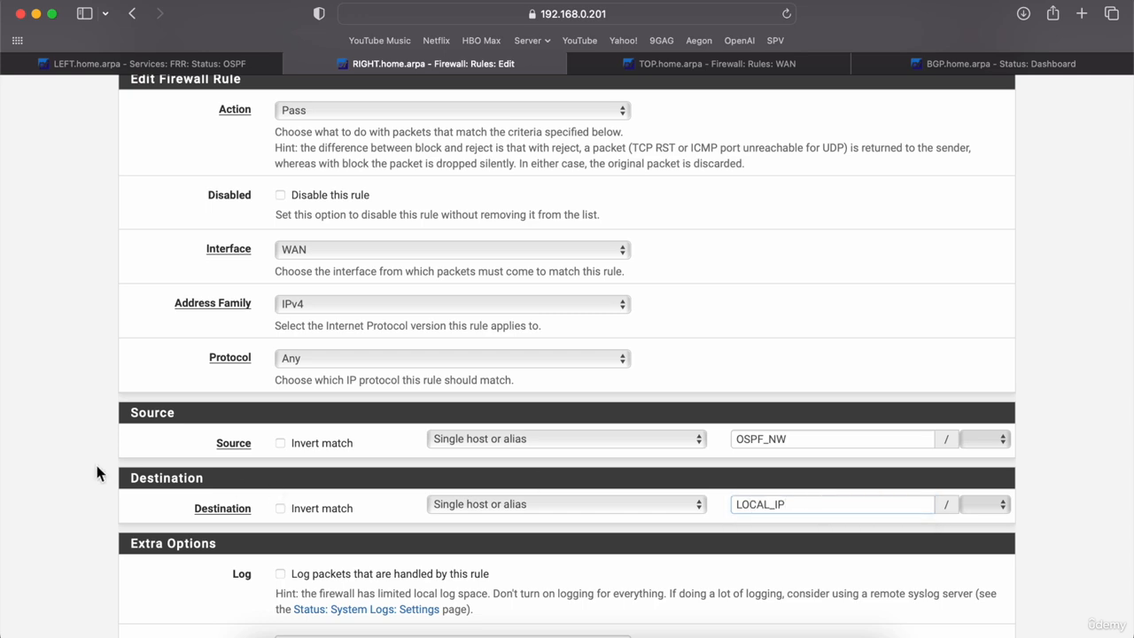
# Save the OSPF_NW to LOCAL_IP rule on RIGHT and apply the firewall changes
pyautogui.scroll(-5, 95, 461)
pyautogui.click(314, 560)
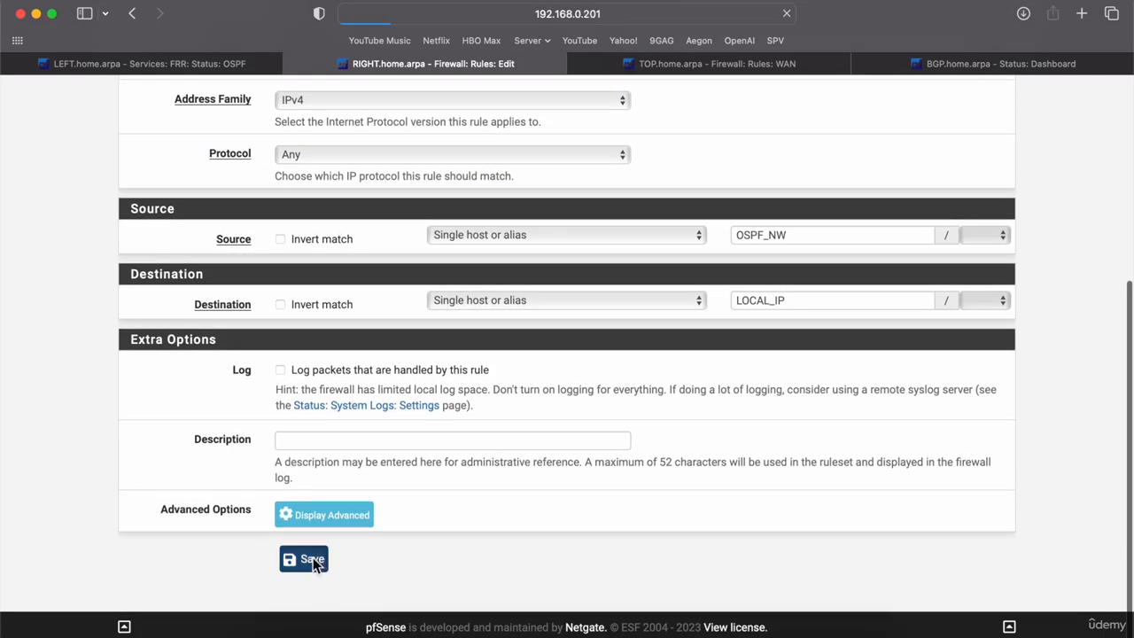
pyautogui.click(946, 226)
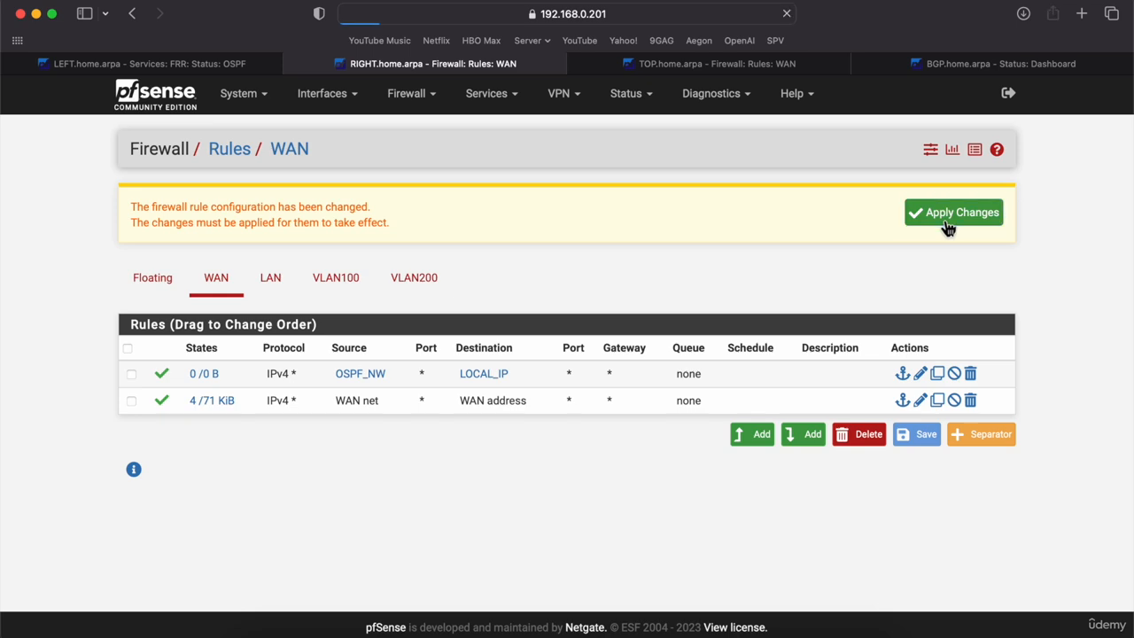
# Ping 100.100.100.100 again from the PC3 console and return to the browser
pyautogui.click(653, 616)
pyautogui.press('Up')
pyautogui.press('Return')
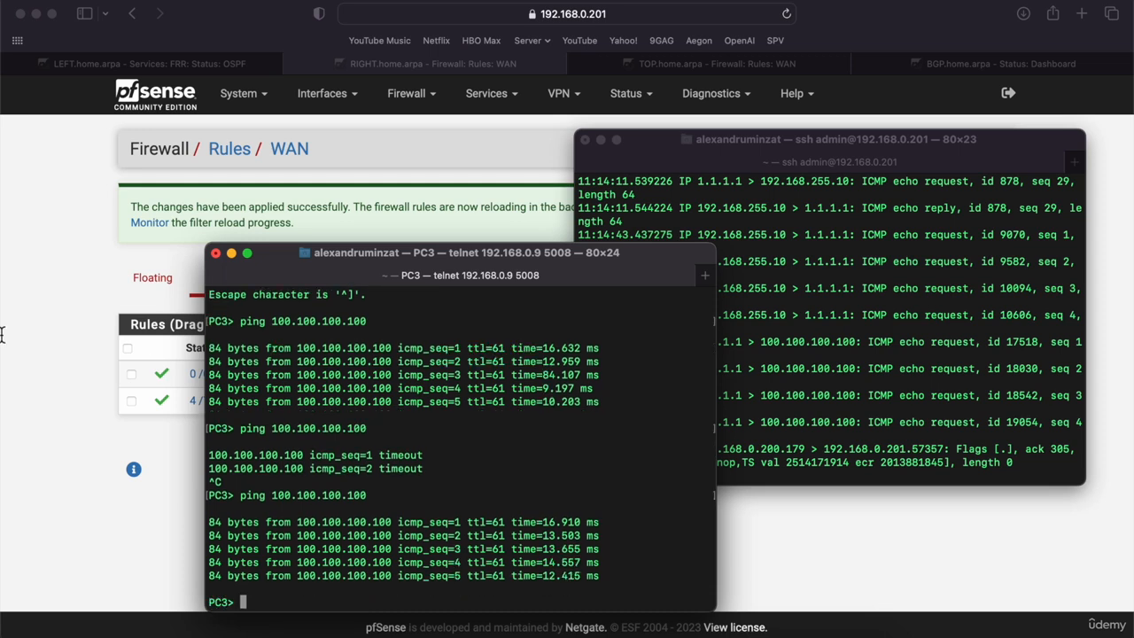
pyautogui.click(98, 356)
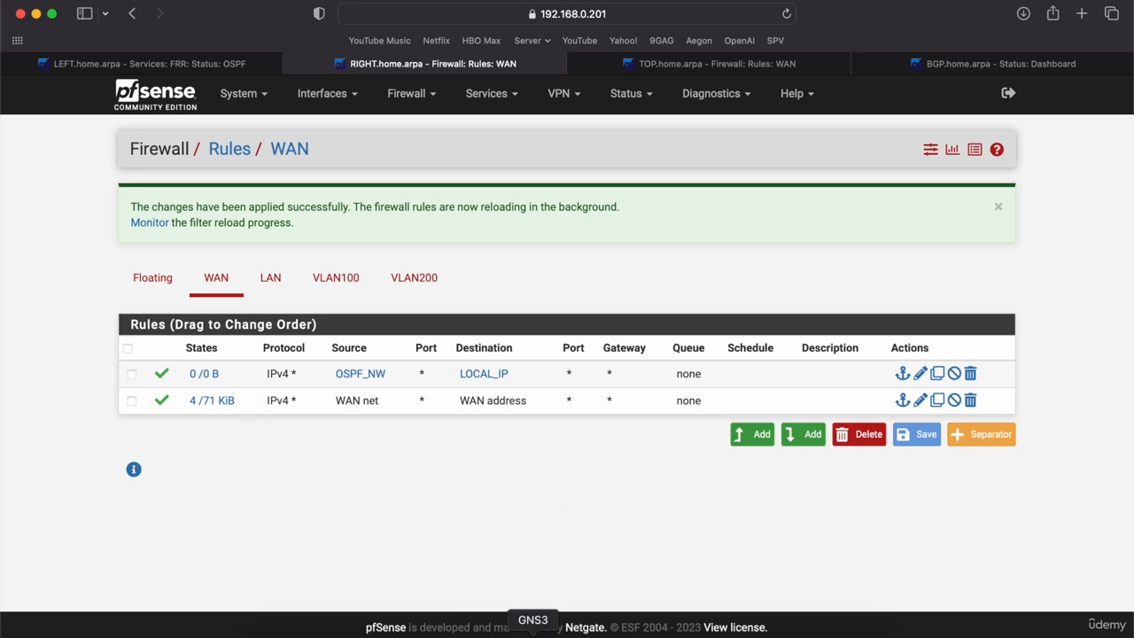
# Switch to GNS3, open the VLAN100 host's console beside the other terminals, and terminate the PC3 console
pyautogui.click(533, 632)
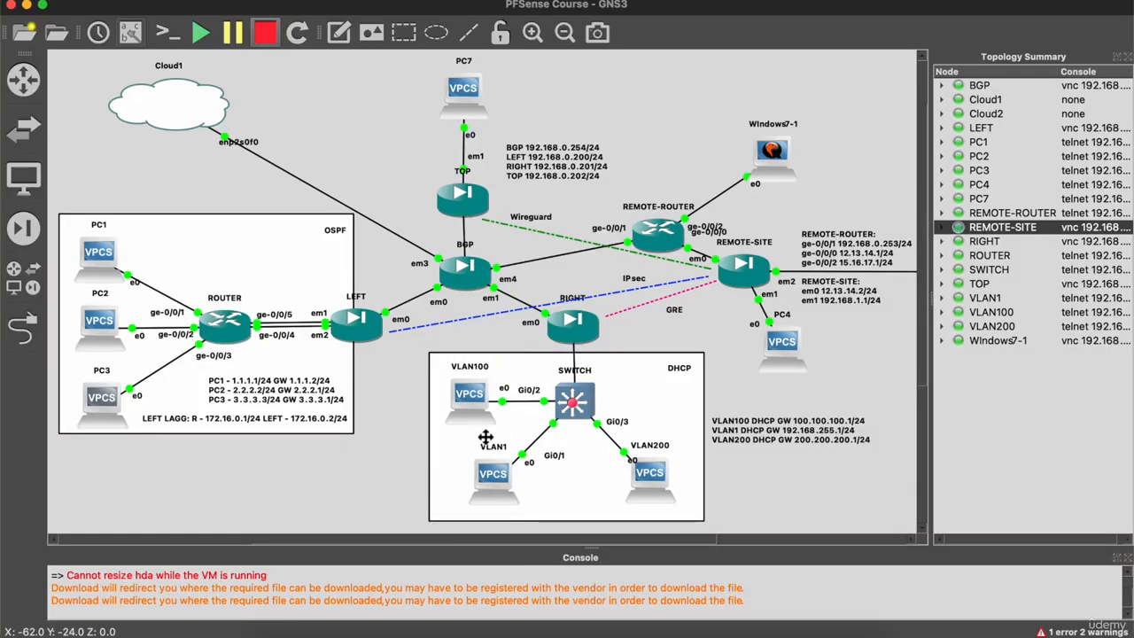
pyautogui.doubleClick(476, 401)
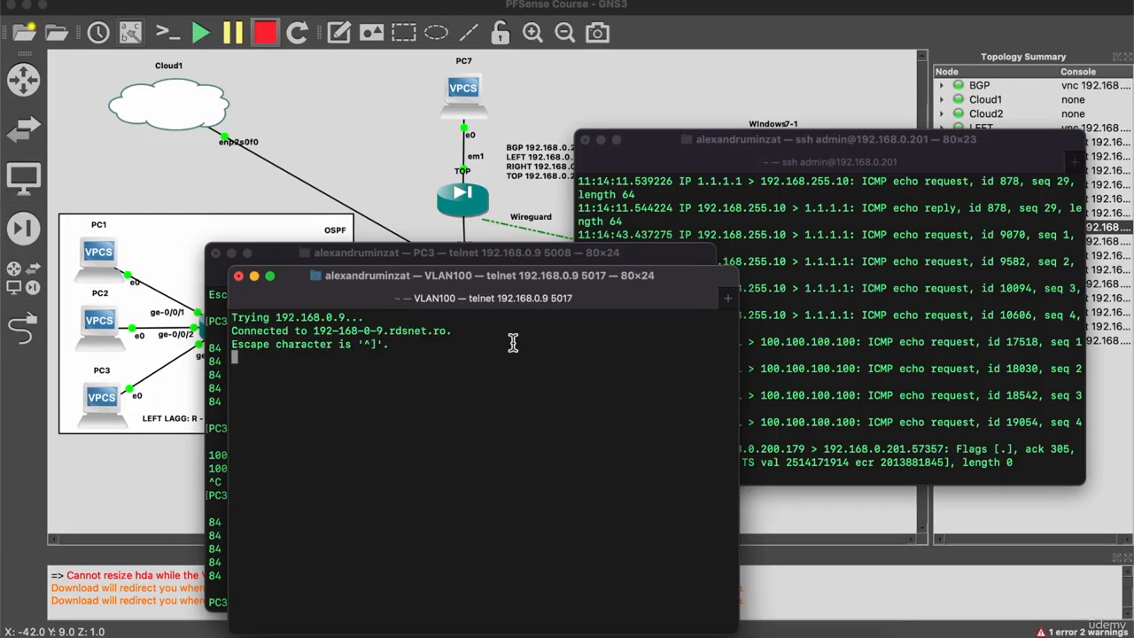
pyautogui.moveTo(471, 278); pyautogui.dragTo(847, 266)
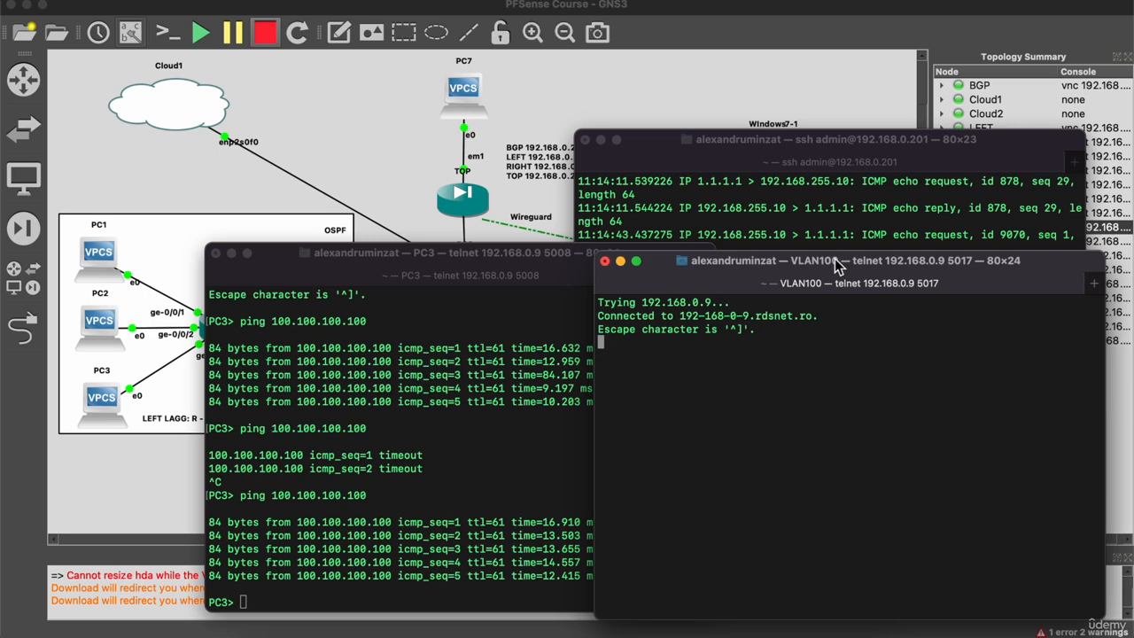
pyautogui.click(215, 253)
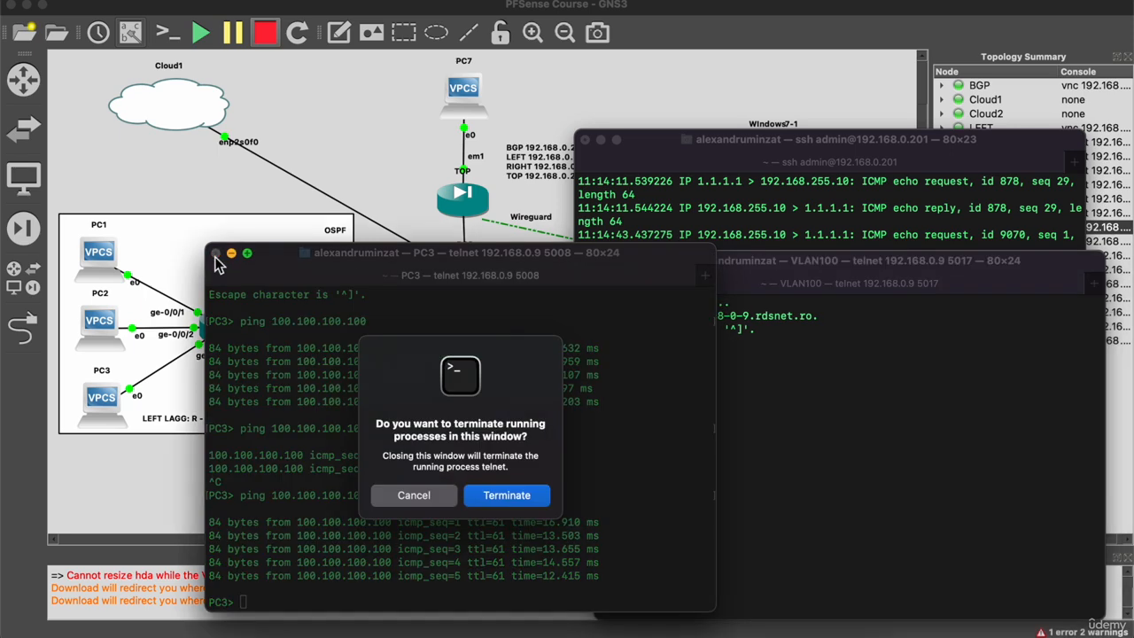
pyautogui.press('Return')
pyautogui.press('Return')
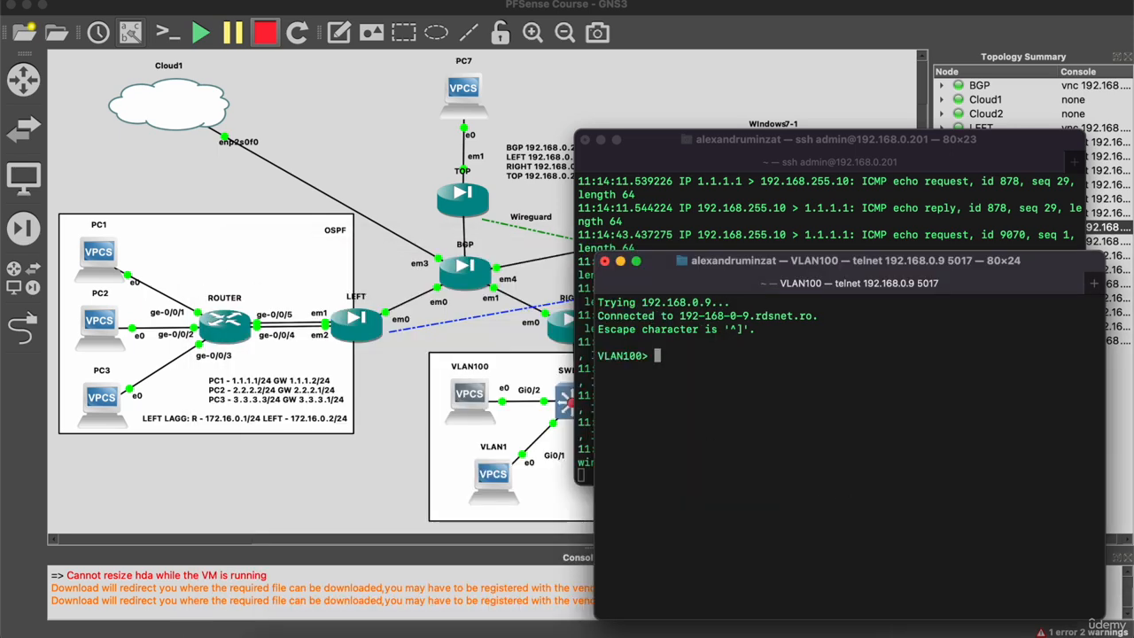
# Ping 1.1.1.1 from the VLAN100 console and interrupt the ping
pyautogui.write('ping 1.1.1.1')
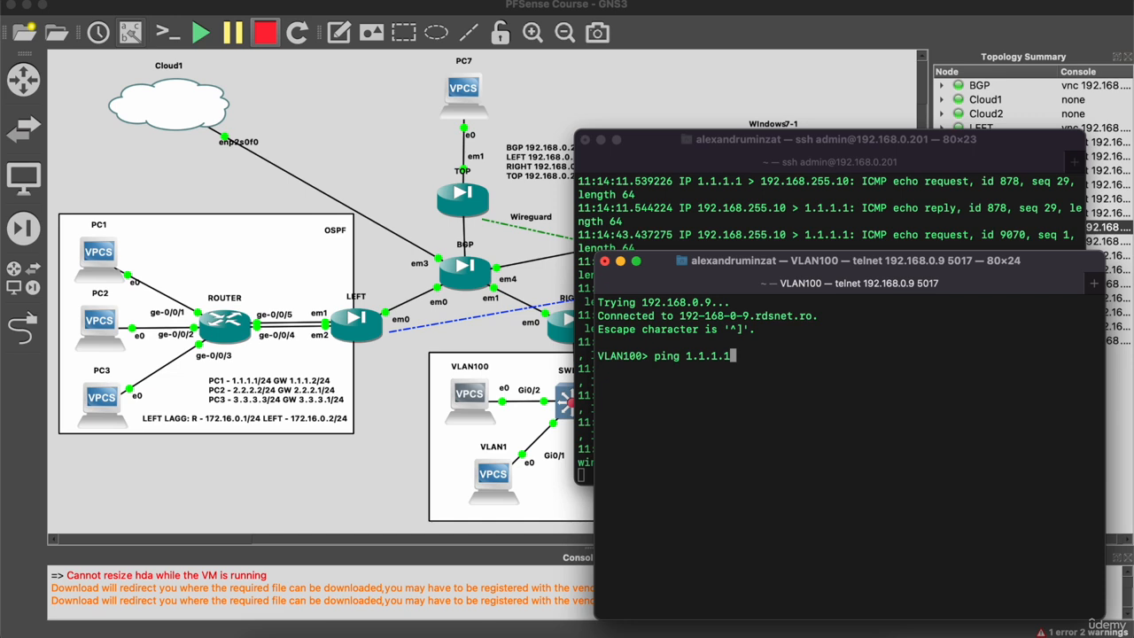
pyautogui.press('Return')
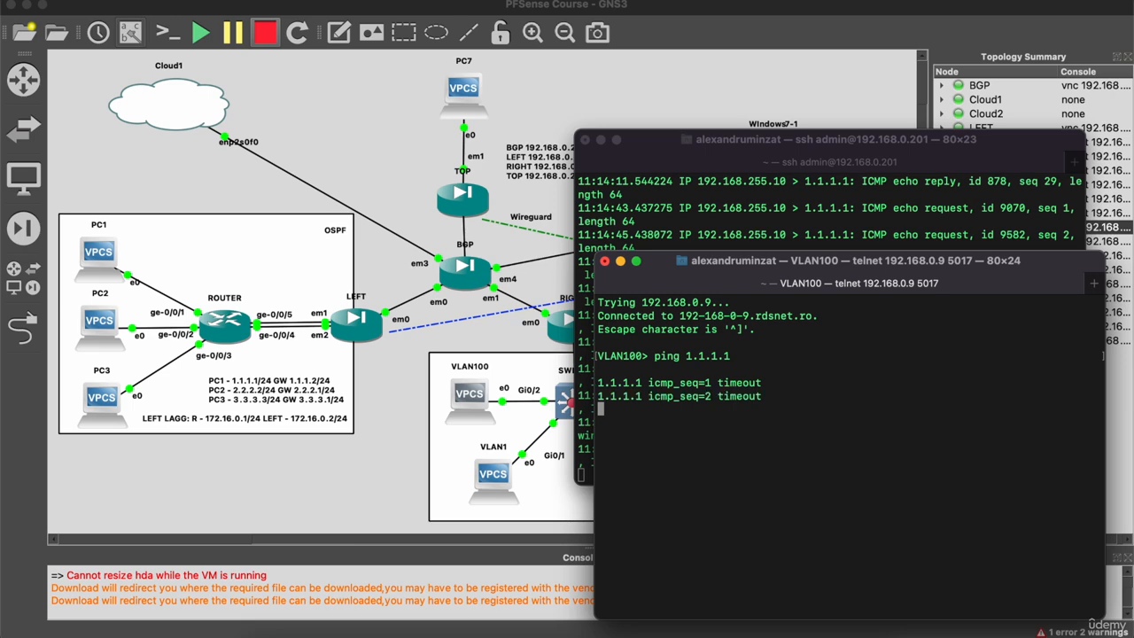
pyautogui.hotkey('ctrl', 'c')
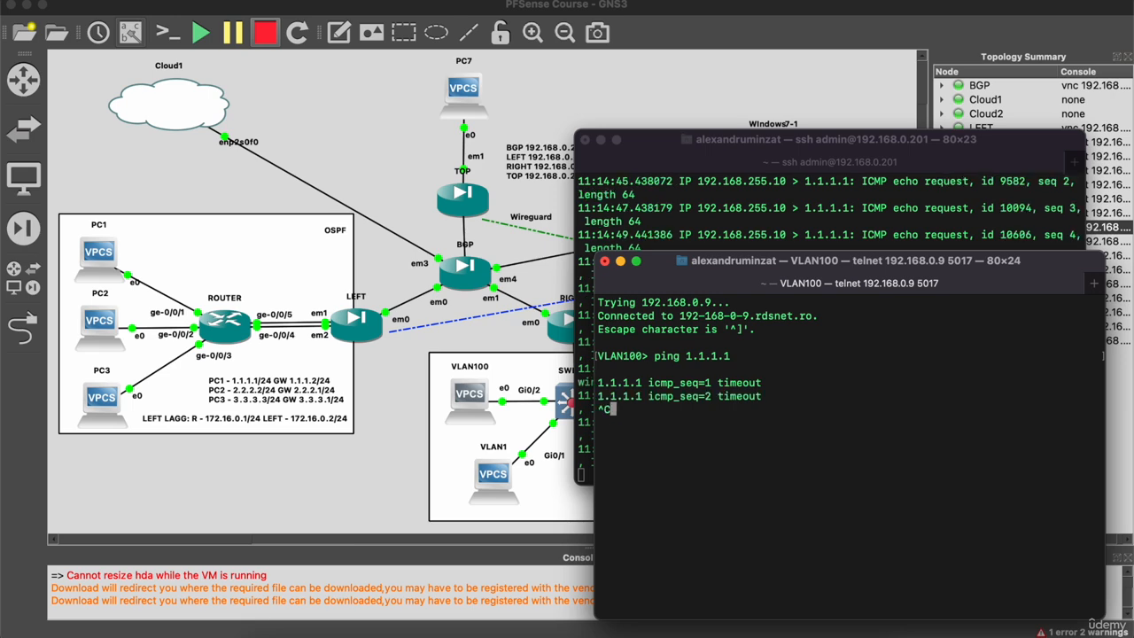
# Switch to Safari and open the WAN firewall rules on LEFT
pyautogui.click(375, 481)
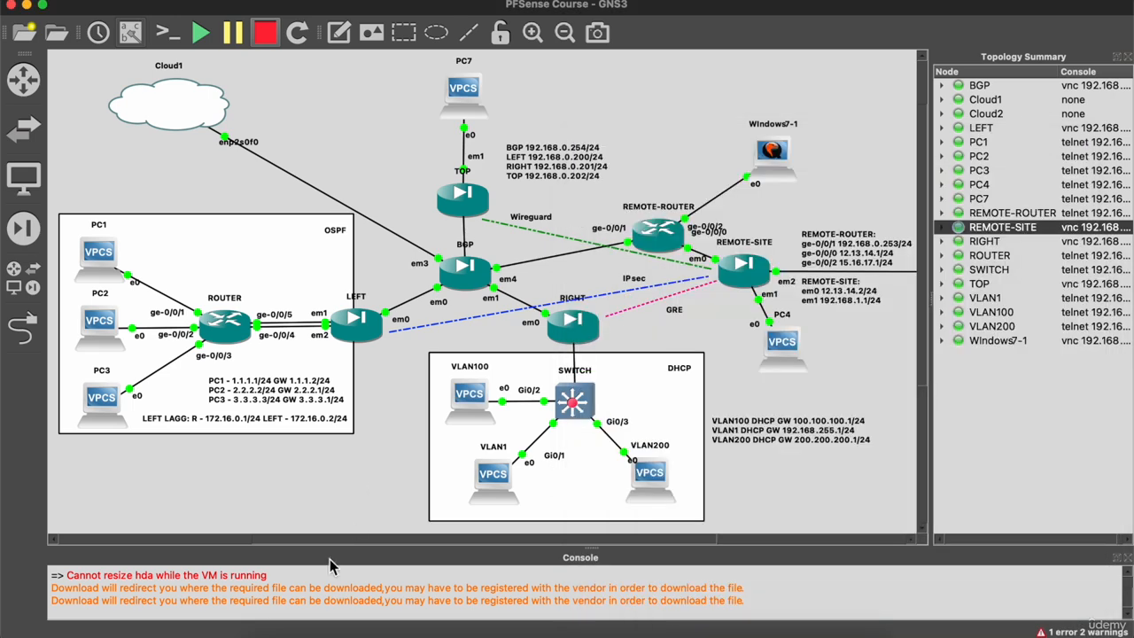
pyautogui.click(285, 631)
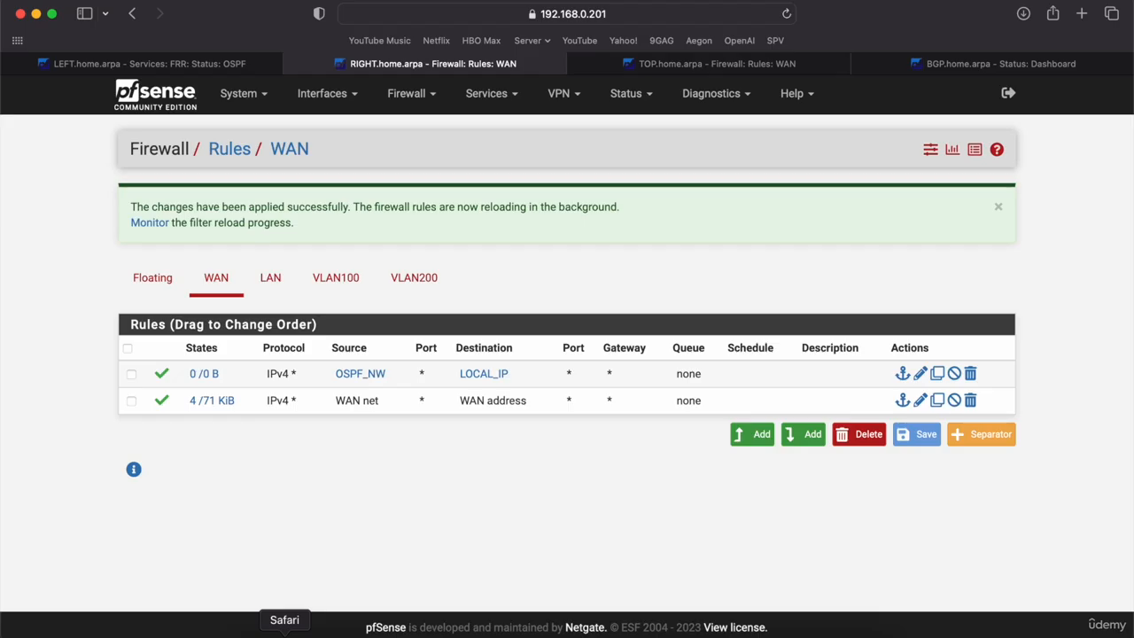
pyautogui.click(157, 62)
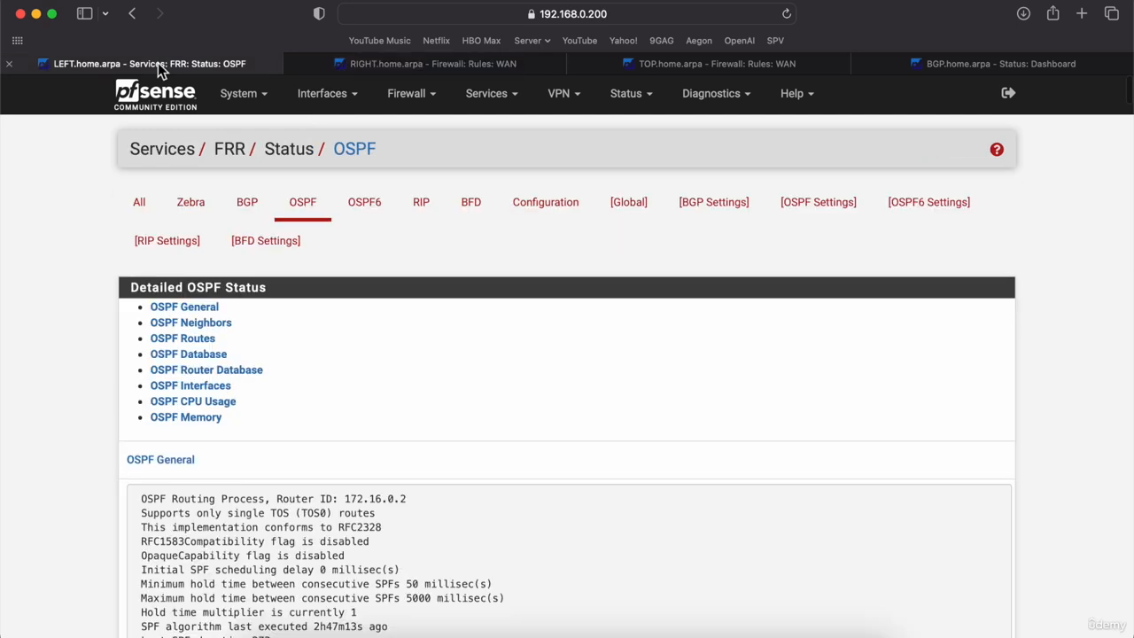
pyautogui.click(353, 97)
pyautogui.click(416, 98)
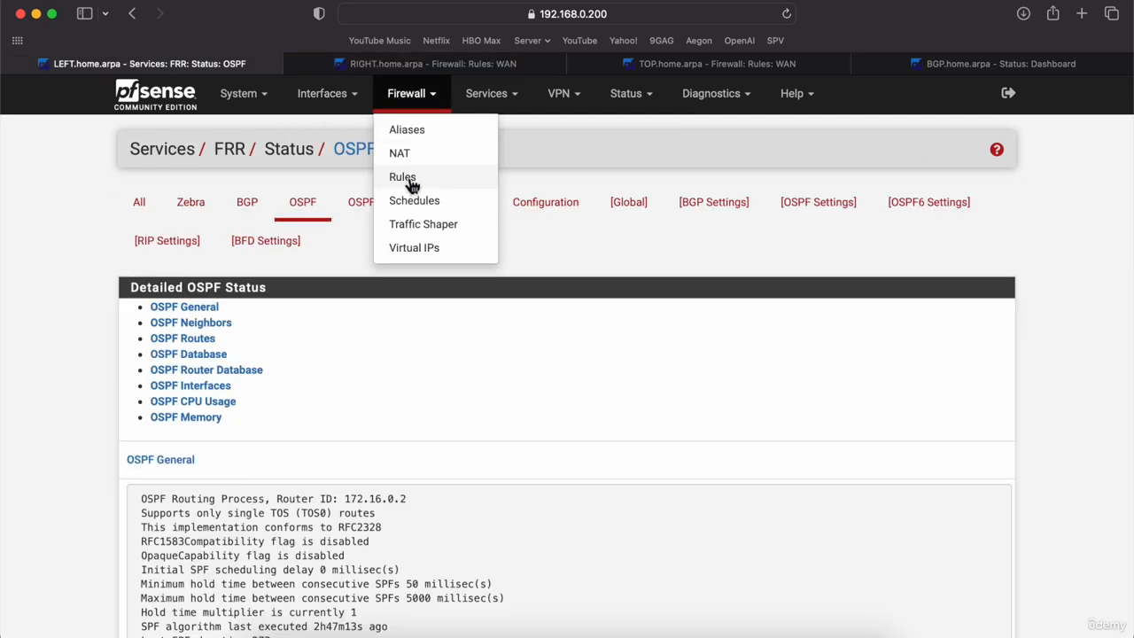
pyautogui.click(403, 178)
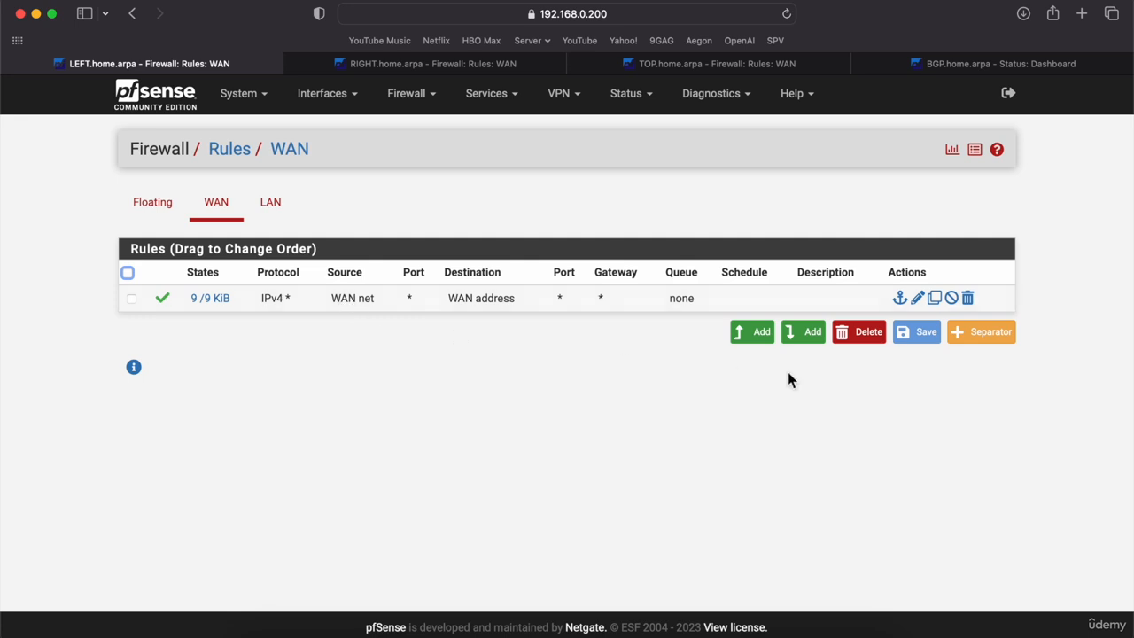
# Start a new pass rule above the existing WAN rule on LEFT, with the protocol set to Any
pyautogui.click(755, 335)
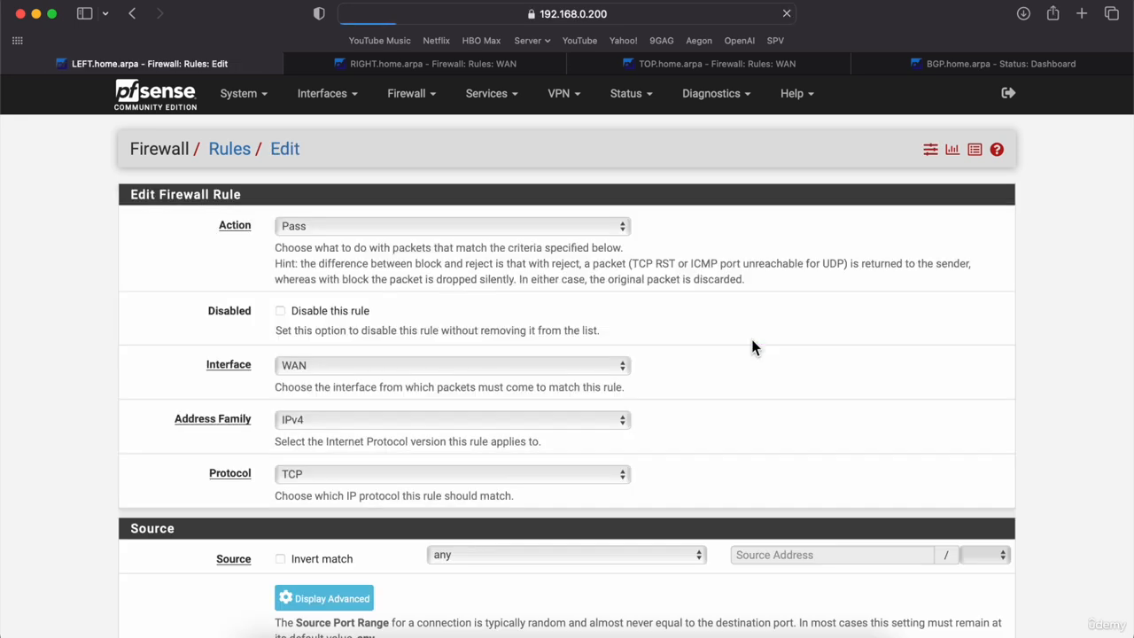
pyautogui.scroll(-5, 260, 347)
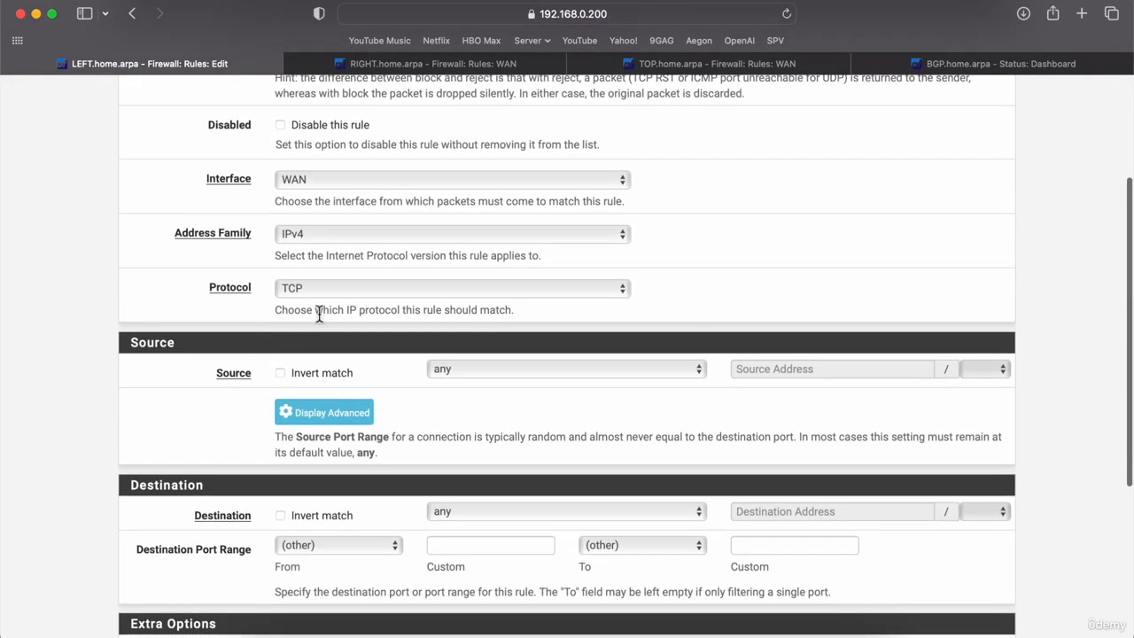
pyautogui.click(315, 288)
pyautogui.click(309, 265)
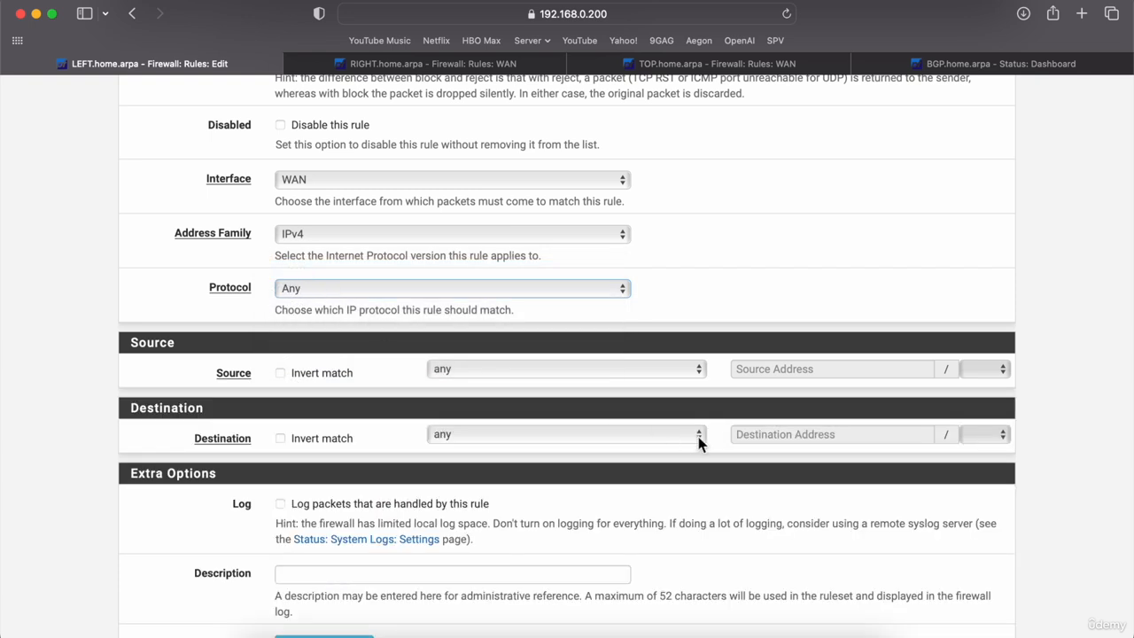
# Set the new LEFT rule's source to a single host or alias, using the DHCP_NW alias
pyautogui.click(679, 370)
pyautogui.click(651, 391)
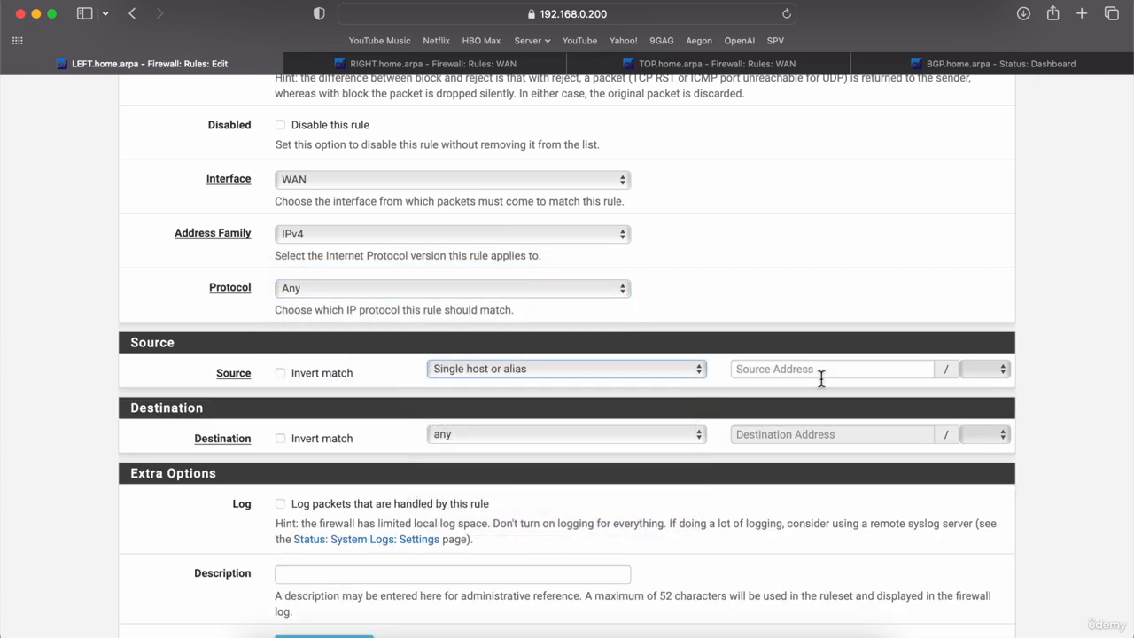
pyautogui.click(824, 376)
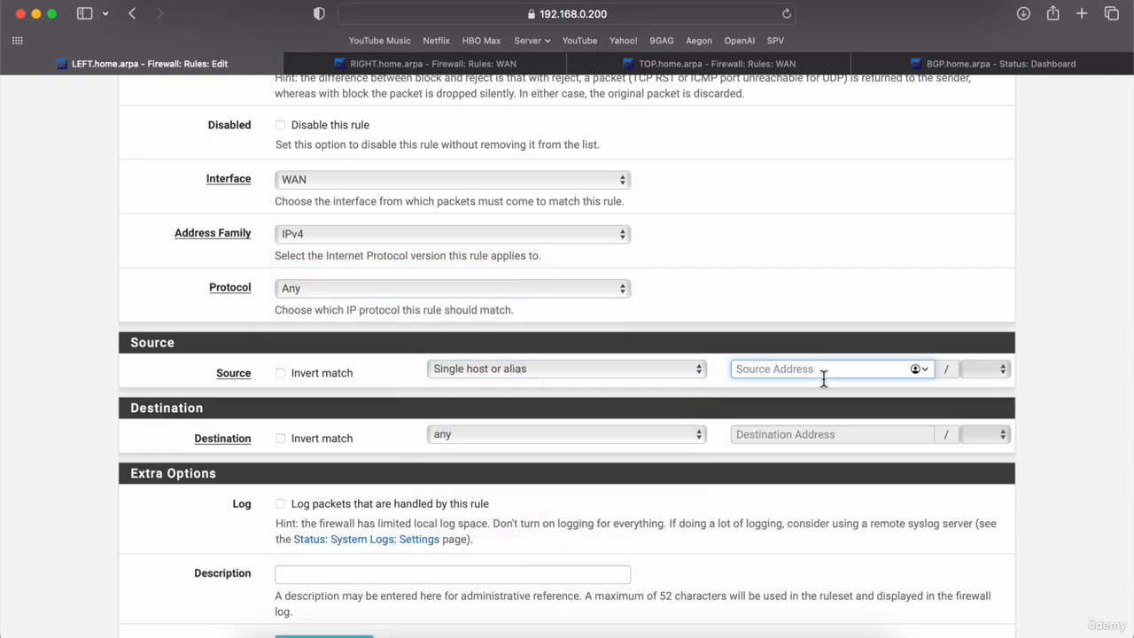
pyautogui.write('DH')
pyautogui.press('Down')
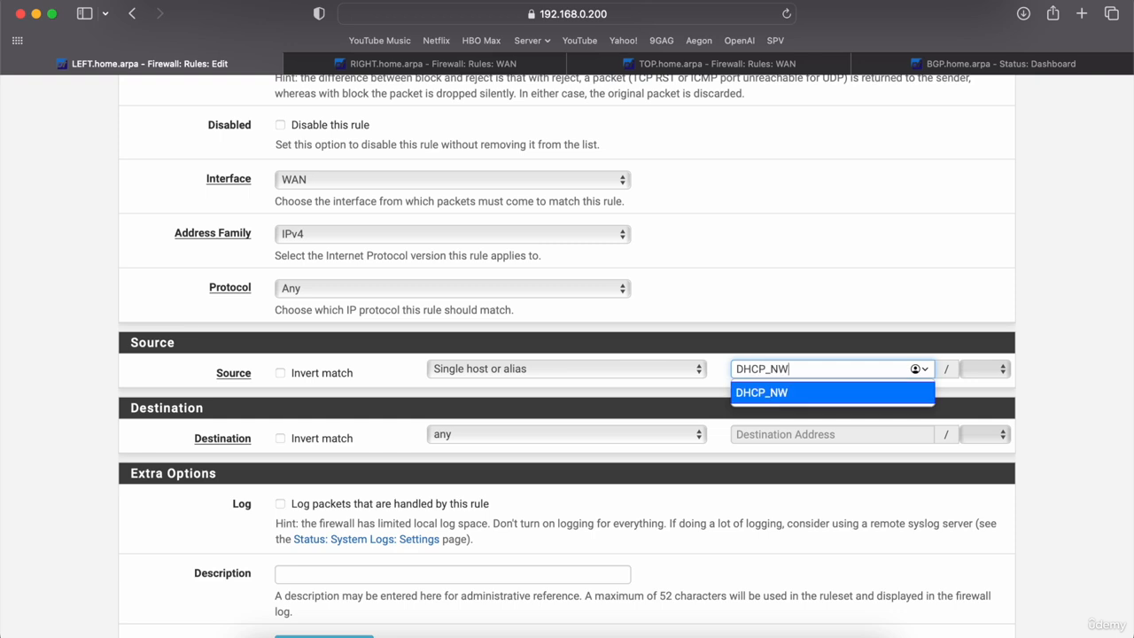
pyautogui.press('Return')
# Set the new LEFT rule's destination to a single host or alias, using the LOCAL_IPs alias
pyautogui.click(667, 434)
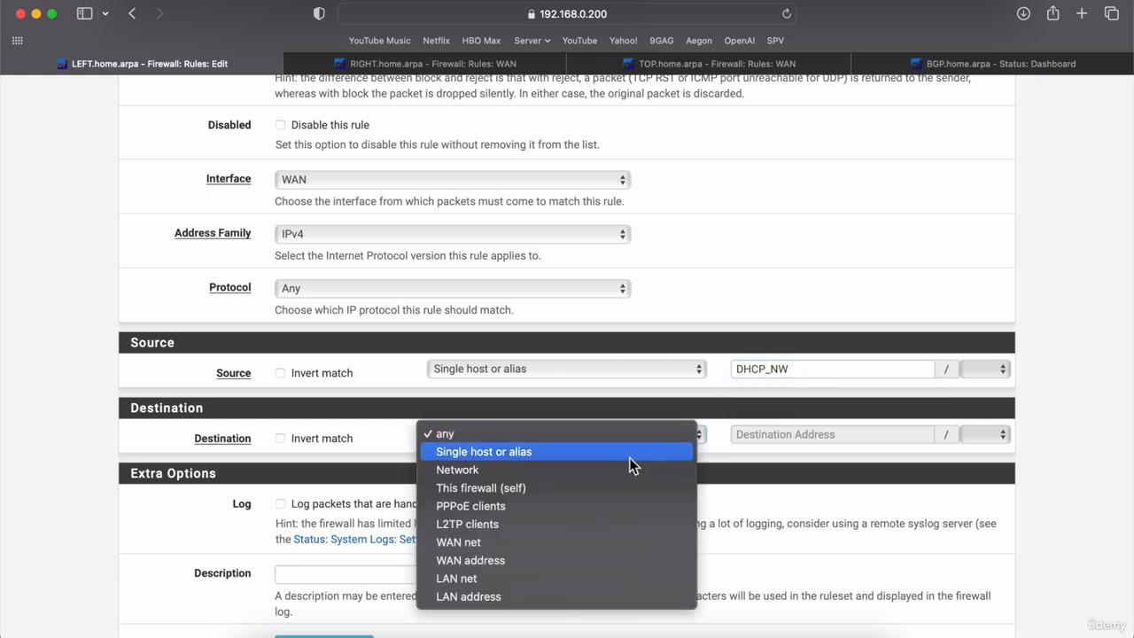
pyautogui.click(629, 457)
pyautogui.click(805, 443)
pyautogui.write('LO')
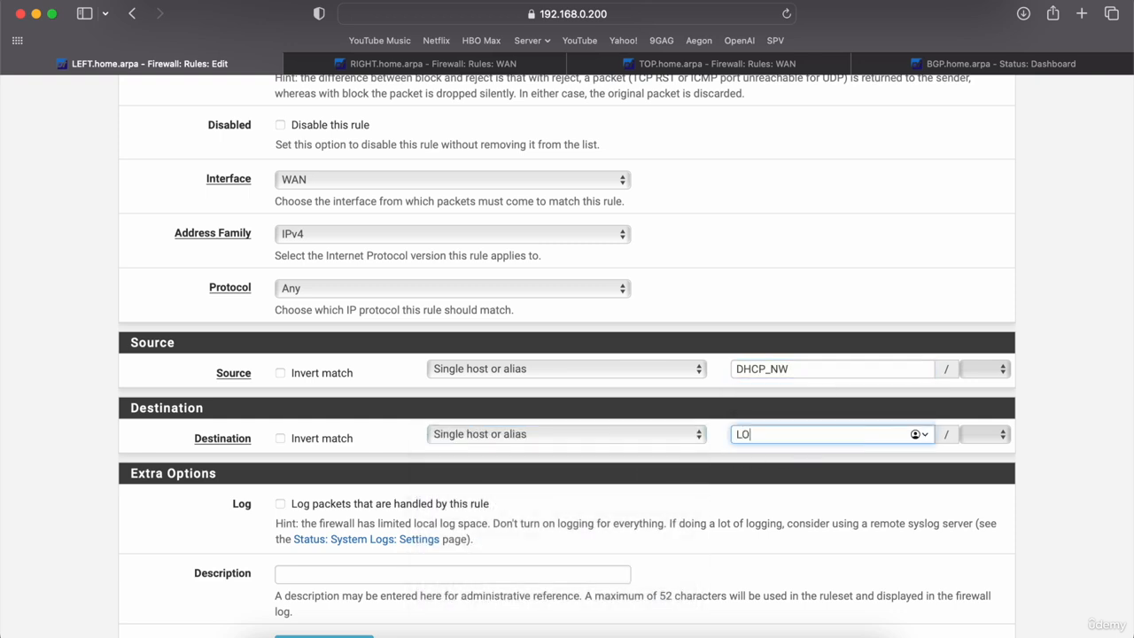
pyautogui.press('Down')
pyautogui.press('Return')
pyautogui.click(93, 490)
# Save the DHCP_NW to LOCAL_IPs rule on LEFT and apply the firewall changes
pyautogui.scroll(-3, 96, 474)
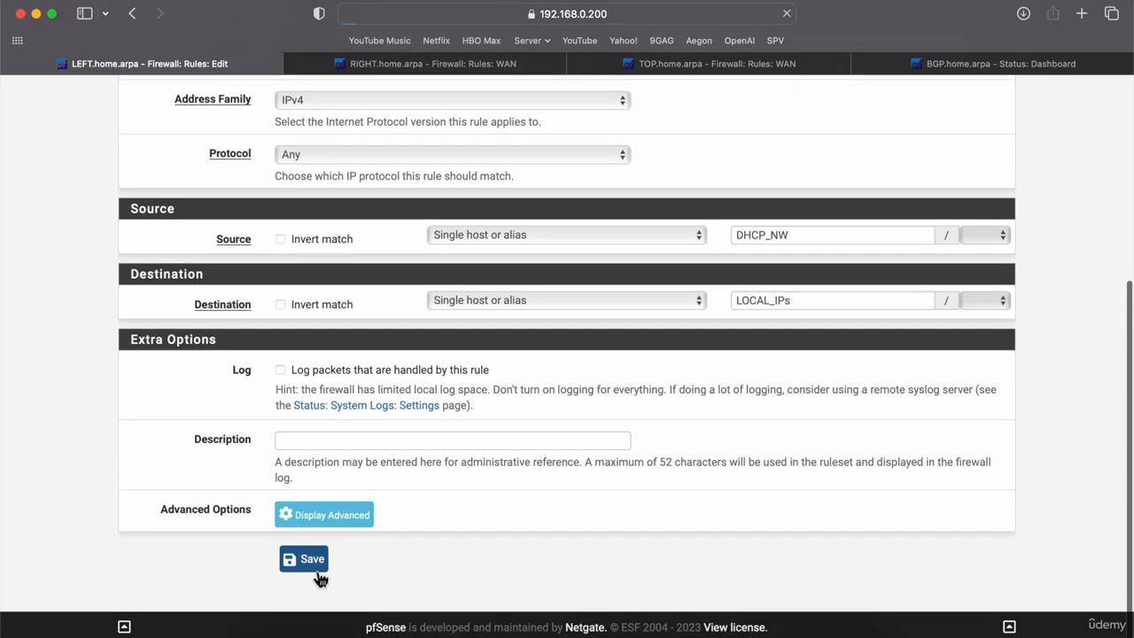
pyautogui.click(314, 567)
pyautogui.click(939, 213)
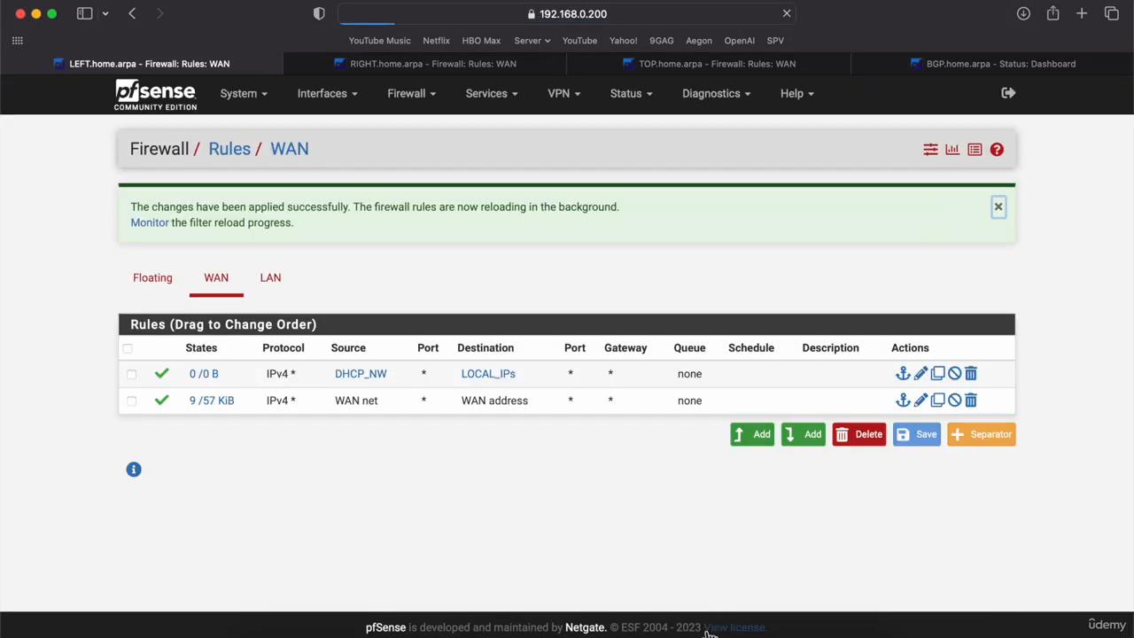
# Repeat the ping to 1.1.1.1 from the VLAN100 console, interrupt it, and check the packet capture on RIGHT
pyautogui.click(672, 632)
pyautogui.press('Up')
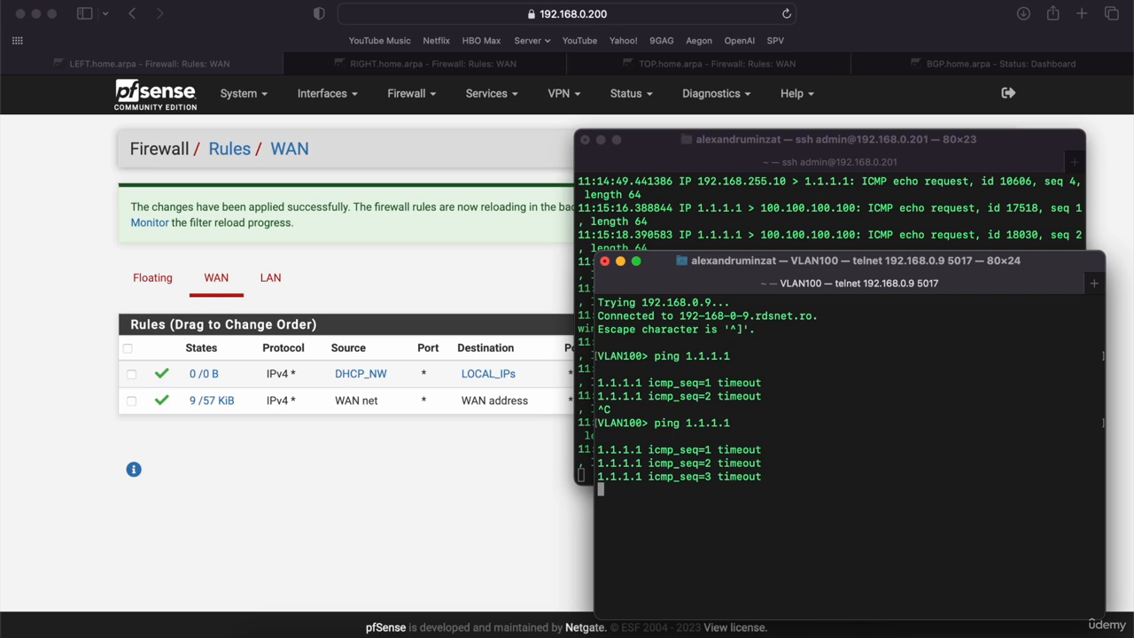
pyautogui.hotkey('ctrl', 'c')
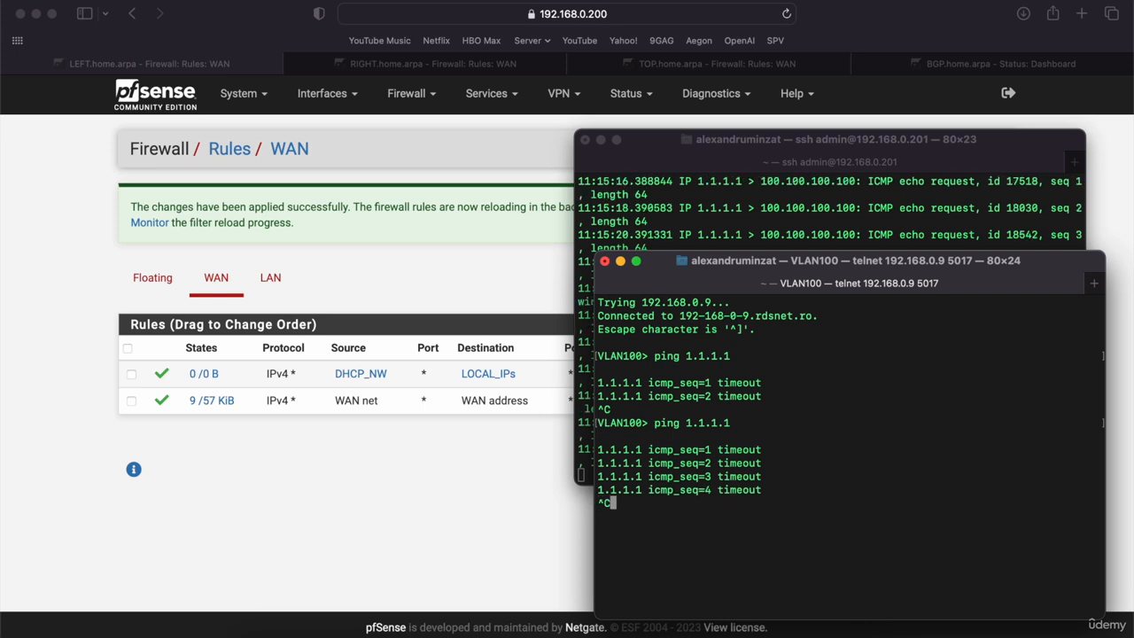
pyautogui.click(794, 247)
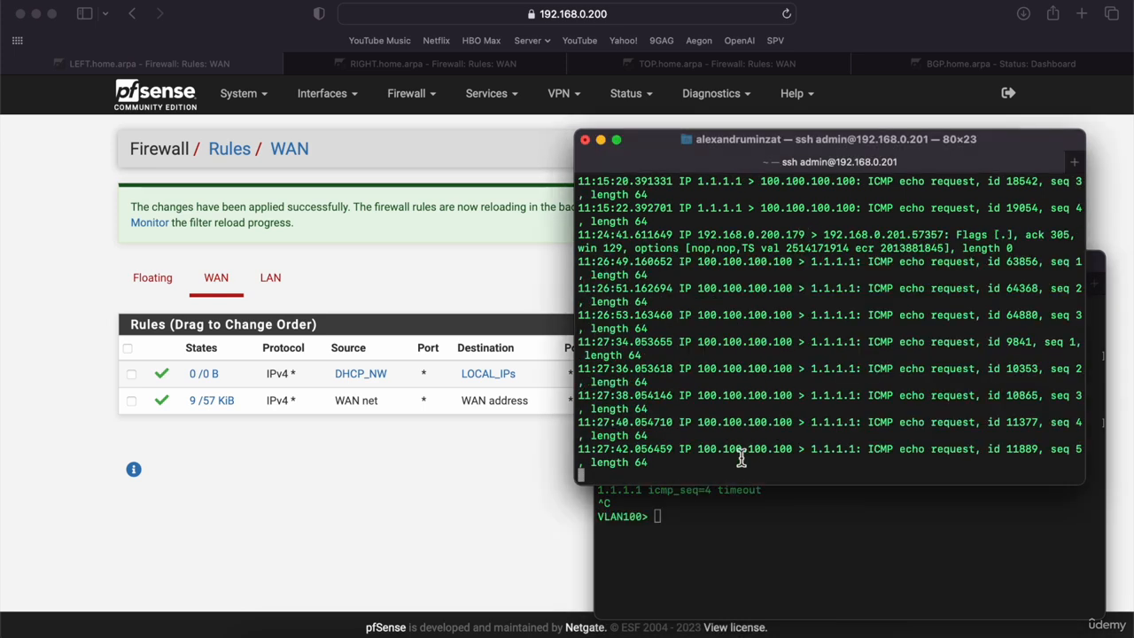
pyautogui.click(742, 546)
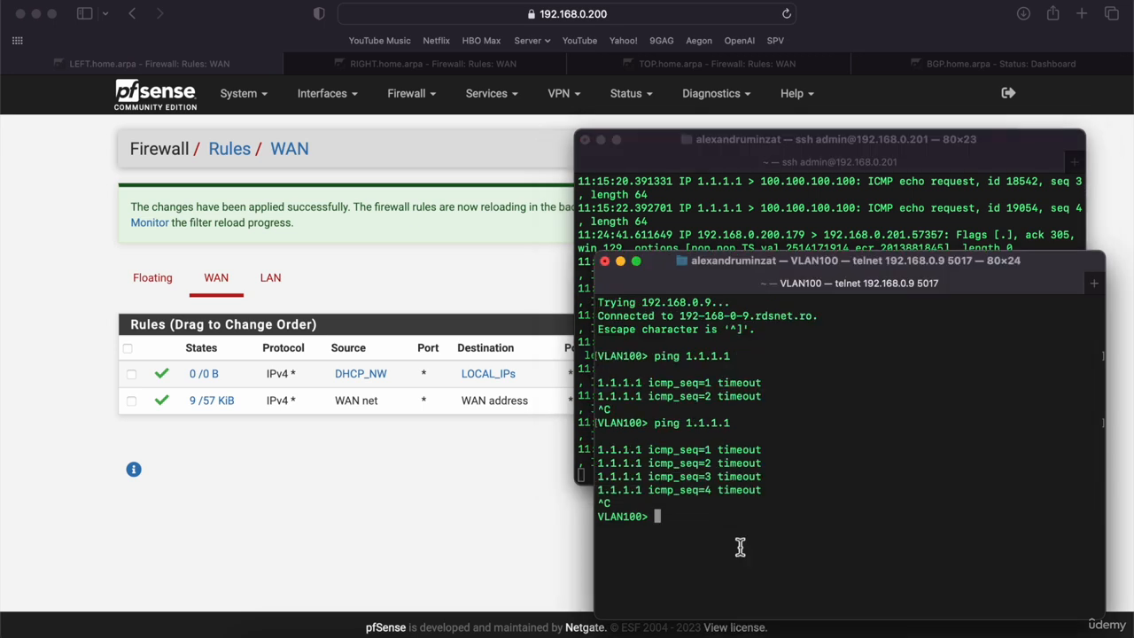
# Ping 1.1.1.1 again from the VLAN100 console, interrupt it, and show the console's IP configuration
pyautogui.write('ping 1.1.1.1')
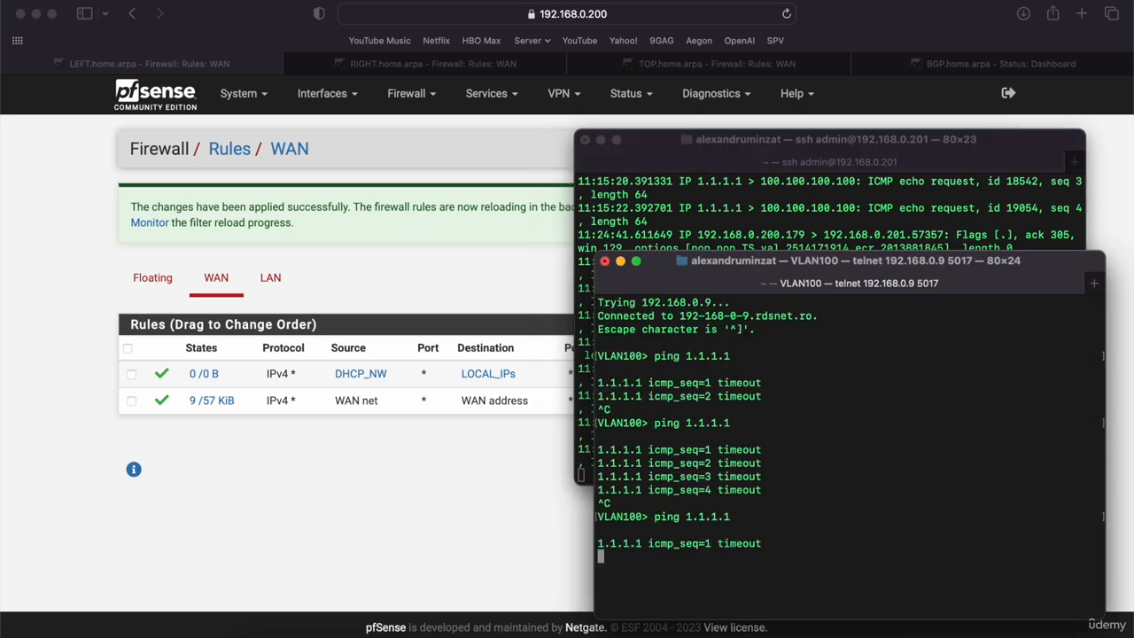
pyautogui.hotkey('ctrl', 'c')
pyautogui.write('show ip')
pyautogui.press('Return')
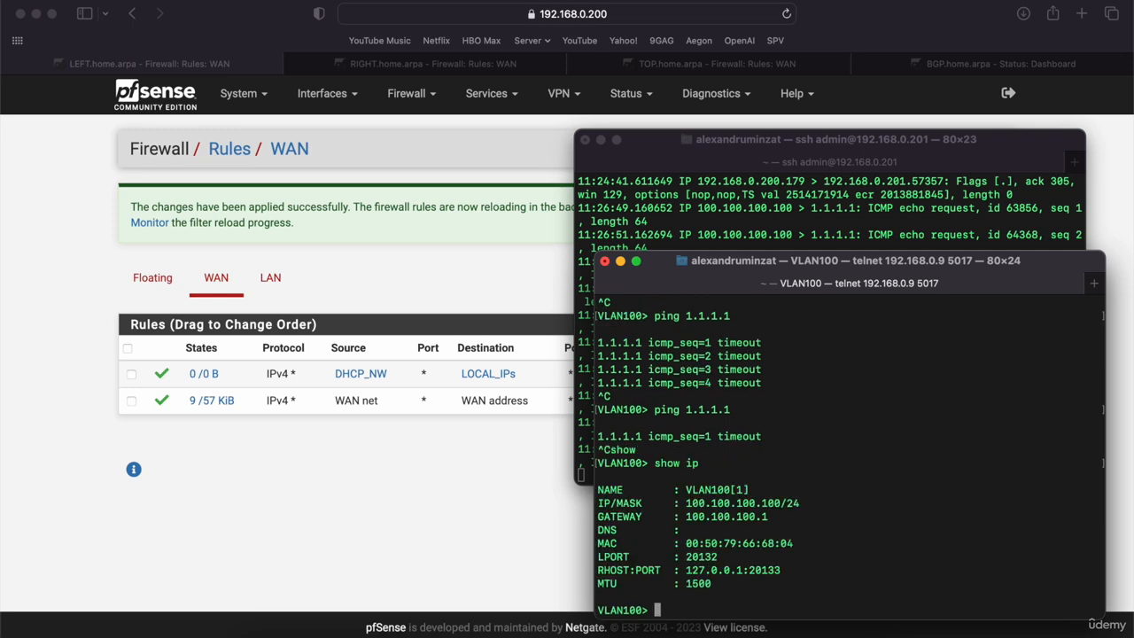
# Review the gateways and static routes in LEFT's routing configuration
pyautogui.click(97, 353)
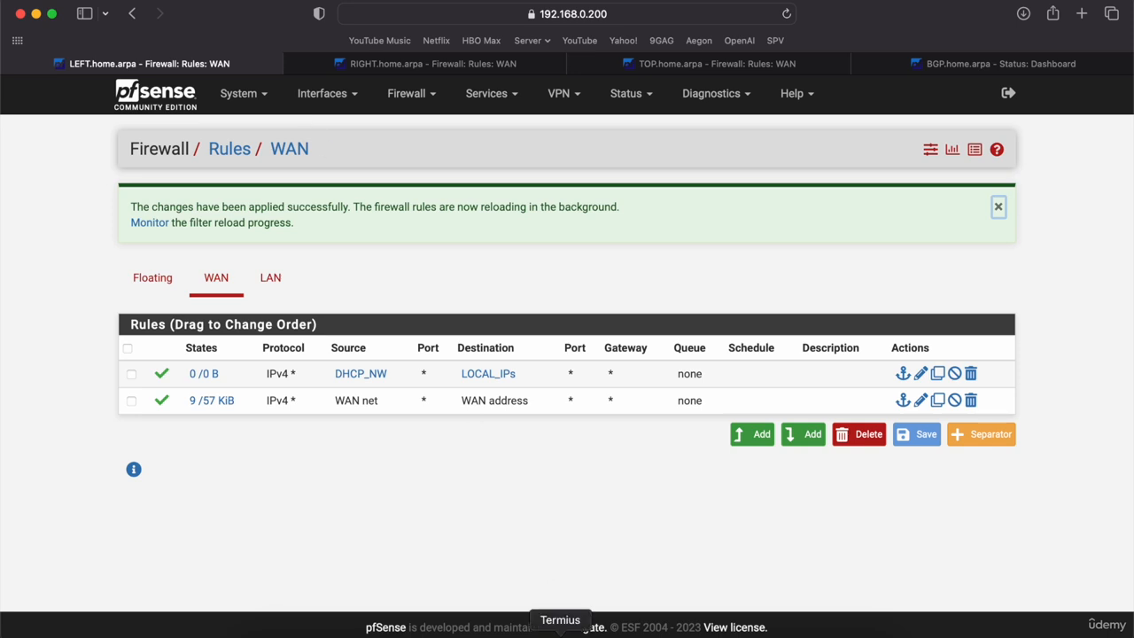
pyautogui.click(671, 634)
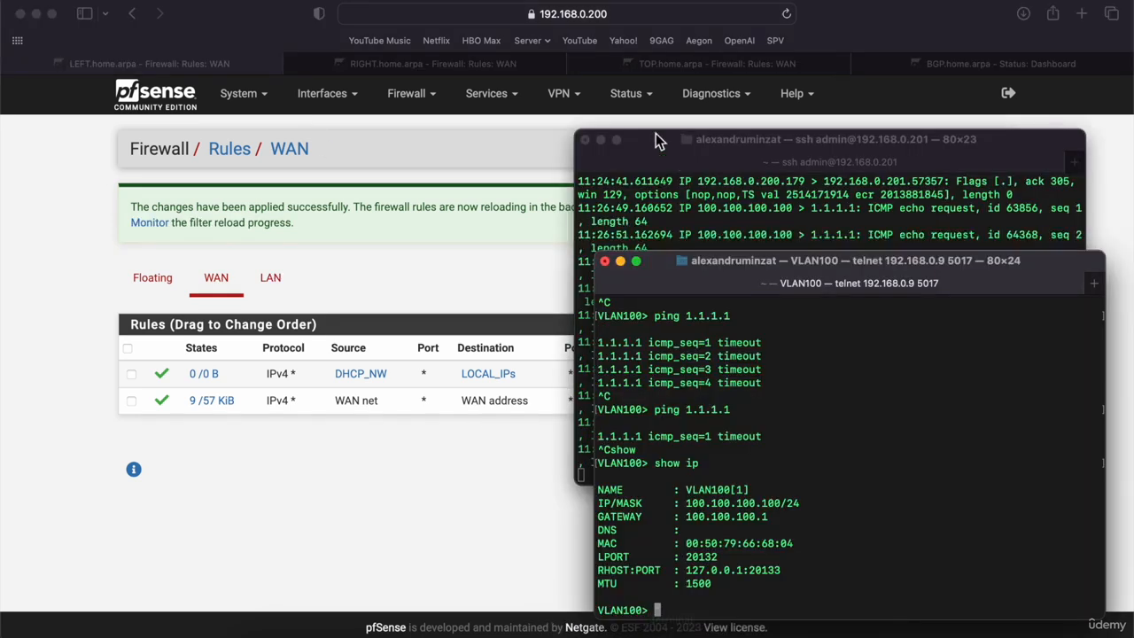
pyautogui.click(396, 496)
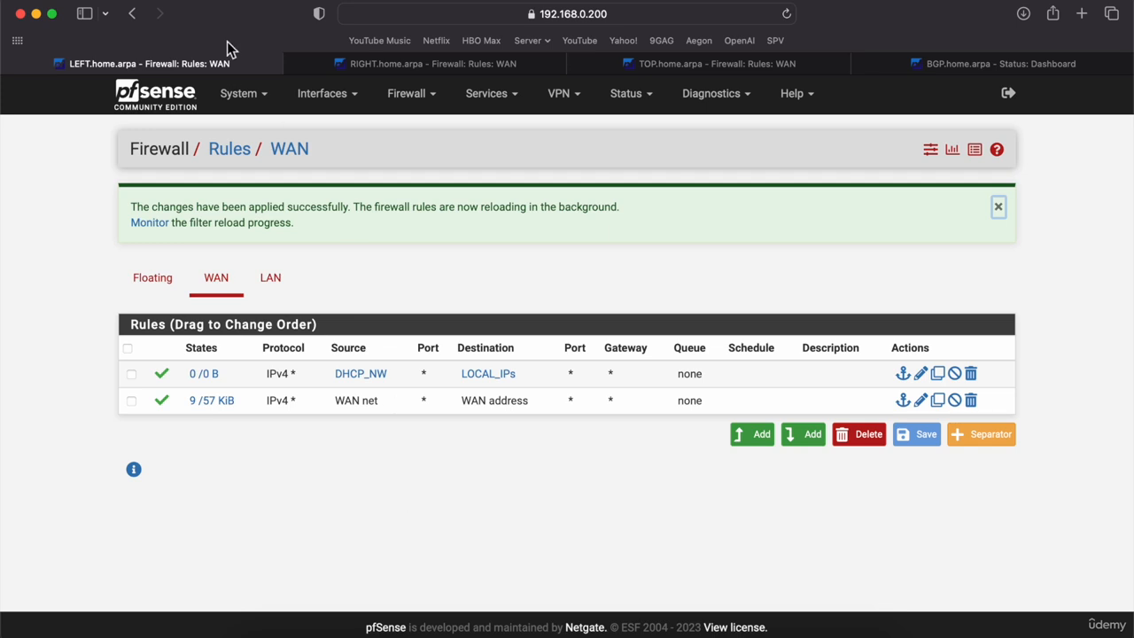
pyautogui.click(264, 96)
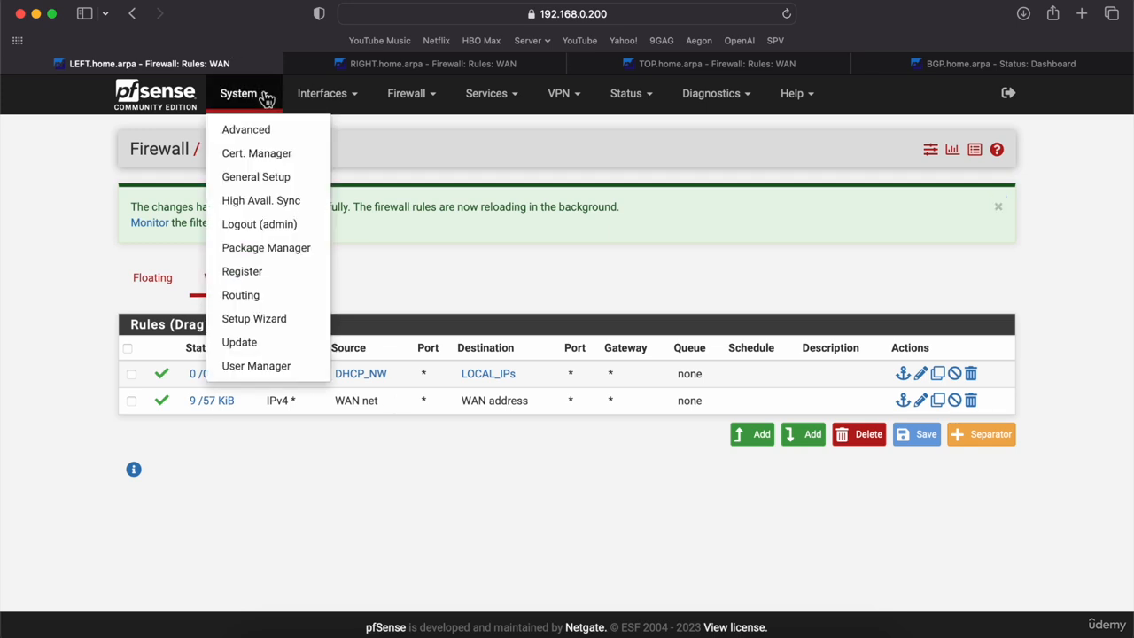
pyautogui.click(237, 294)
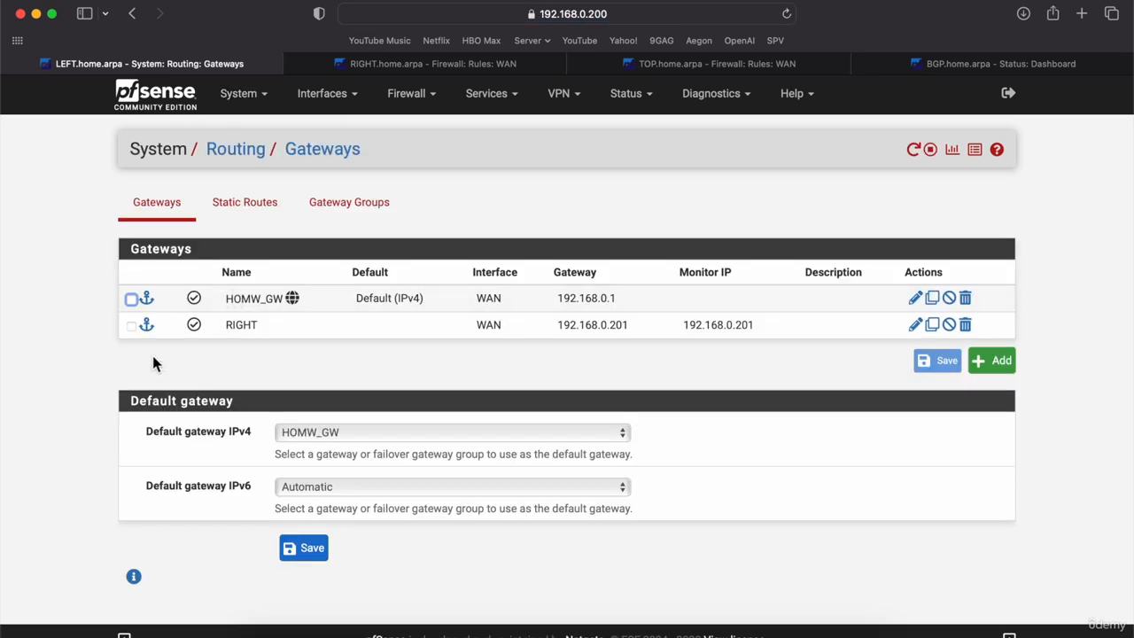
pyautogui.click(233, 215)
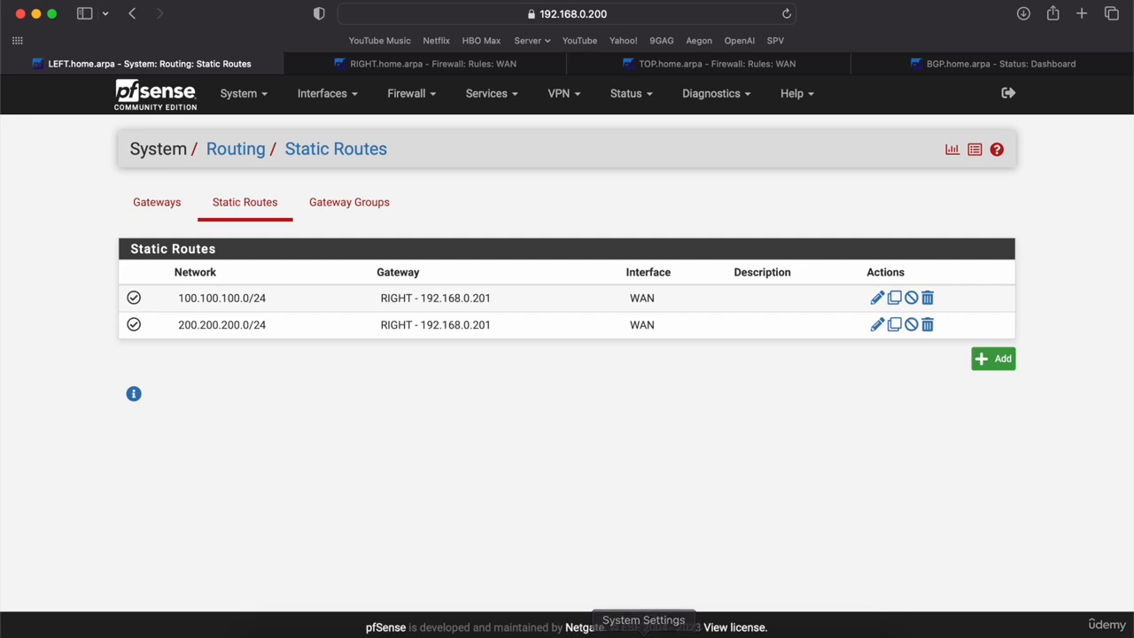
# Open the routing table diagnostics on RIGHT and examine its IPv4 routes for the 1.1.1.0 network
pyautogui.click(408, 65)
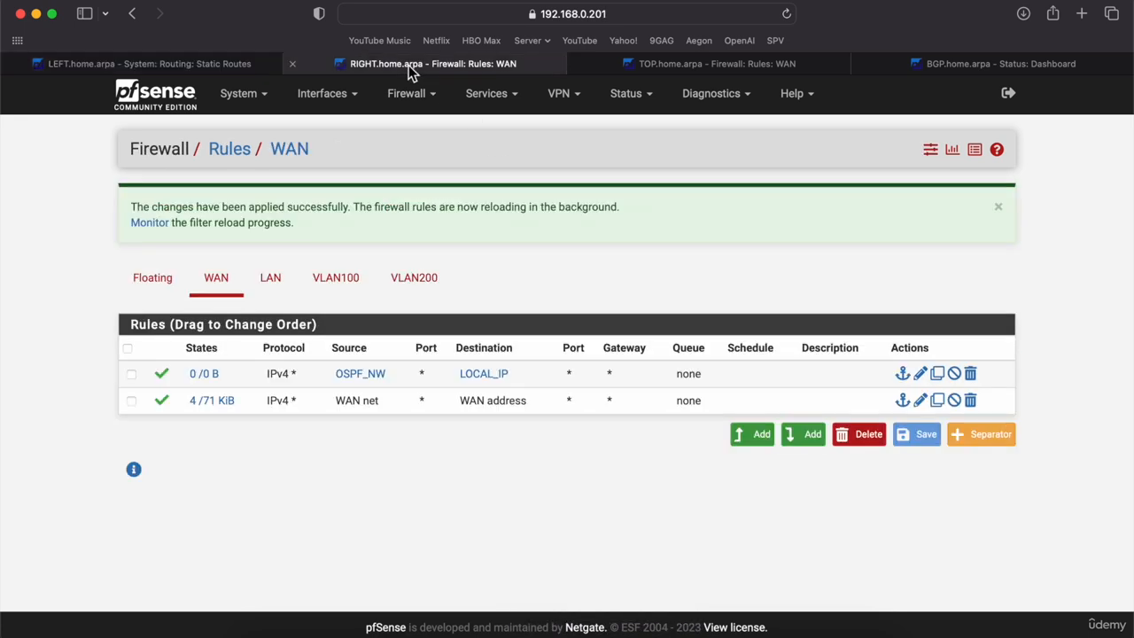
pyautogui.click(652, 100)
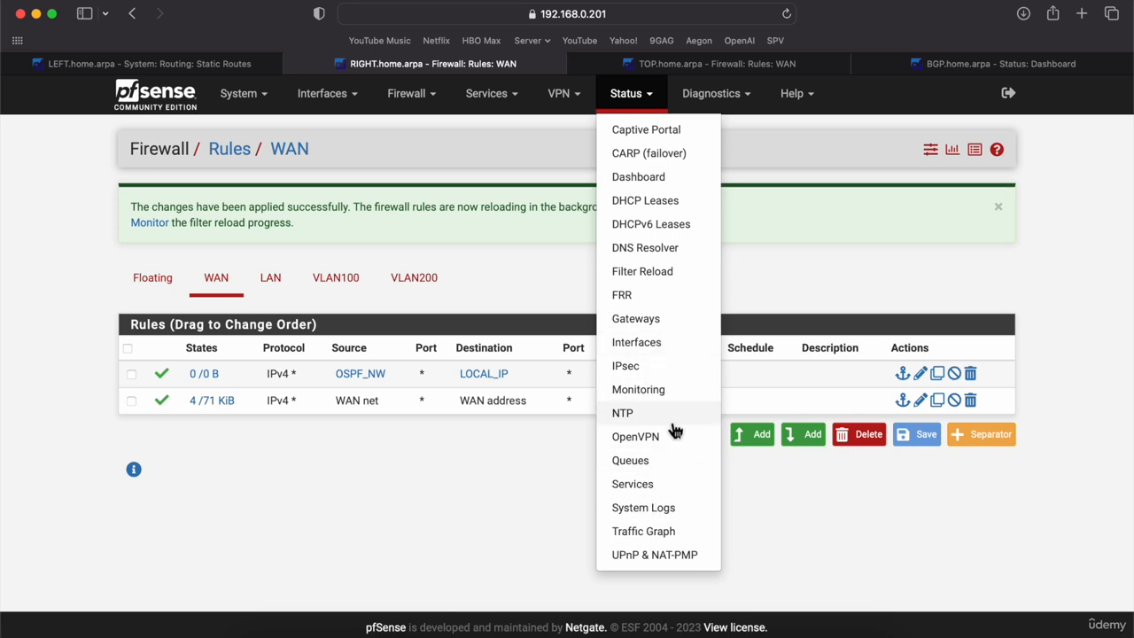
pyautogui.click(711, 95)
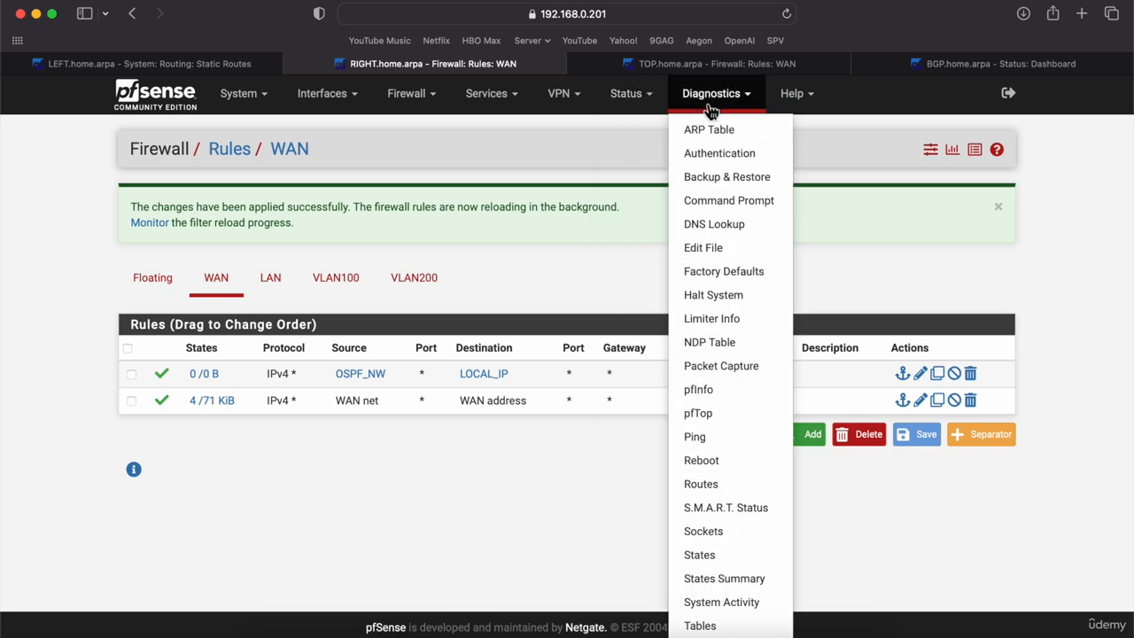
pyautogui.click(696, 484)
pyautogui.scroll(-5, 124, 381)
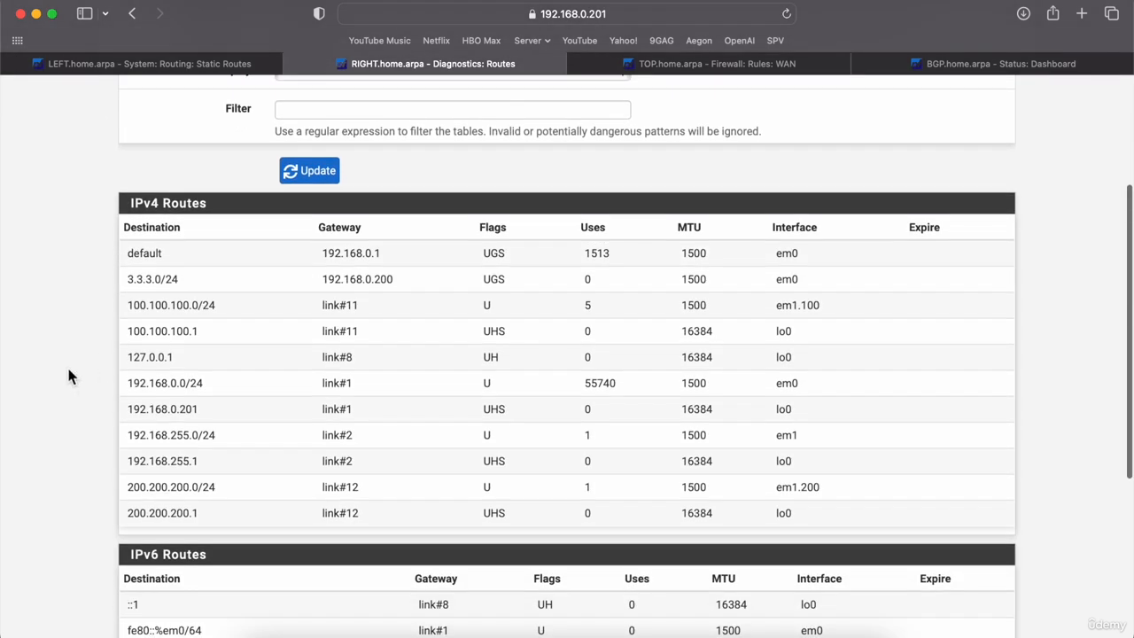
pyautogui.scroll(-5, 69, 376)
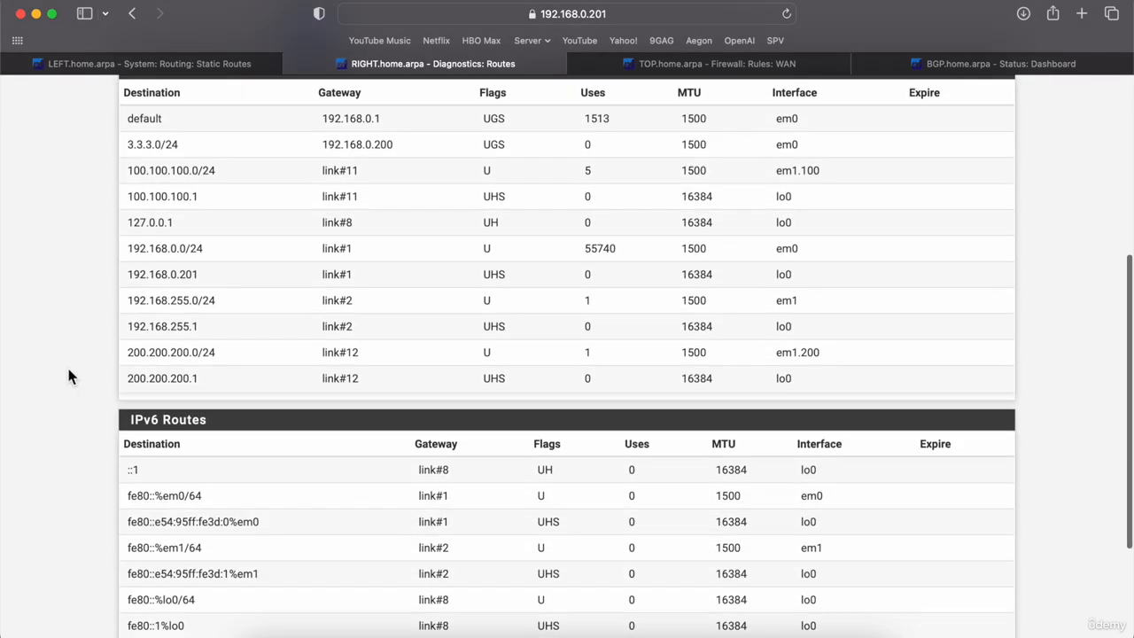
pyautogui.scroll(5, 69, 375)
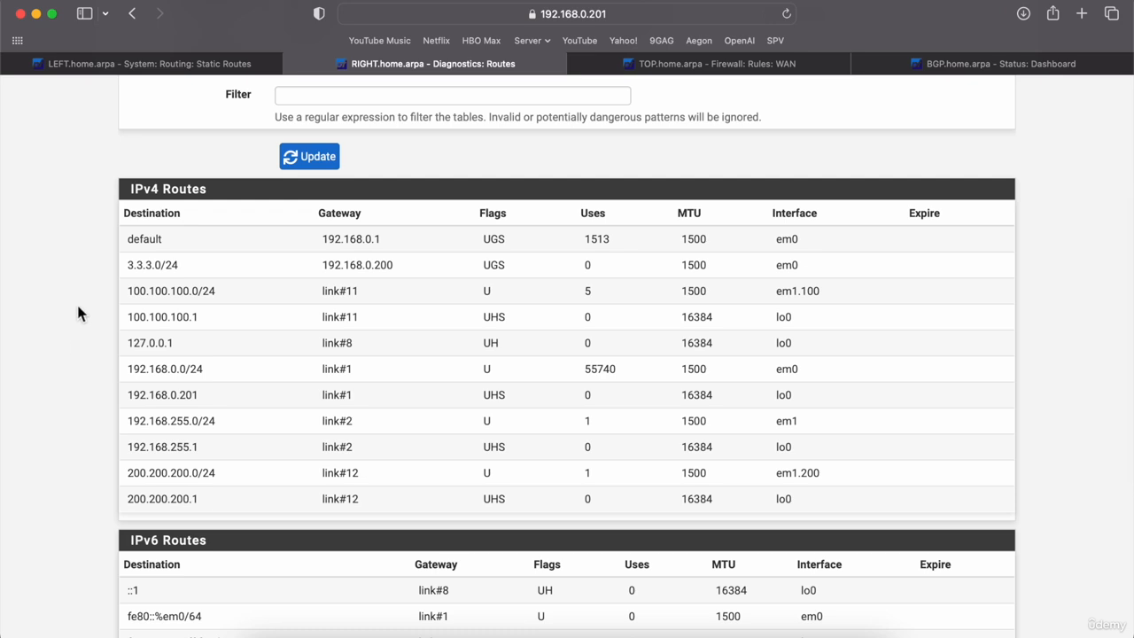
pyautogui.scroll(3, 78, 313)
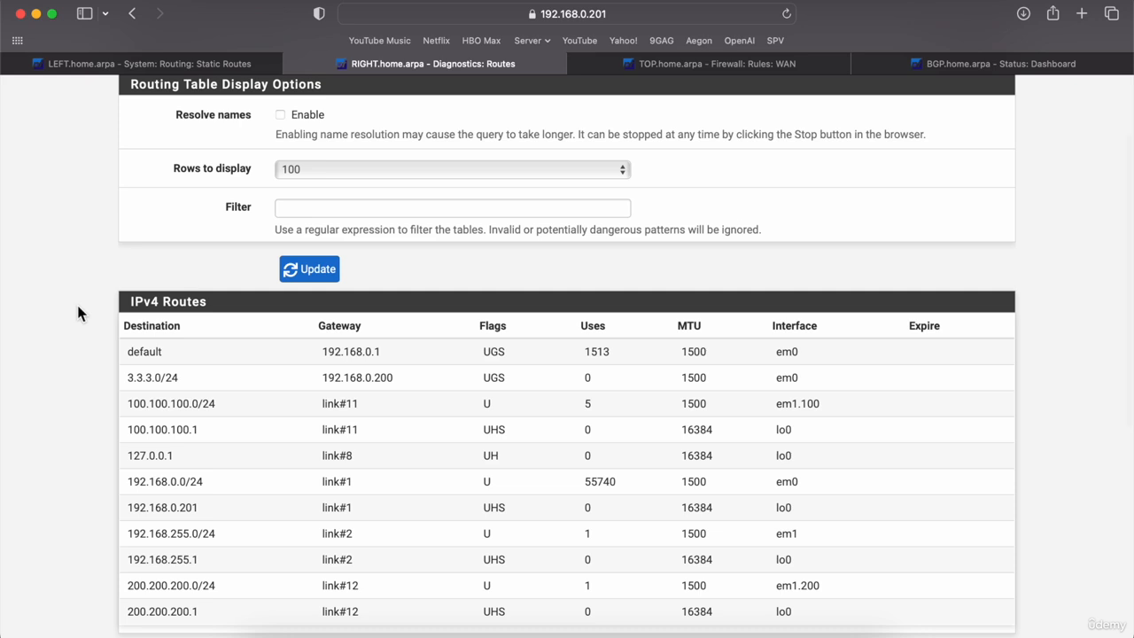
pyautogui.scroll(3, 80, 240)
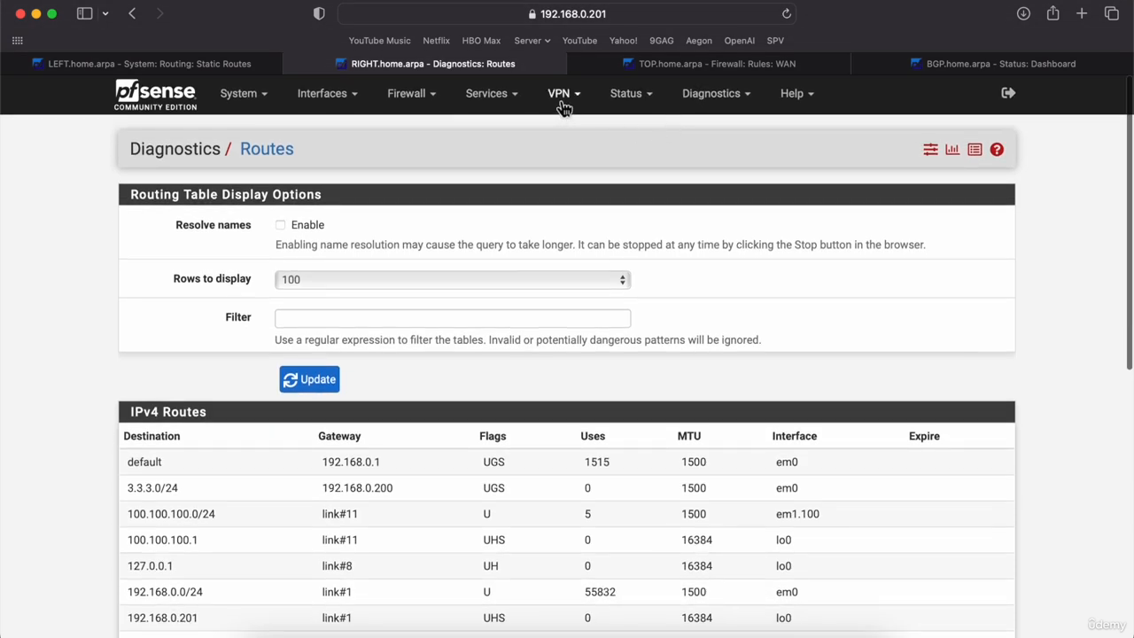
# Open the FRR status on RIGHT and examine the BGP routes and BGP neighbor summary
pyautogui.click(628, 95)
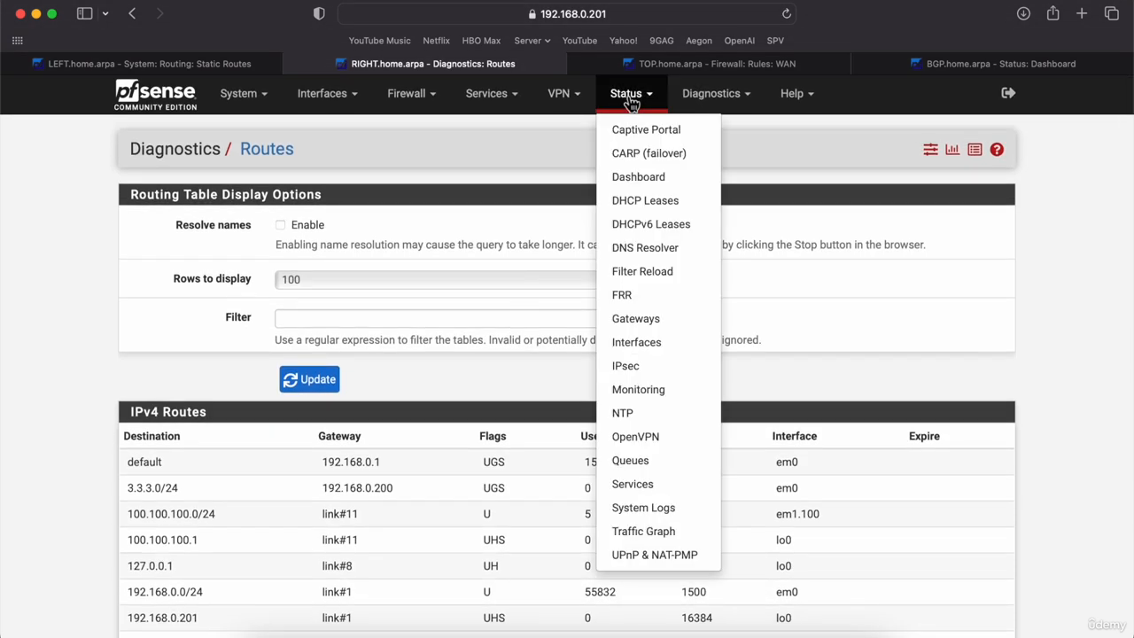
pyautogui.click(631, 297)
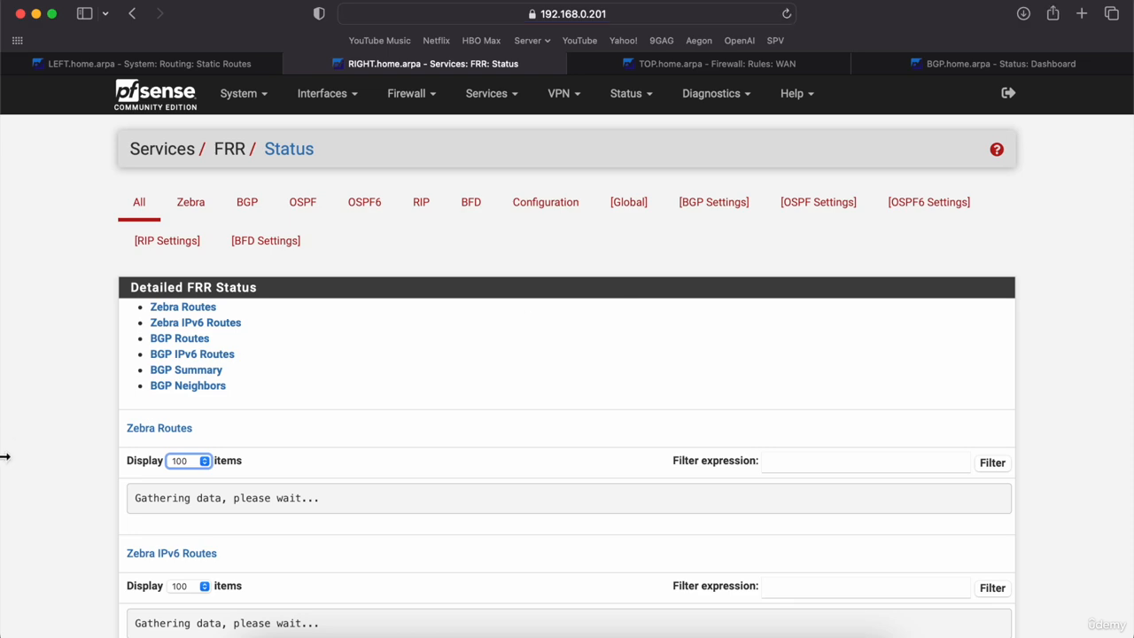
pyautogui.scroll(-10, 53, 403)
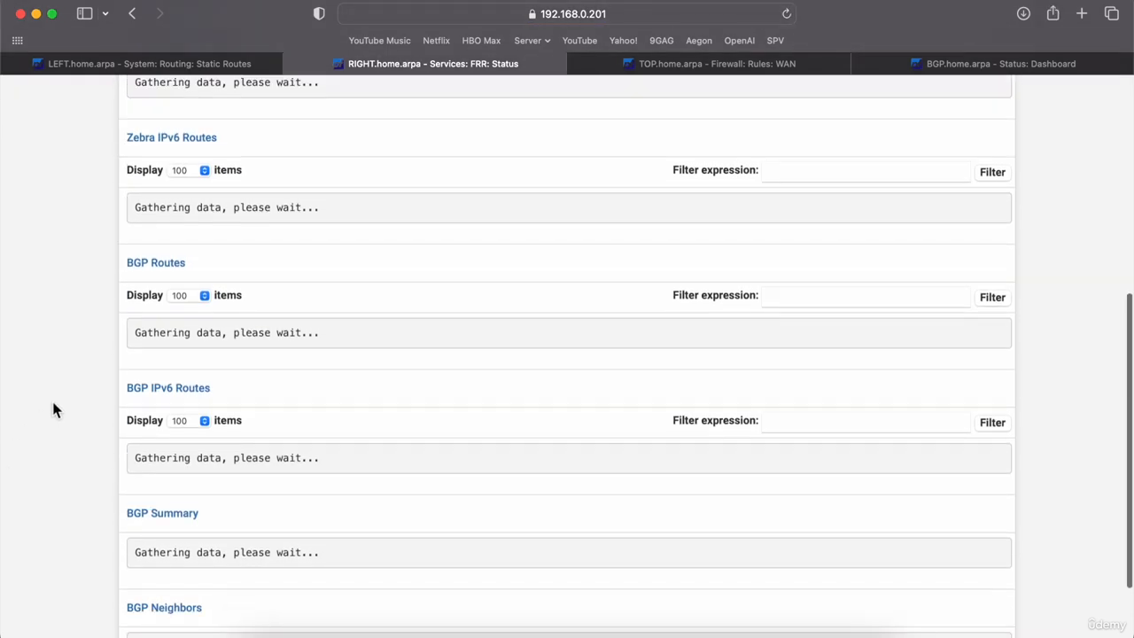
pyautogui.scroll(5, 74, 312)
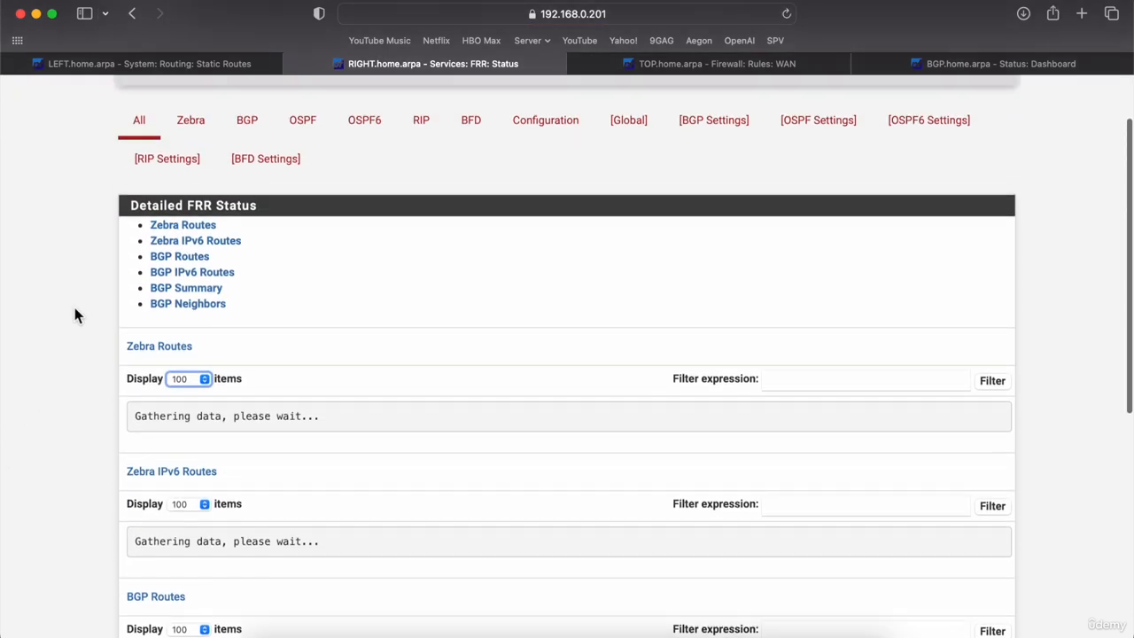
pyautogui.scroll(-3, 74, 312)
pyautogui.scroll(-5, 75, 312)
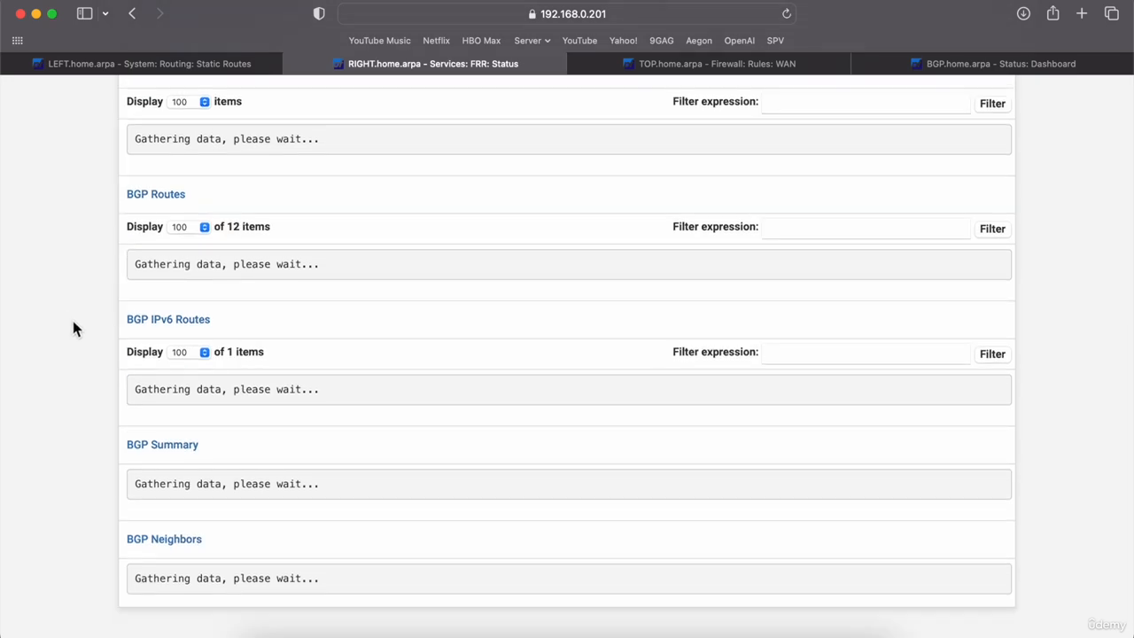
pyautogui.scroll(-6, 74, 328)
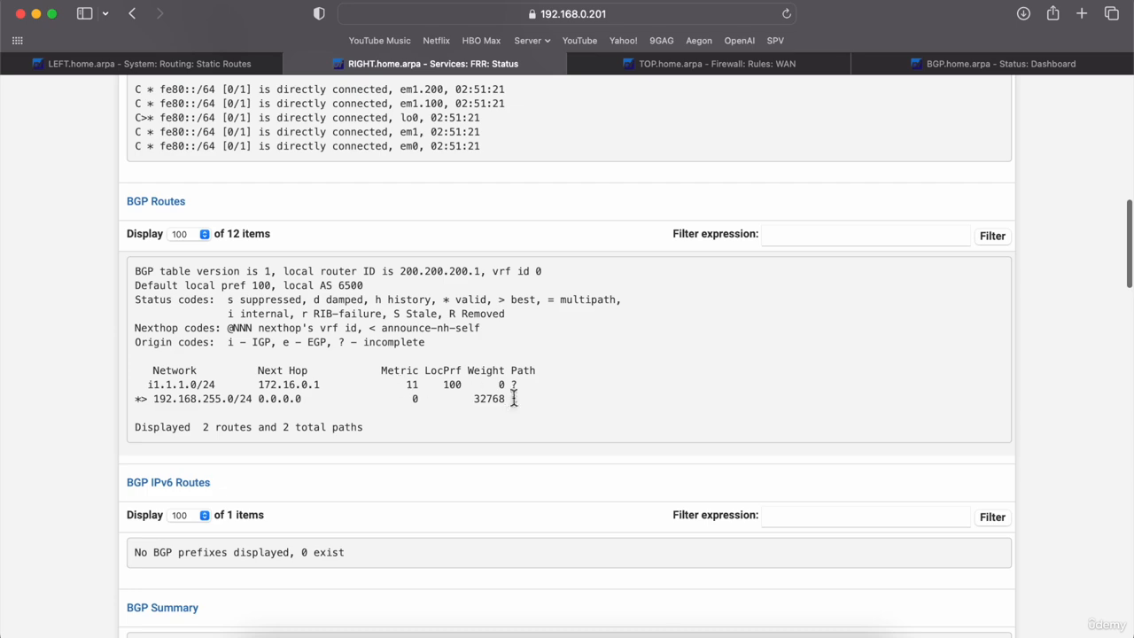
pyautogui.scroll(-5, 521, 400)
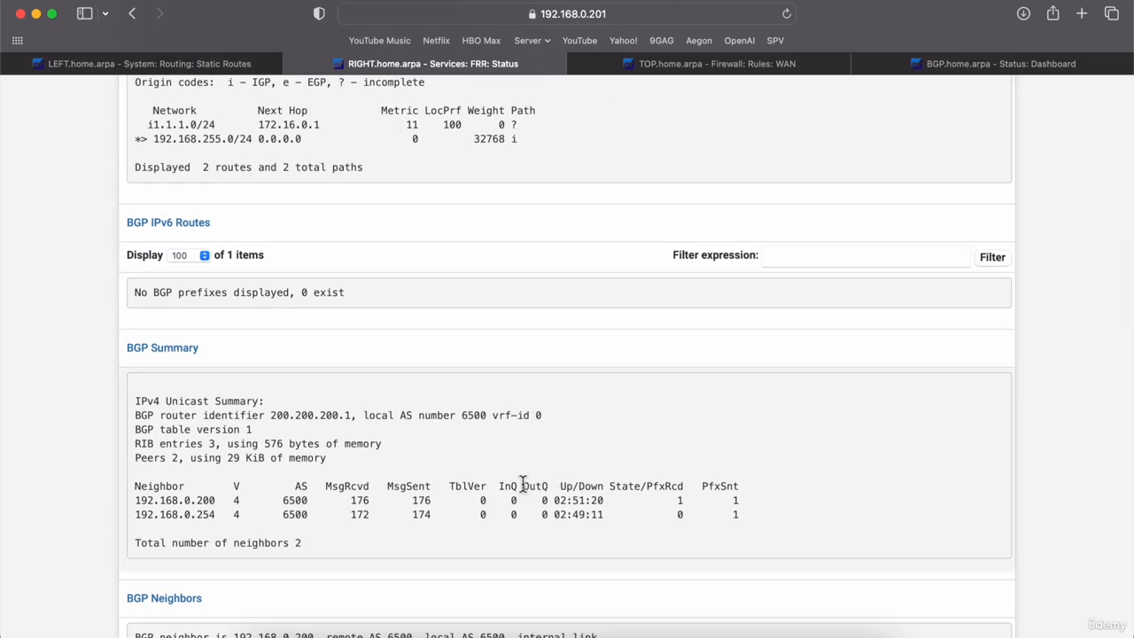
pyautogui.scroll(4, 523, 482)
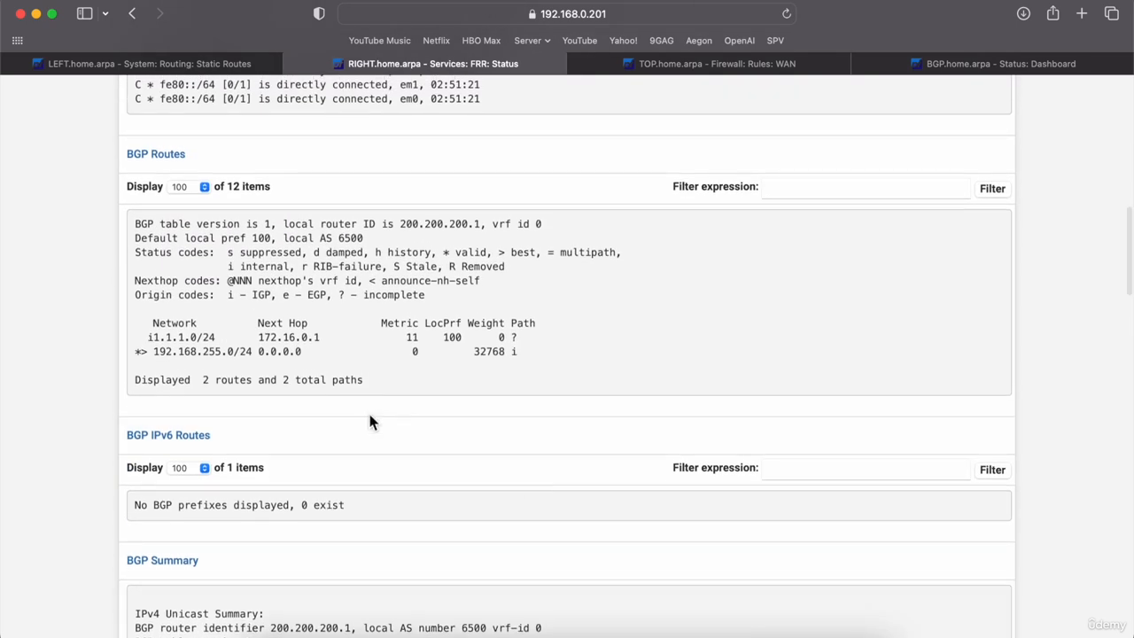
pyautogui.scroll(20, 597, 332)
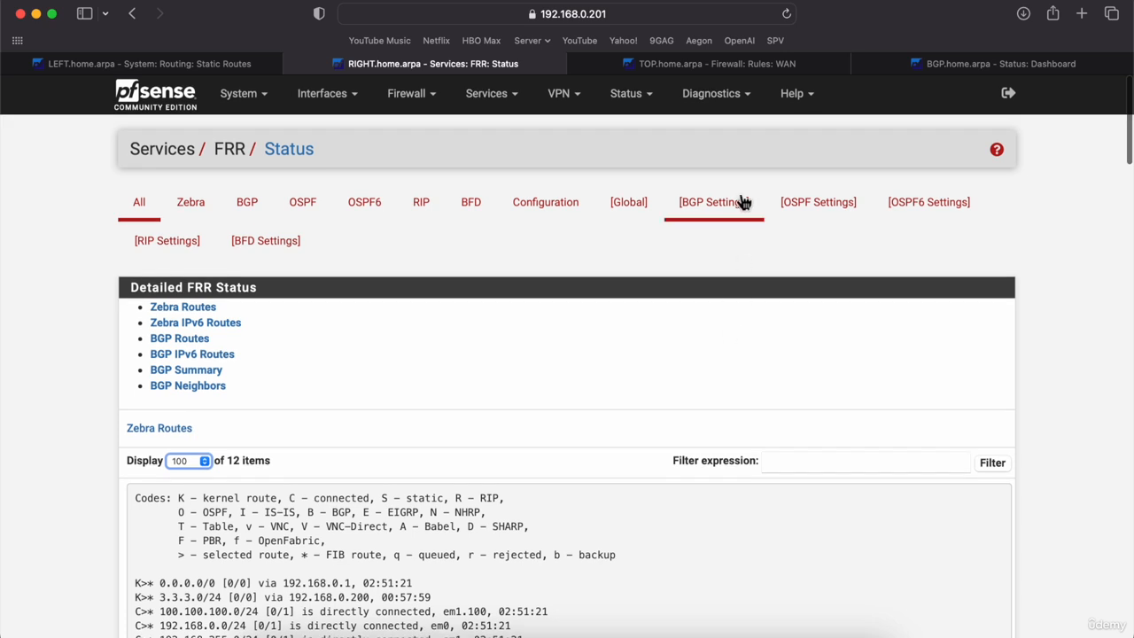
# Run a diagnostic ping to 1.1.1.1 from RIGHT over IPv4 and review the results
pyautogui.click(629, 93)
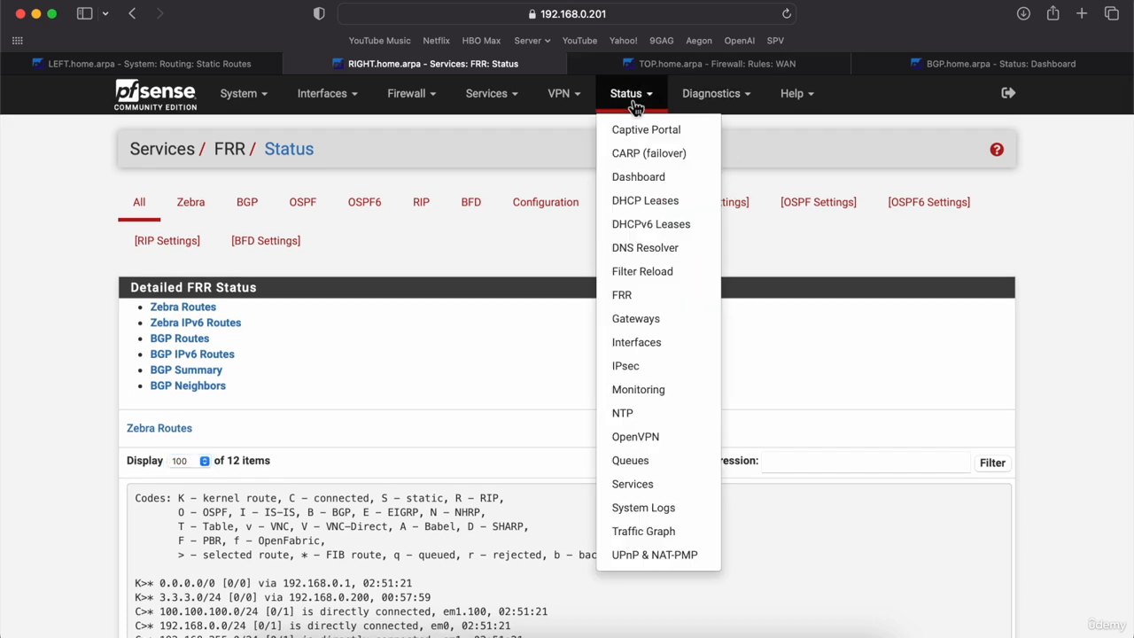
pyautogui.click(712, 93)
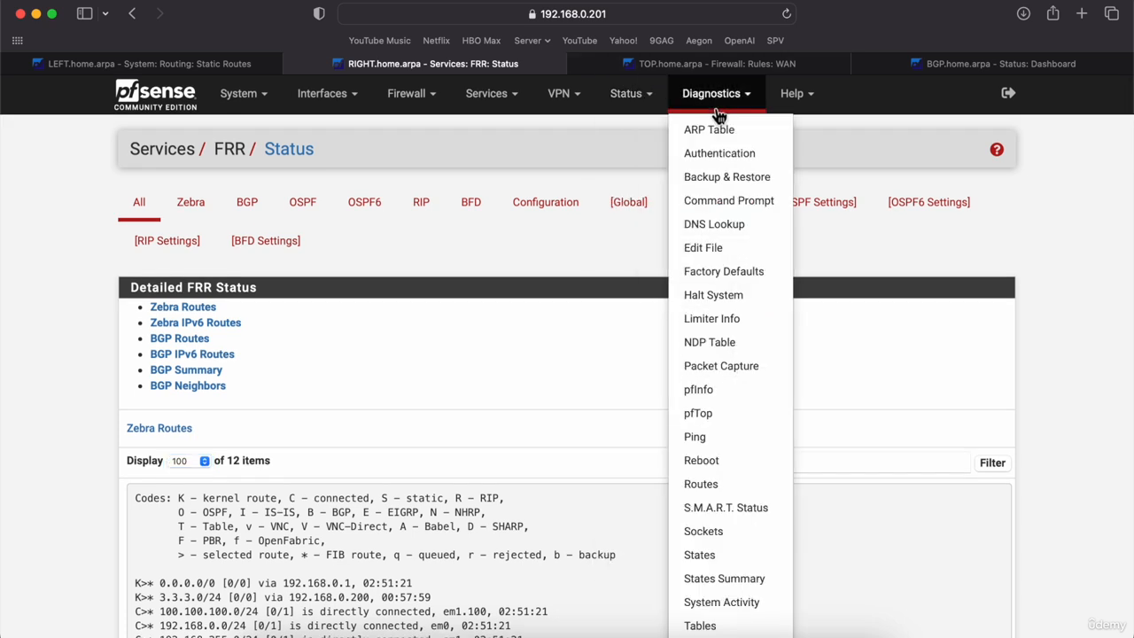
pyautogui.click(706, 438)
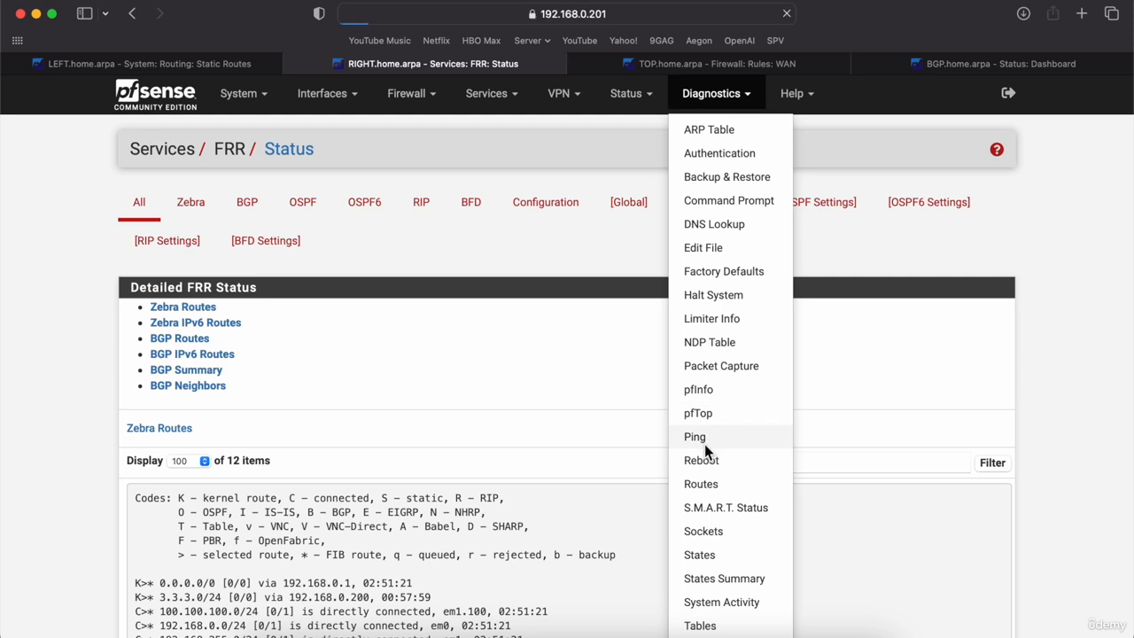
pyautogui.write('1.1.1.1')
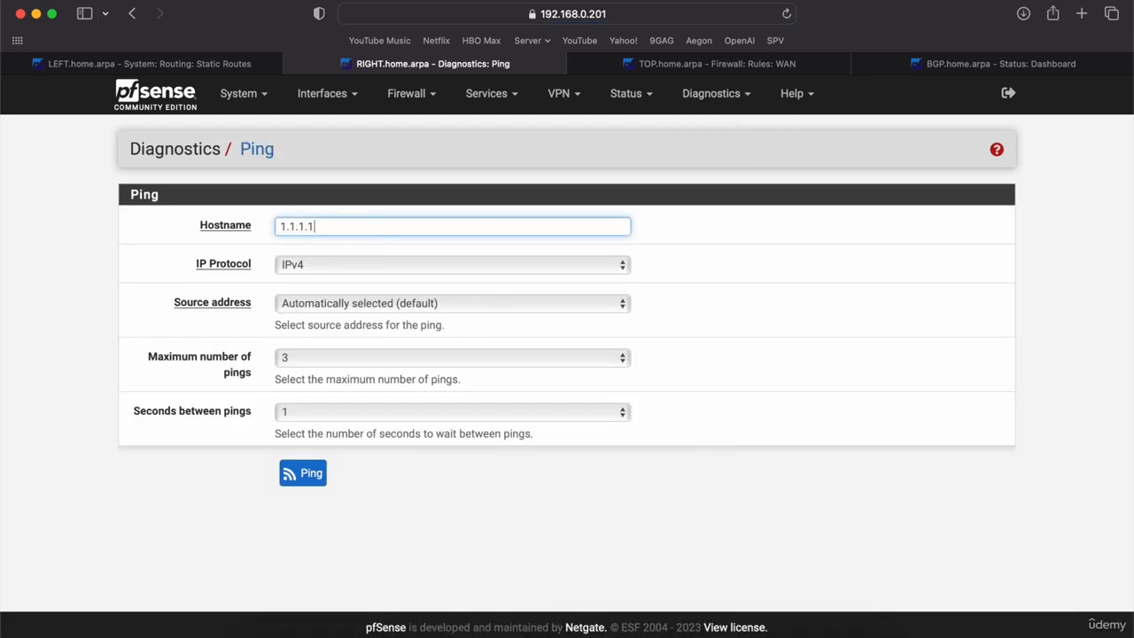
pyautogui.click(304, 479)
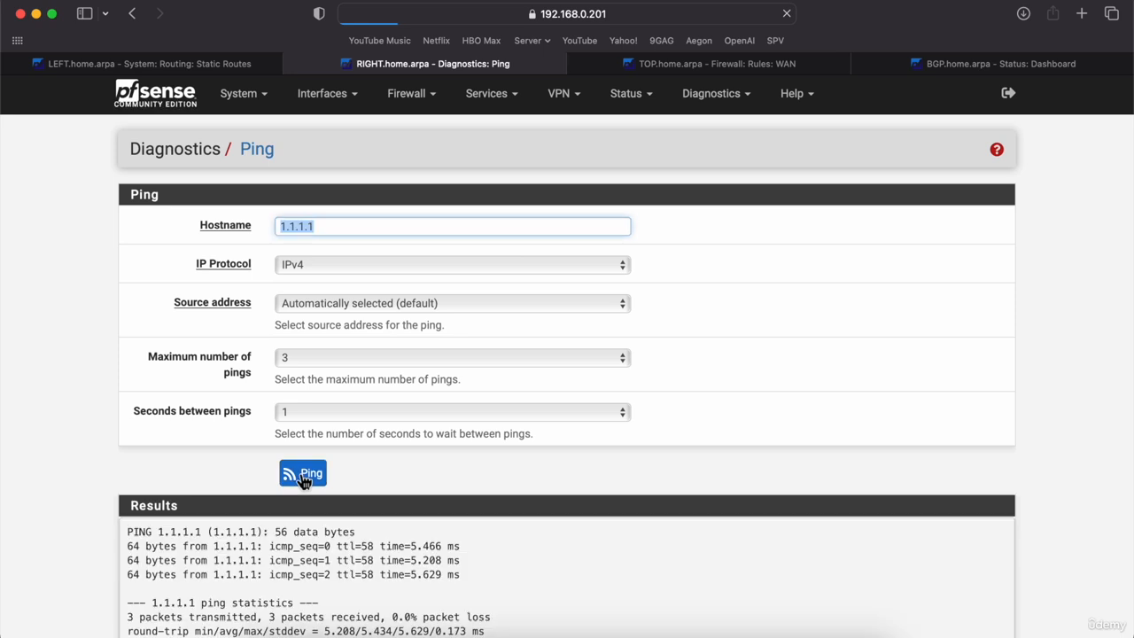
pyautogui.click(66, 455)
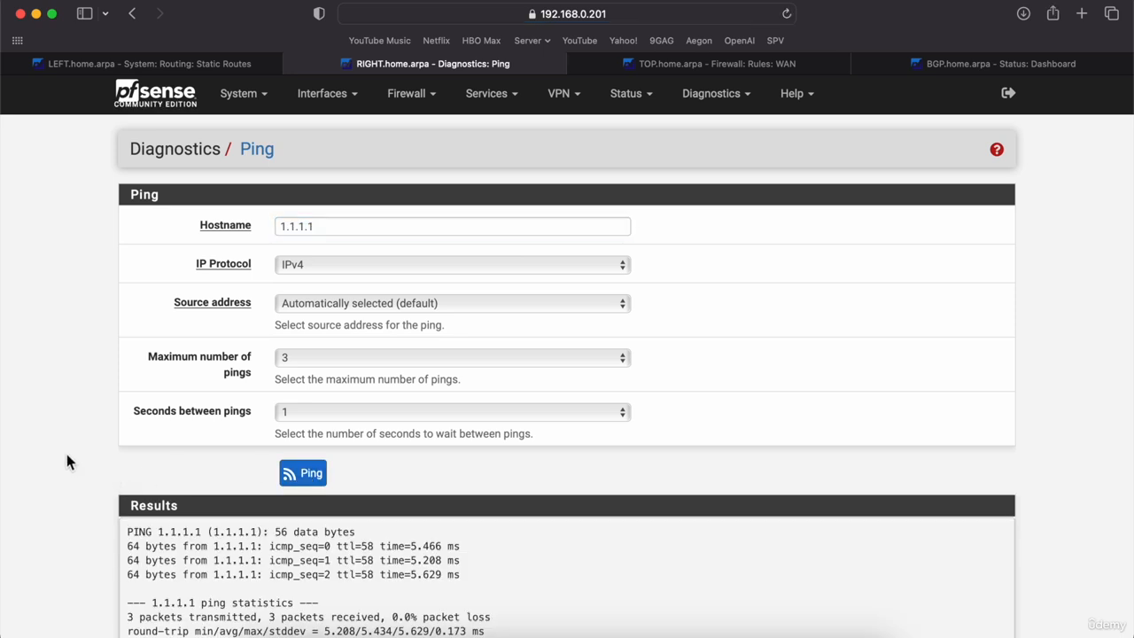
pyautogui.scroll(-2, 66, 454)
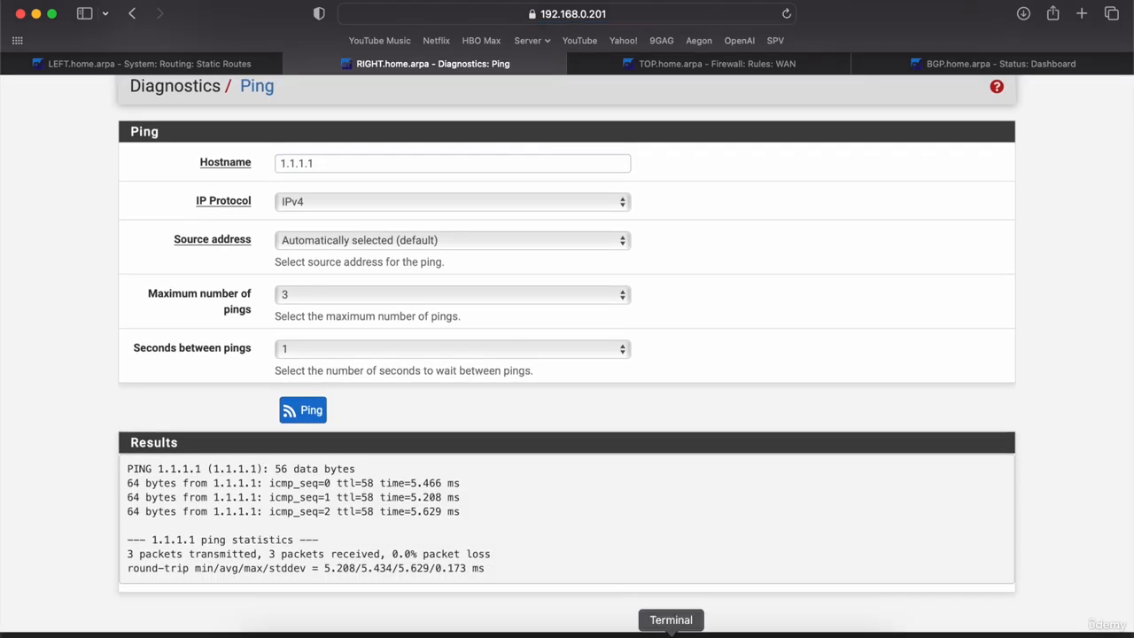
# Switch to Terminal and ping 1.1.1.1 from the VLAN100 host, then stop the ping
pyautogui.click(670, 632)
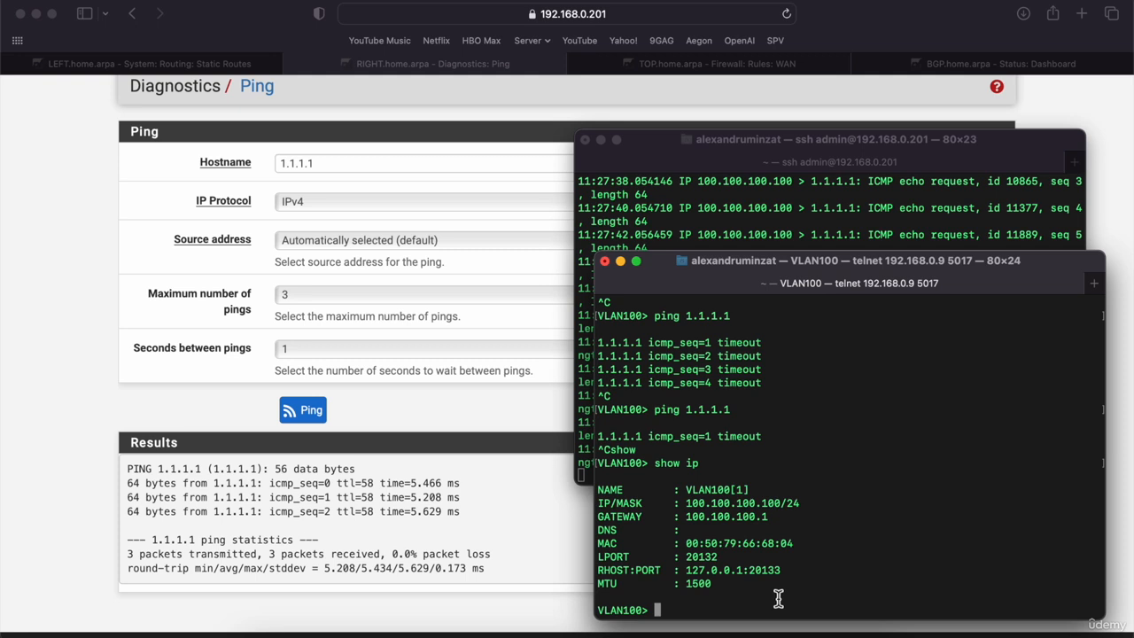
pyautogui.press('Return')
pyautogui.press('Return')
pyautogui.press('Return')
pyautogui.write('pi')
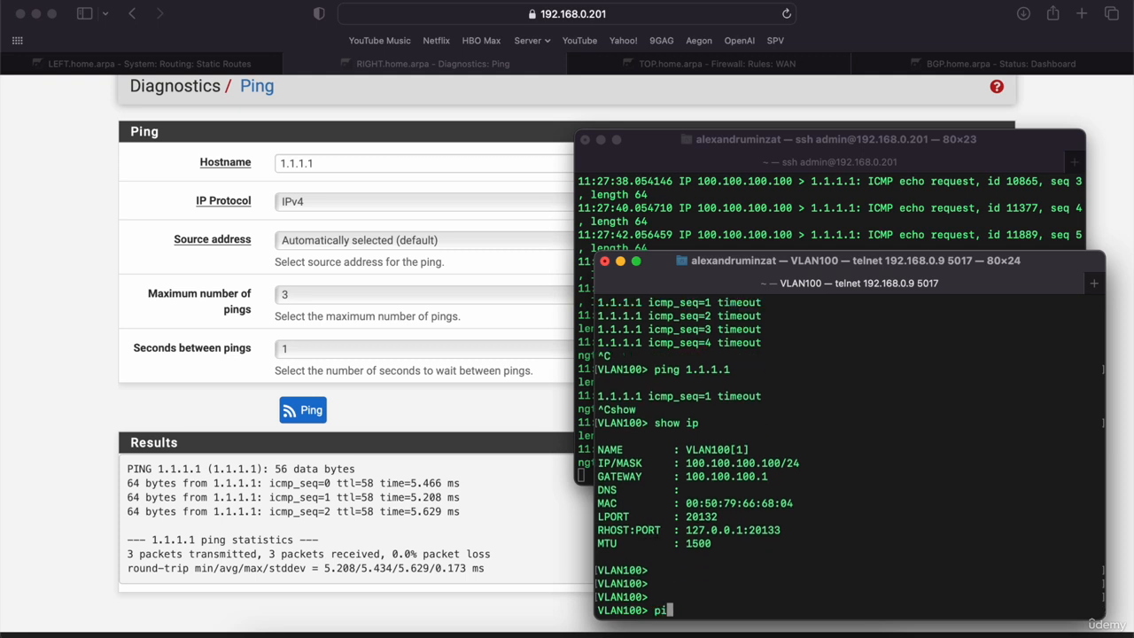
pyautogui.write('ng 1.1.1.')
pyautogui.press('Return')
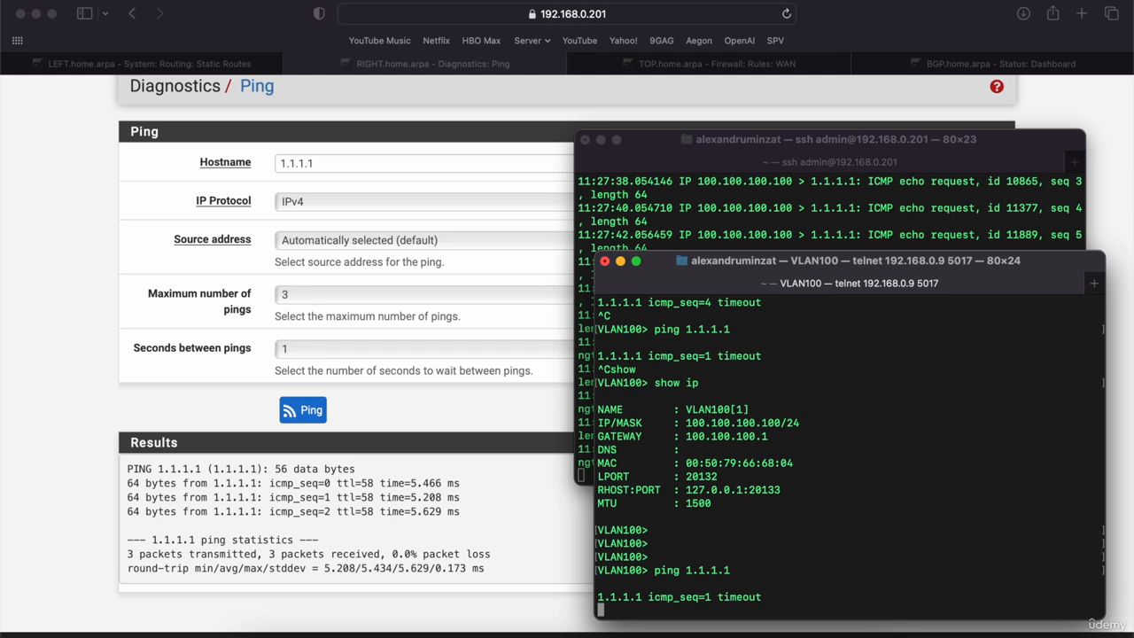
pyautogui.hotkey('ctrl', 'c')
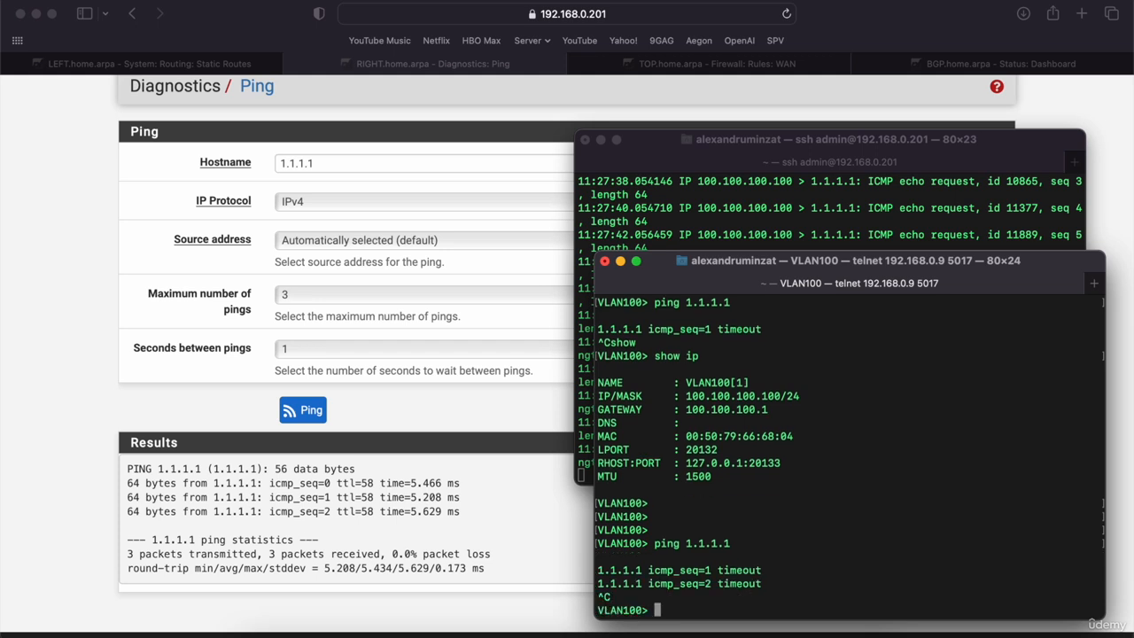
# Switch to the browser and examine the RIGHT firewall's rules for the WAN, LAN, VLAN100 and VLAN200 interfaces
pyautogui.click(116, 240)
pyautogui.scroll(2, 116, 235)
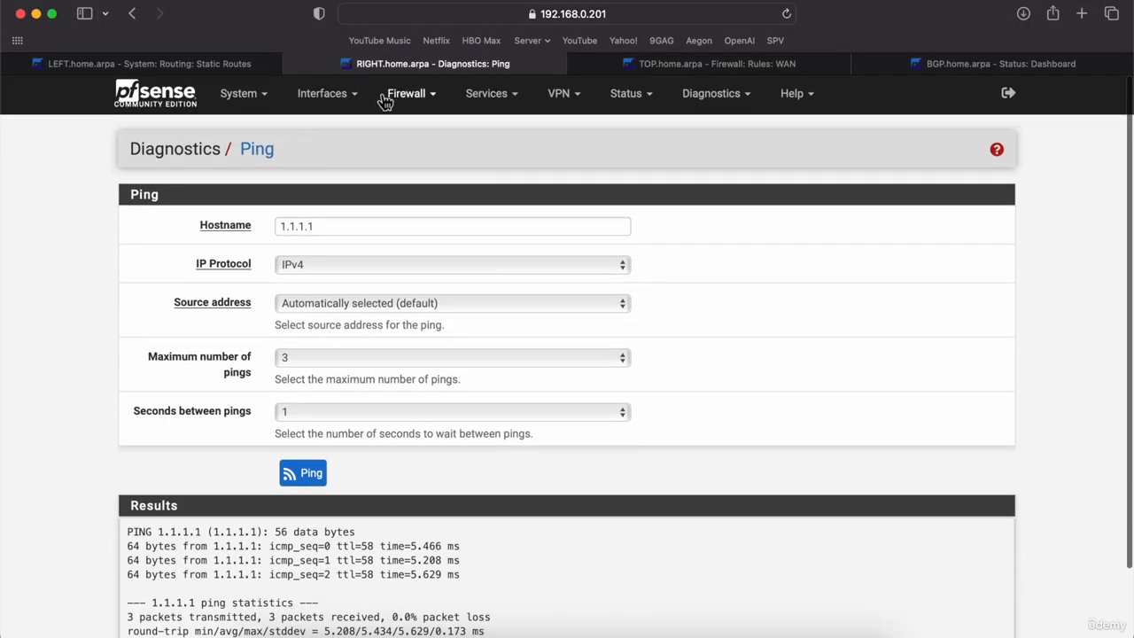
pyautogui.click(398, 97)
pyautogui.click(403, 176)
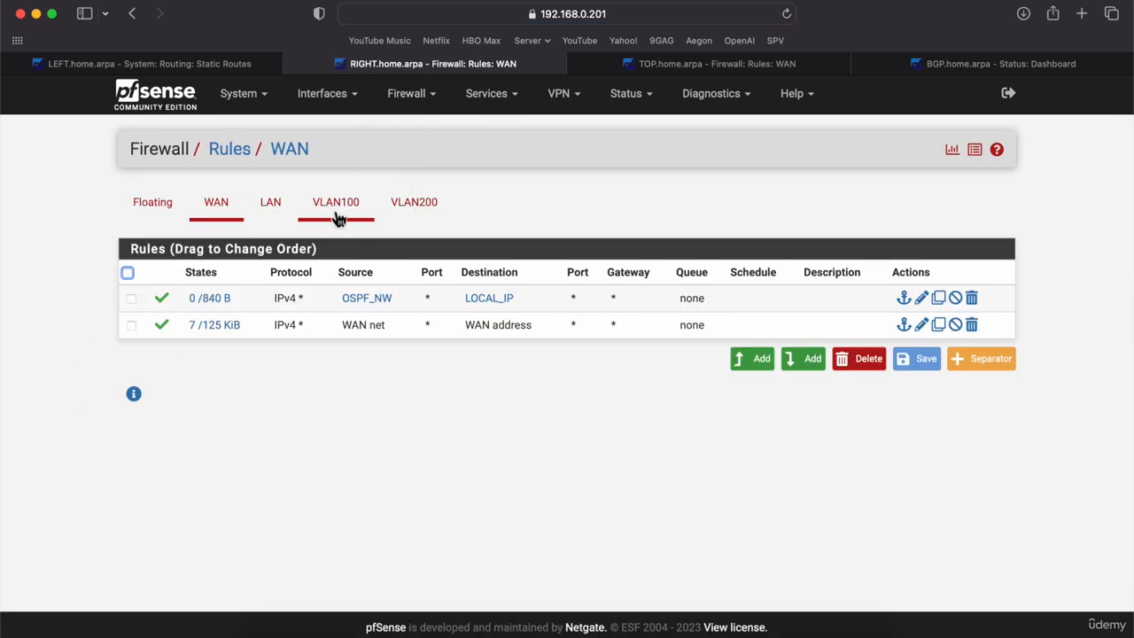
pyautogui.click(335, 212)
pyautogui.click(408, 209)
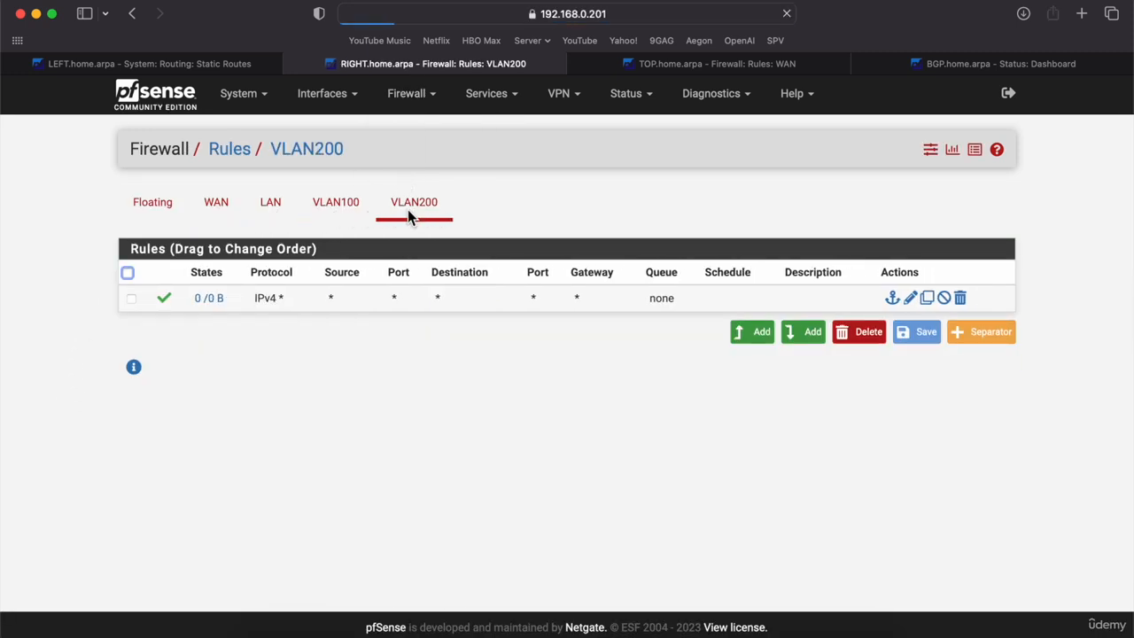
pyautogui.click(264, 215)
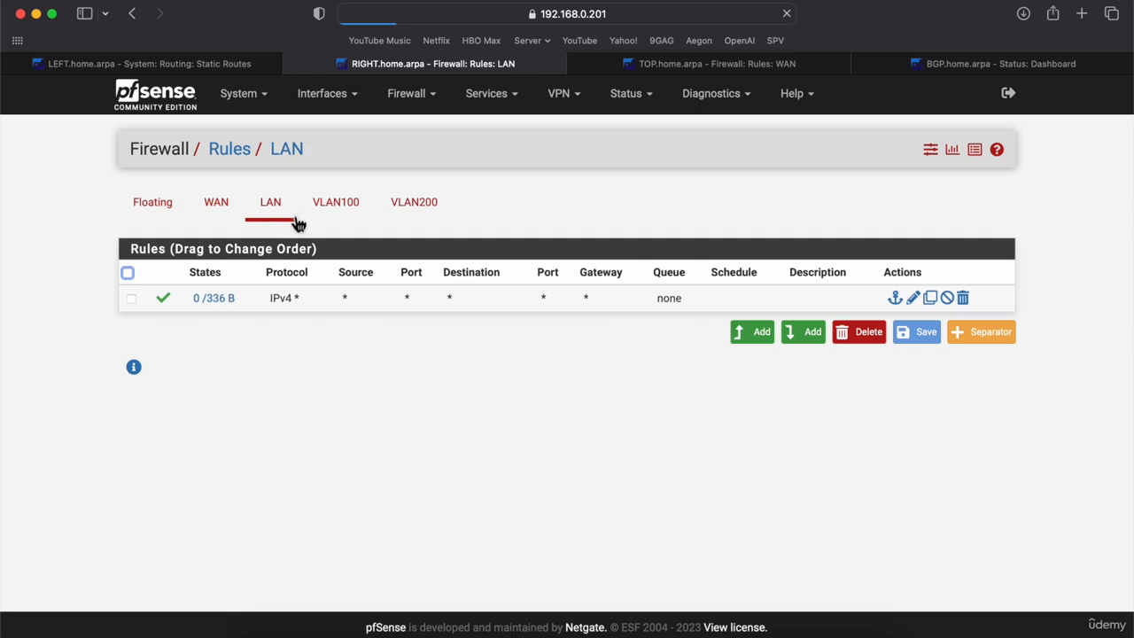
pyautogui.click(348, 217)
pyautogui.click(414, 218)
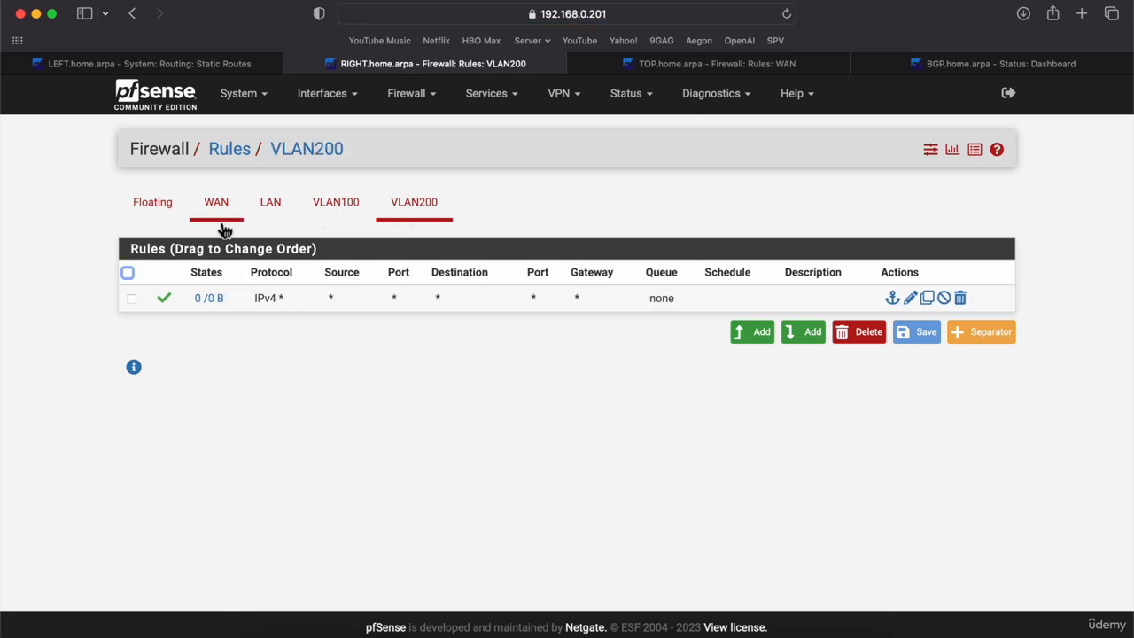
pyautogui.click(276, 213)
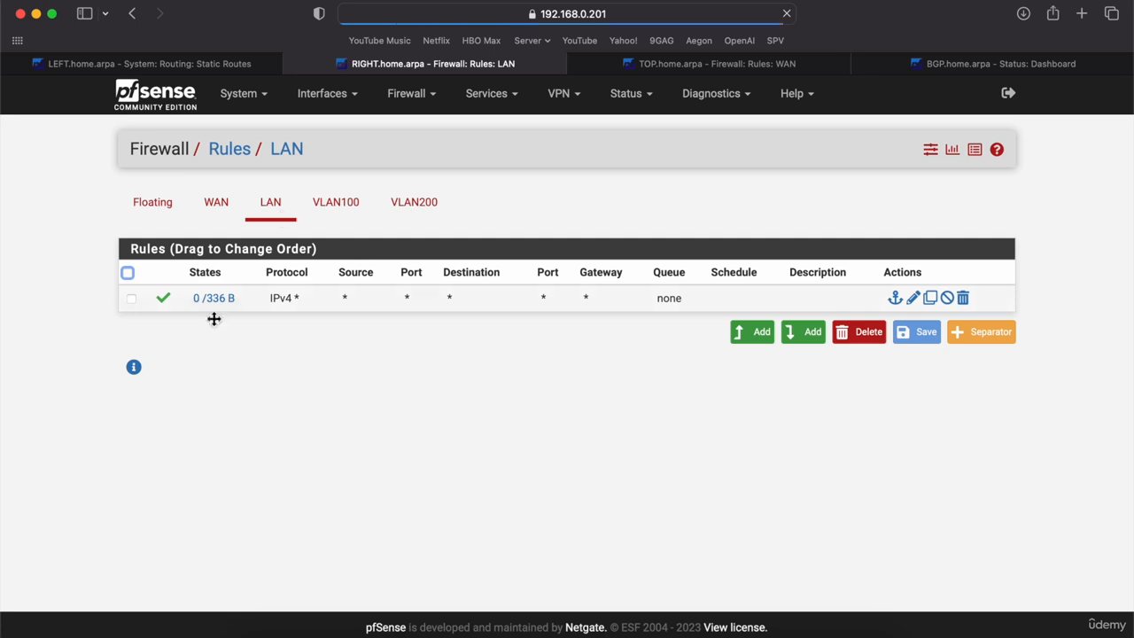
pyautogui.moveTo(210, 312)
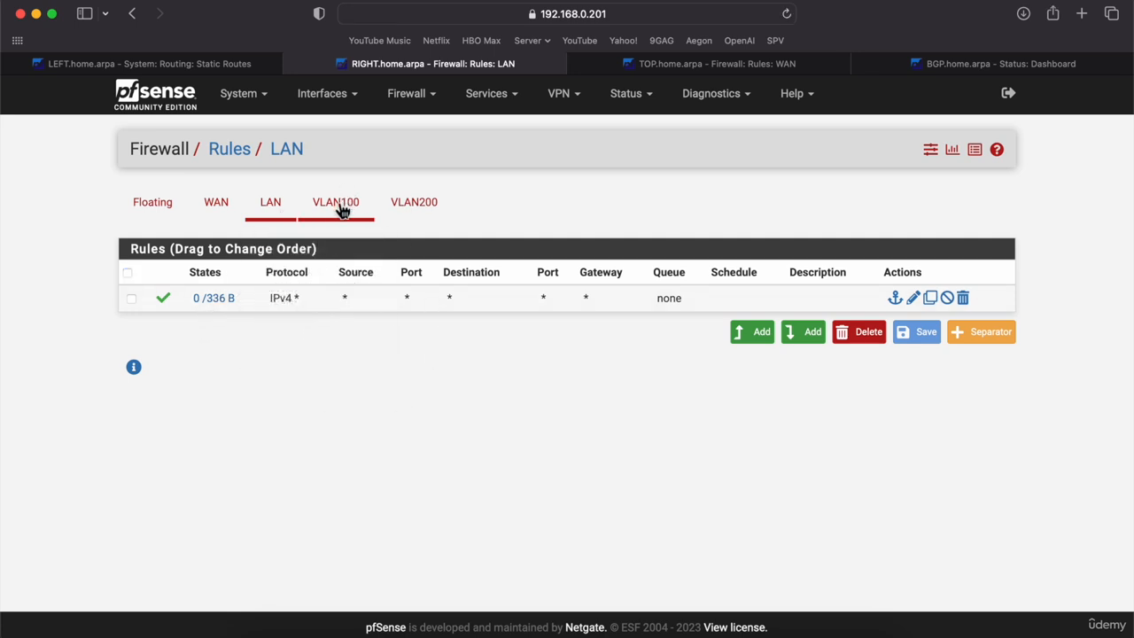
pyautogui.click(336, 202)
pyautogui.click(395, 212)
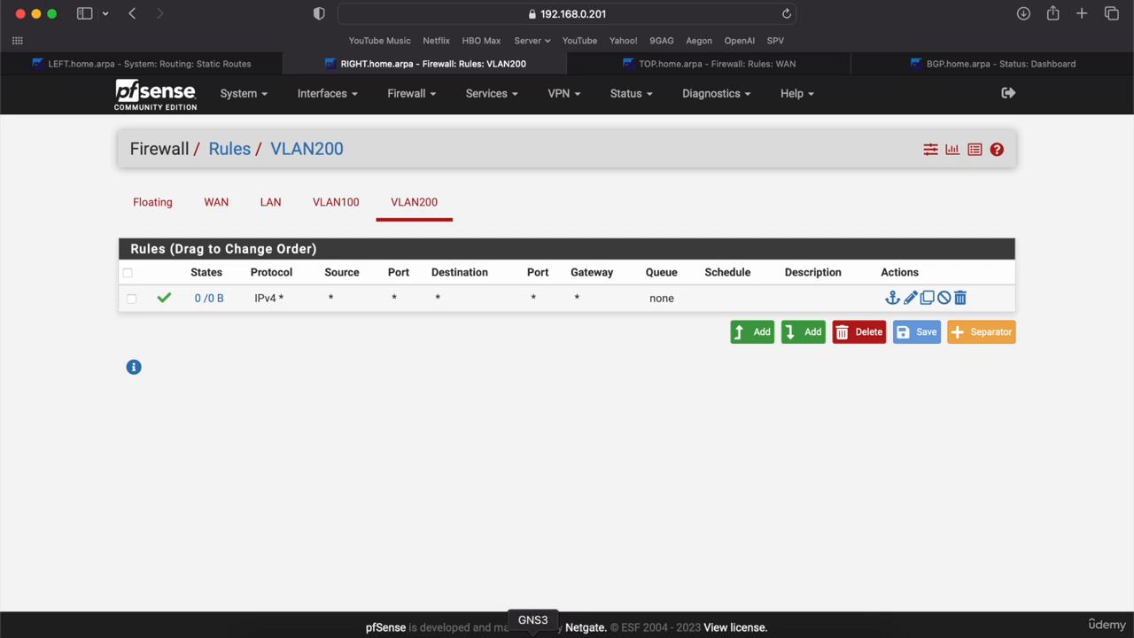
# Display the WAN firewall rules on the LEFT firewall
pyautogui.click(100, 63)
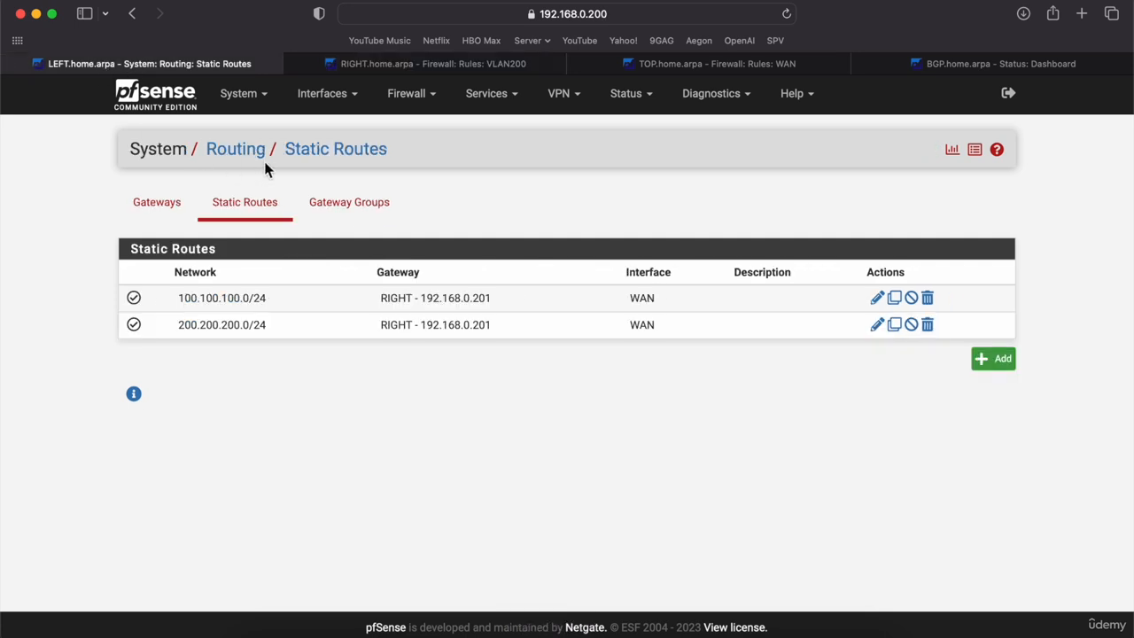
pyautogui.click(406, 93)
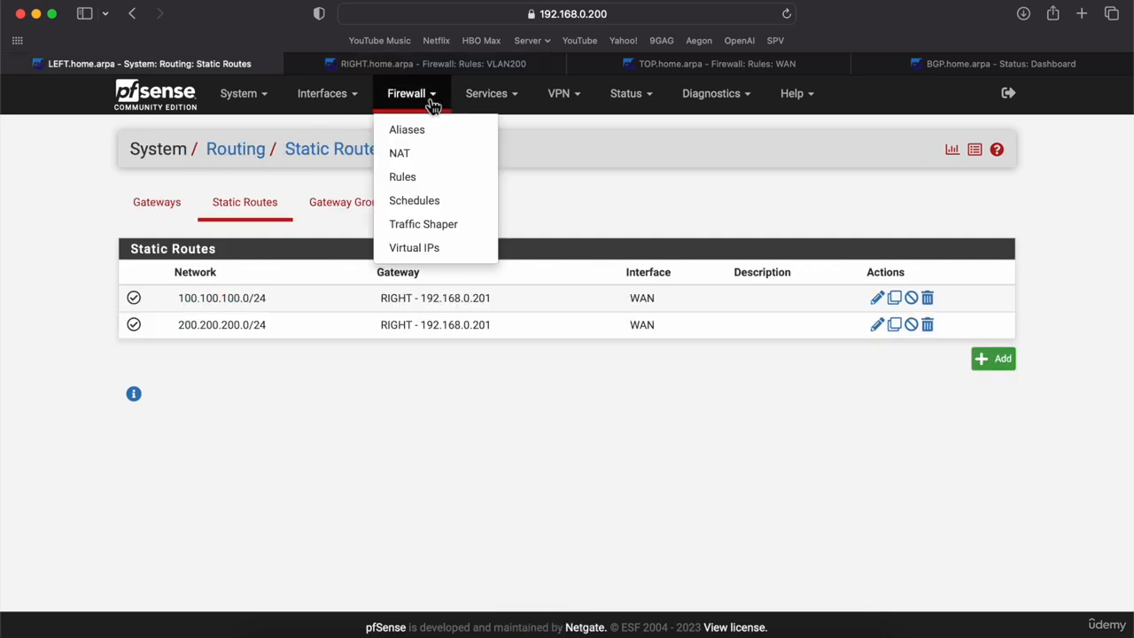
pyautogui.click(419, 182)
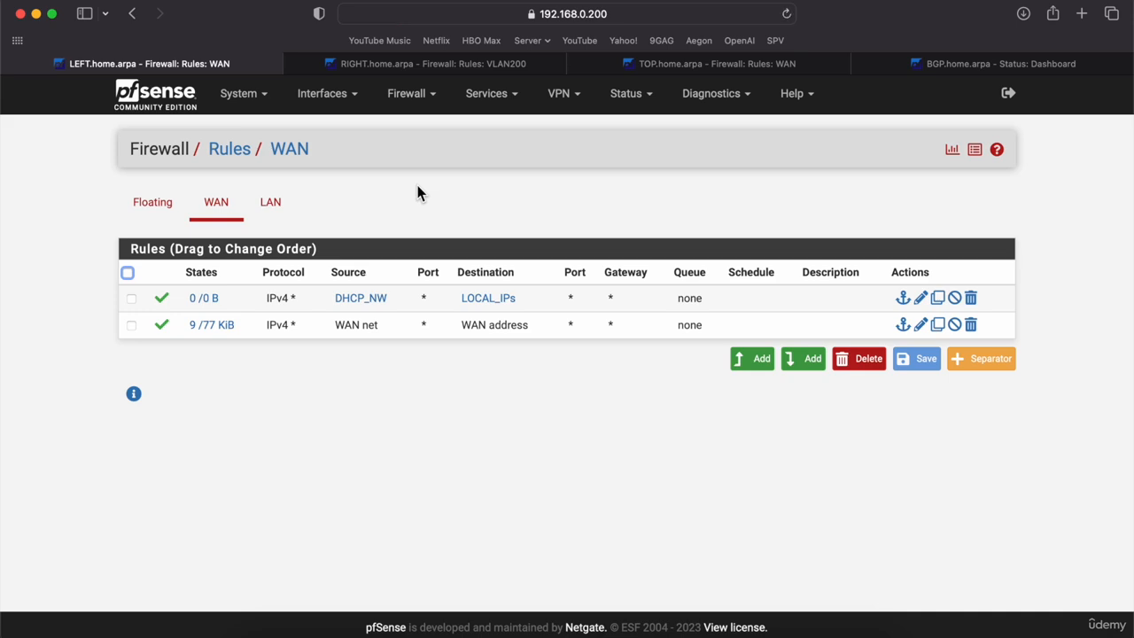
# Examine the host entries of the DHCP_NW alias used as a source in the LEFT firewall's WAN rules
pyautogui.moveTo(363, 305)
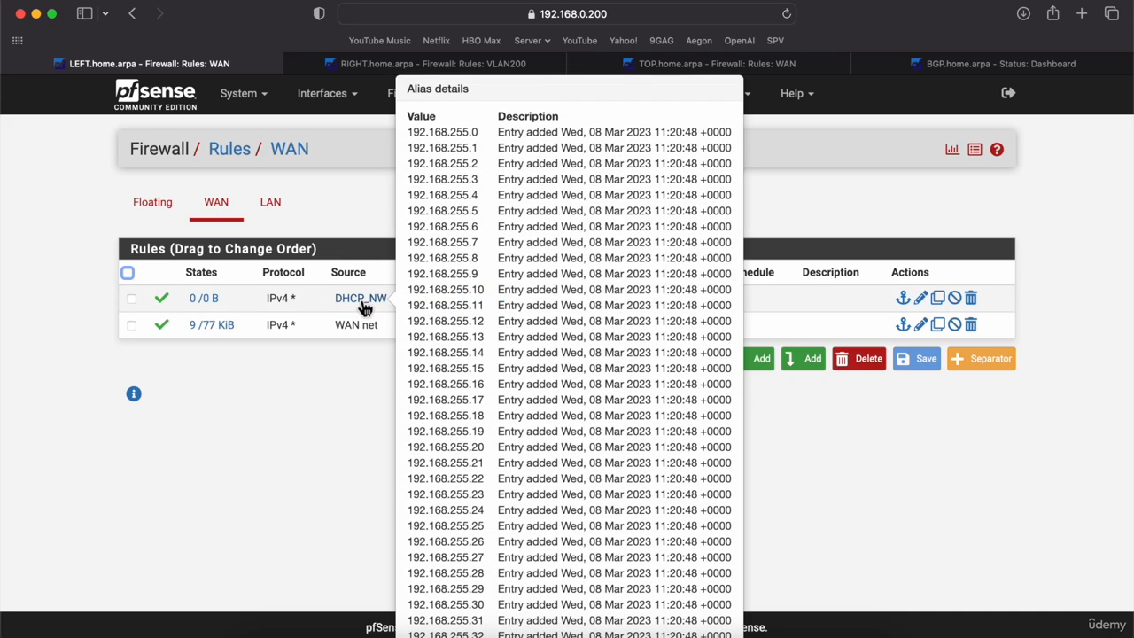
pyautogui.click(363, 306)
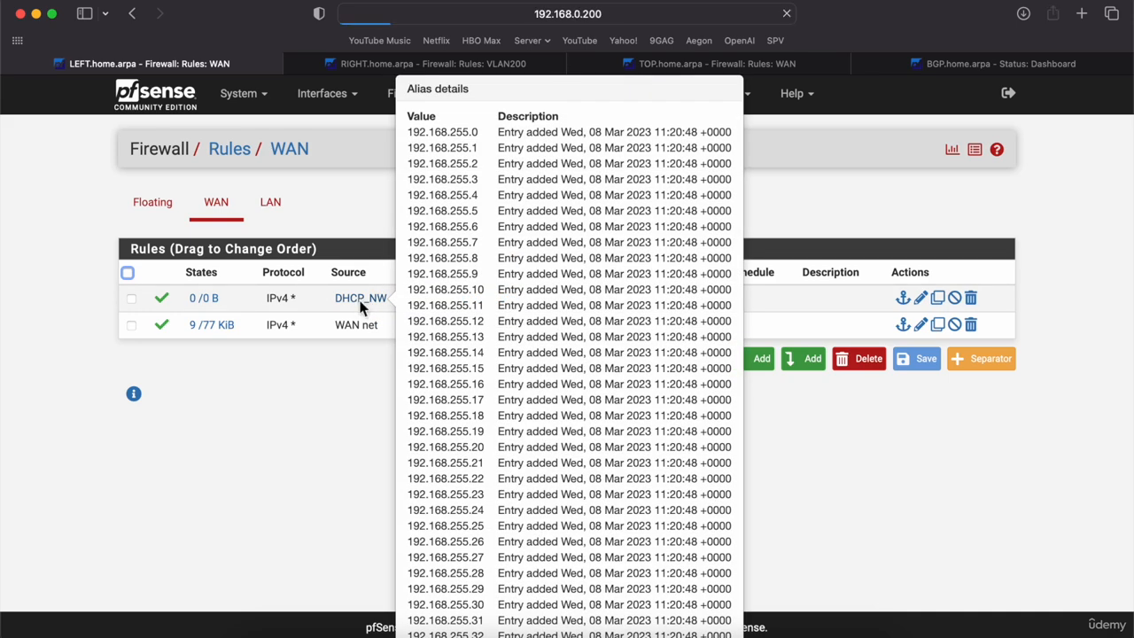
pyautogui.scroll(-20, 135, 410)
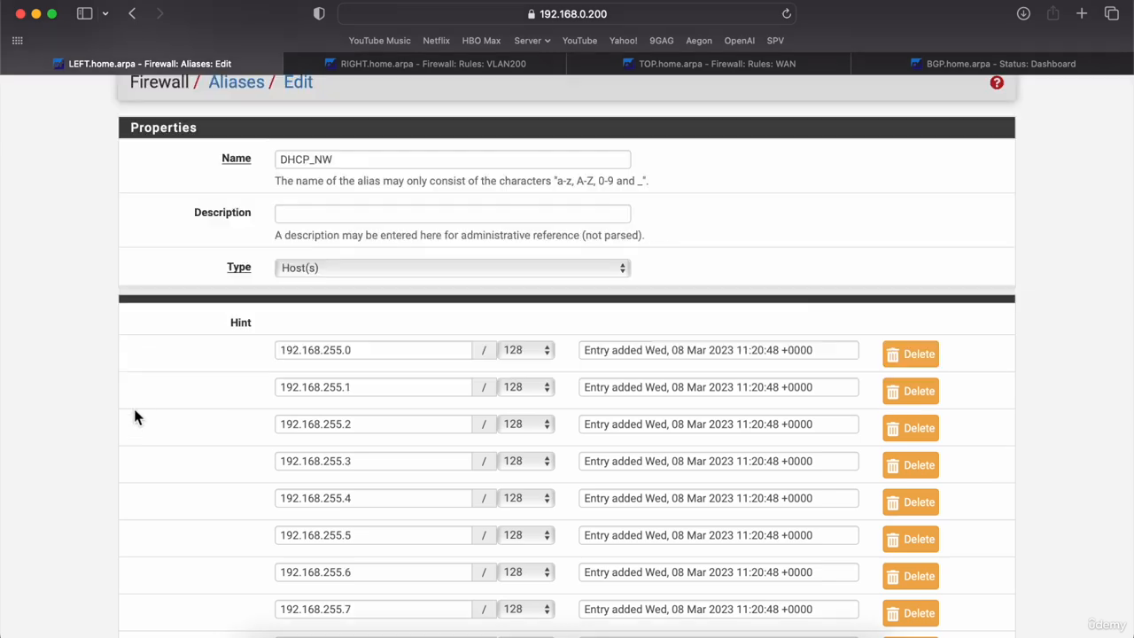
pyautogui.scroll(-20, 135, 415)
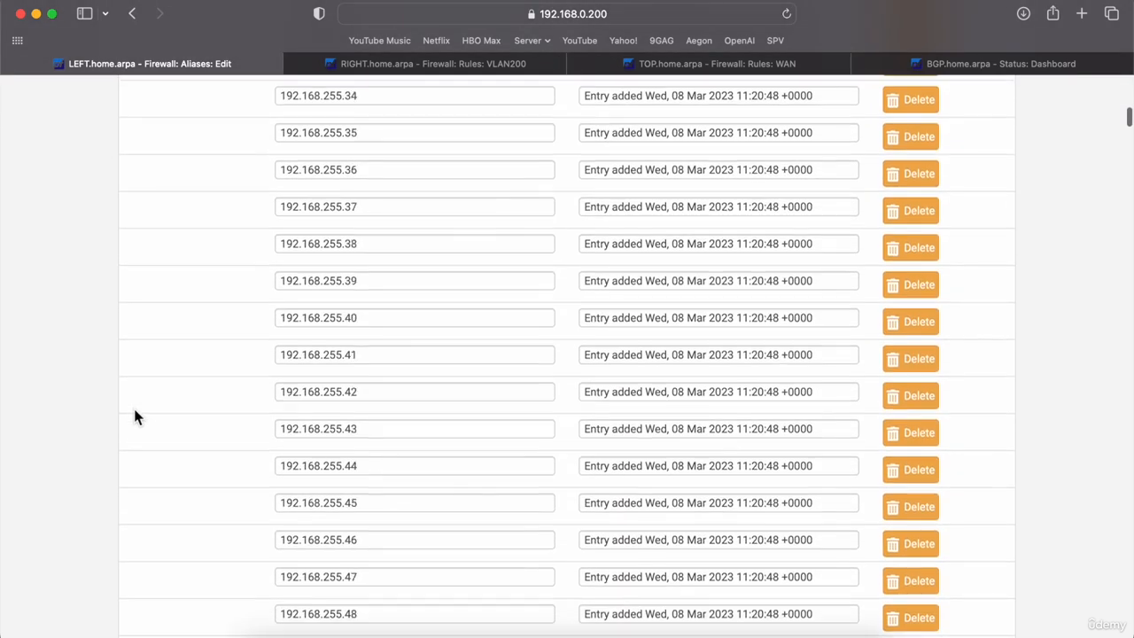
pyautogui.scroll(-20, 136, 417)
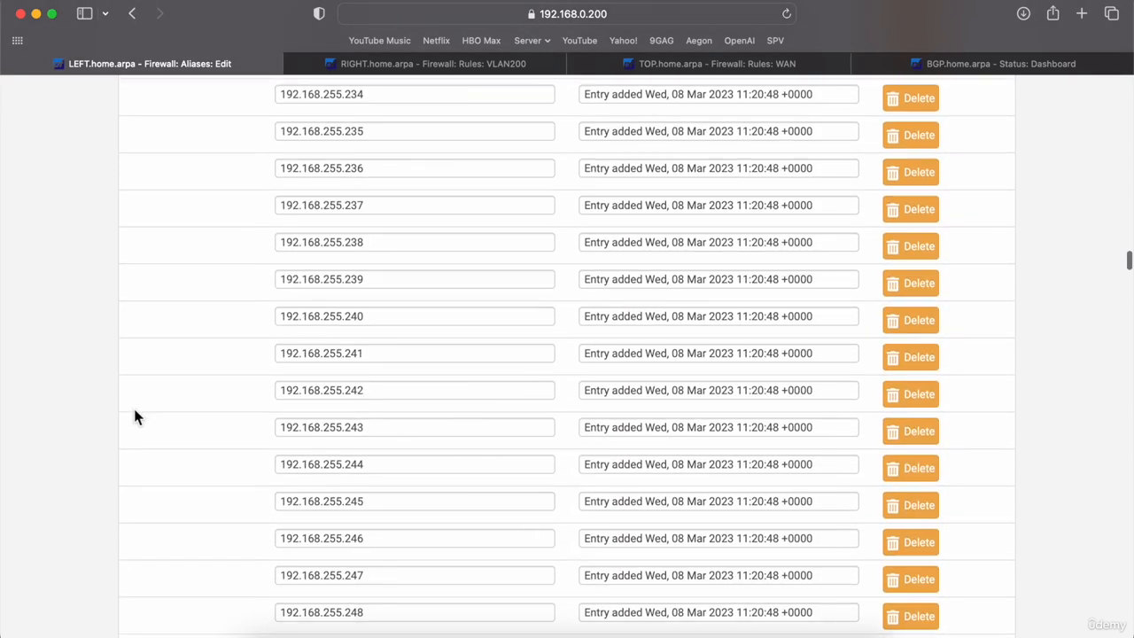
pyautogui.scroll(-20, 135, 417)
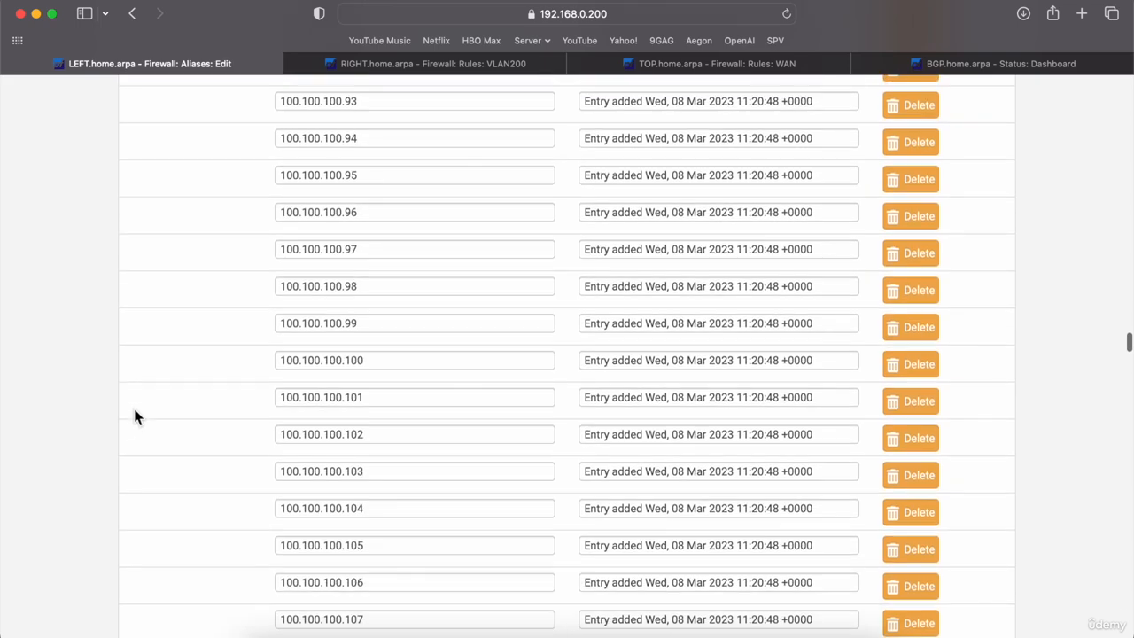
pyautogui.scroll(-5, 135, 417)
pyautogui.scroll(20, 134, 417)
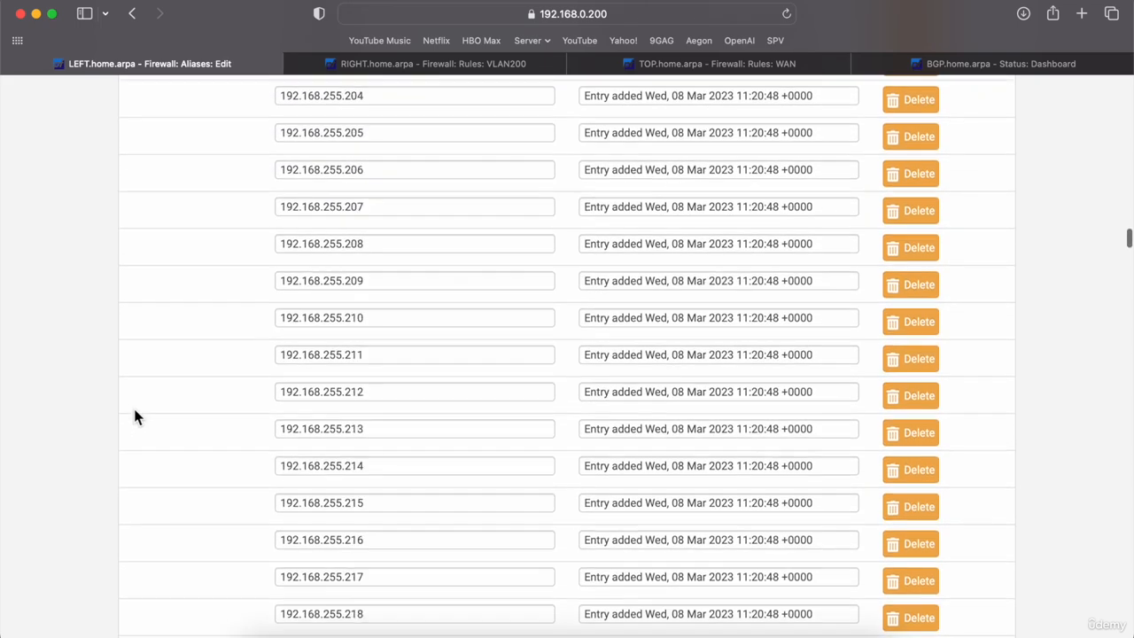
pyautogui.scroll(20, 135, 414)
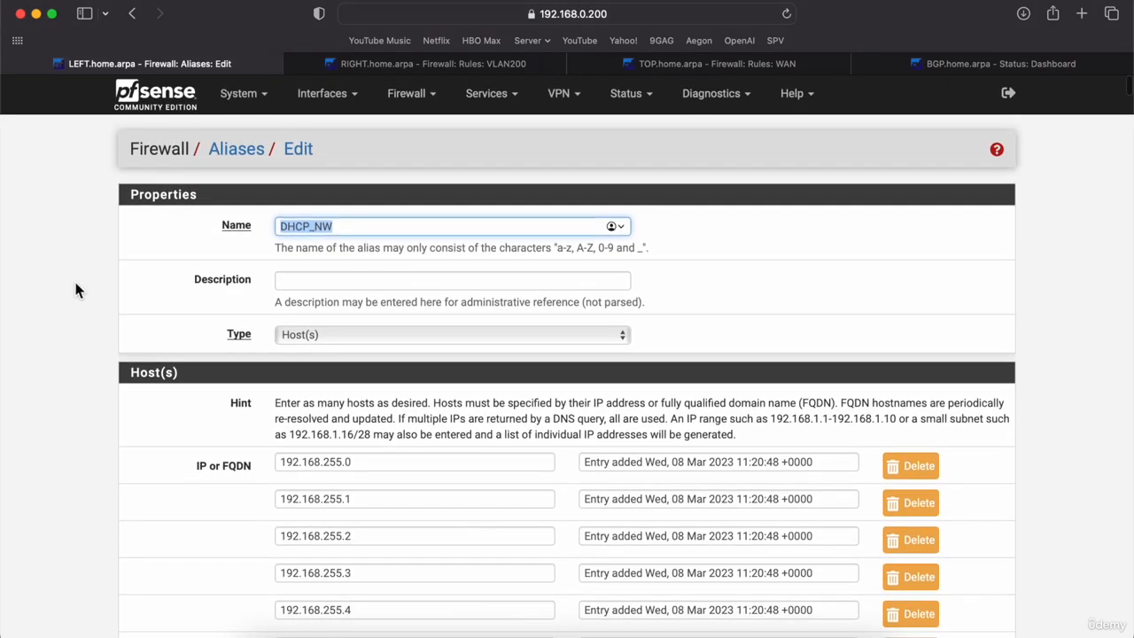
# Leave the alias unsaved and return to the LEFT firewall's WAN rules
pyautogui.click(168, 97)
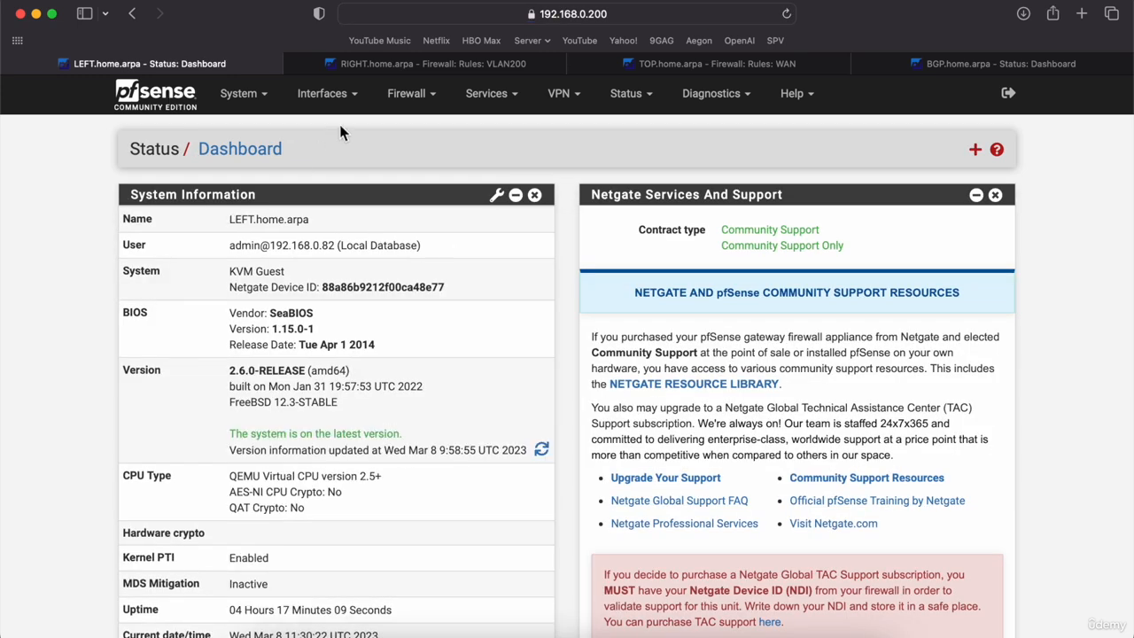
pyautogui.click(407, 93)
pyautogui.click(408, 182)
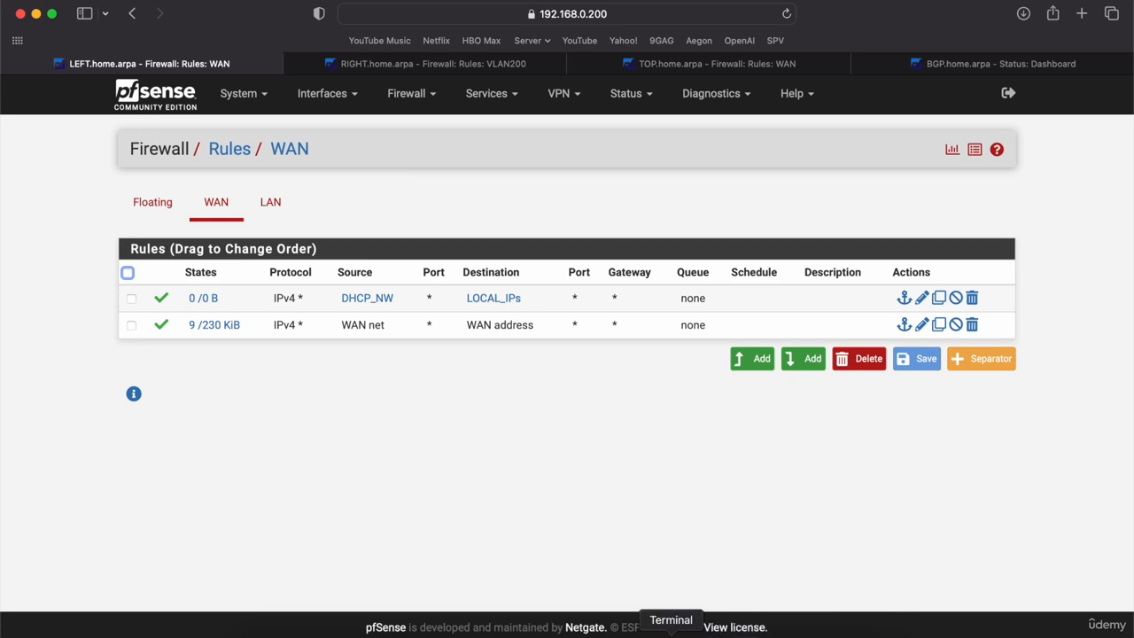
# Switch to Terminal, repeat the ping to 1.1.1.1 from VLAN100 and check the packet capture on 192.168.0.201
pyautogui.click(670, 631)
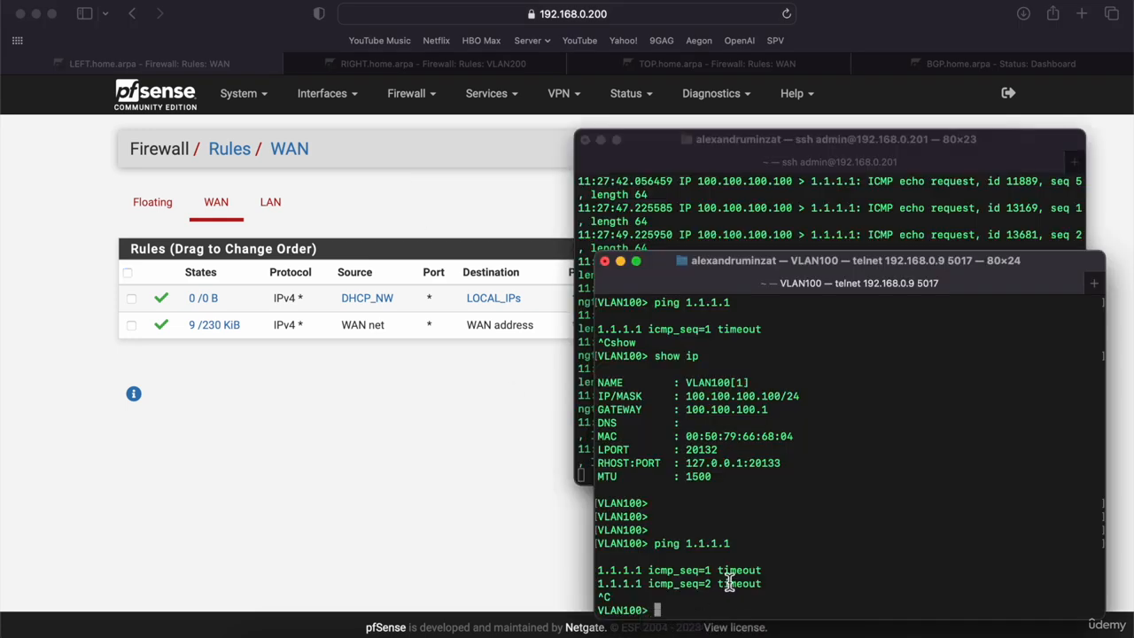
pyautogui.press('Up')
pyautogui.press('Return')
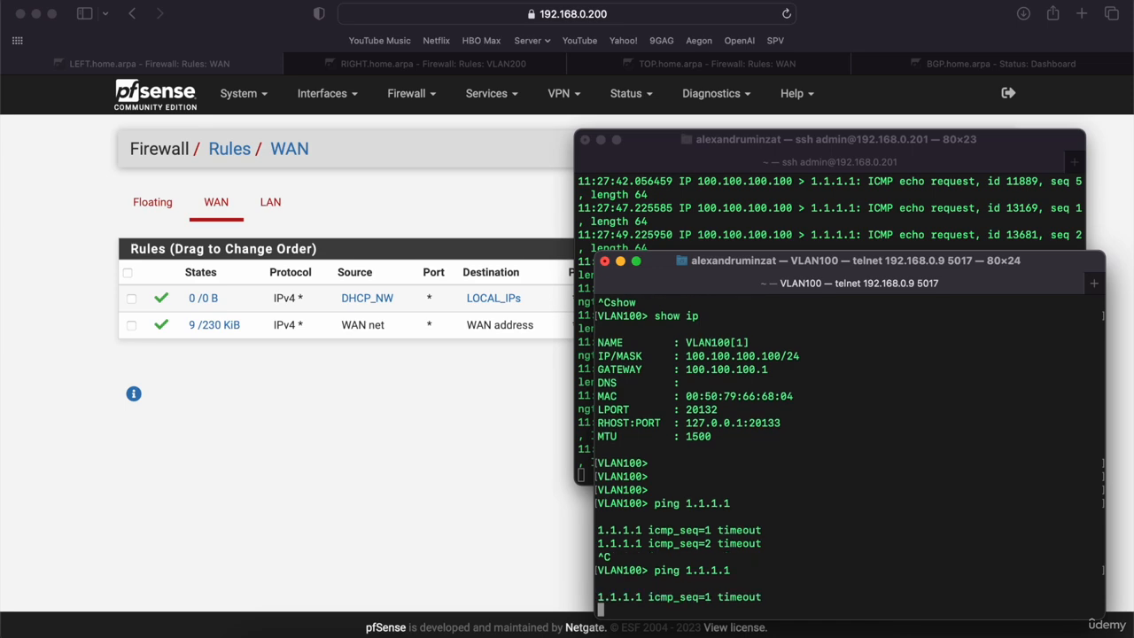
pyautogui.click(730, 142)
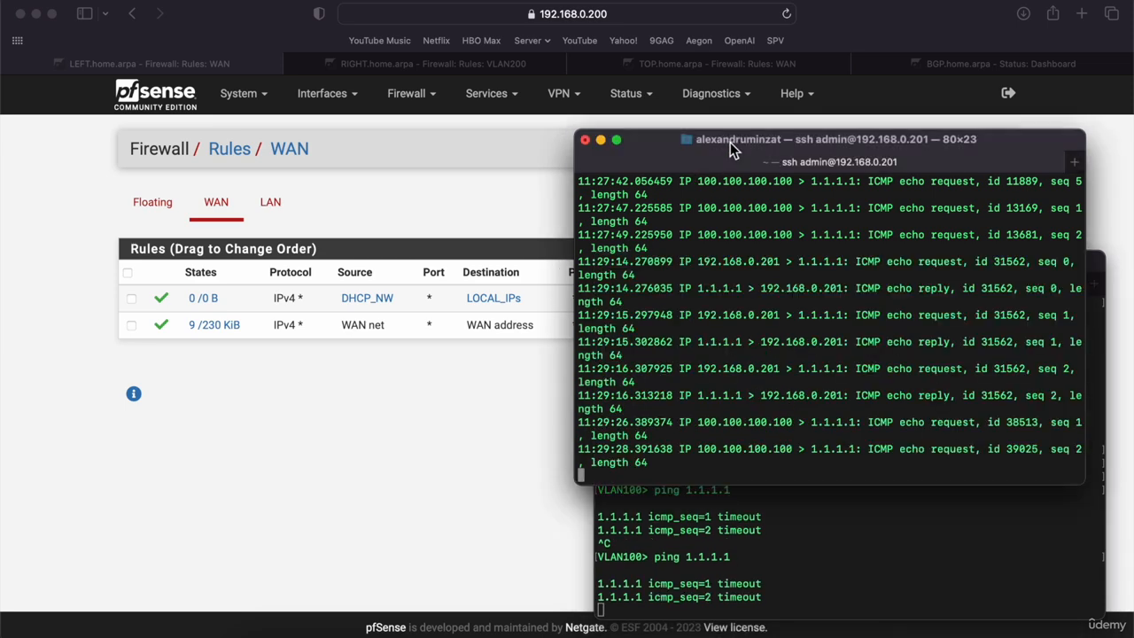
pyautogui.moveTo(729, 142); pyautogui.dragTo(330, 179)
pyautogui.click(673, 201)
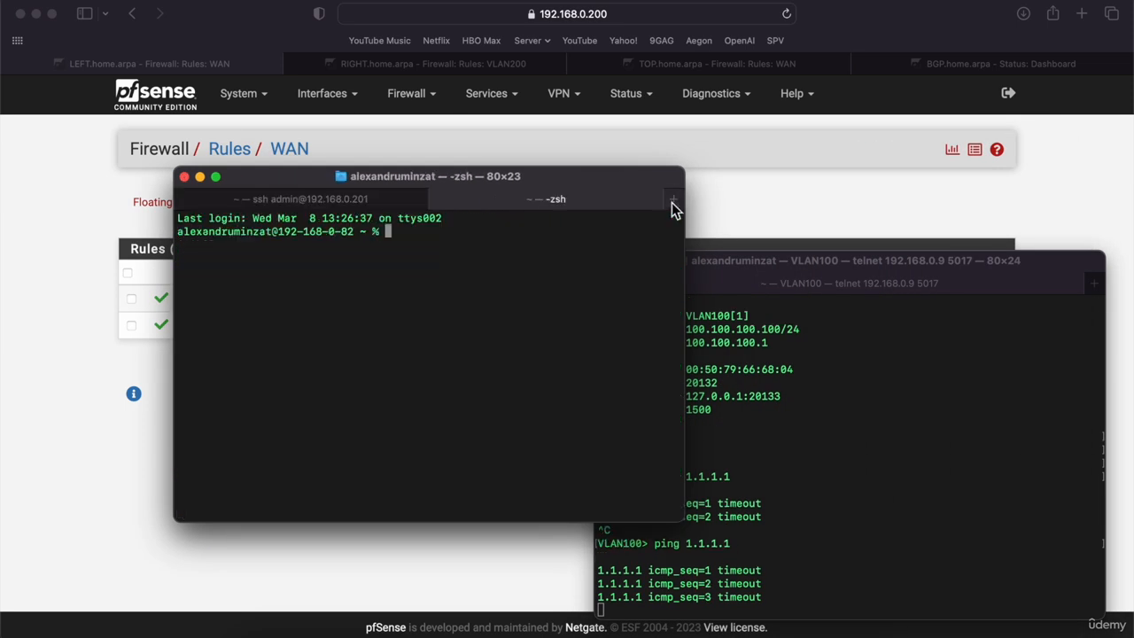
pyautogui.write('ssh a')
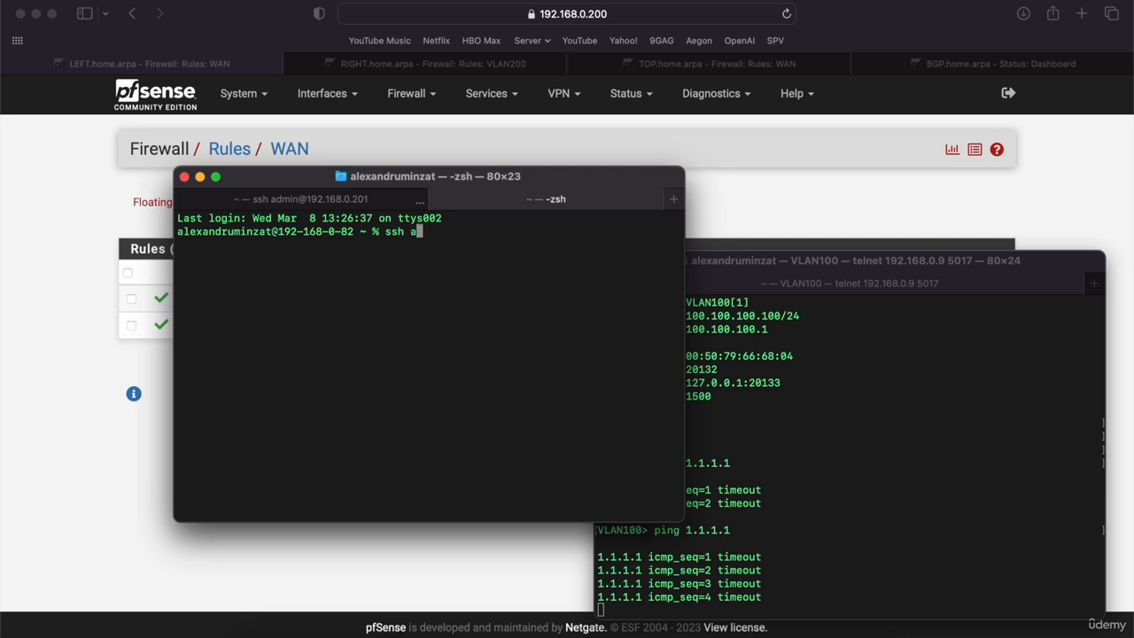
pyautogui.write('dmin@1')
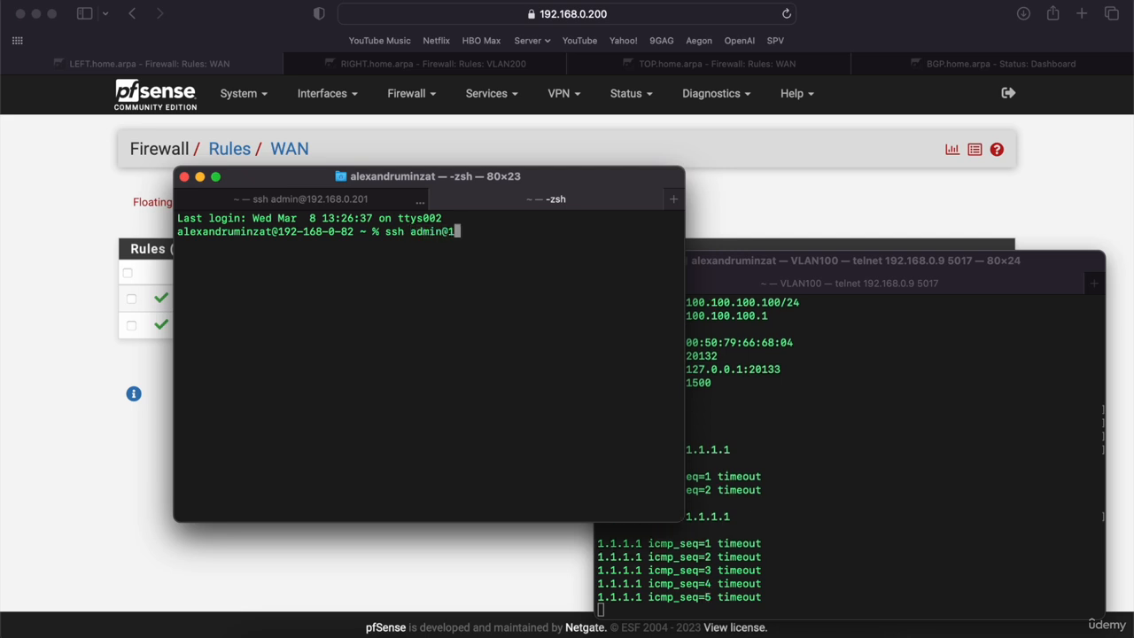
pyautogui.write('92.16')
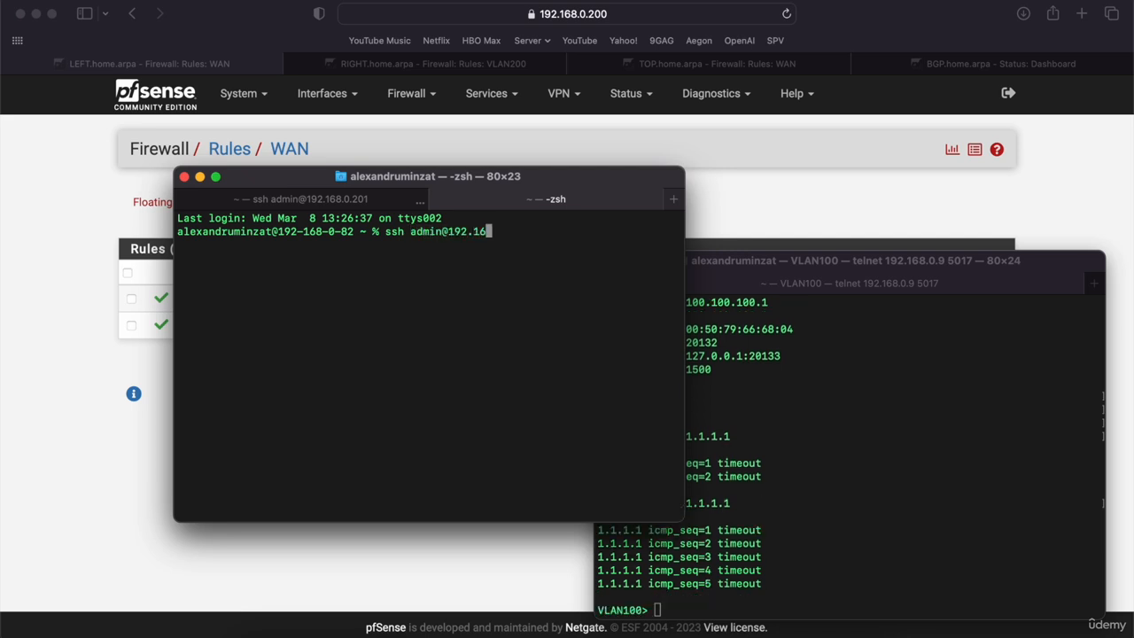
pyautogui.write('8.0.200')
pyautogui.press('Return')
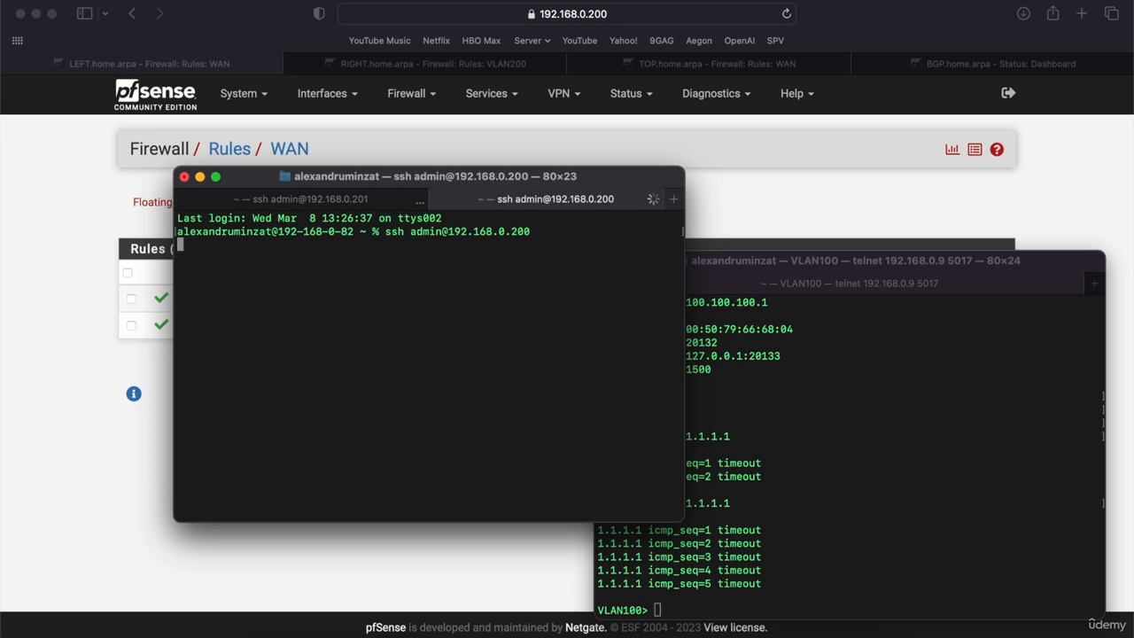
# Enable the Secure Shell server in the LEFT firewall's advanced Admin Access settings and save the change
pyautogui.click(272, 98)
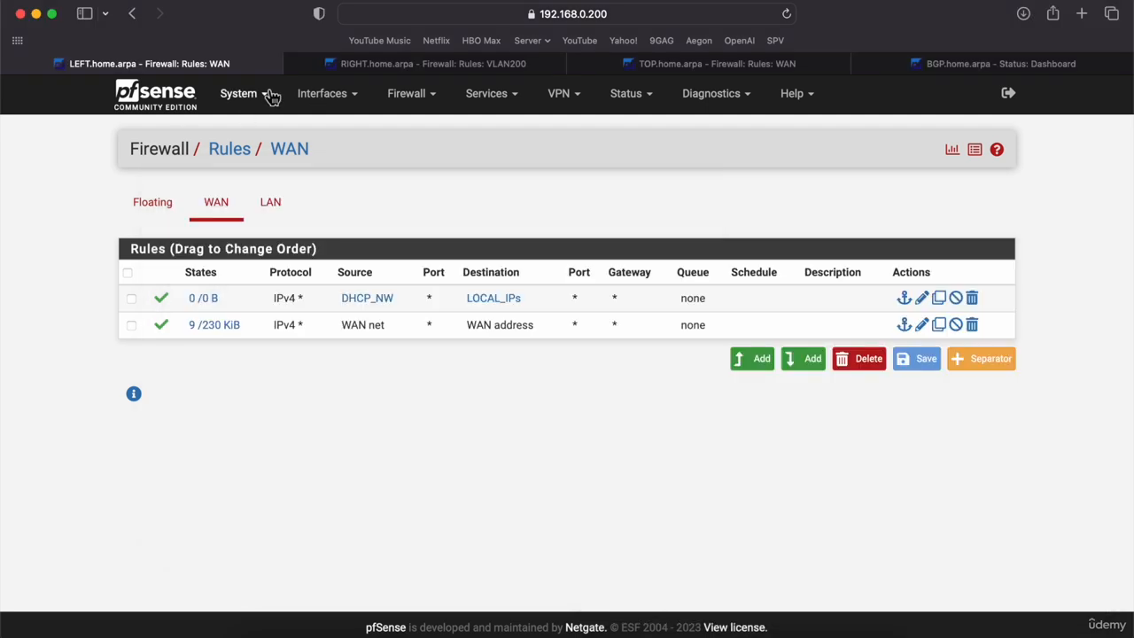
pyautogui.click(272, 98)
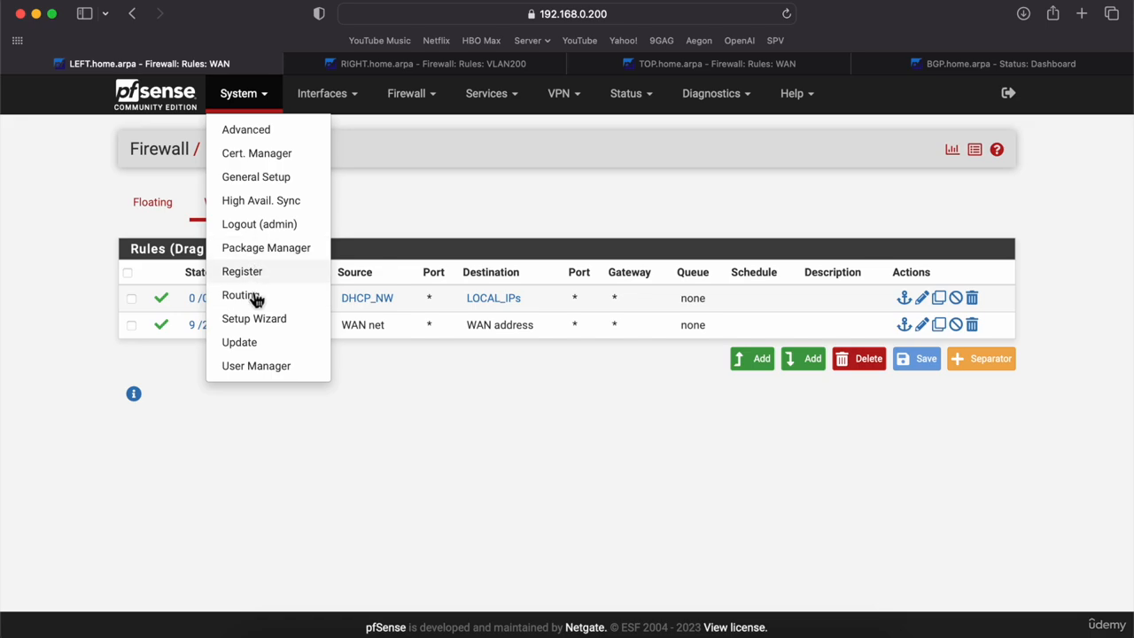
pyautogui.click(248, 131)
pyautogui.scroll(-10, 147, 374)
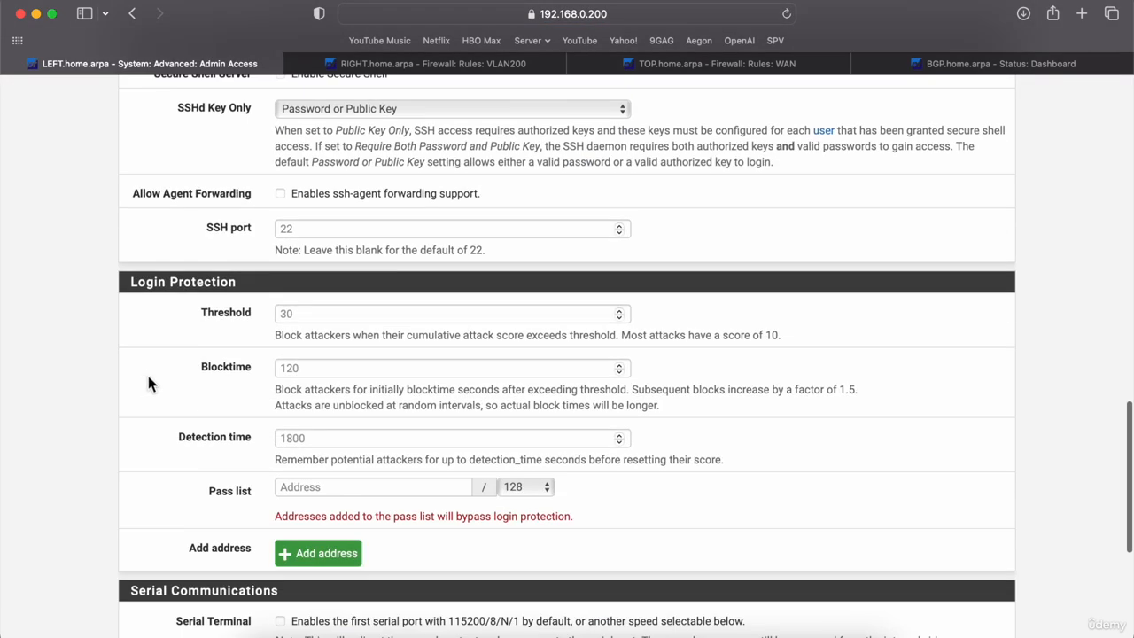
pyautogui.scroll(5, 148, 375)
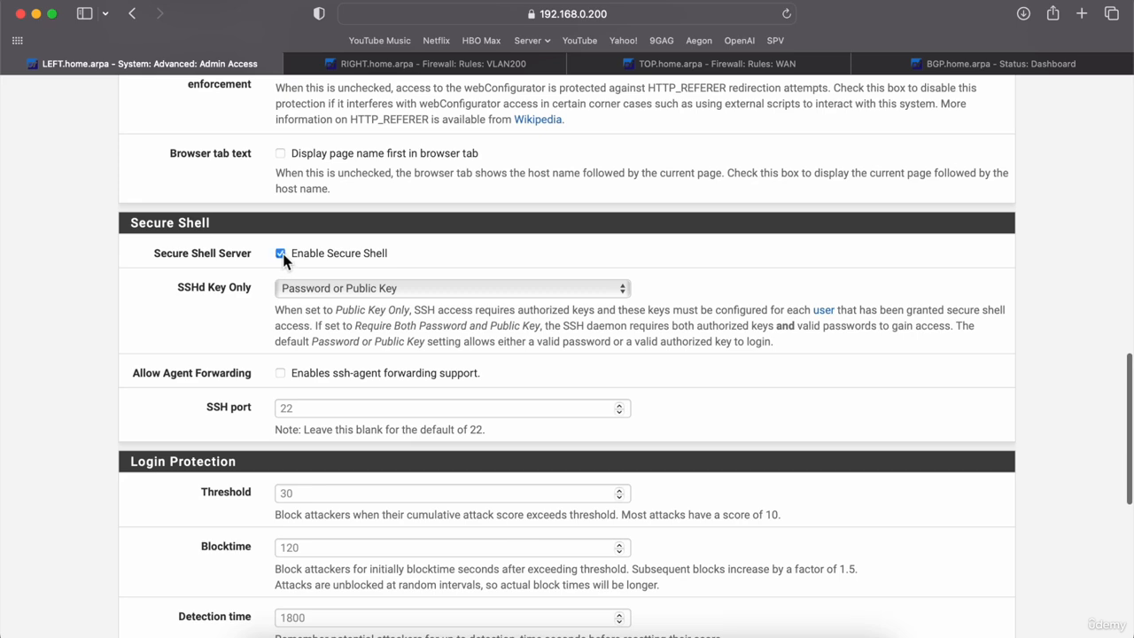
pyautogui.scroll(-10, 284, 259)
pyautogui.click(306, 561)
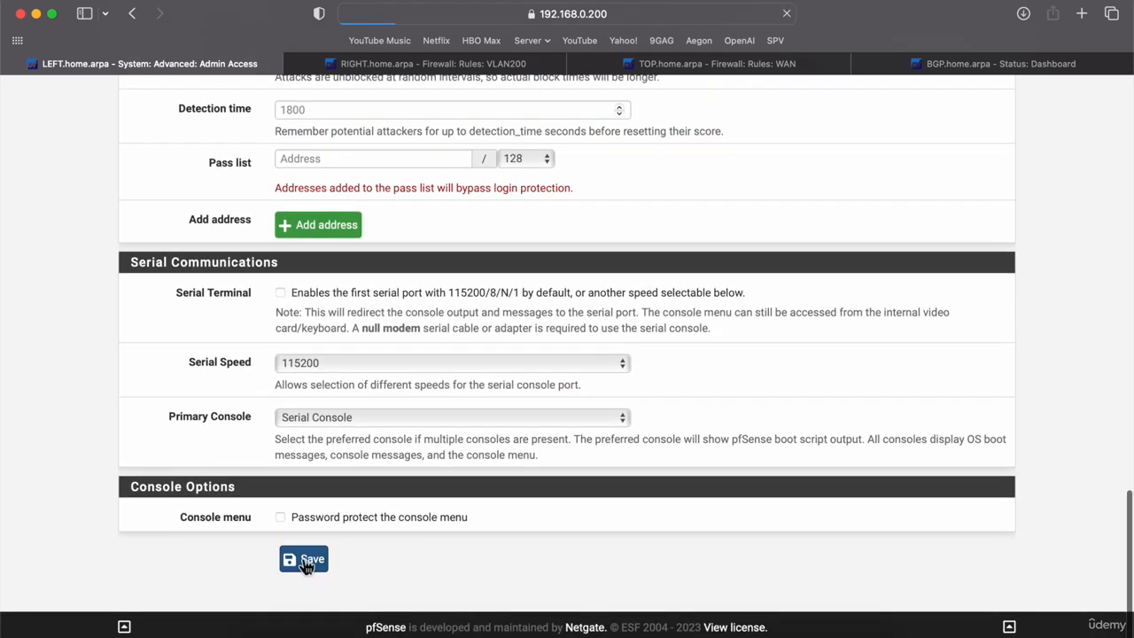
# Switch to Terminal and start a continuous ping from VLAN100 with "ping 1.1.1.1 -t"
pyautogui.click(671, 631)
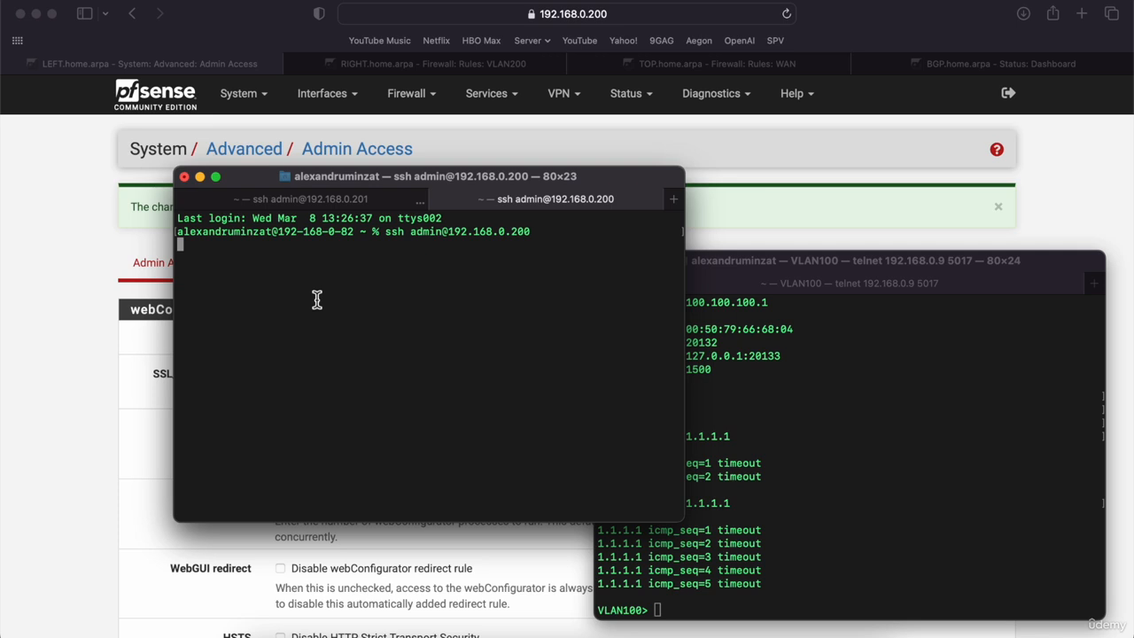
pyautogui.click(730, 430)
pyautogui.press('Up')
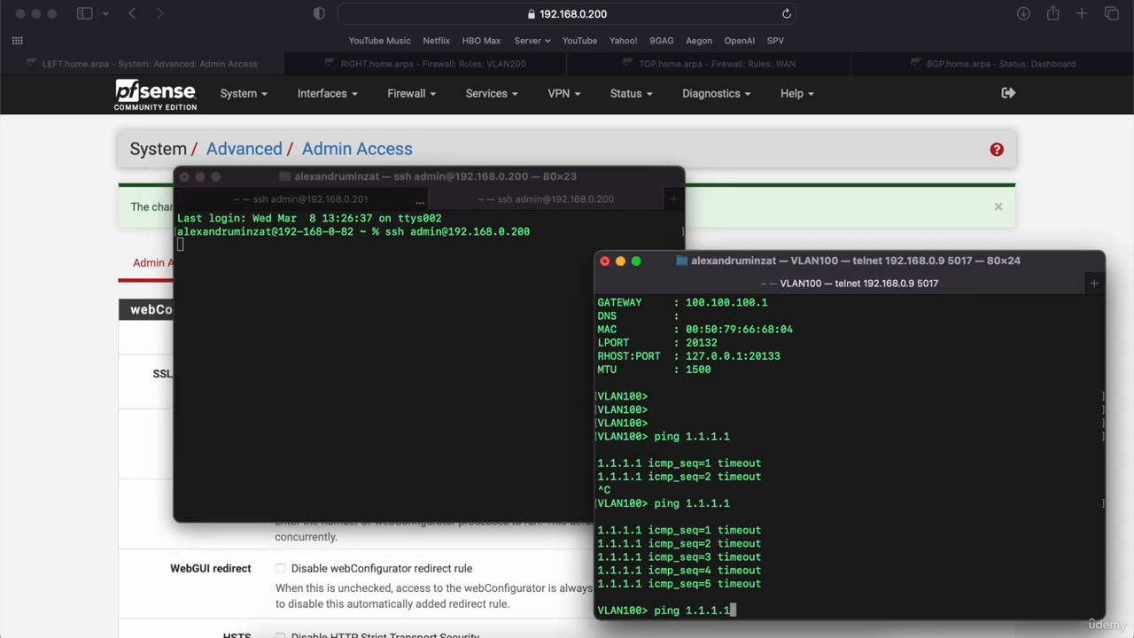
pyautogui.write('-t')
pyautogui.press('Return')
pyautogui.click(424, 408)
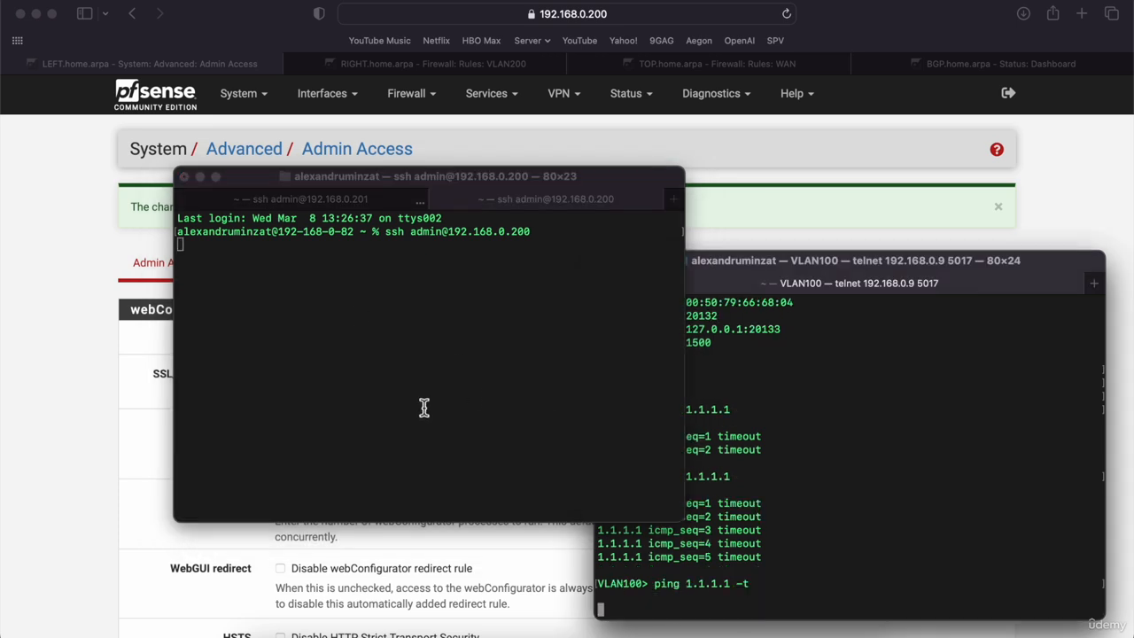
pyautogui.press('Return')
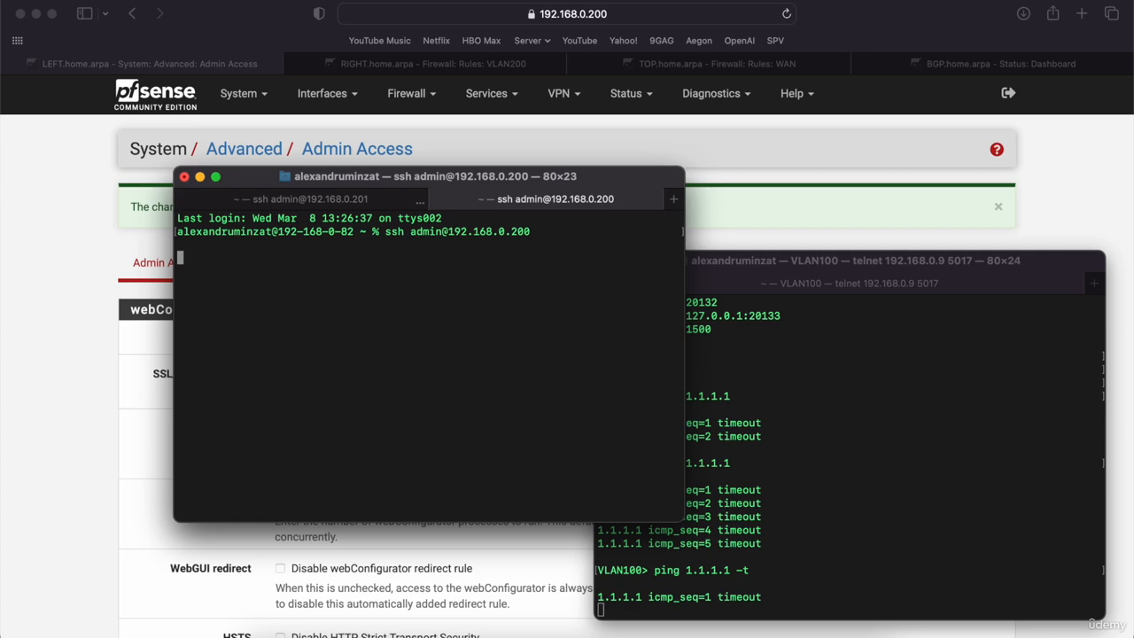
pyautogui.hotkey('ctrl', 'c')
pyautogui.press('Up')
pyautogui.press('Return')
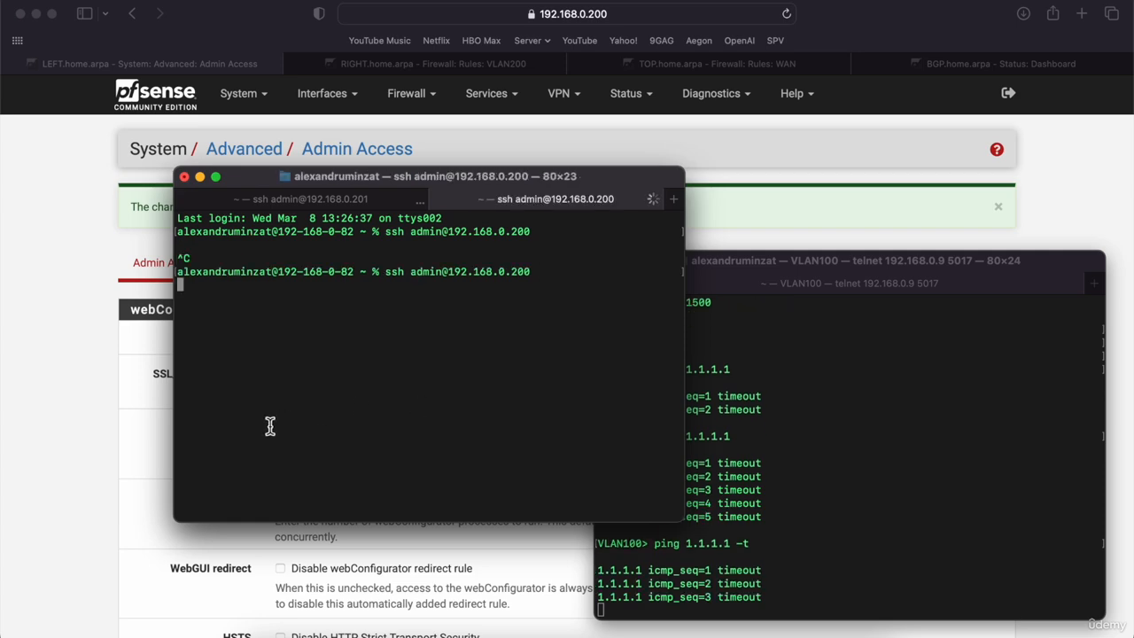
pyautogui.click(108, 439)
pyautogui.scroll(-15, 108, 439)
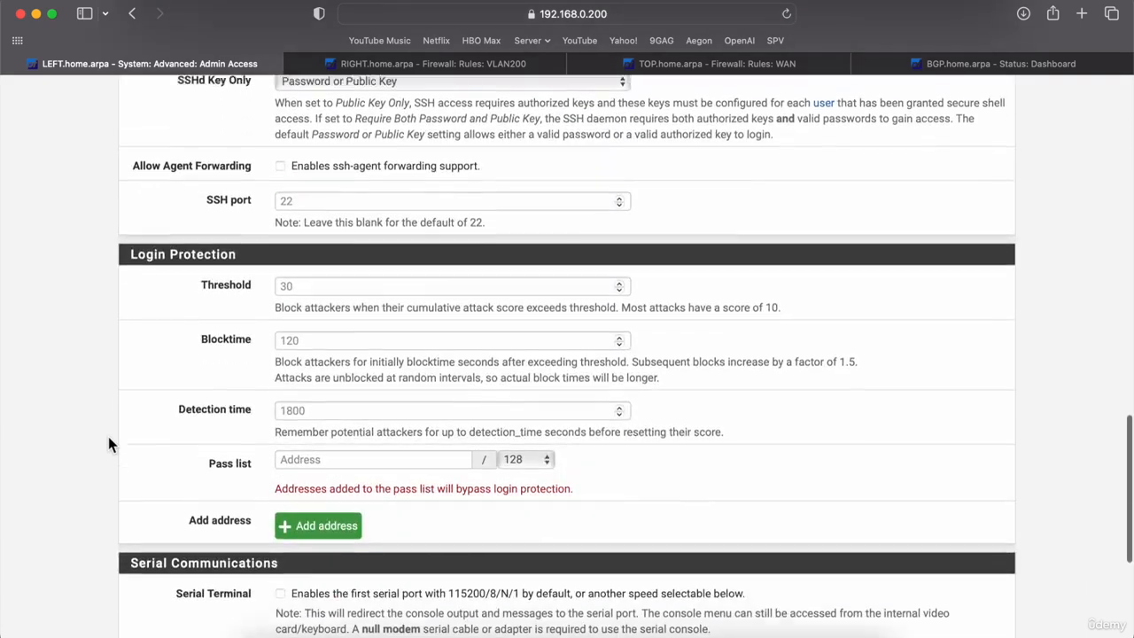
pyautogui.scroll(3, 108, 436)
pyautogui.scroll(-10, 108, 436)
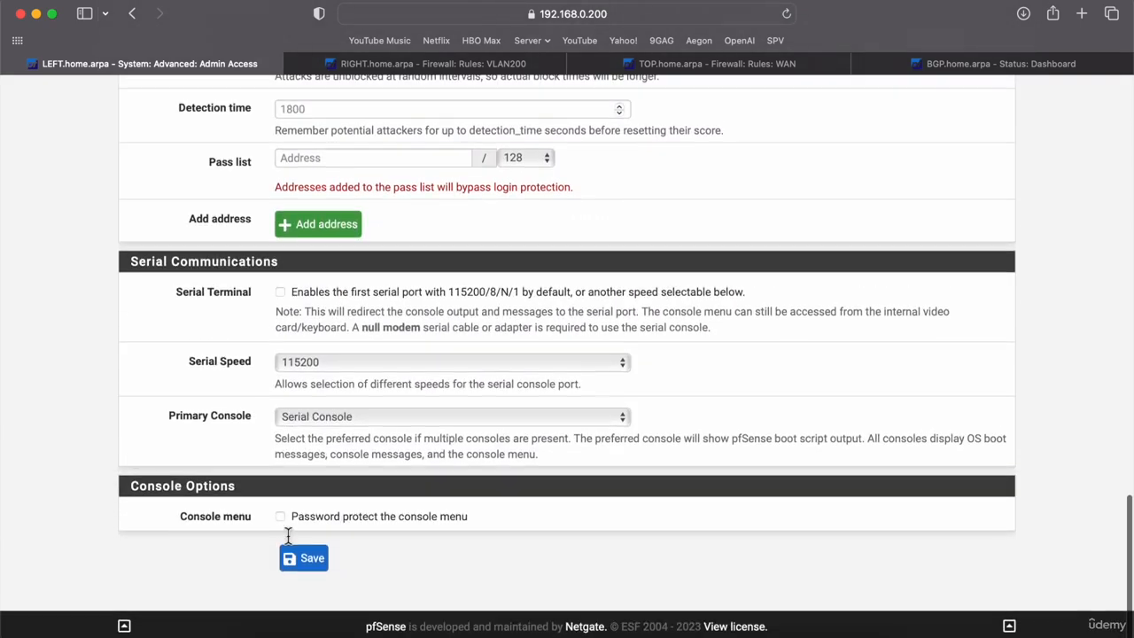
# Return to Terminal, accept the SSH host key with "yes" and log in with the admin account's password
pyautogui.click(672, 627)
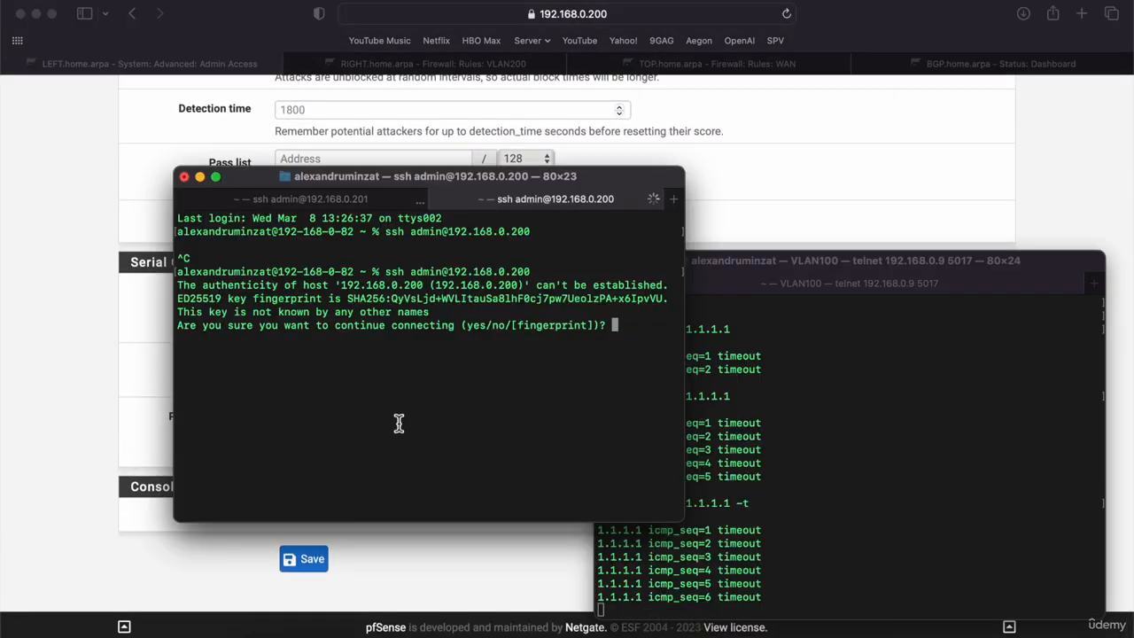
pyautogui.write('yes')
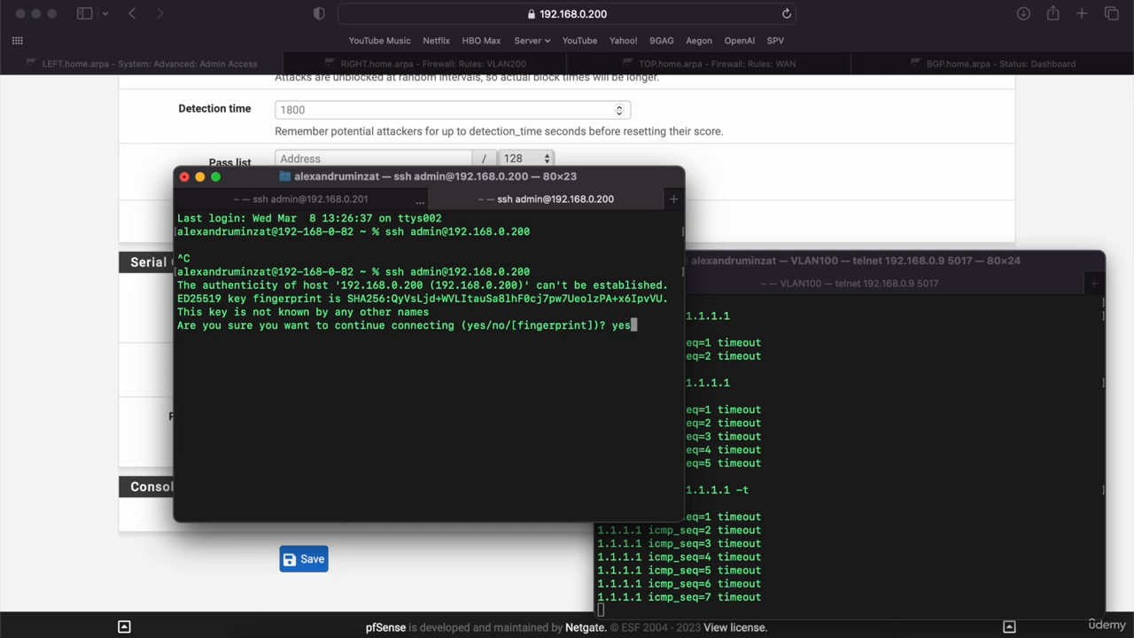
pyautogui.press('Return')
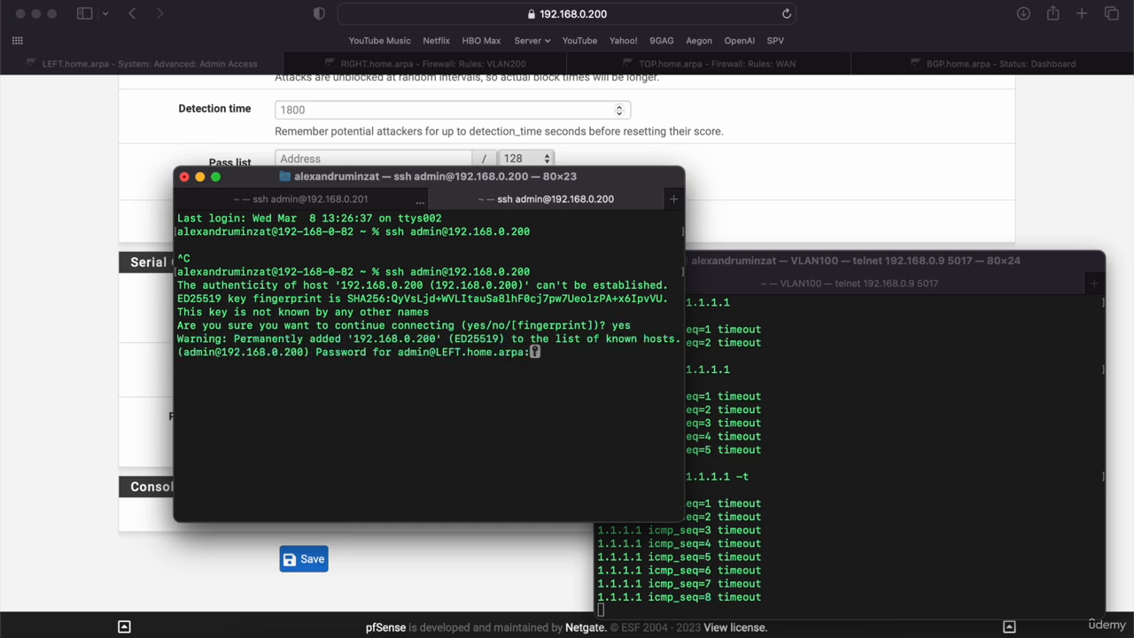
pyautogui.press('Return')
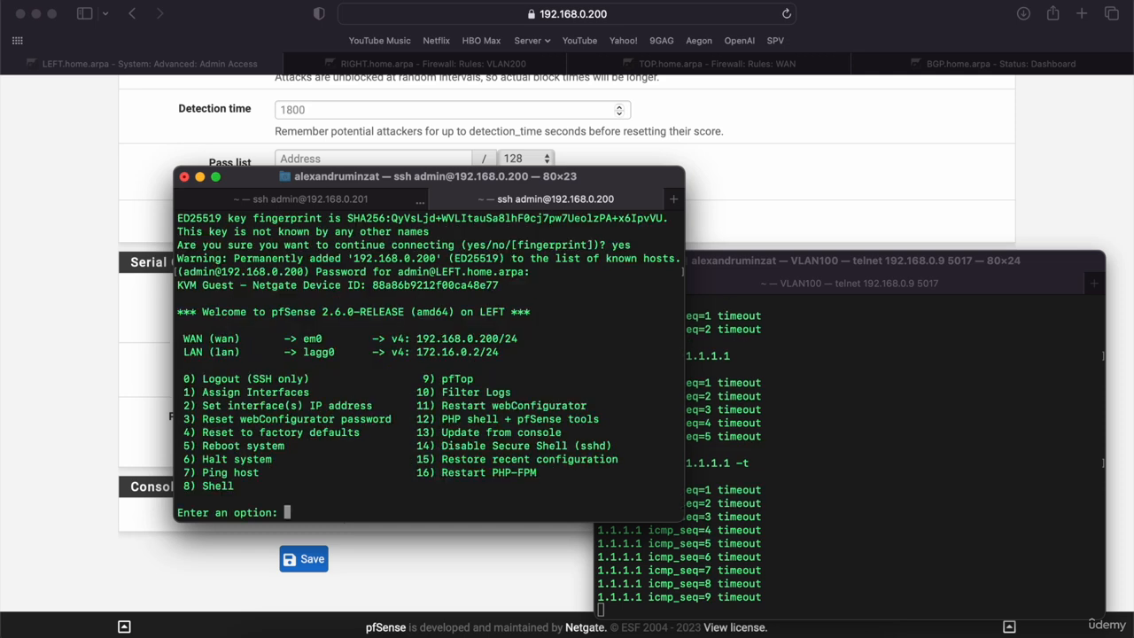
# Open the LEFT firewall's shell with option 8 and run "tcpdump -nni em0 | grep 1.1.1.1"
pyautogui.write('8')
pyautogui.press('Return')
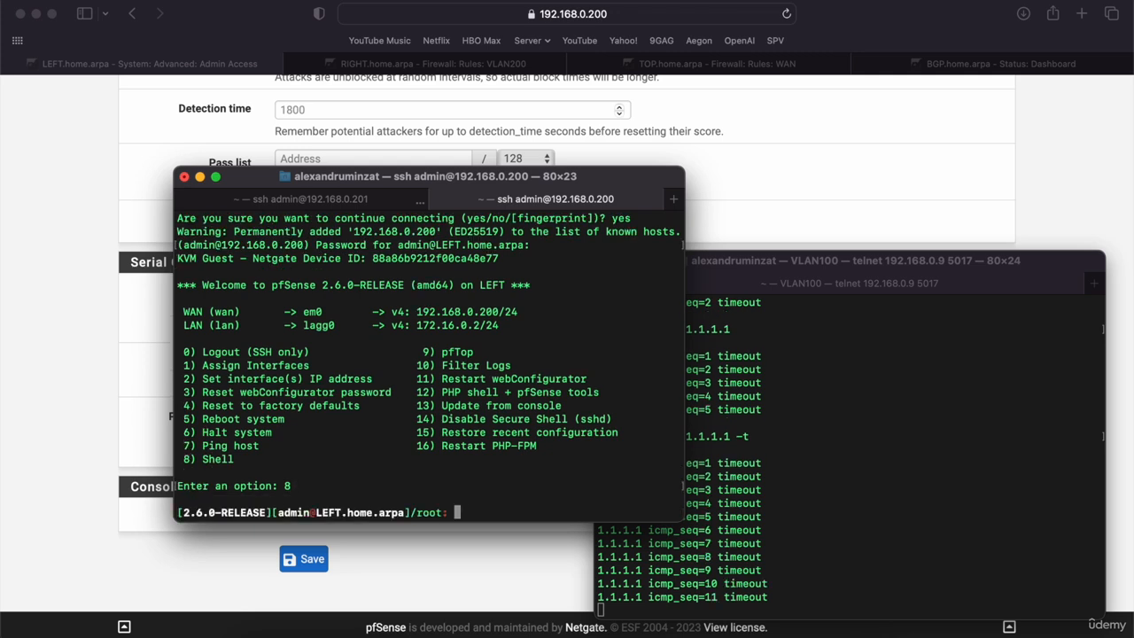
pyautogui.write('tcpdump -nni em')
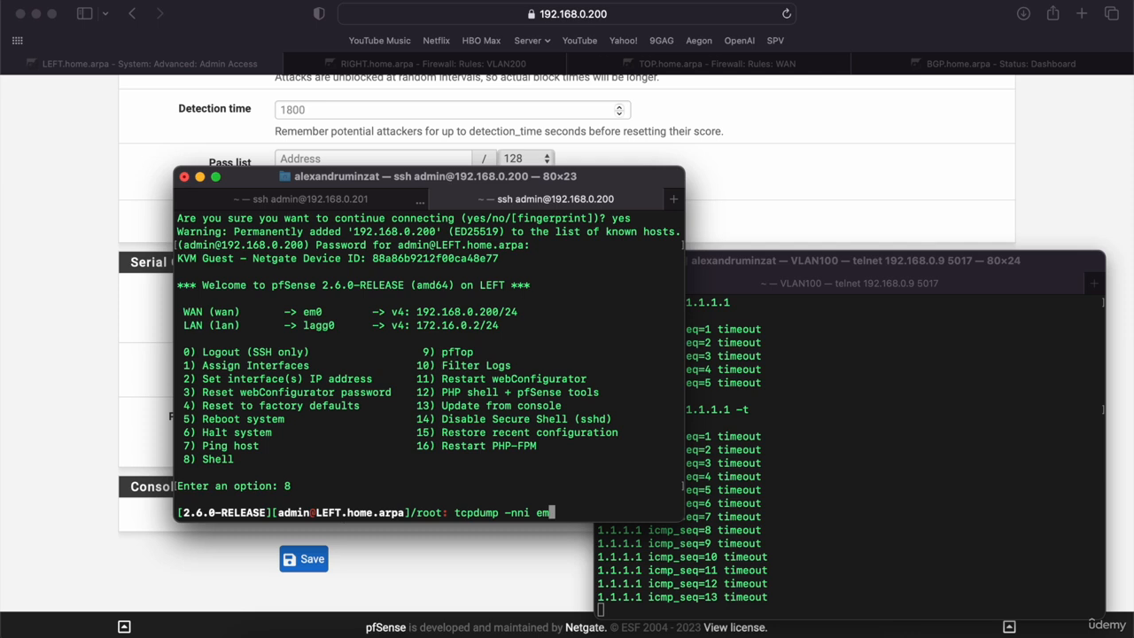
pyautogui.write('0 | g')
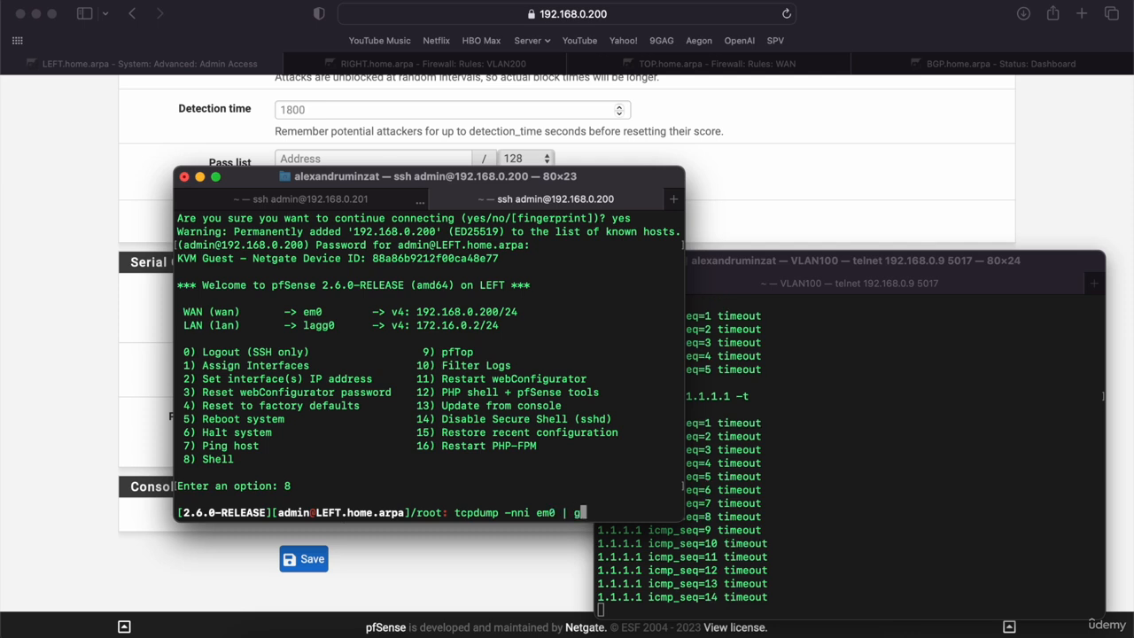
pyautogui.write('rep 1.1.1.1')
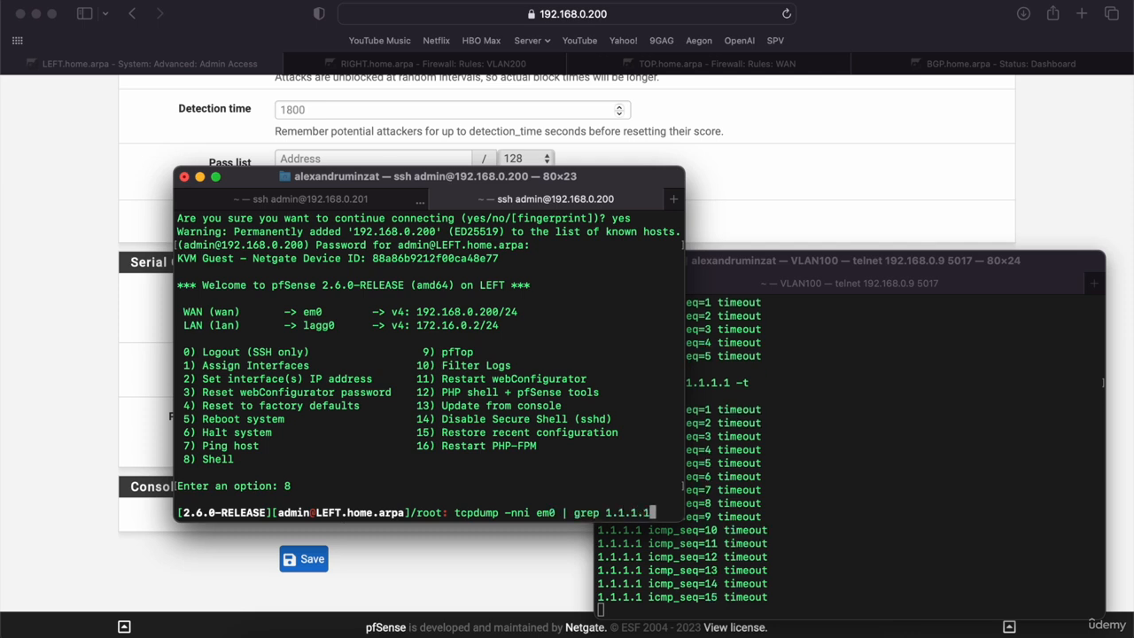
pyautogui.press('Return')
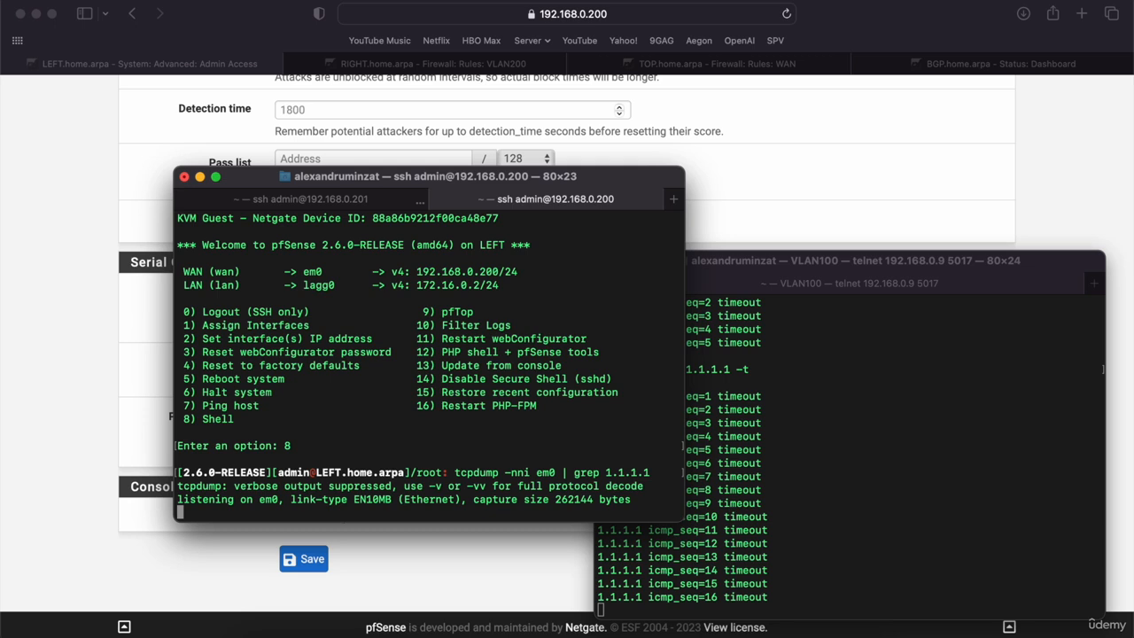
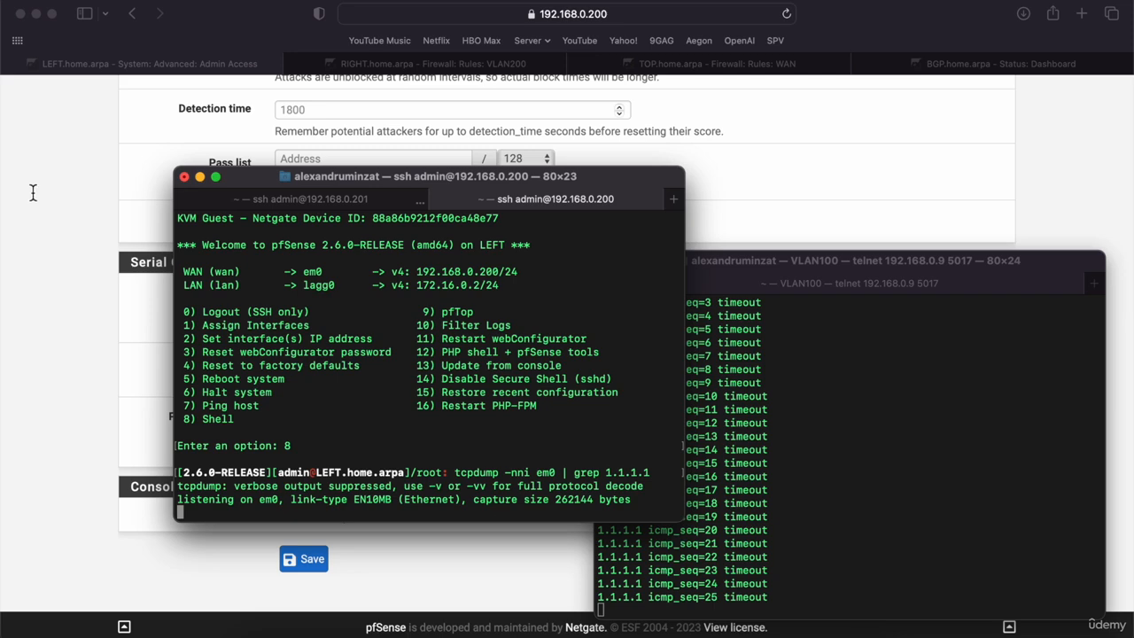
# Switch back to the browser, open the RIGHT firewall's FRR status and review its Zebra routes
pyautogui.click(70, 185)
pyautogui.click(498, 64)
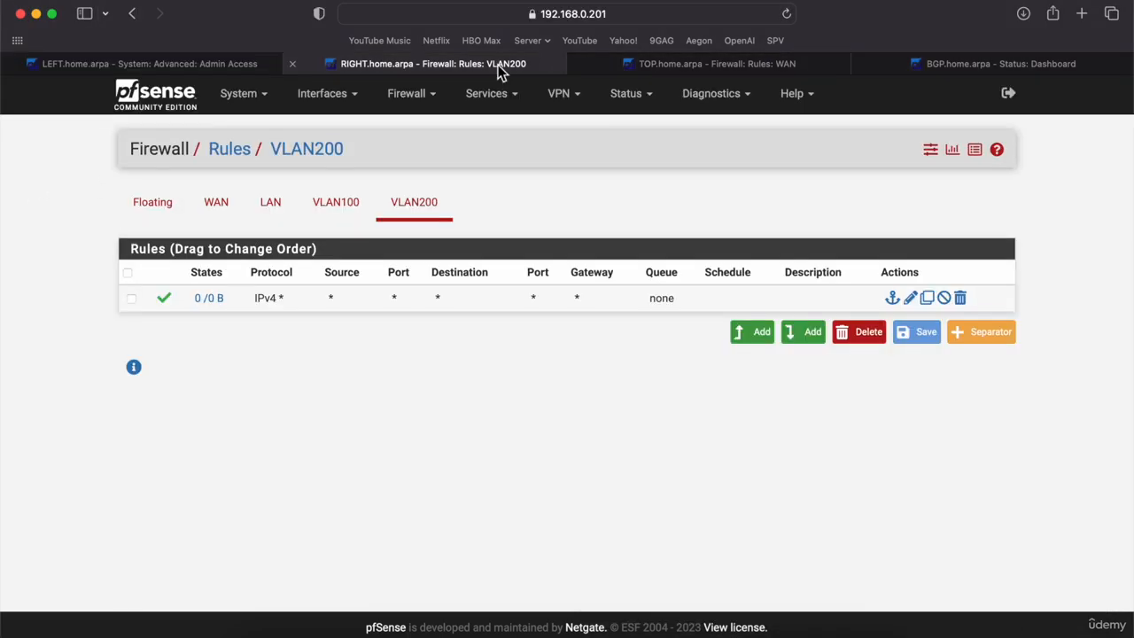
pyautogui.click(633, 106)
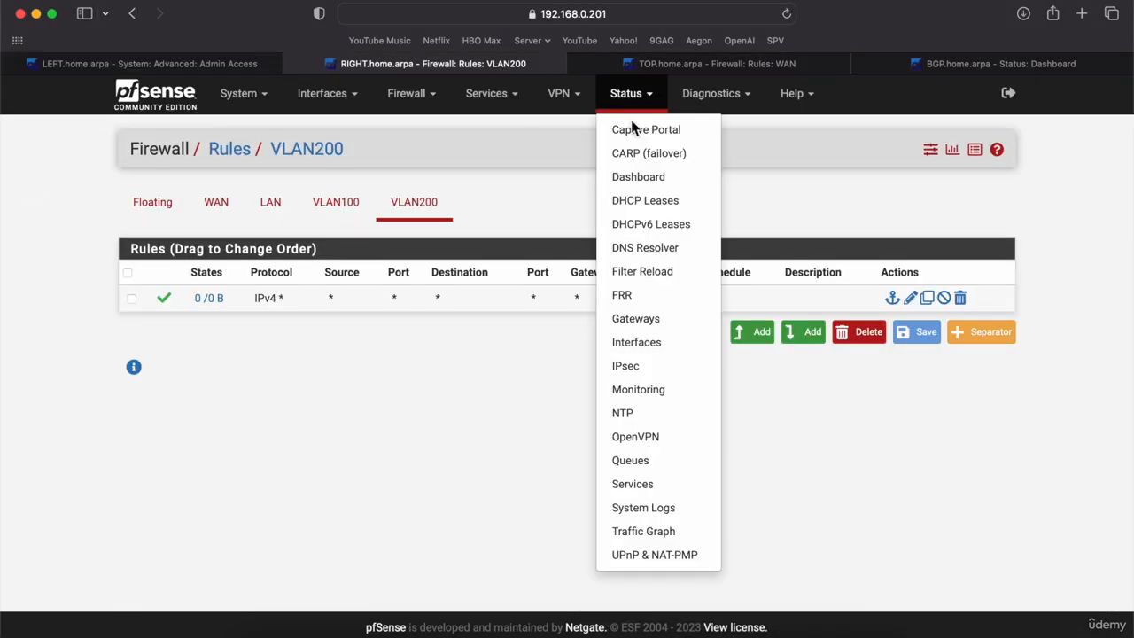
pyautogui.click(638, 294)
pyautogui.scroll(-5, 372, 459)
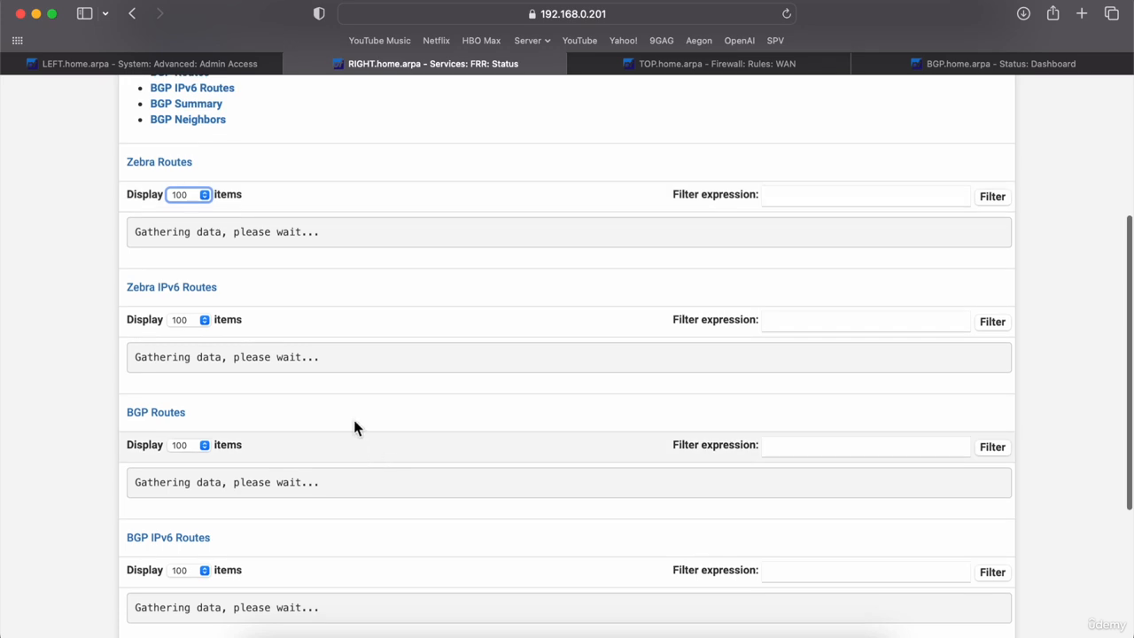
pyautogui.scroll(-5, 69, 452)
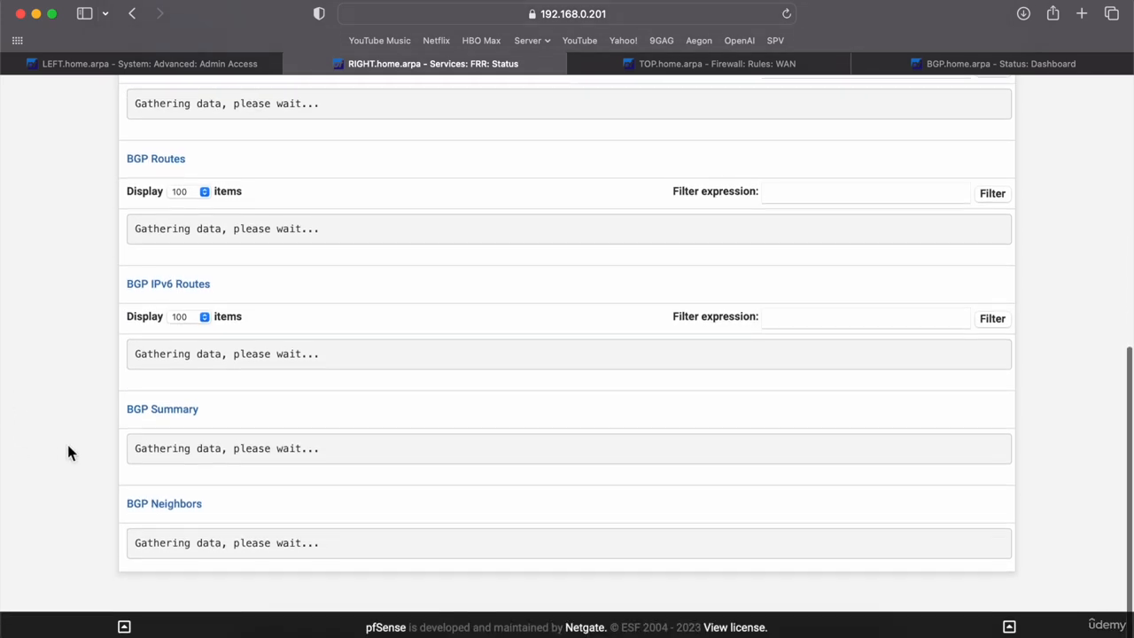
pyautogui.scroll(3, 69, 452)
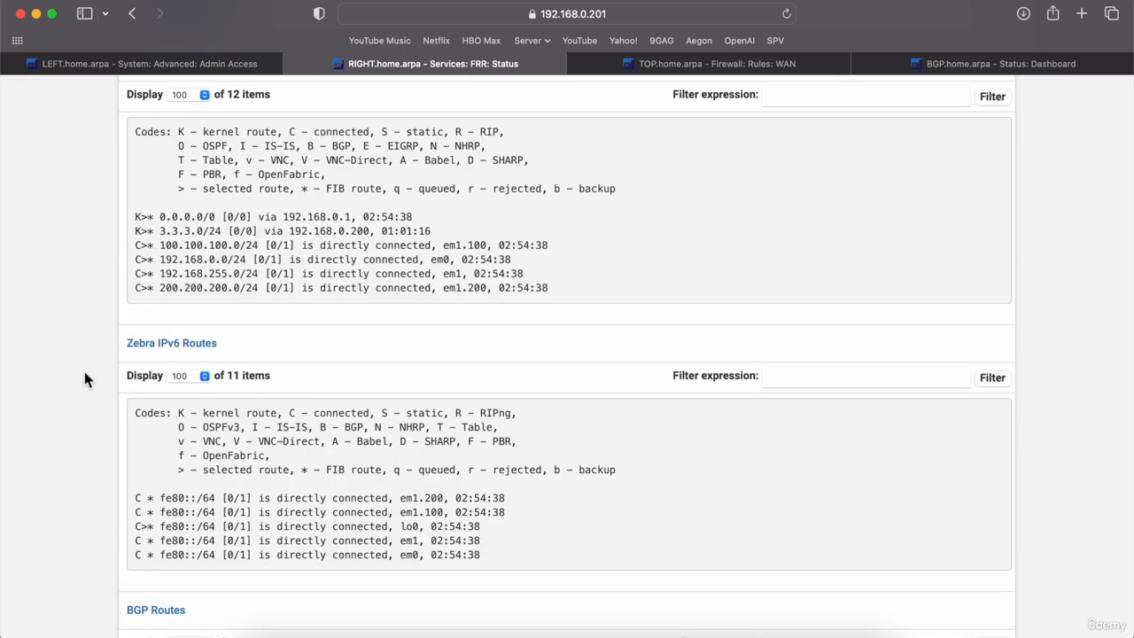
# Examine the next hop of the 1.1.1.0/24 network in the RIGHT firewall's BGP routes
pyautogui.scroll(-5, 84, 372)
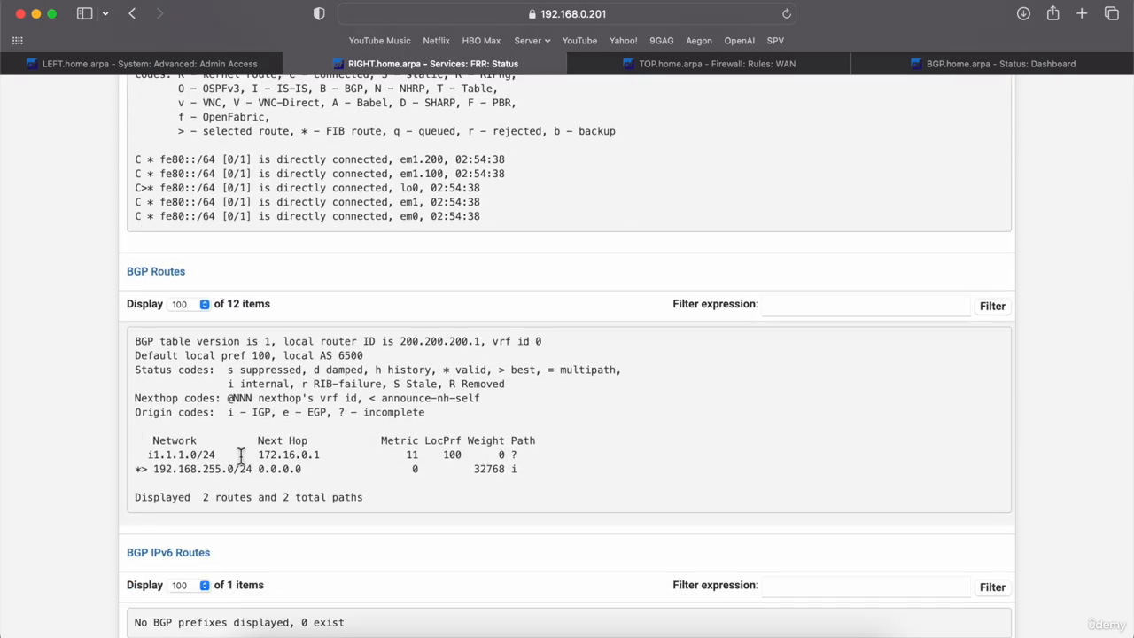
pyautogui.moveTo(325, 455); pyautogui.dragTo(271, 458)
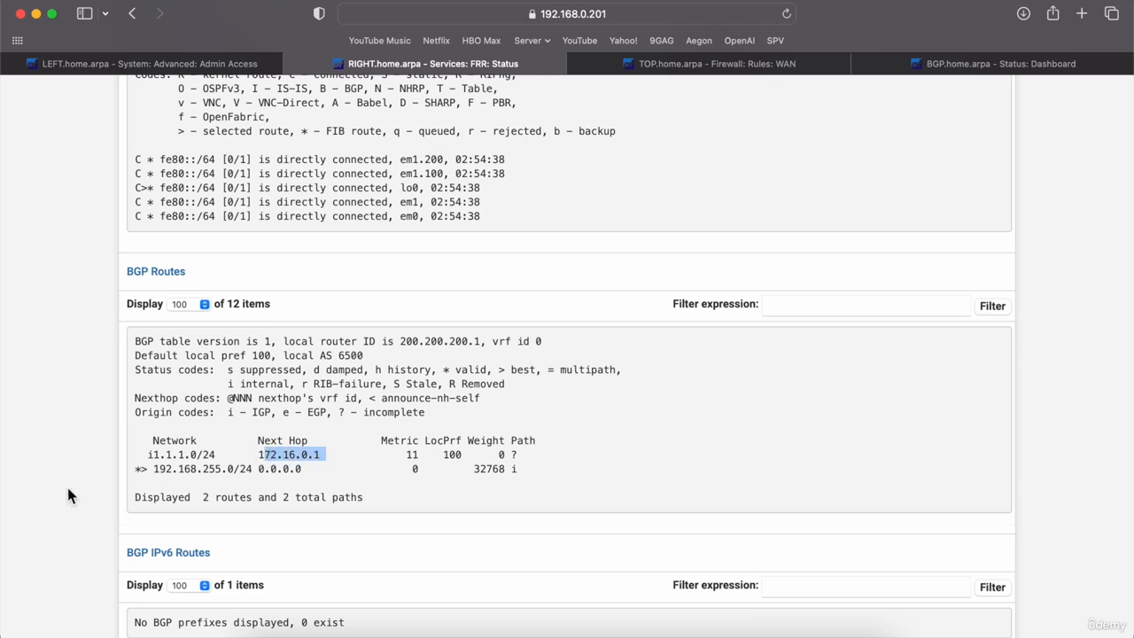
pyautogui.click(79, 461)
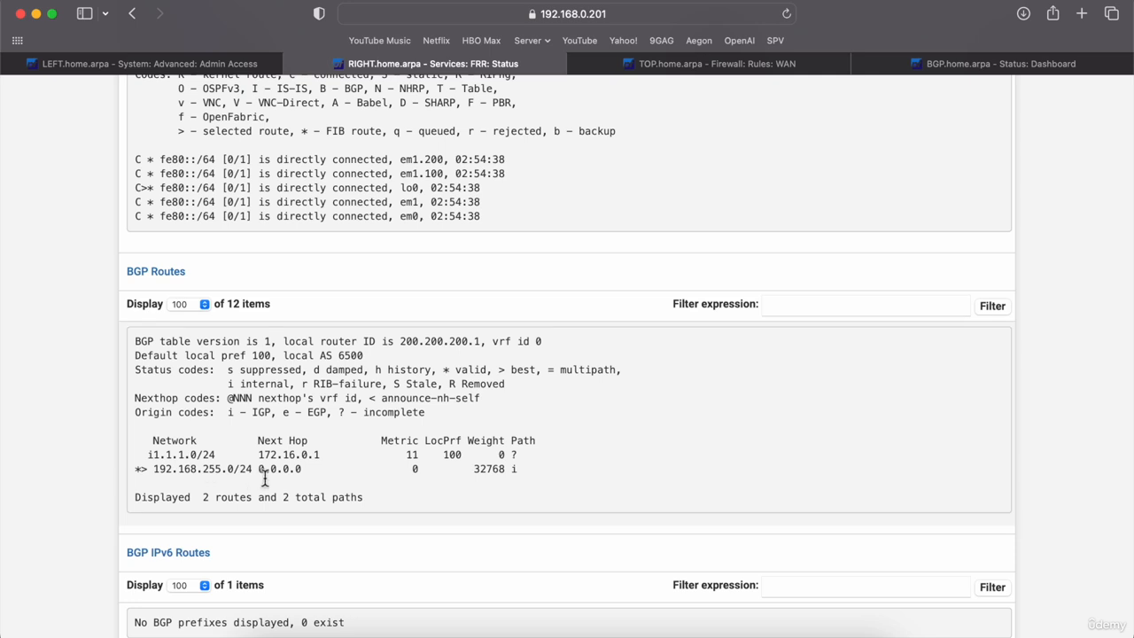
pyautogui.moveTo(326, 455); pyautogui.dragTo(256, 461)
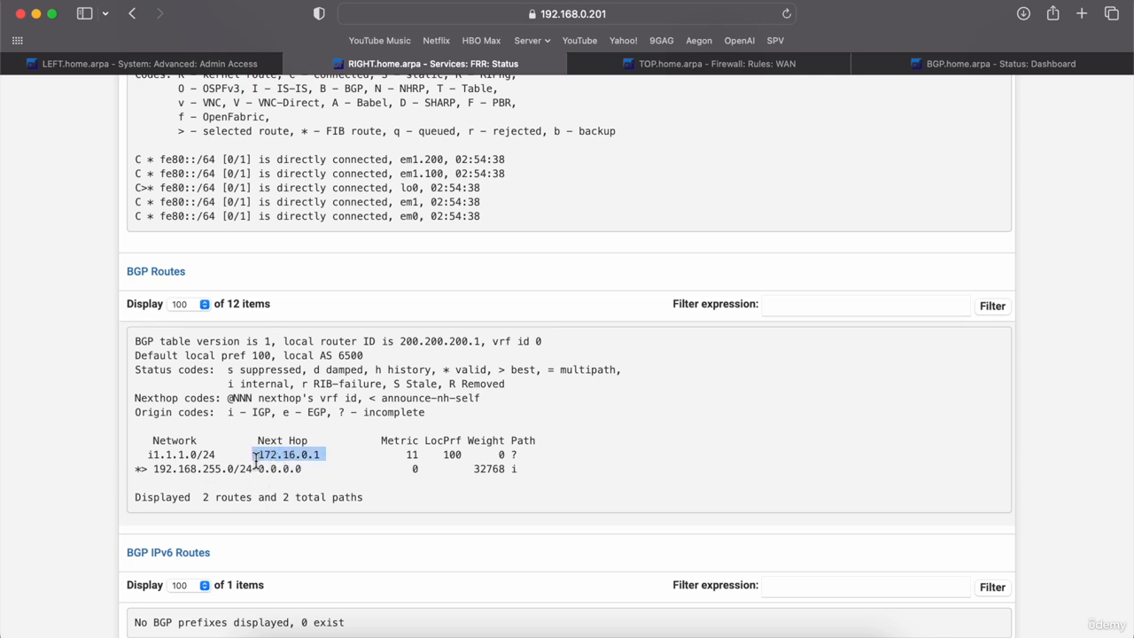
pyautogui.click(79, 404)
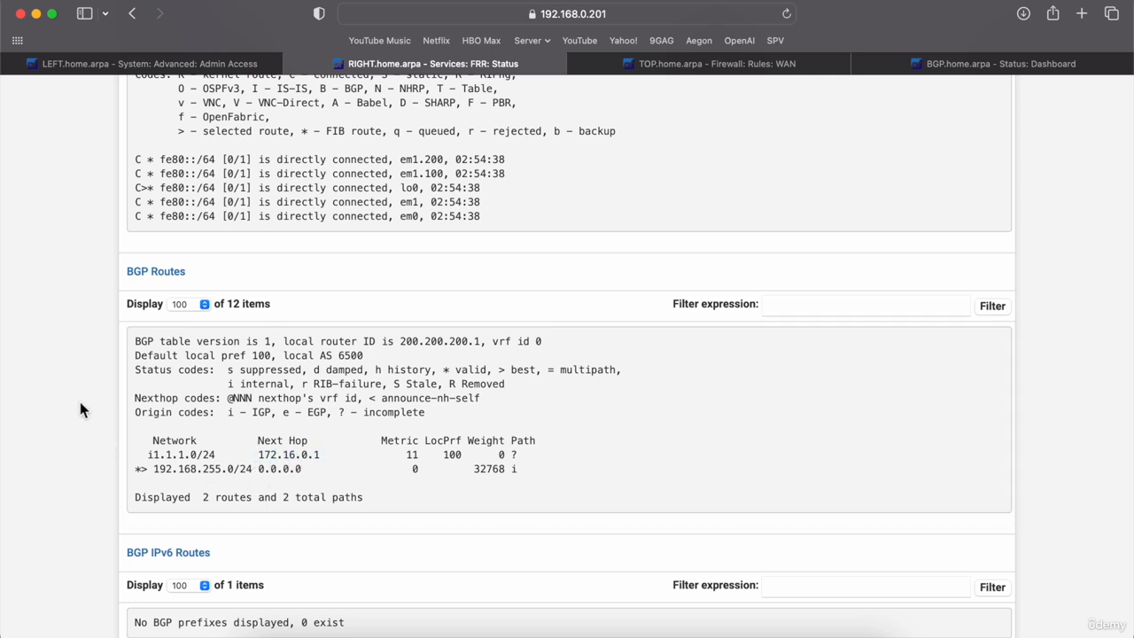
# Open the FRR BGP settings on the LEFT firewall
pyautogui.click(185, 67)
pyautogui.scroll(15, 440, 141)
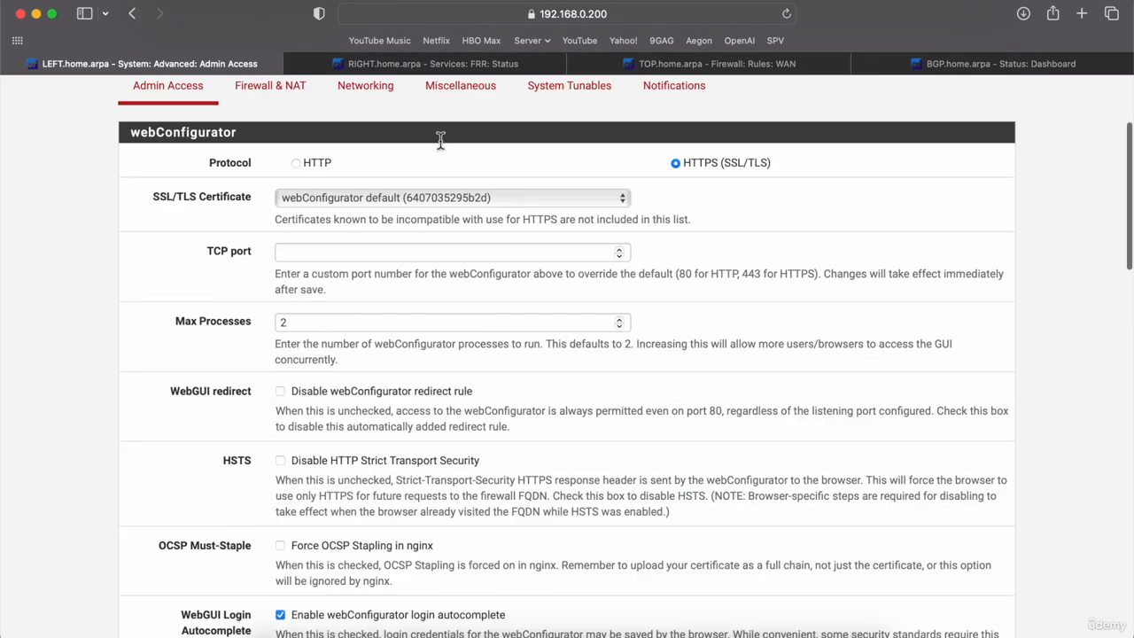
pyautogui.click(496, 96)
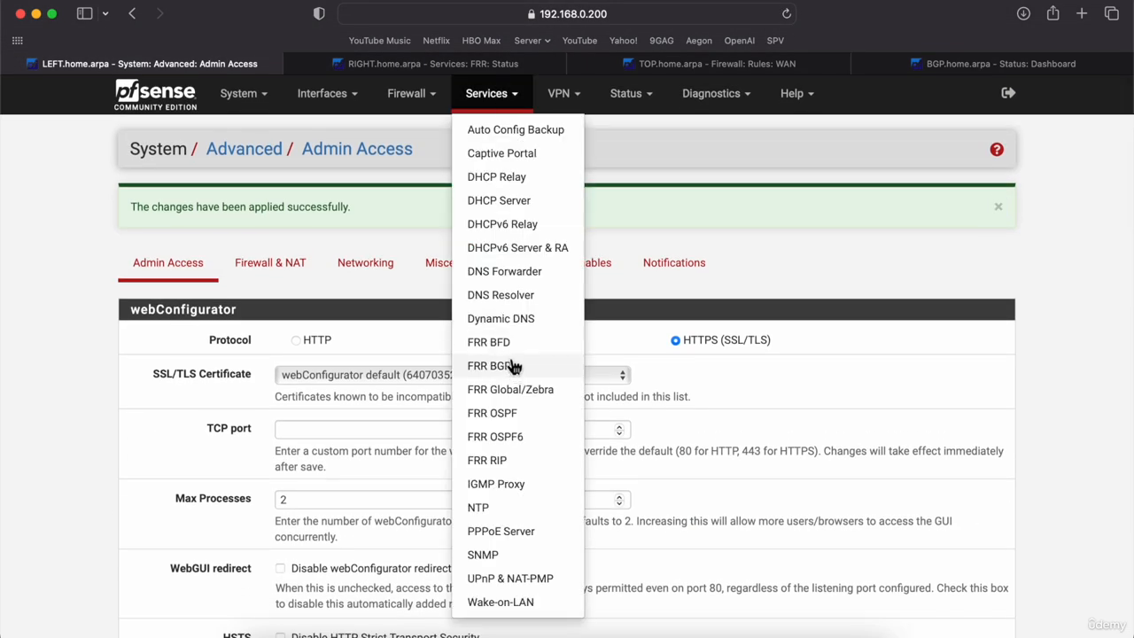
pyautogui.click(489, 366)
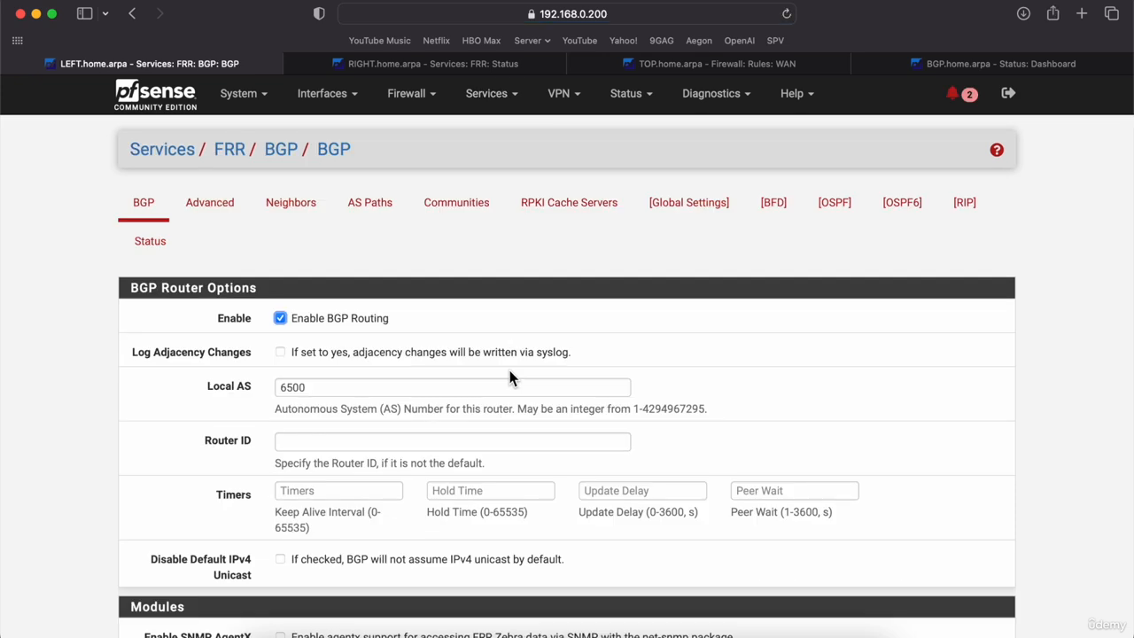
# Review the LEFT firewall's BGP options and open its BGP neighbor 192.168.0.201 for editing
pyautogui.scroll(-4, 48, 448)
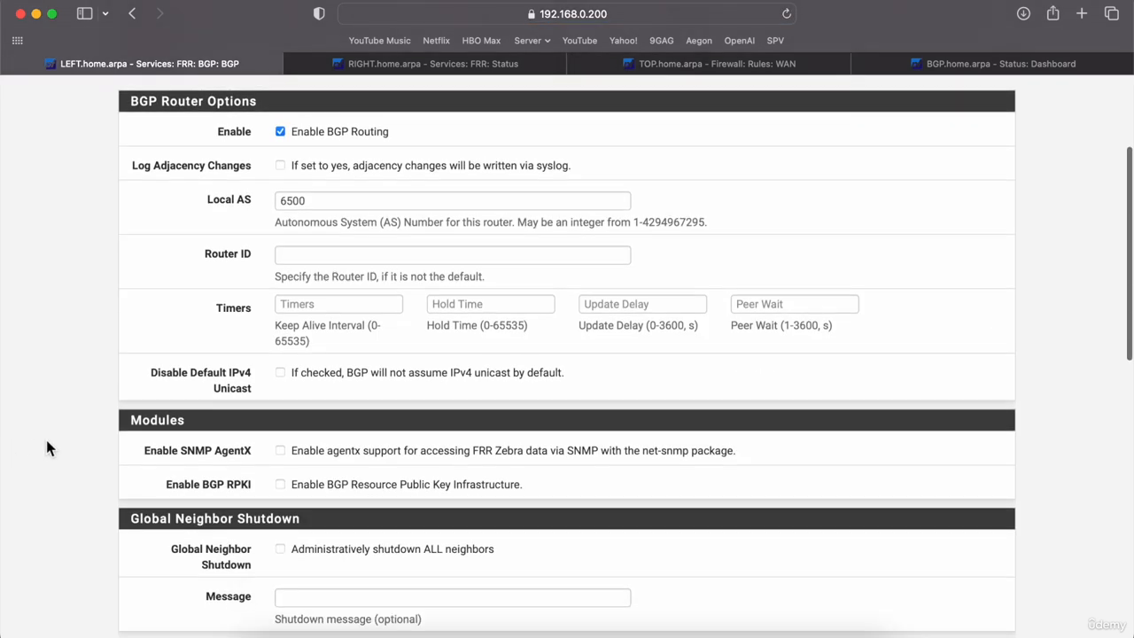
pyautogui.scroll(-4, 155, 341)
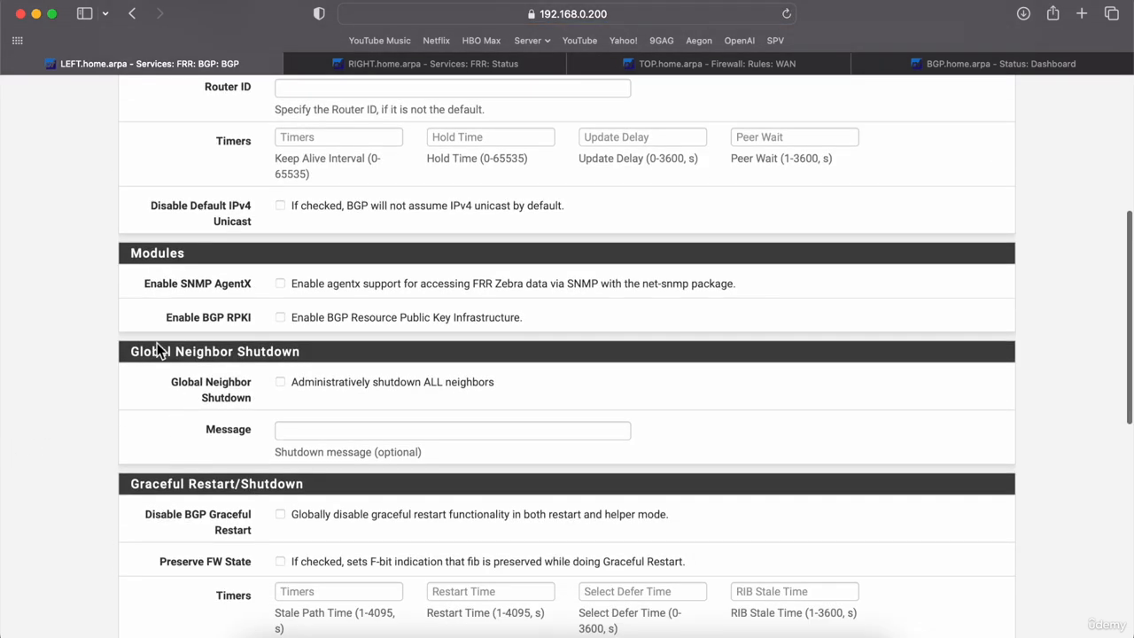
pyautogui.scroll(-5, 157, 342)
pyautogui.scroll(-5, 81, 366)
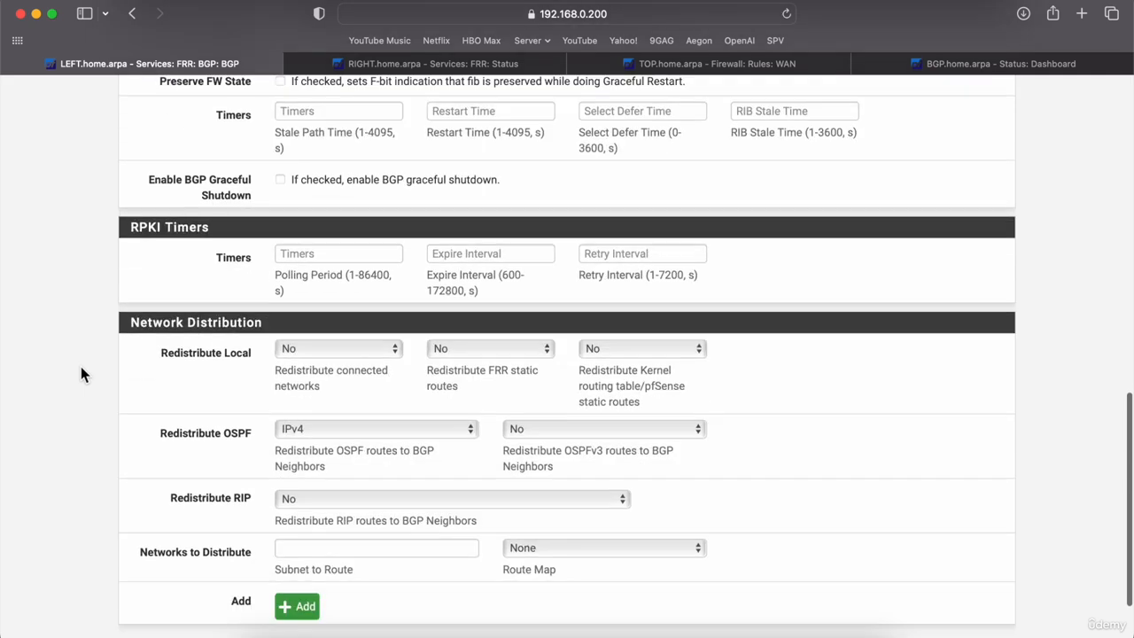
pyautogui.scroll(-2, 80, 368)
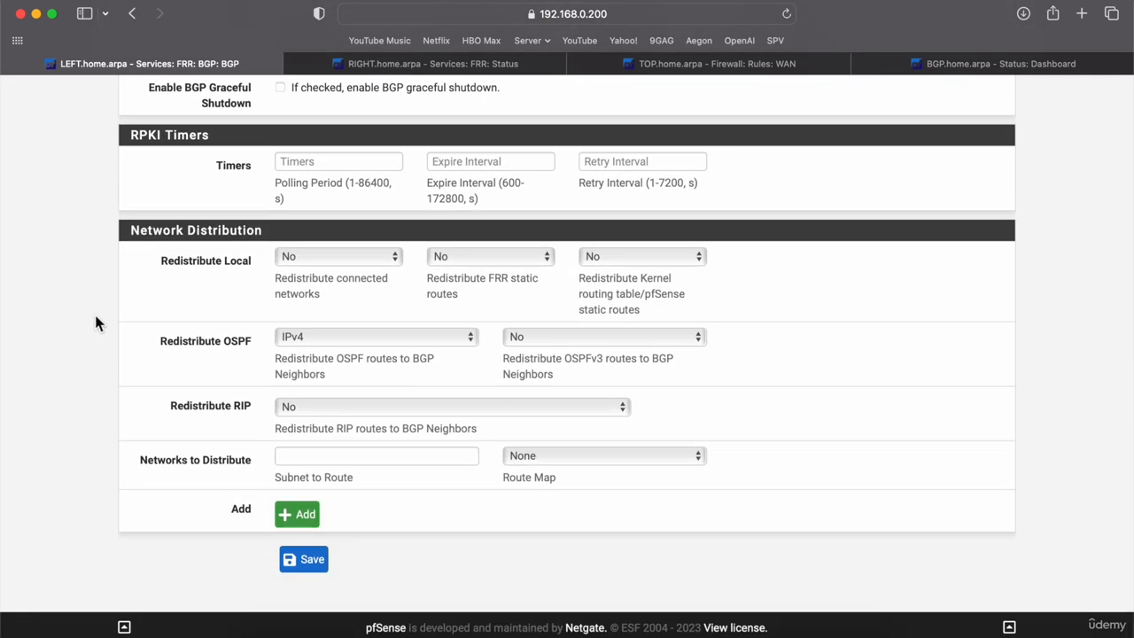
pyautogui.scroll(12, 94, 312)
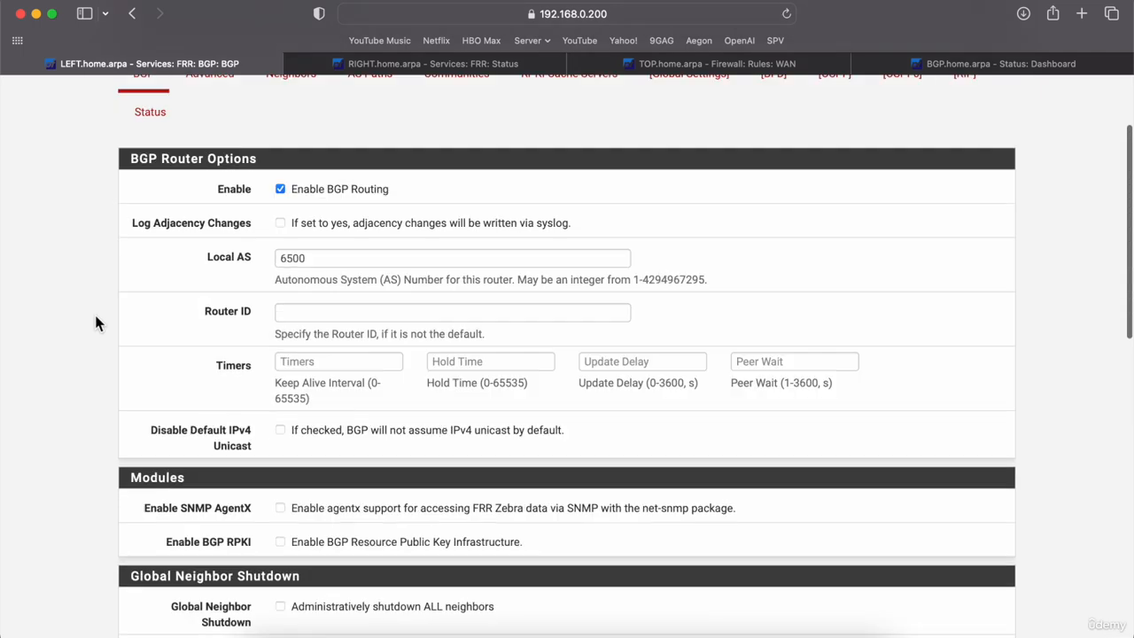
pyautogui.click(290, 213)
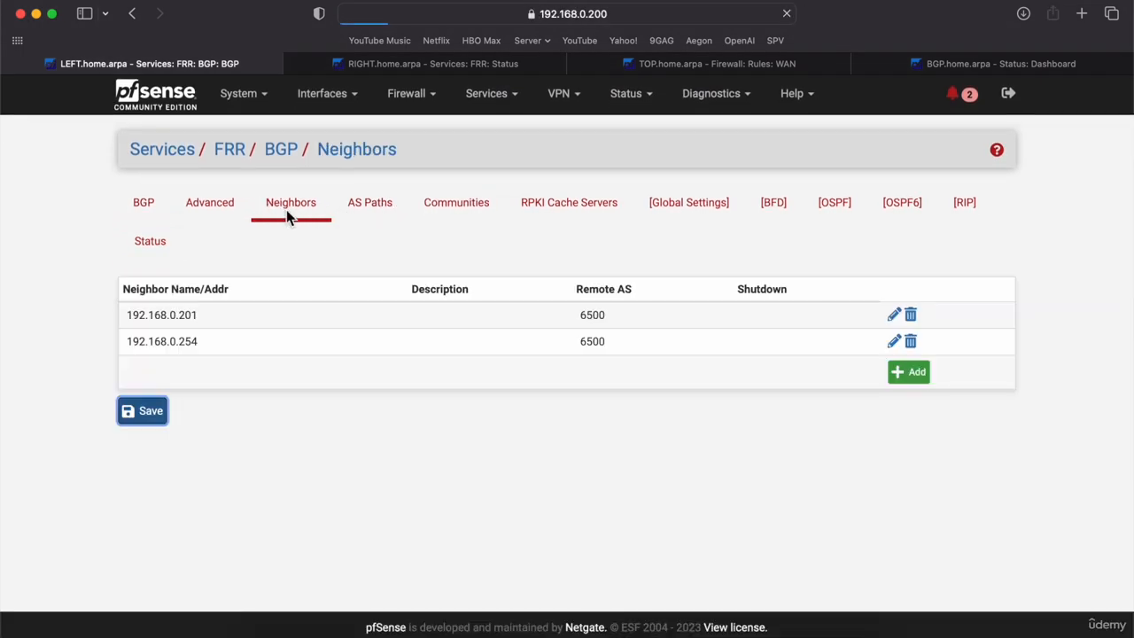
pyautogui.doubleClick(243, 319)
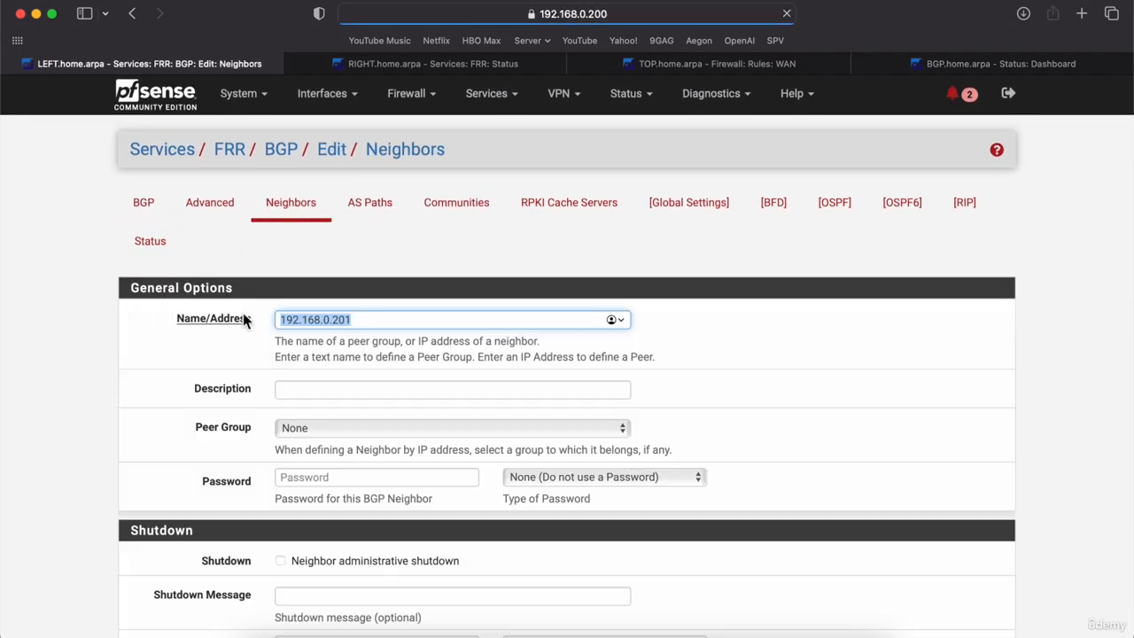
# Find the Next Hop Self option for neighbor 192.168.0.201, set it to Enabled and save the neighbor
pyautogui.click(64, 390)
pyautogui.scroll(-1, 67, 394)
pyautogui.scroll(-3, 67, 393)
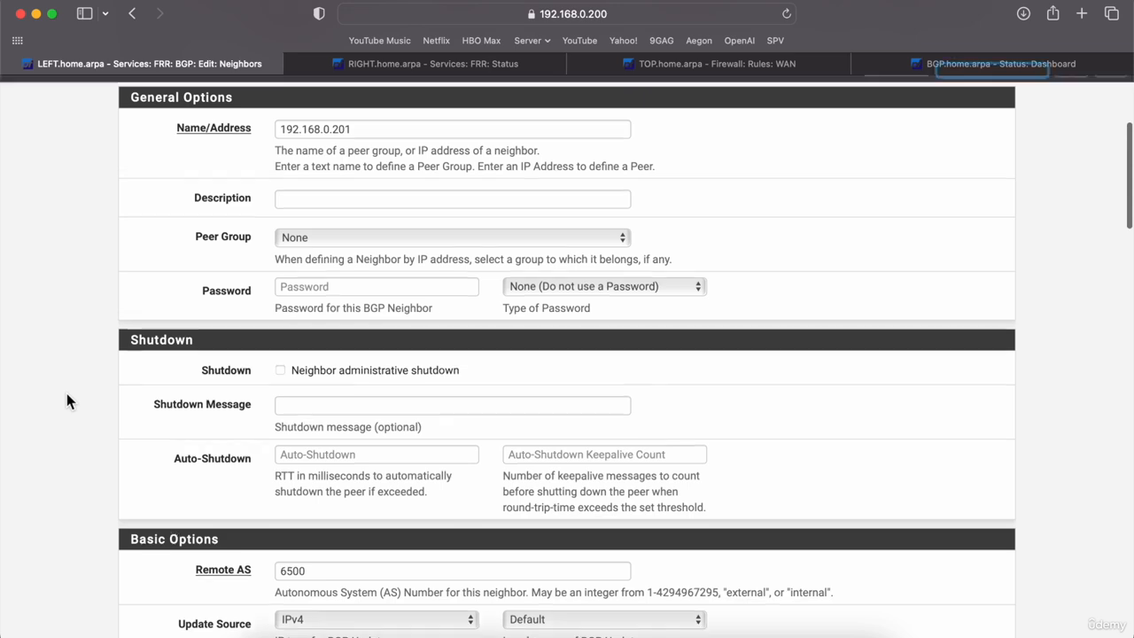
pyautogui.press('super+f')
pyautogui.write('next')
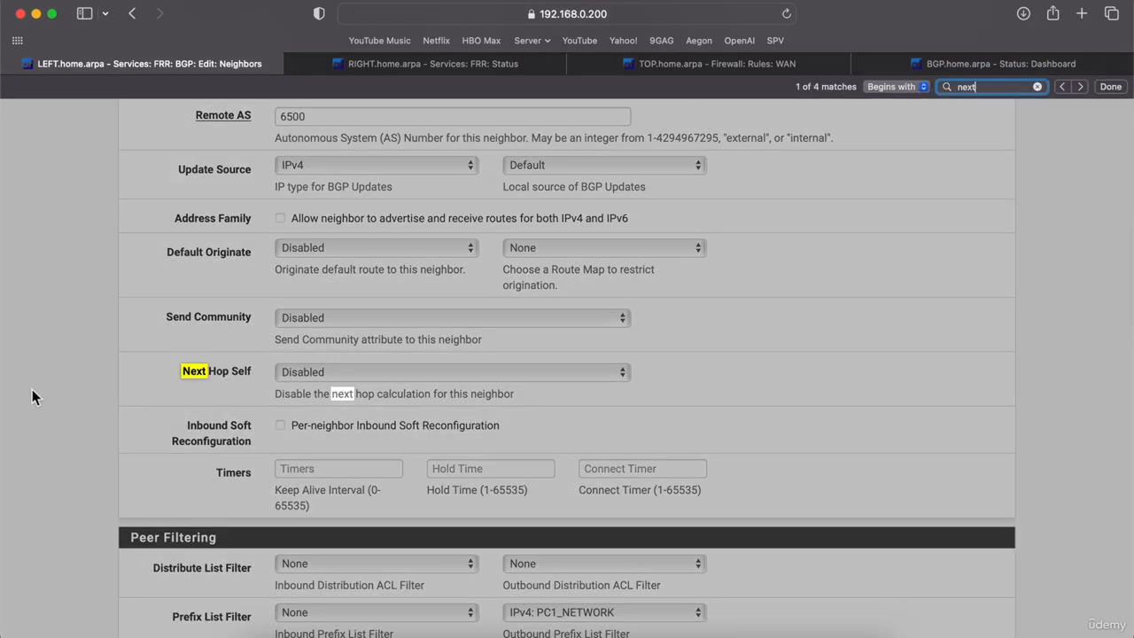
pyautogui.click(333, 381)
pyautogui.click(329, 391)
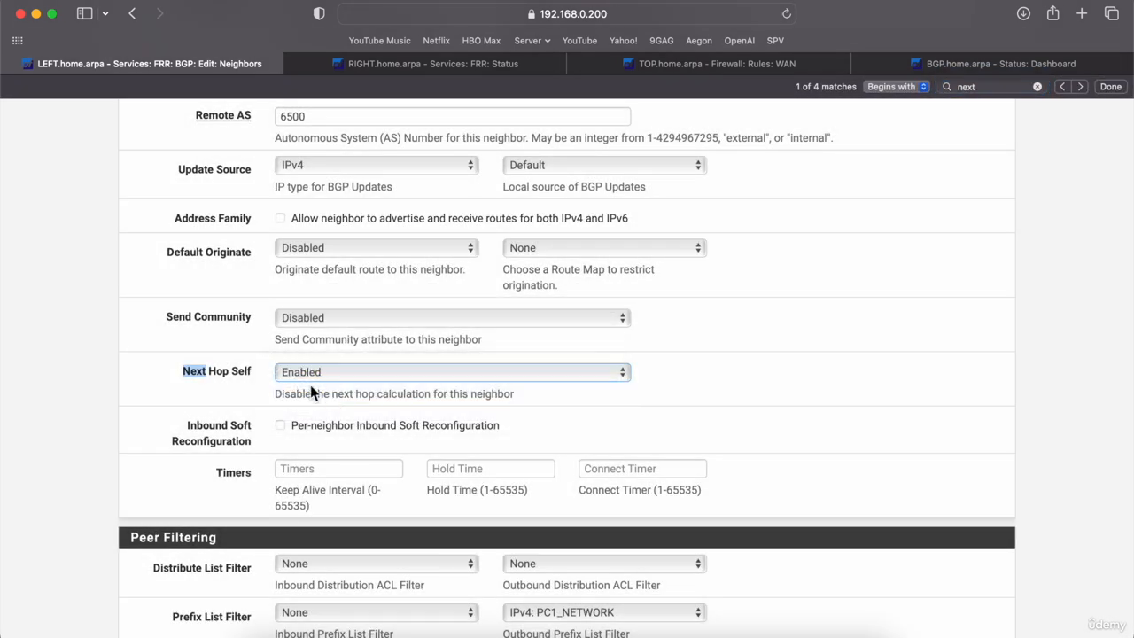
pyautogui.scroll(-15, 133, 393)
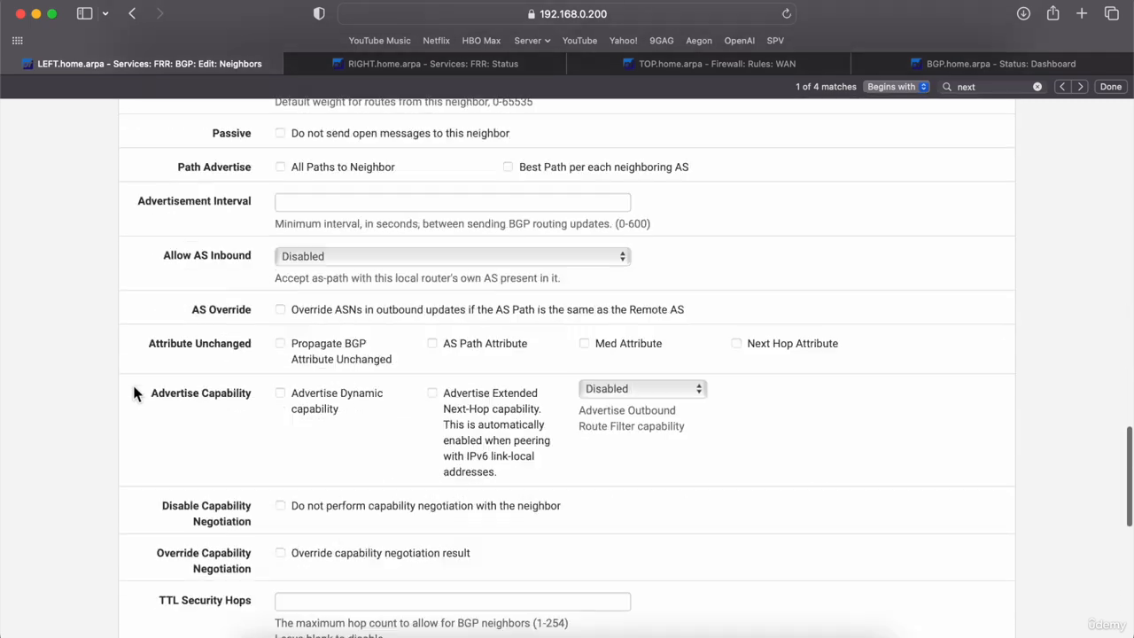
pyautogui.click(304, 558)
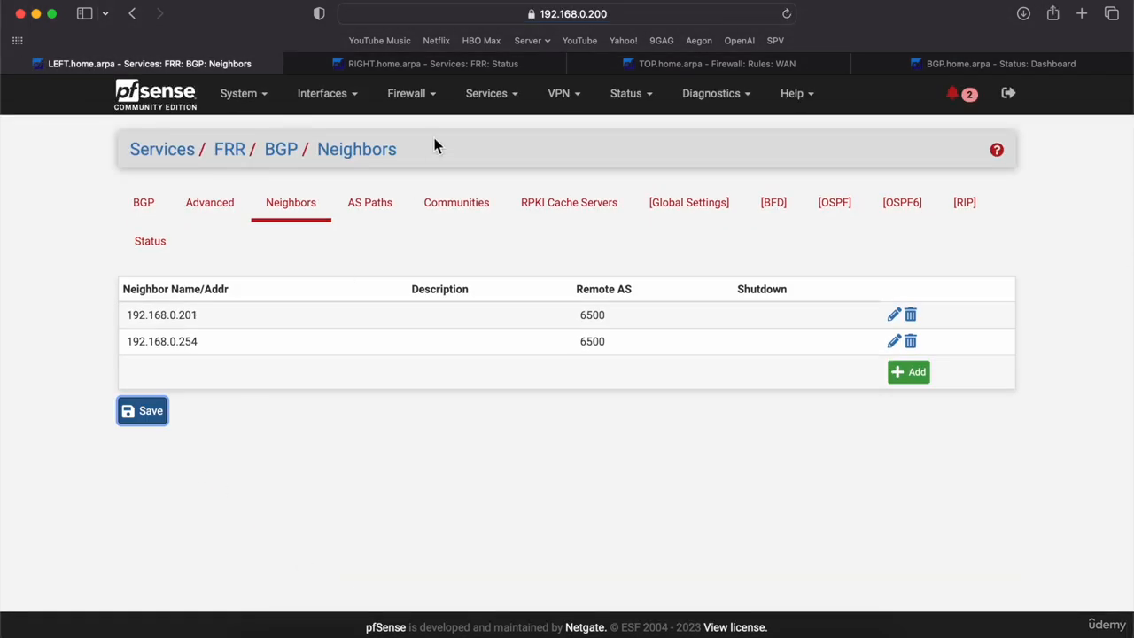
# Reload the RIGHT firewall's FRR status and check the next hop of 1.1.1.0/24 in its BGP routes
pyautogui.click(428, 64)
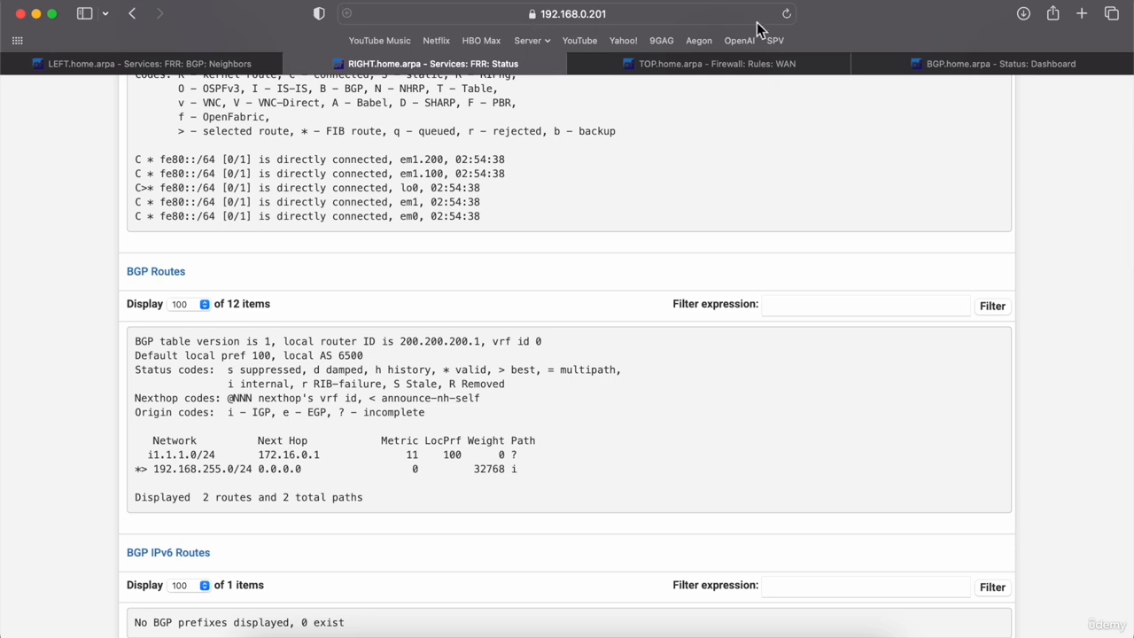
pyautogui.click(786, 14)
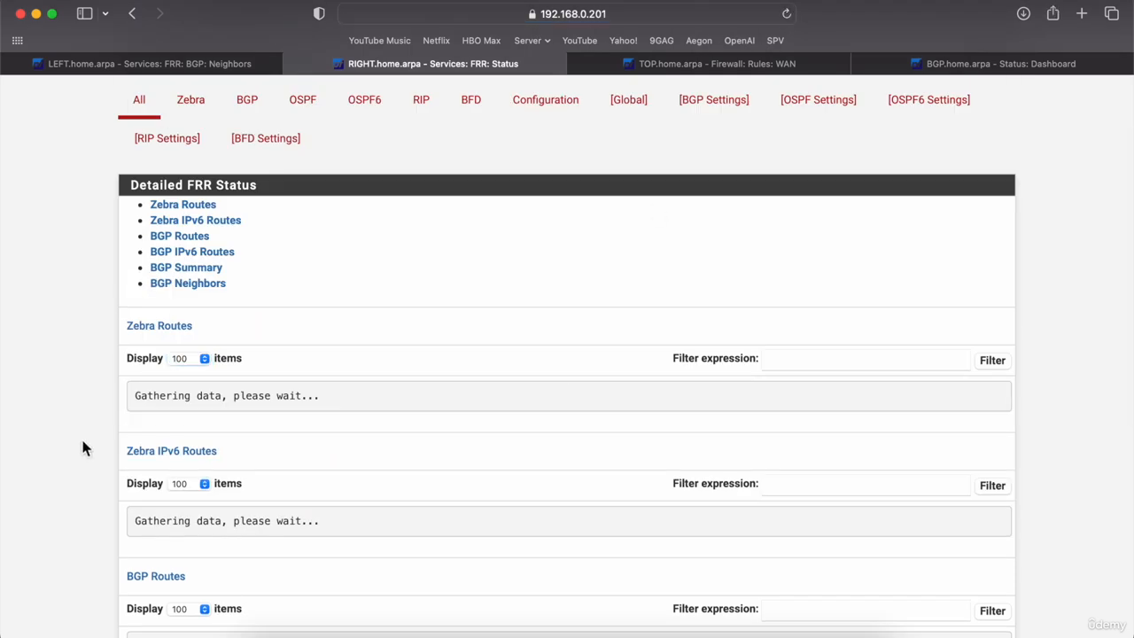
pyautogui.scroll(-3, 82, 441)
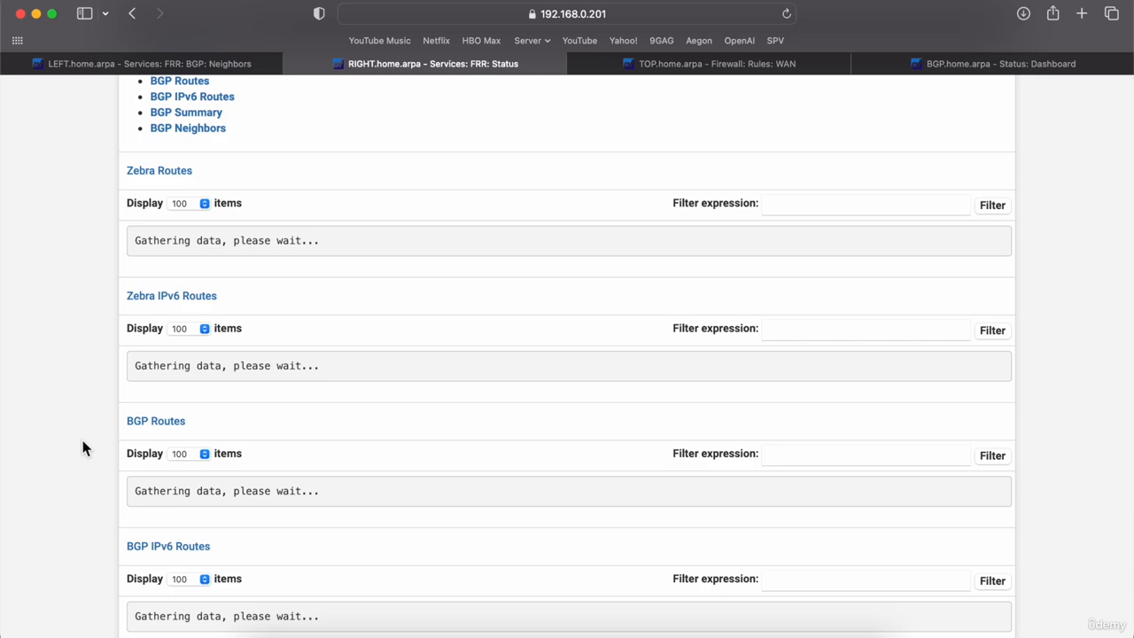
pyautogui.scroll(-2, 83, 447)
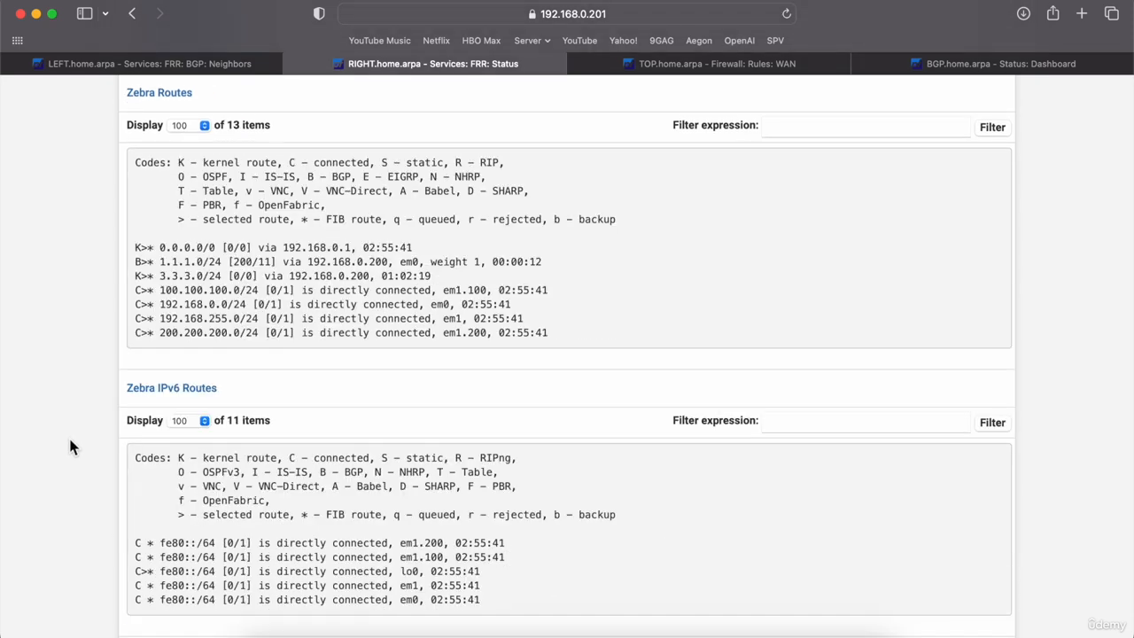
pyautogui.scroll(-2, 71, 448)
pyautogui.scroll(-1, 68, 435)
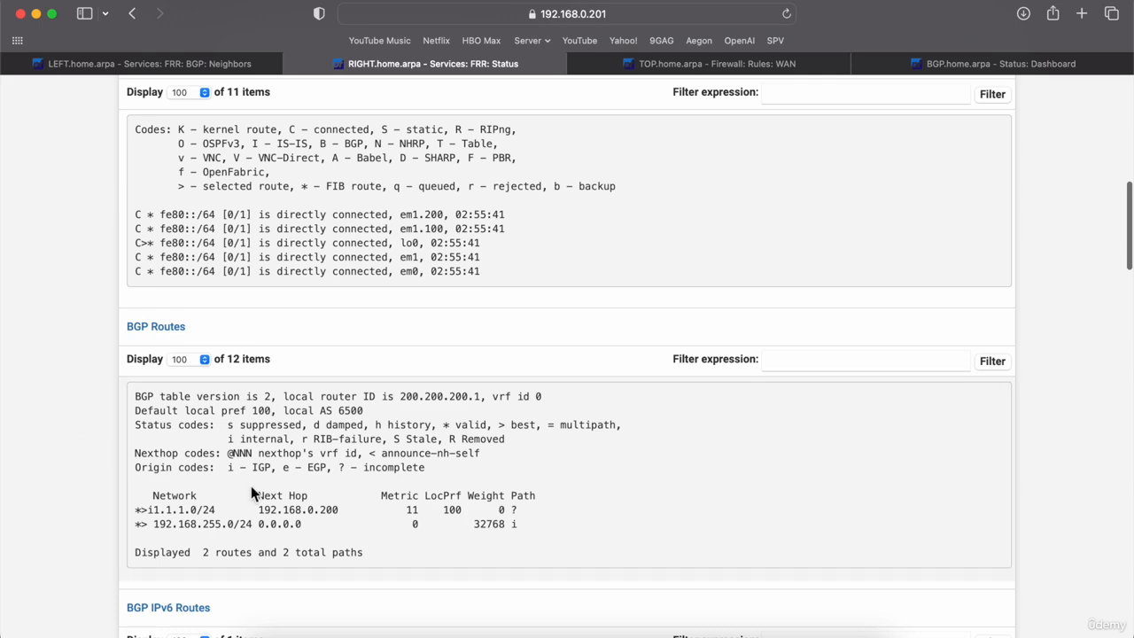
pyautogui.moveTo(364, 516); pyautogui.dragTo(259, 516)
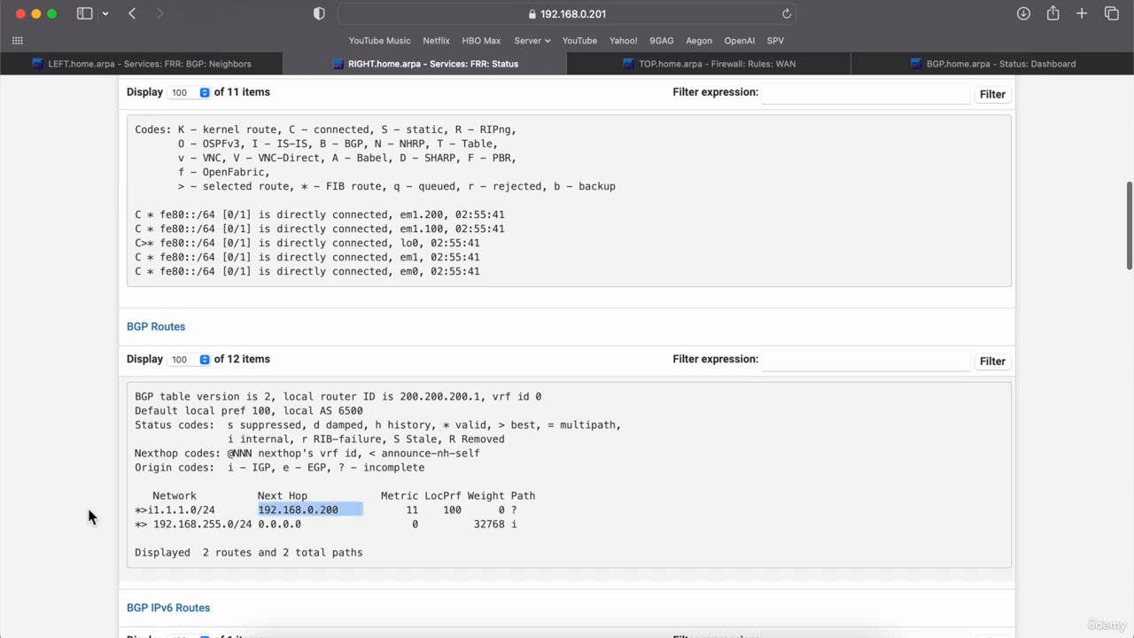
# Switch to Terminal, check the VLAN100 ping to 1.1.1.1 against the LEFT firewall's capture, stop the ping and return to the browser
pyautogui.click(670, 630)
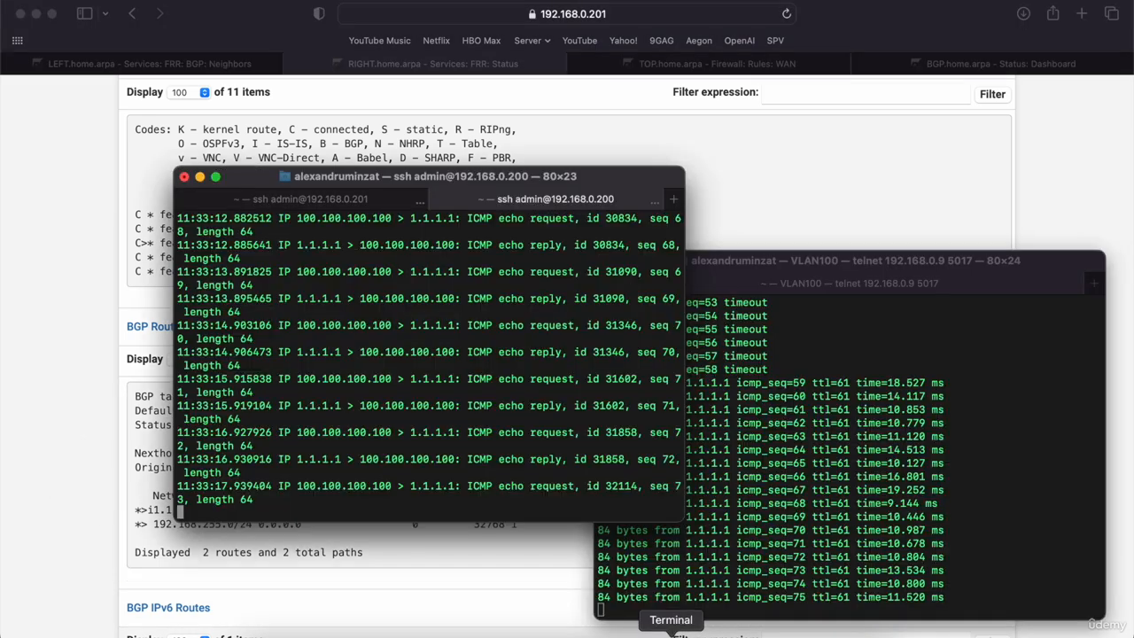
pyautogui.click(778, 556)
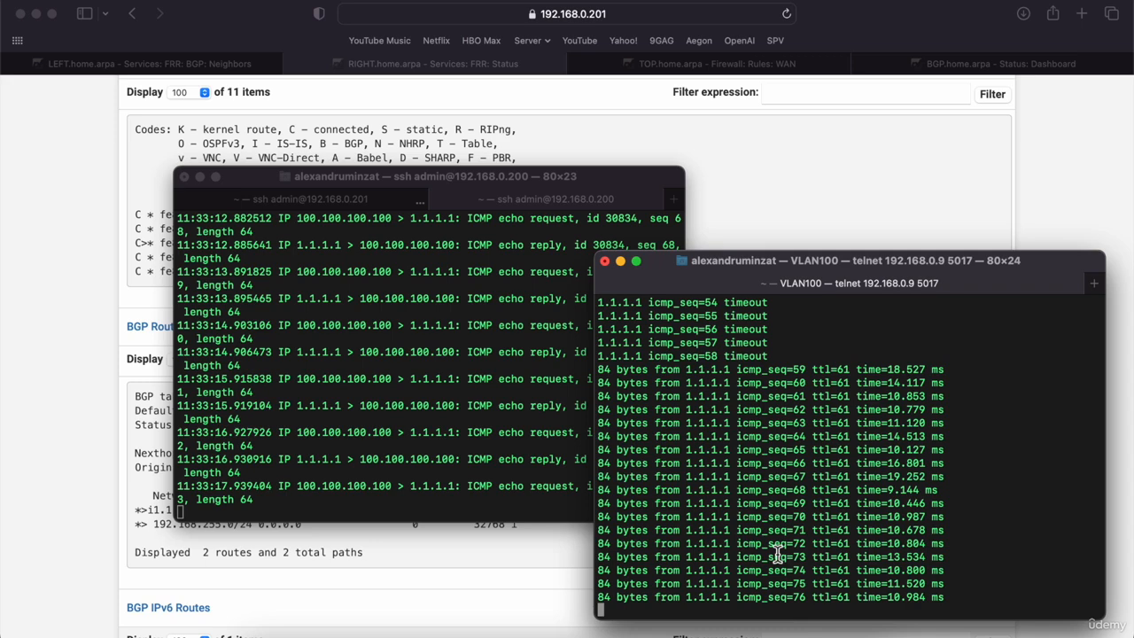
pyautogui.click(462, 449)
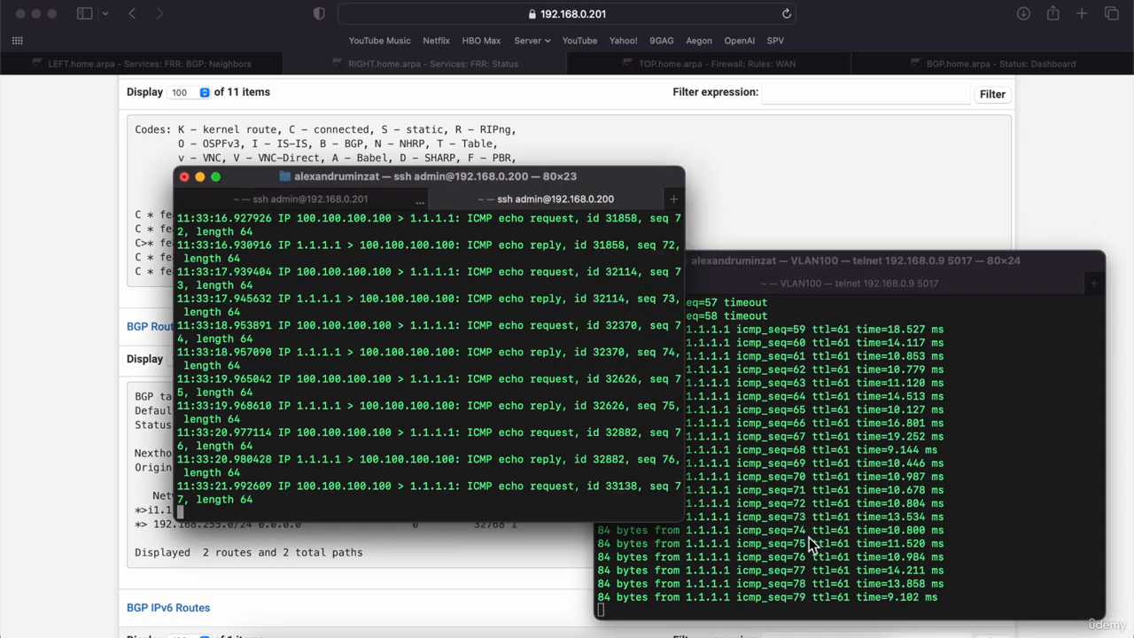
pyautogui.click(808, 536)
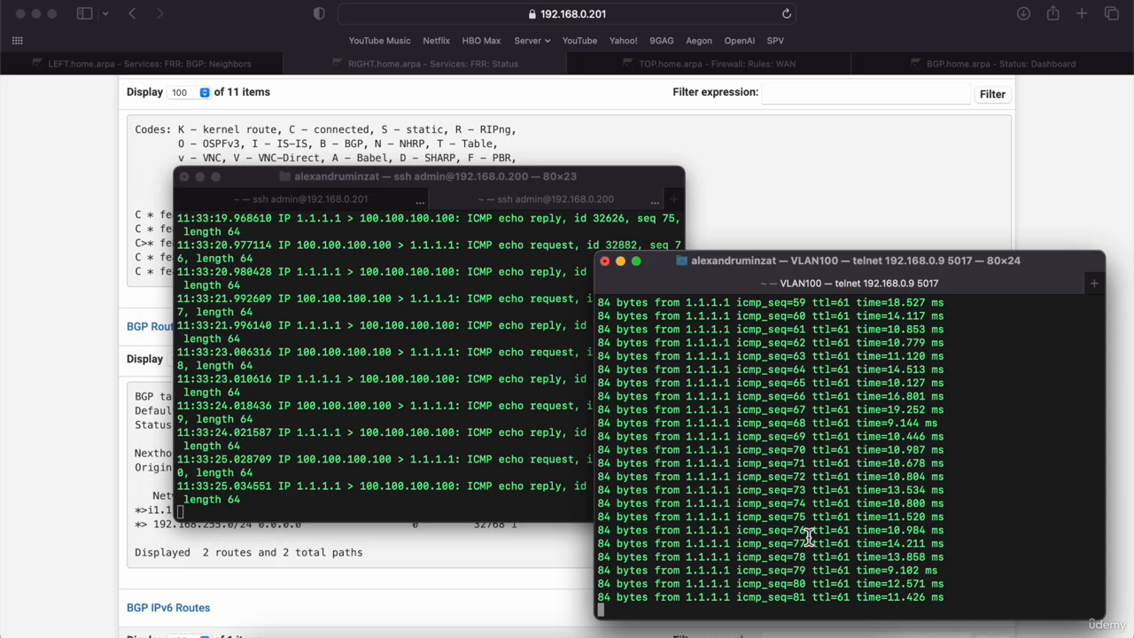
pyautogui.click(82, 556)
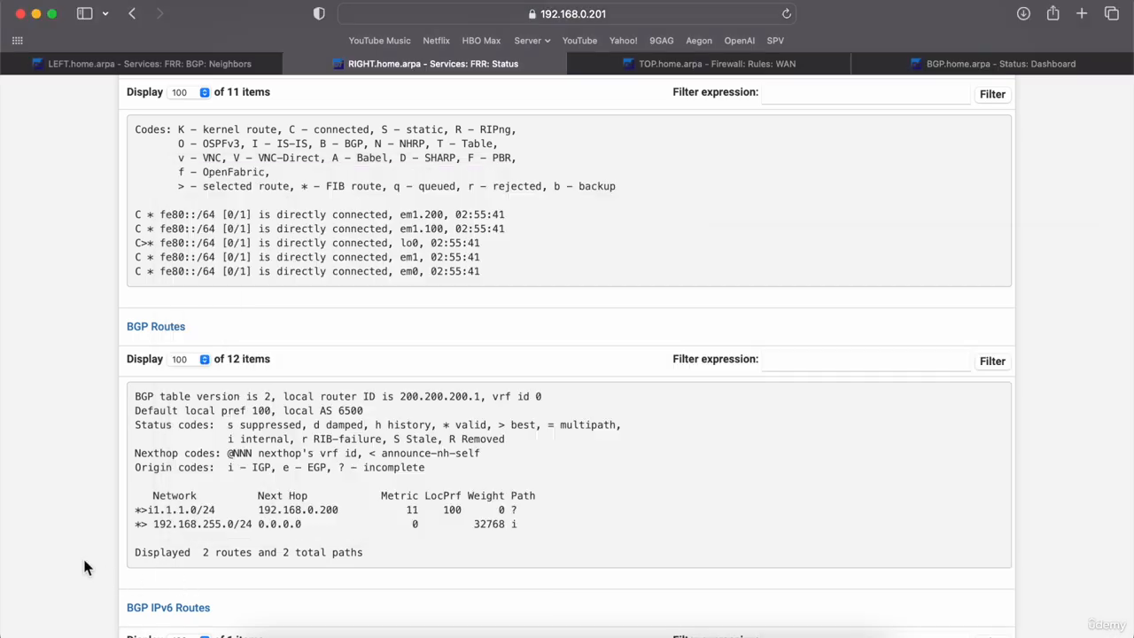
# Switch to the GNS3 topology, open PC7's console and run "show ip"
pyautogui.click(532, 631)
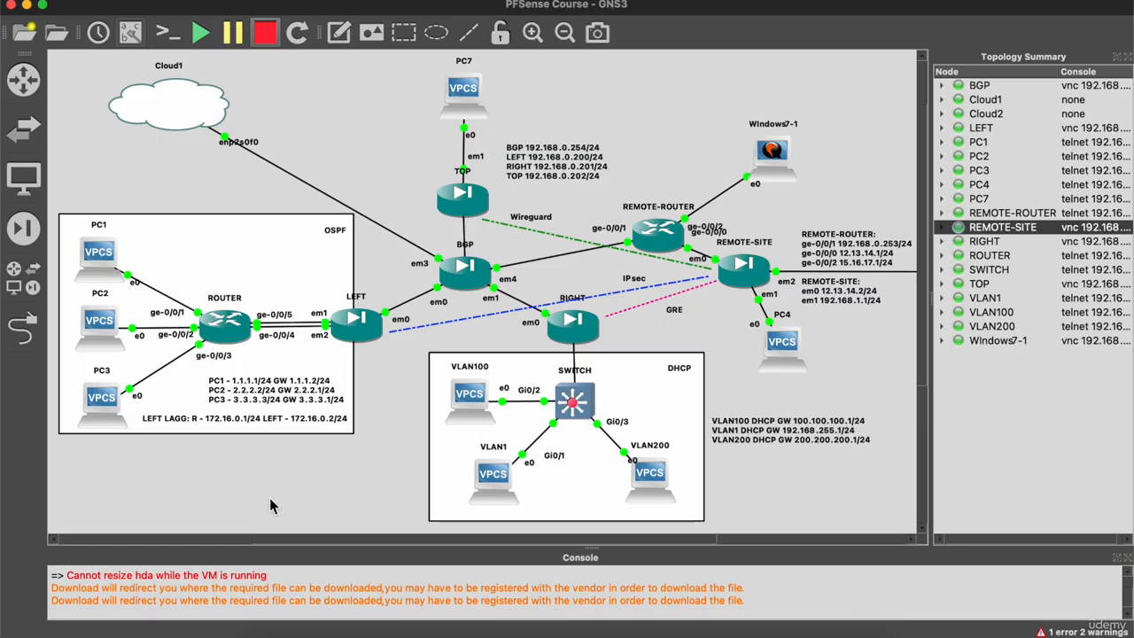
pyautogui.doubleClick(474, 93)
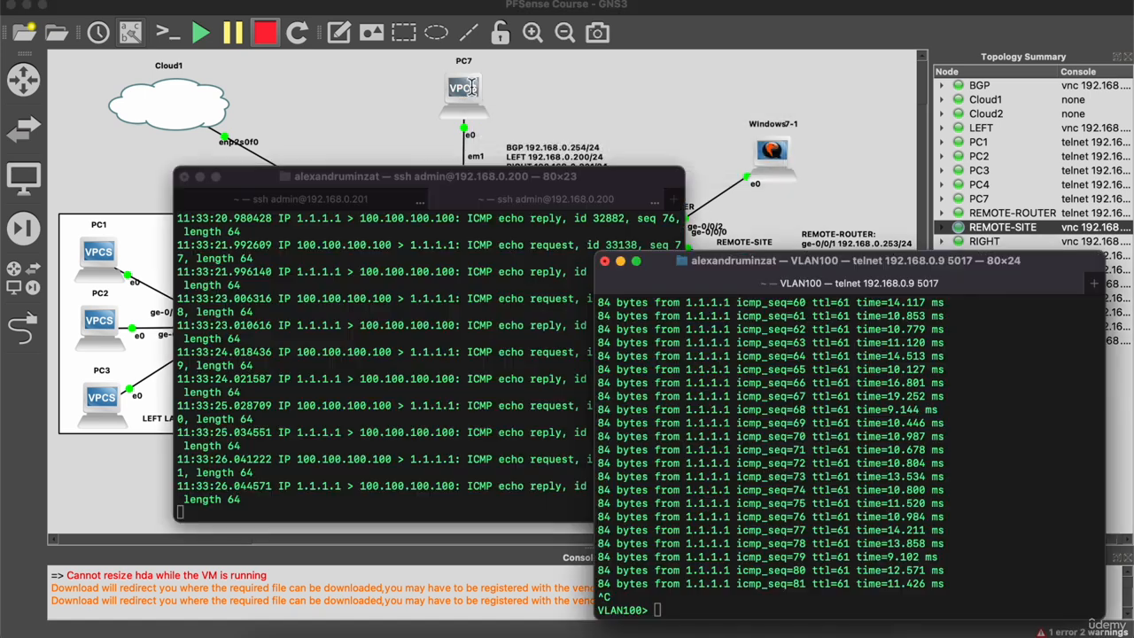
pyautogui.press('Return')
pyautogui.write('show ip')
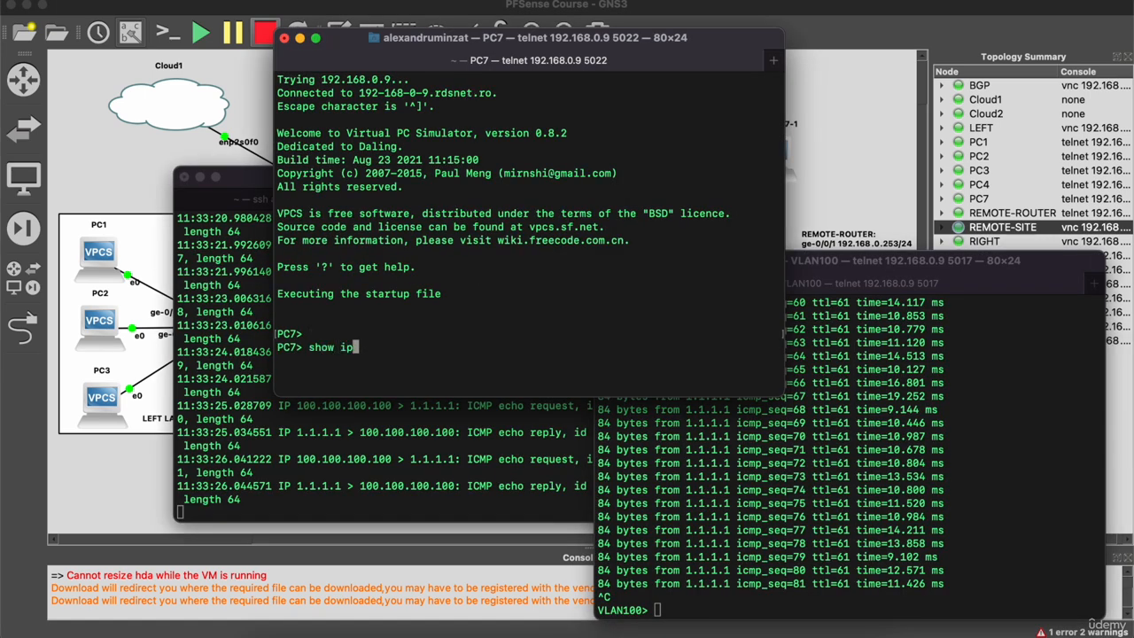
pyautogui.press('Return')
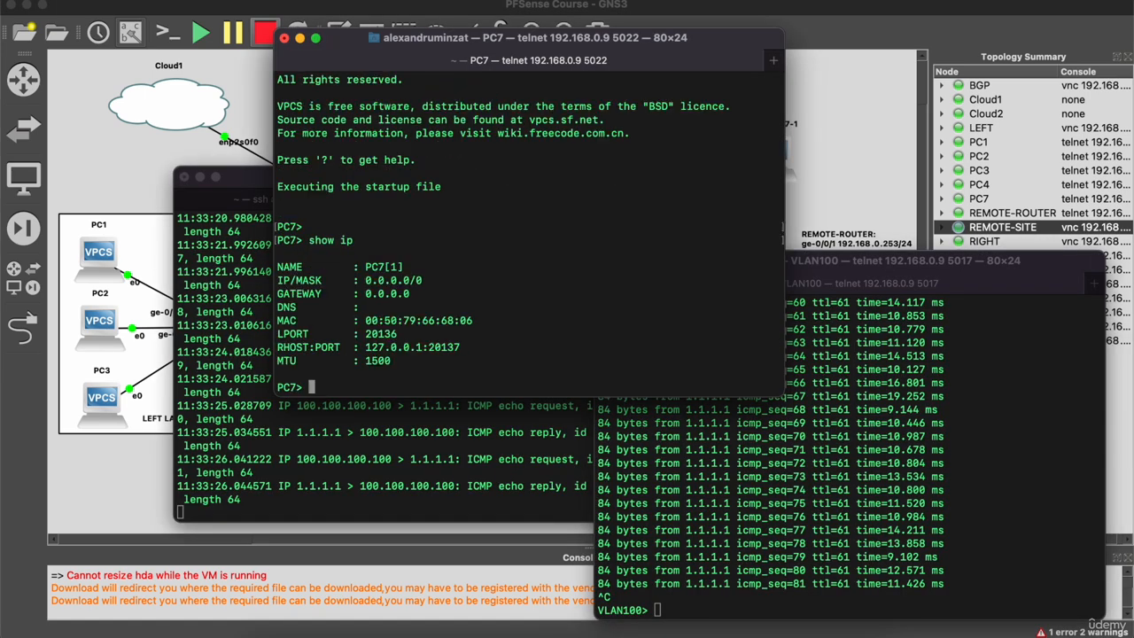
# Close the PC7, SSH and VLAN100 terminal windows, terminating their running sessions
pyautogui.click(283, 38)
pyautogui.press('Return')
pyautogui.click(184, 177)
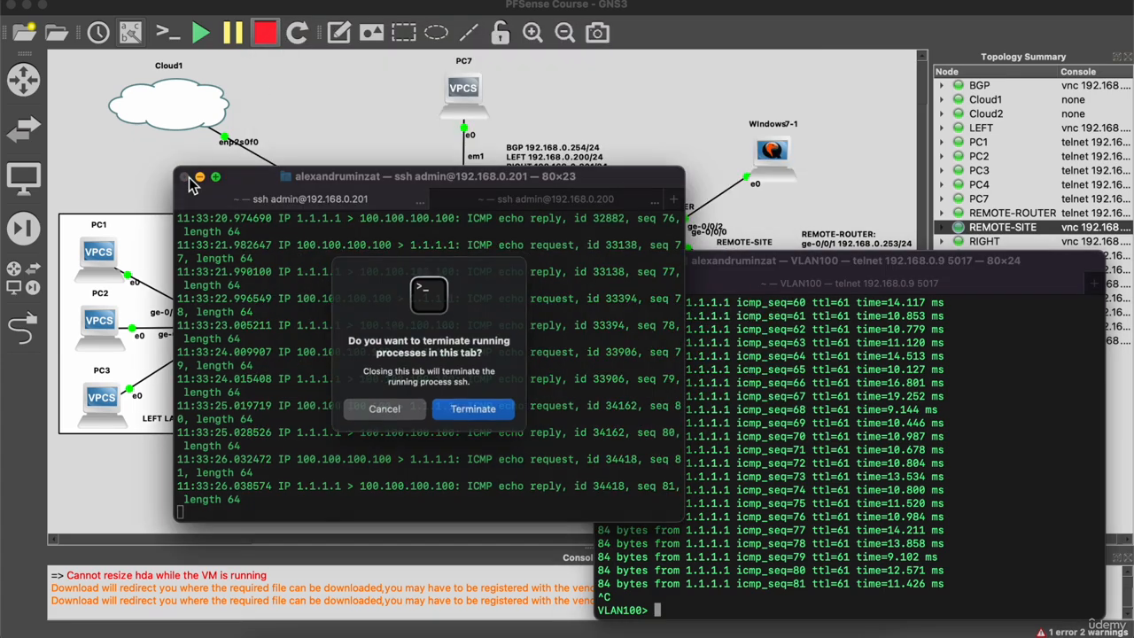
pyautogui.click(474, 413)
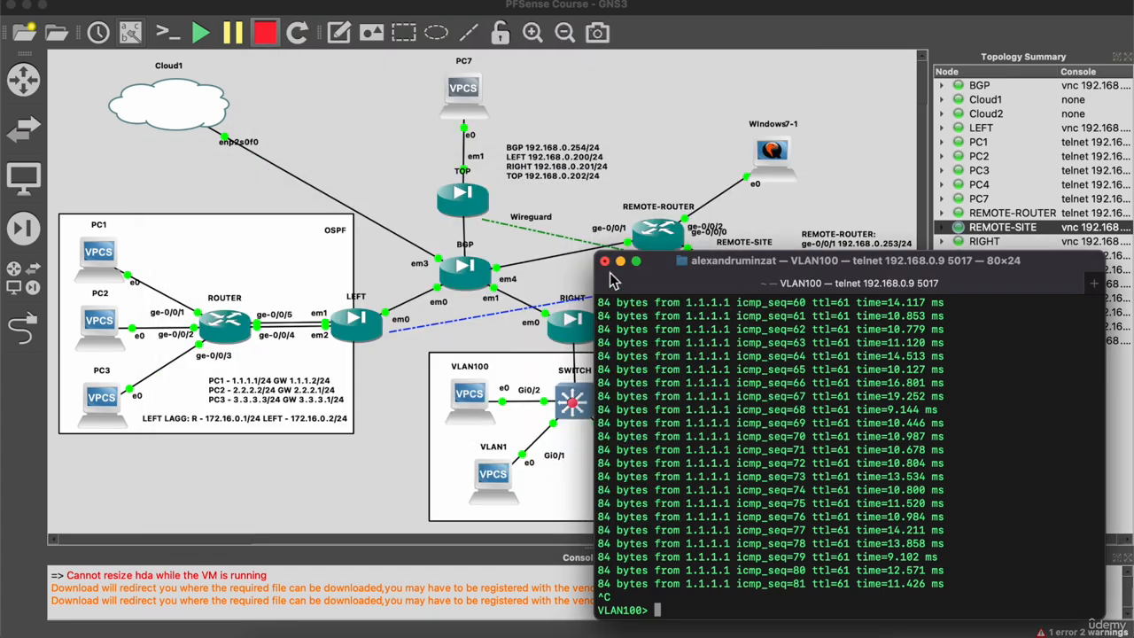
pyautogui.click(604, 260)
pyautogui.press('Return')
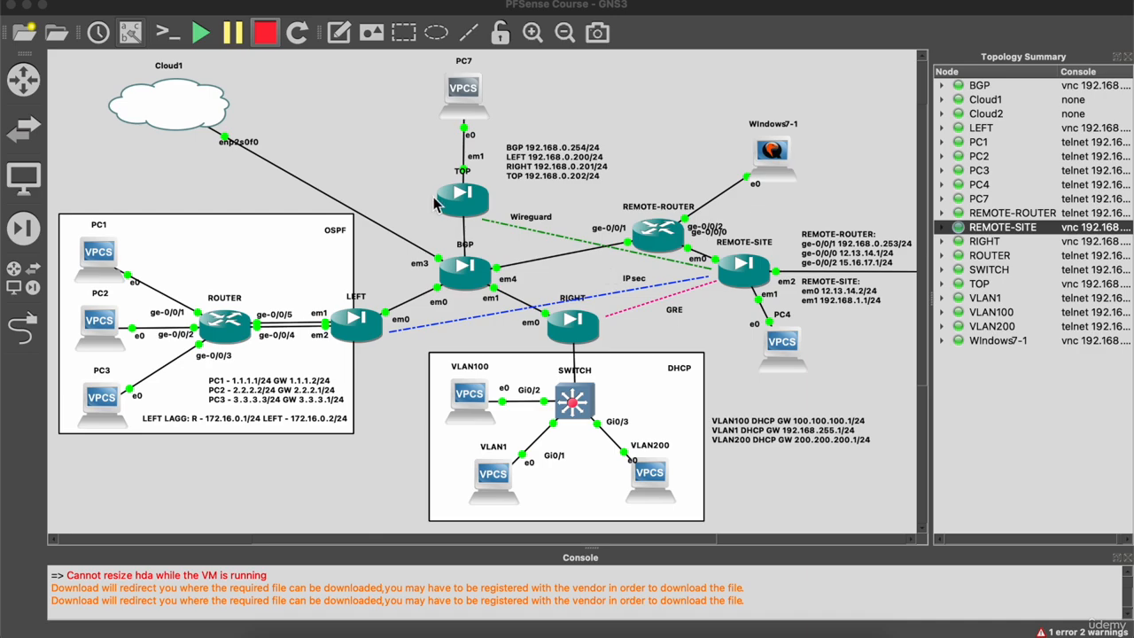
# Switch to the browser, open the TOP firewall's LAN interface settings and check its static IPv4 address
pyautogui.click(284, 631)
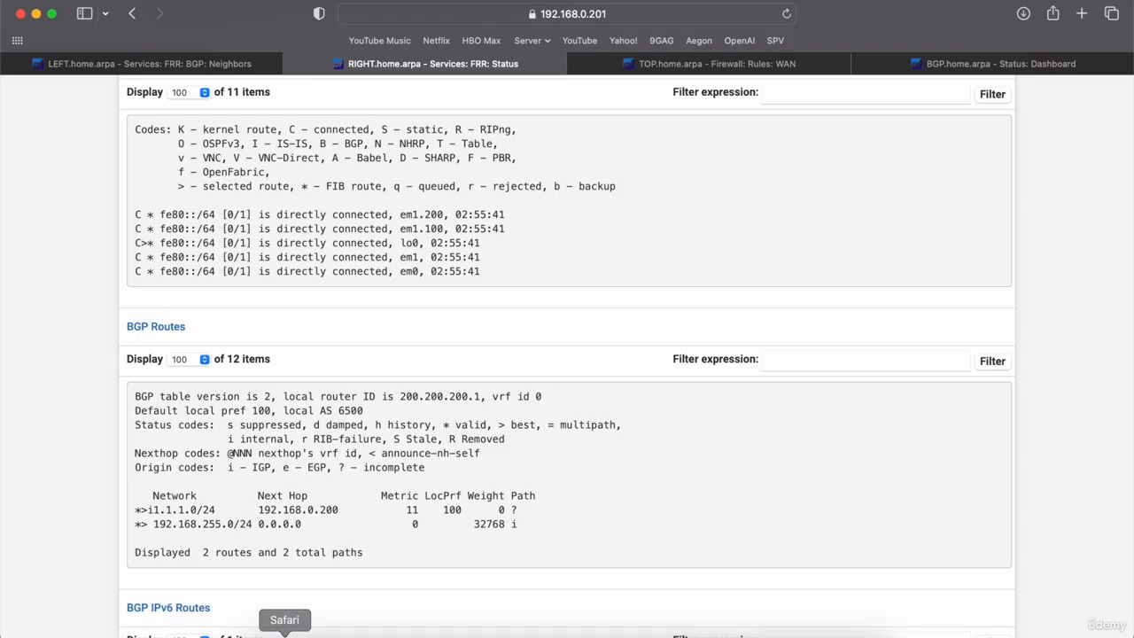
pyautogui.click(646, 63)
pyautogui.click(323, 94)
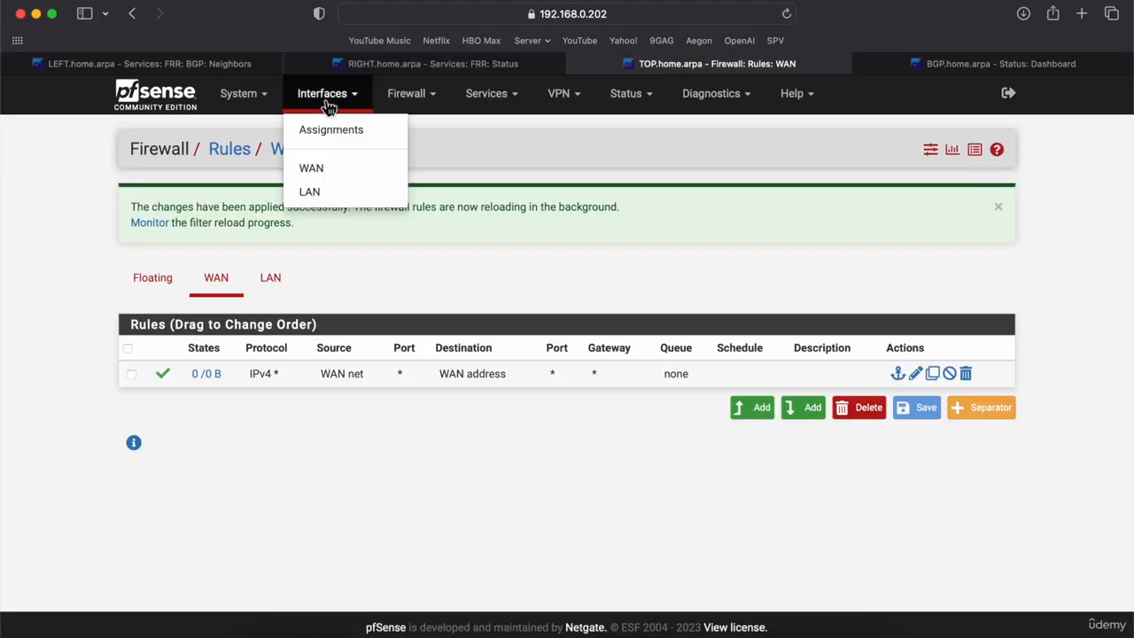
pyautogui.click(323, 189)
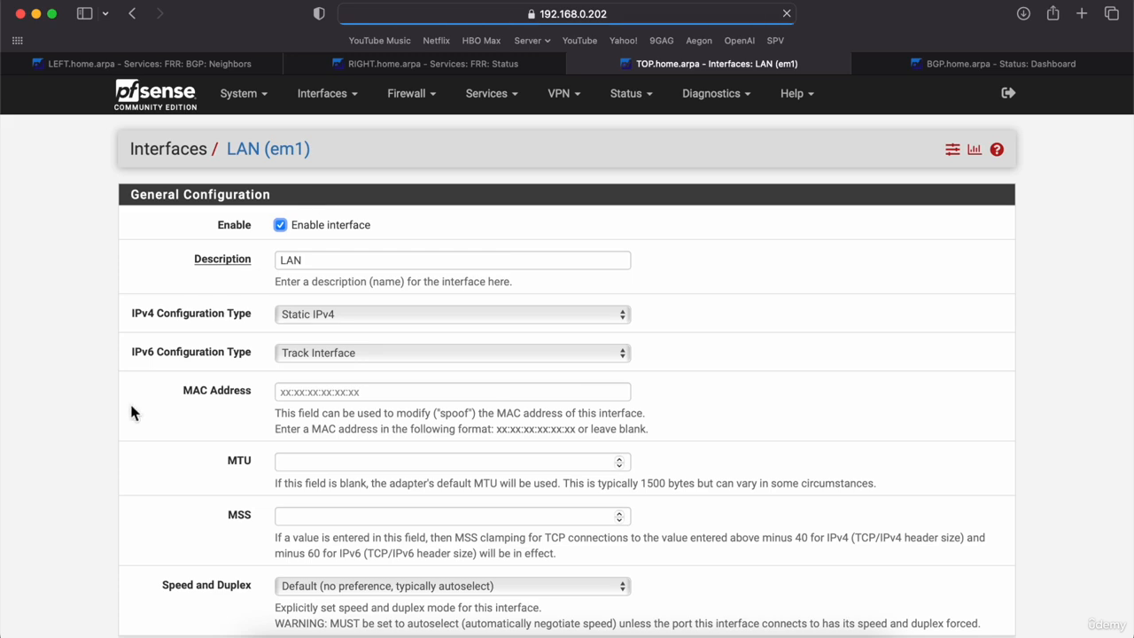
pyautogui.scroll(-4, 129, 401)
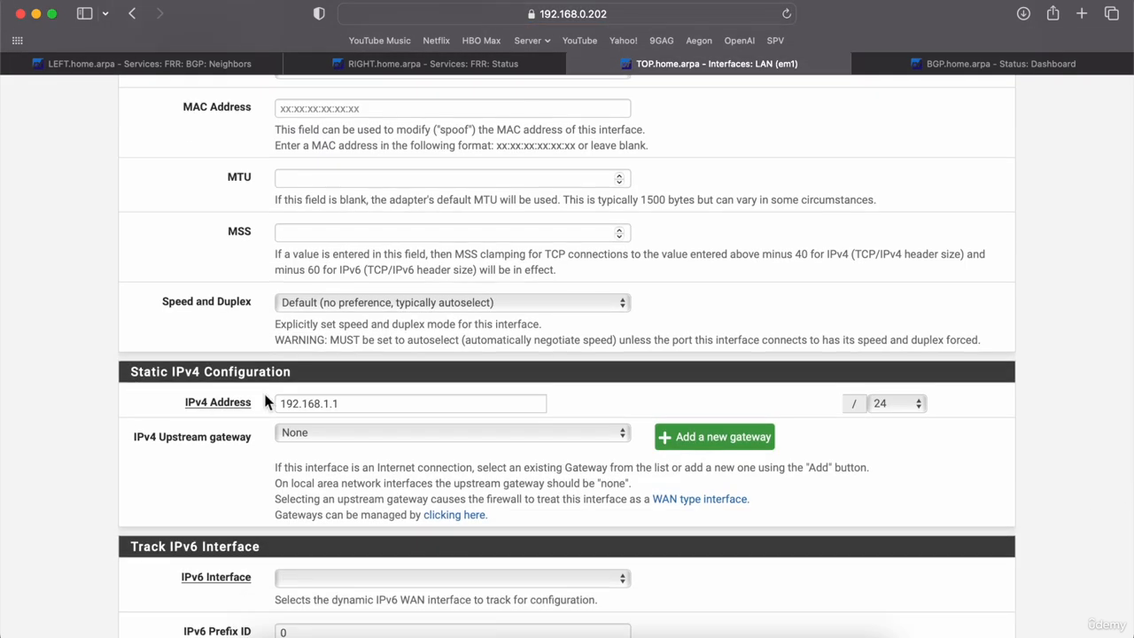
pyautogui.click(368, 404)
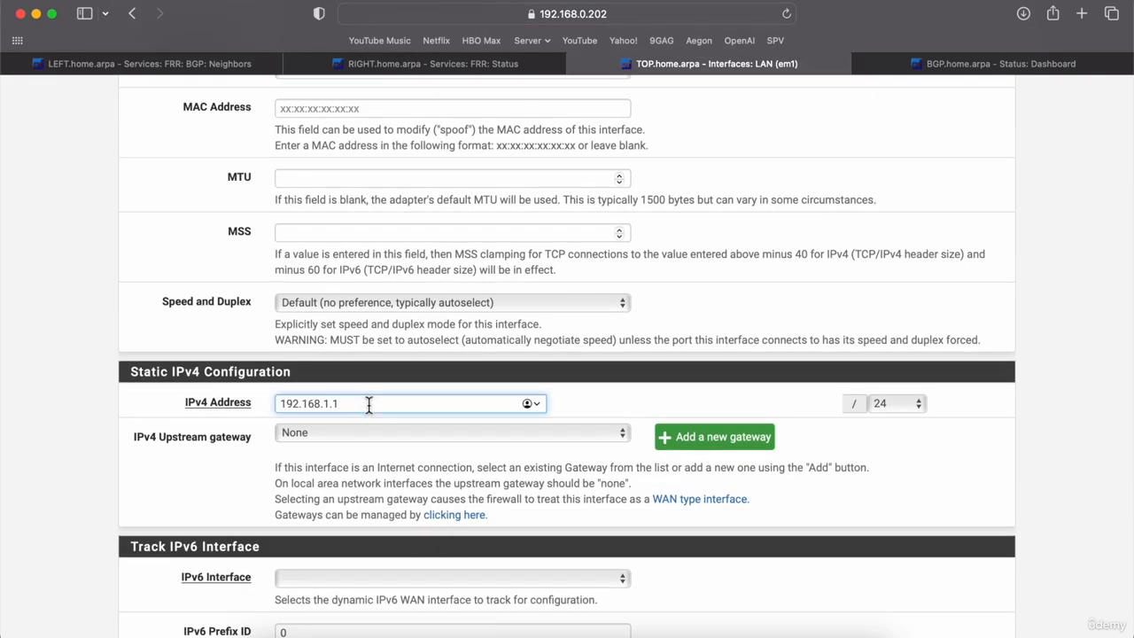
# Return to the GNS3 topology, open PC7's console, assign 192.168.1.2/24 with gateway 192.168.1.1, and save the configuration
pyautogui.click(36, 14)
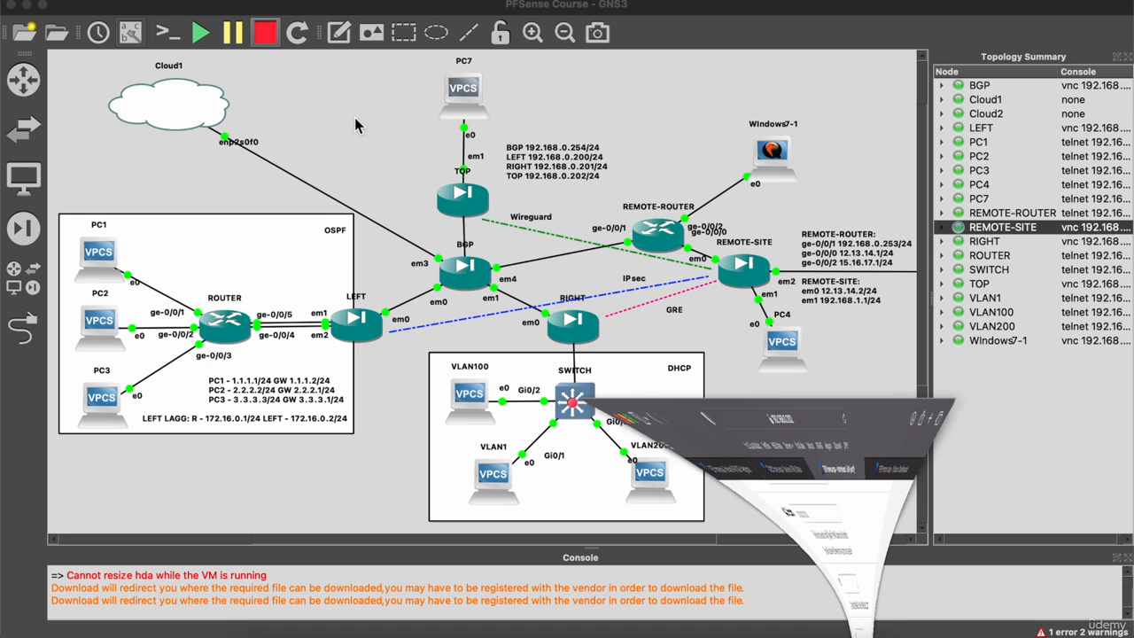
pyautogui.doubleClick(459, 93)
pyautogui.press('Return')
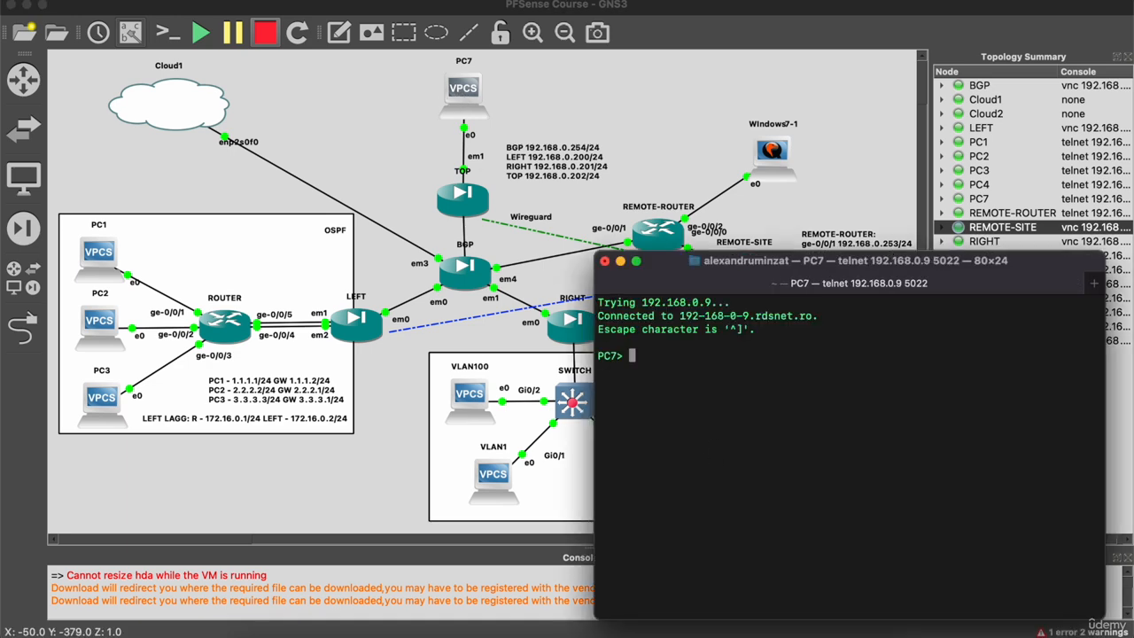
pyautogui.write('ip 19')
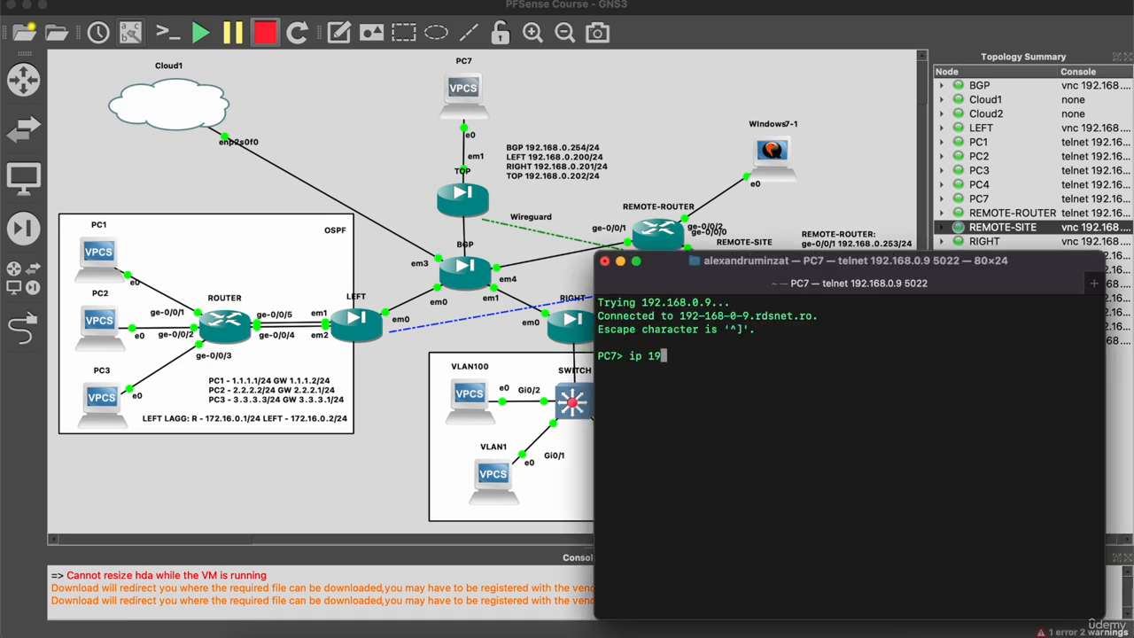
pyautogui.write('2.168.1.2/24 192.16')
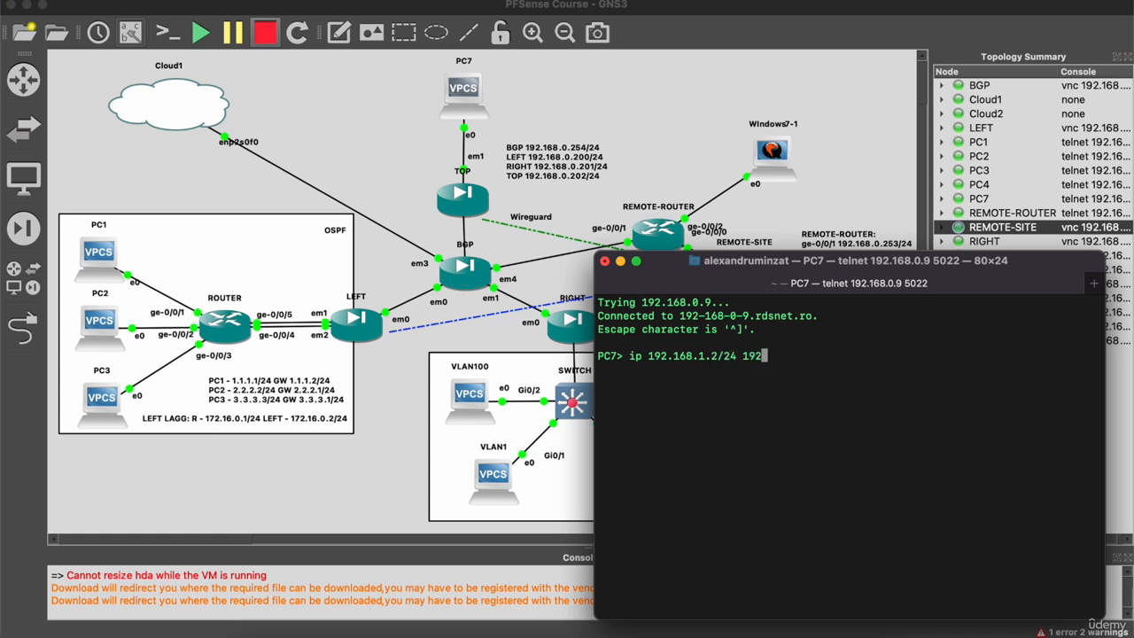
pyautogui.write('8.1.1')
pyautogui.press('Return')
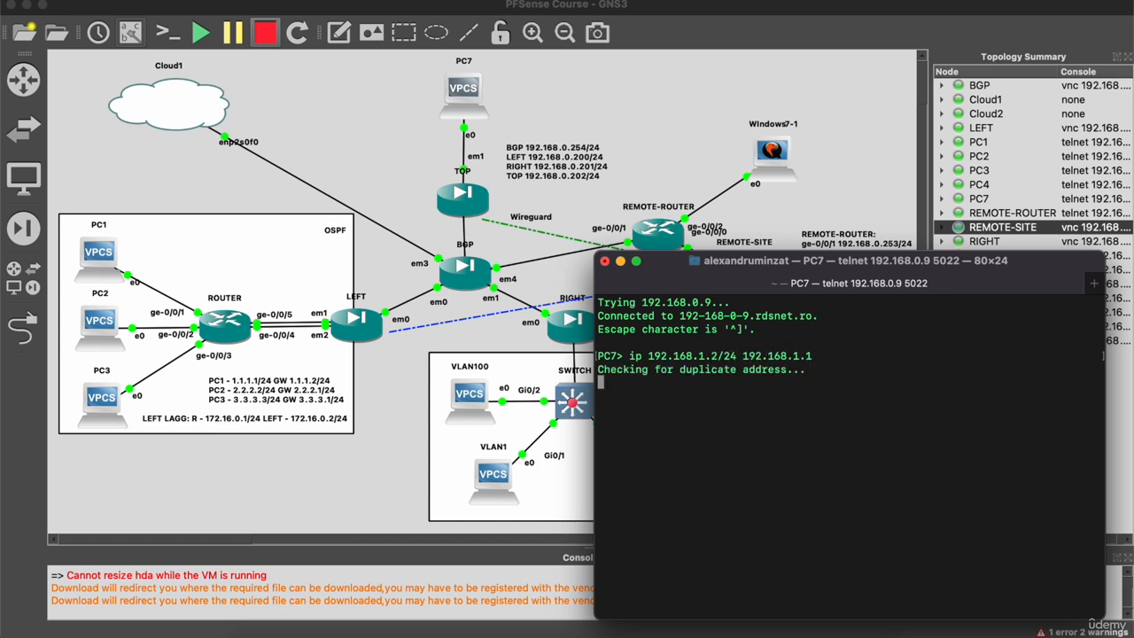
pyautogui.write('save')
pyautogui.press('Return')
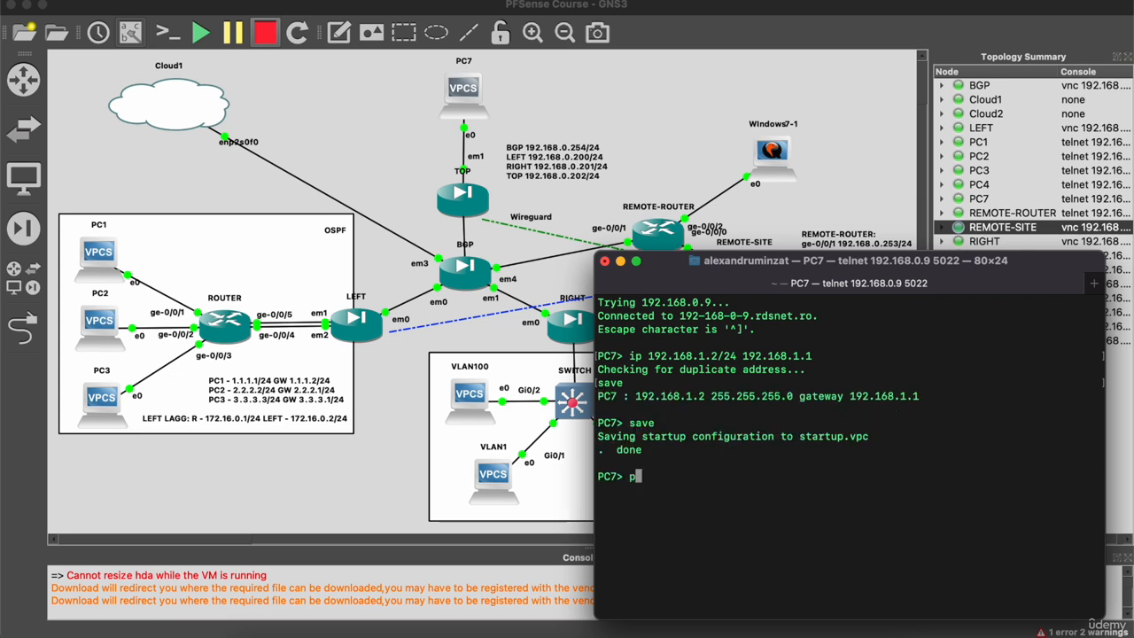
pyautogui.write('ping')
pyautogui.press('BackSpace')
pyautogui.press('BackSpace')
pyautogui.press('BackSpace')
pyautogui.press('BackSpace')
pyautogui.press('BackSpace')
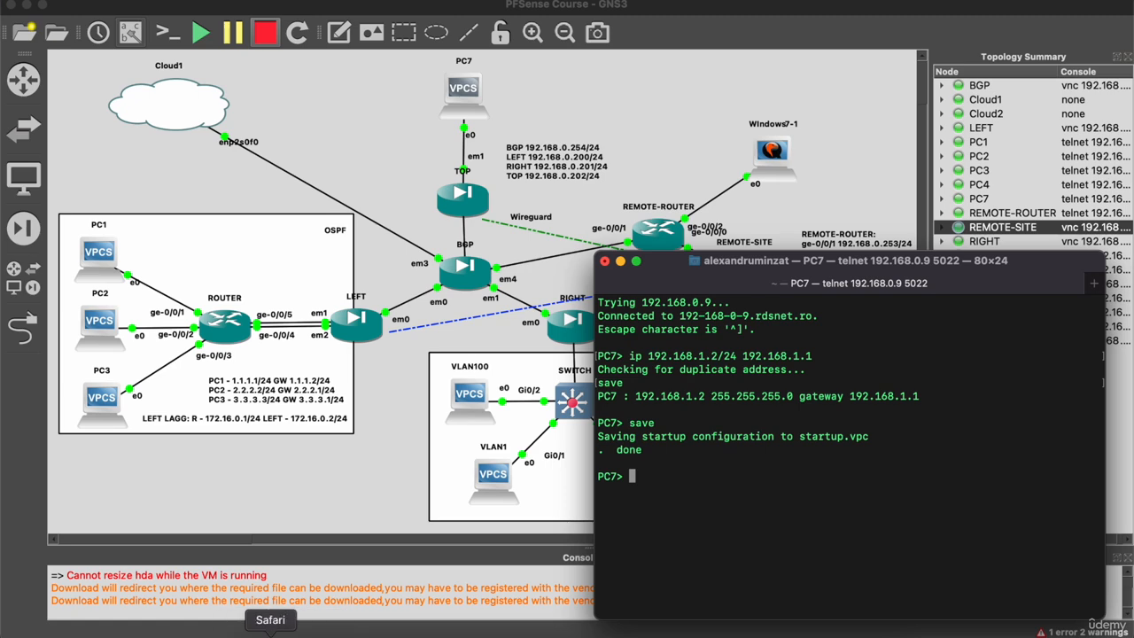
# Switch back to the browser, open the TOP firewall's routing gateways and choose HOME as the default IPv4 gateway
pyautogui.click(271, 636)
pyautogui.click(102, 228)
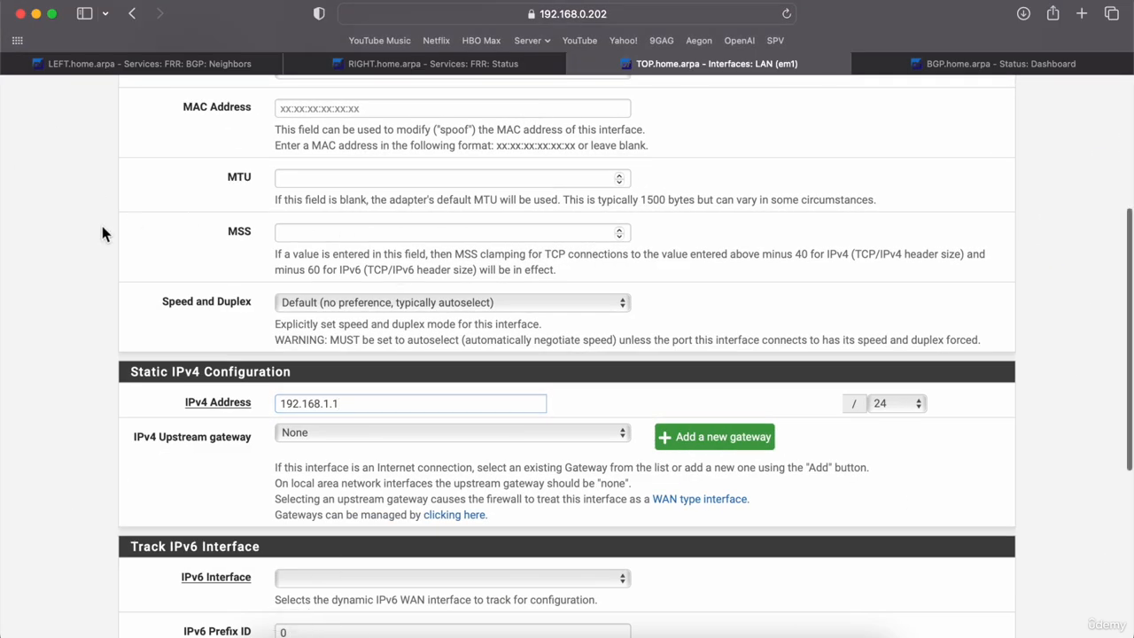
pyautogui.scroll(5, 102, 228)
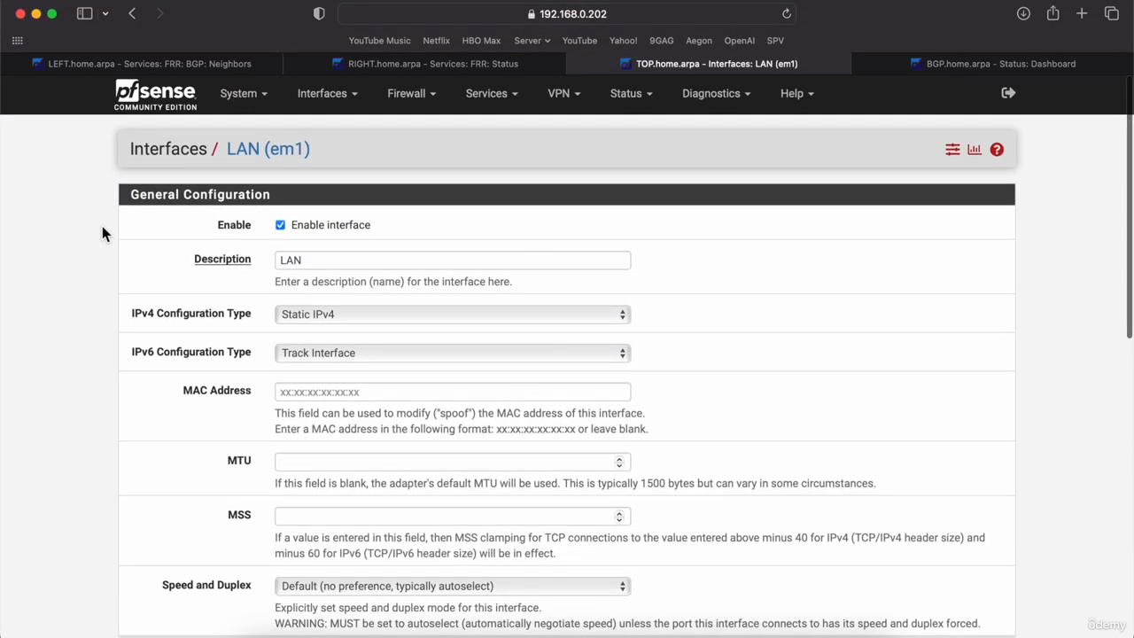
pyautogui.click(246, 99)
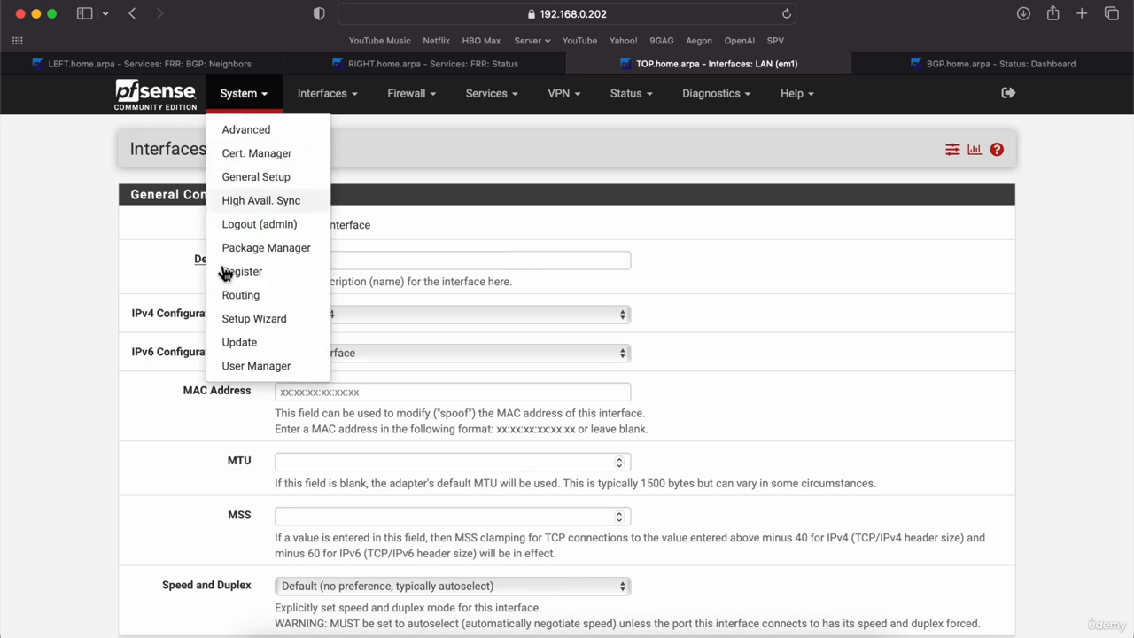
pyautogui.click(234, 295)
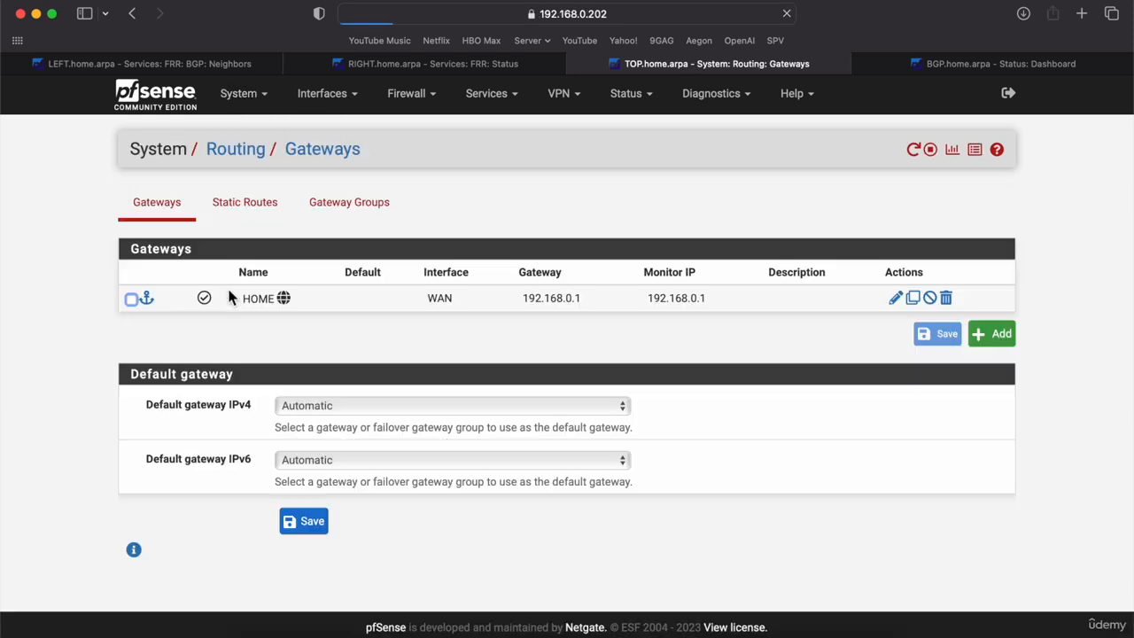
pyautogui.click(387, 409)
pyautogui.click(352, 426)
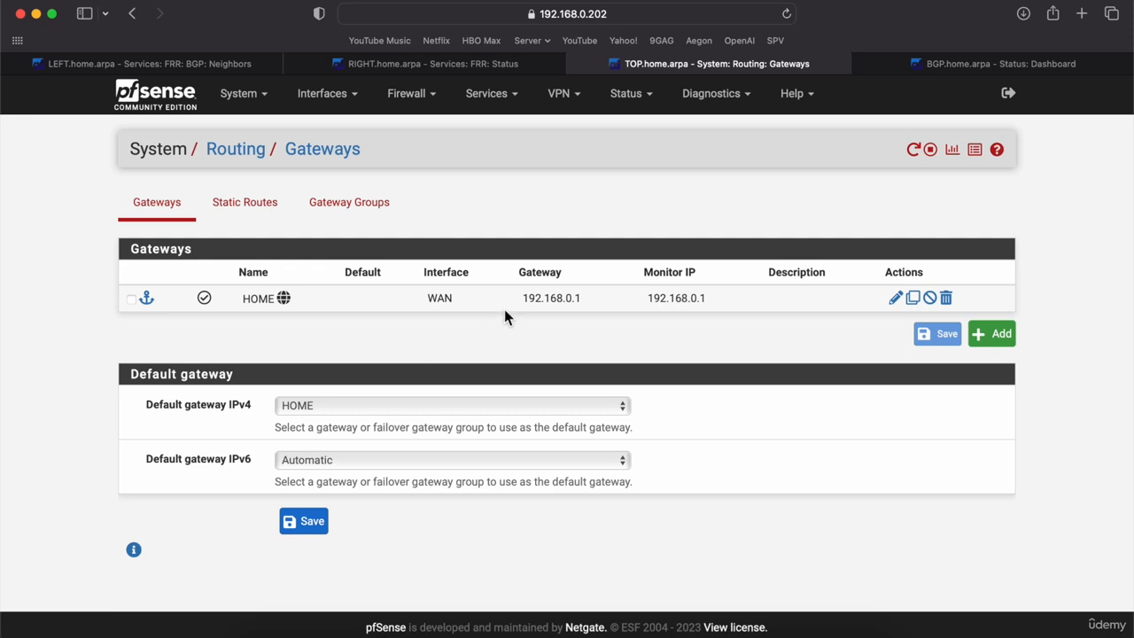
# Set the HOME gateway's IP address to 192.168.0.254 on the TOP firewall and save the gateway
pyautogui.doubleClick(581, 302)
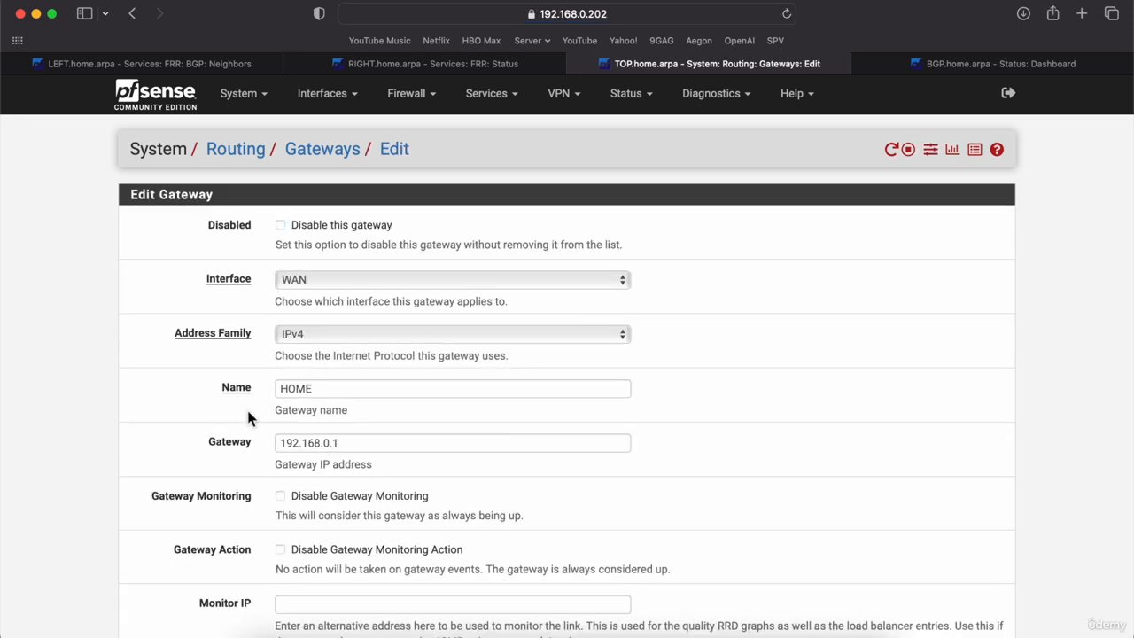
pyautogui.click(359, 442)
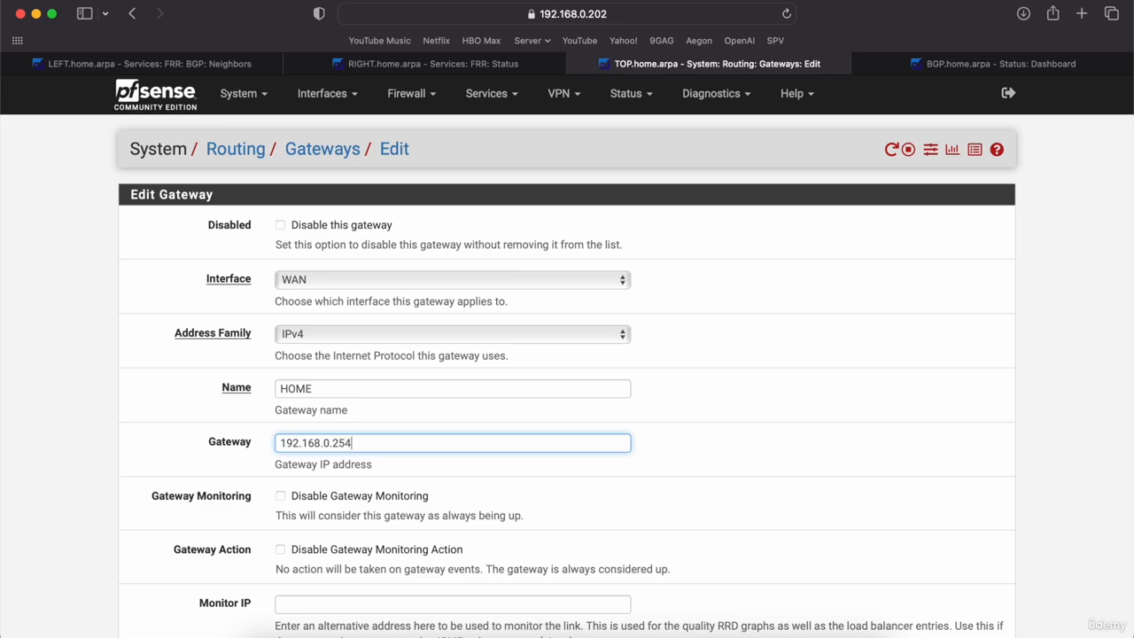
pyautogui.click(119, 468)
pyautogui.scroll(-5, 119, 468)
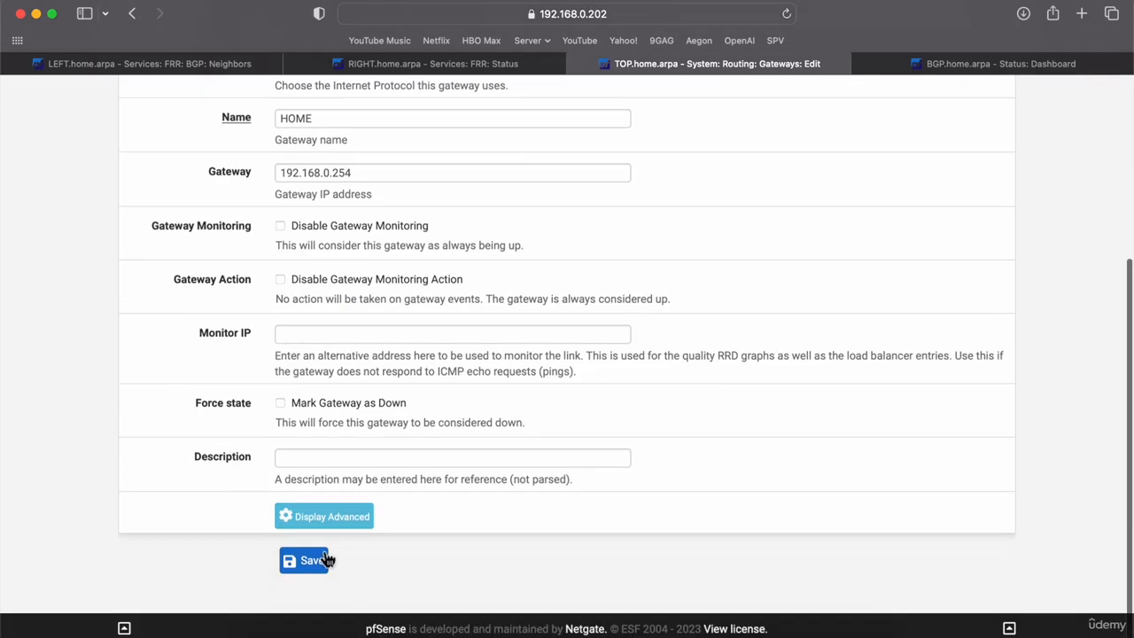
pyautogui.click(311, 564)
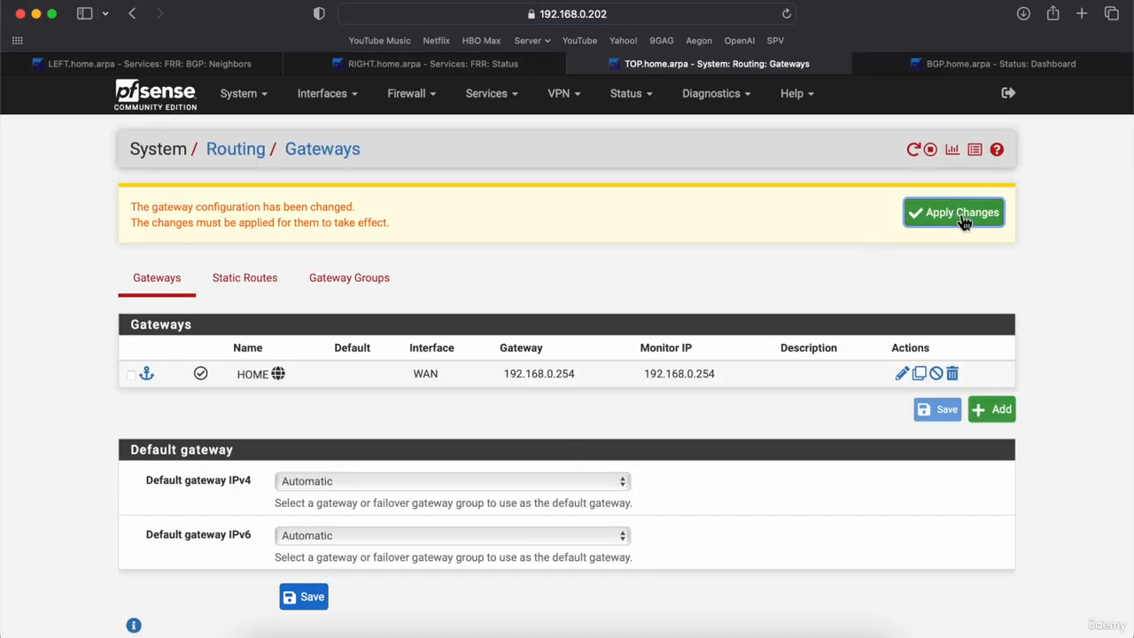
# Open the BGP firewall's FRR status and check the next hop of 1.1.1.0/24 in its BGP routes
pyautogui.click(964, 63)
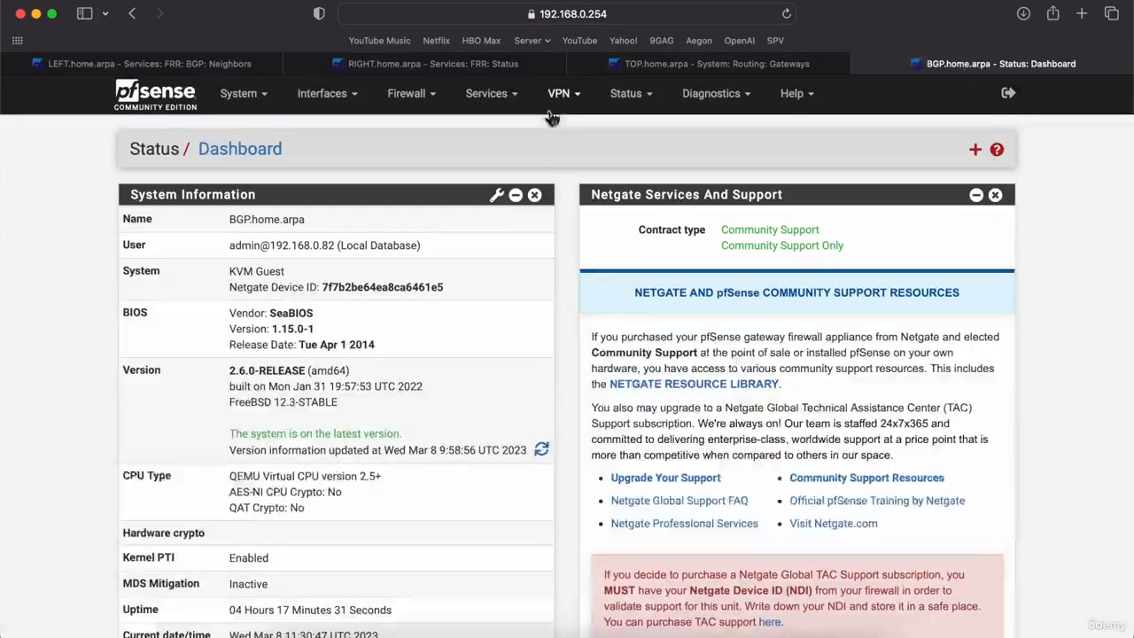
pyautogui.click(626, 94)
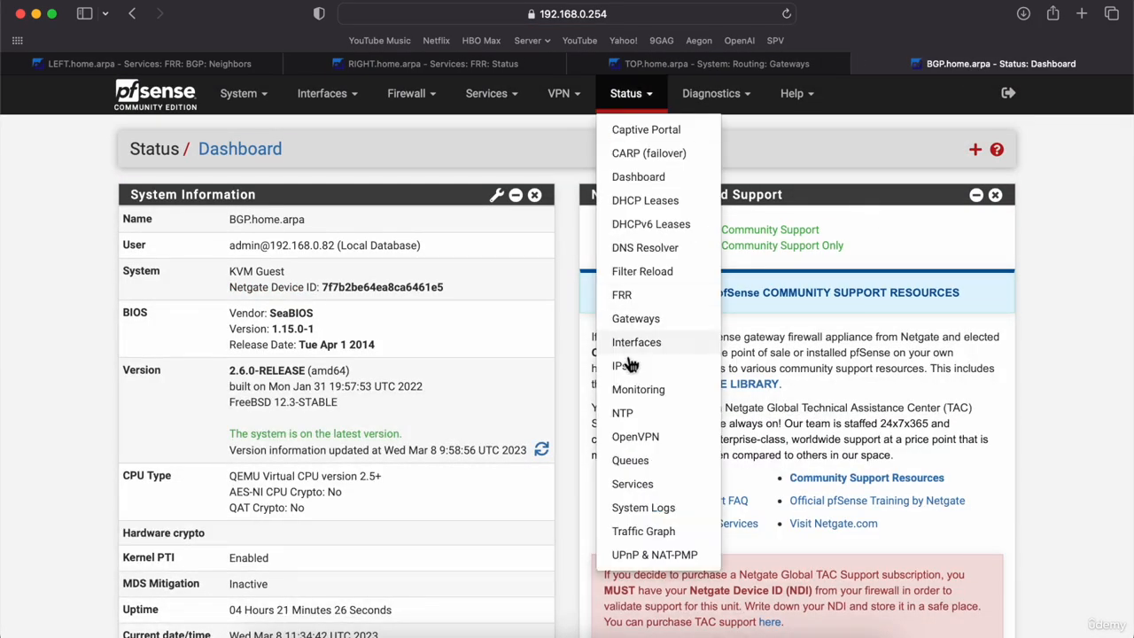
pyautogui.click(625, 297)
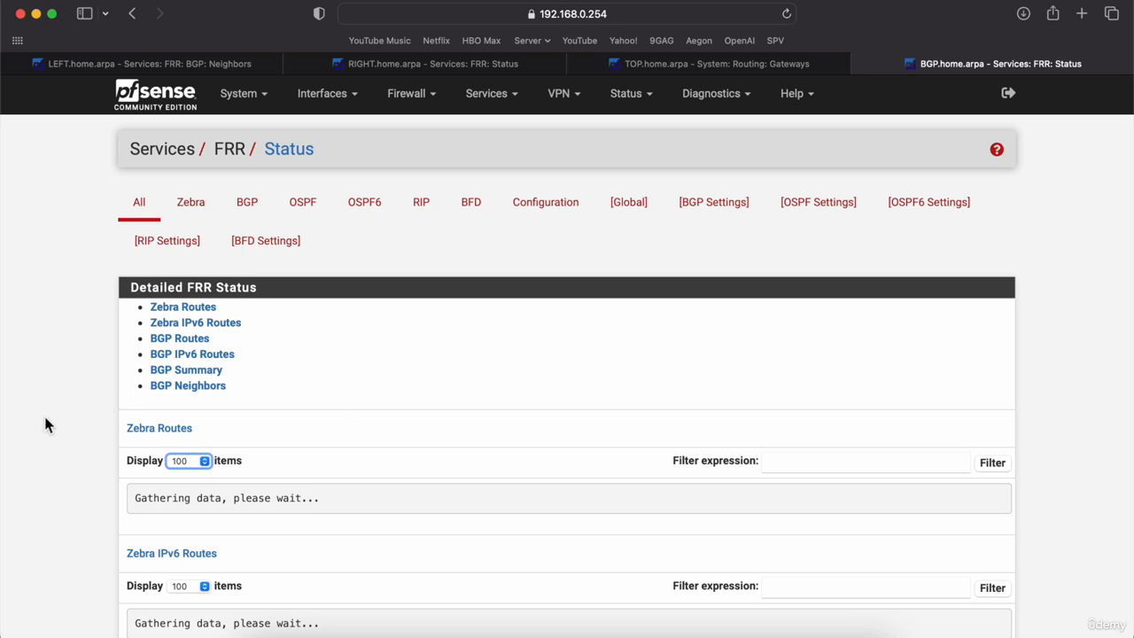
pyautogui.scroll(-4, 45, 419)
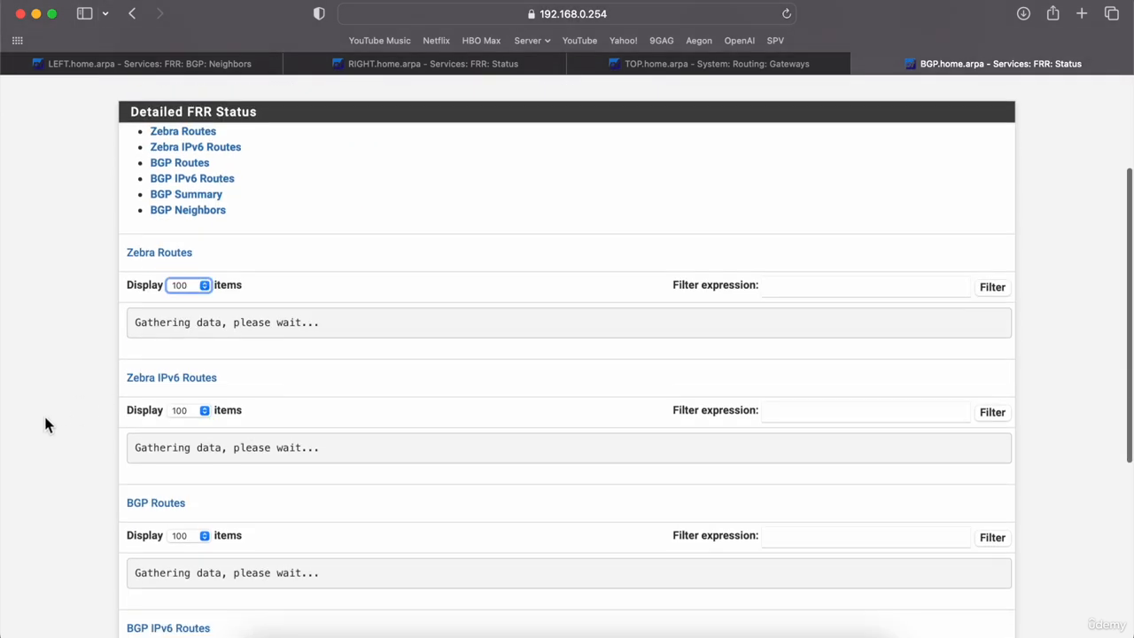
pyautogui.scroll(-3, 45, 421)
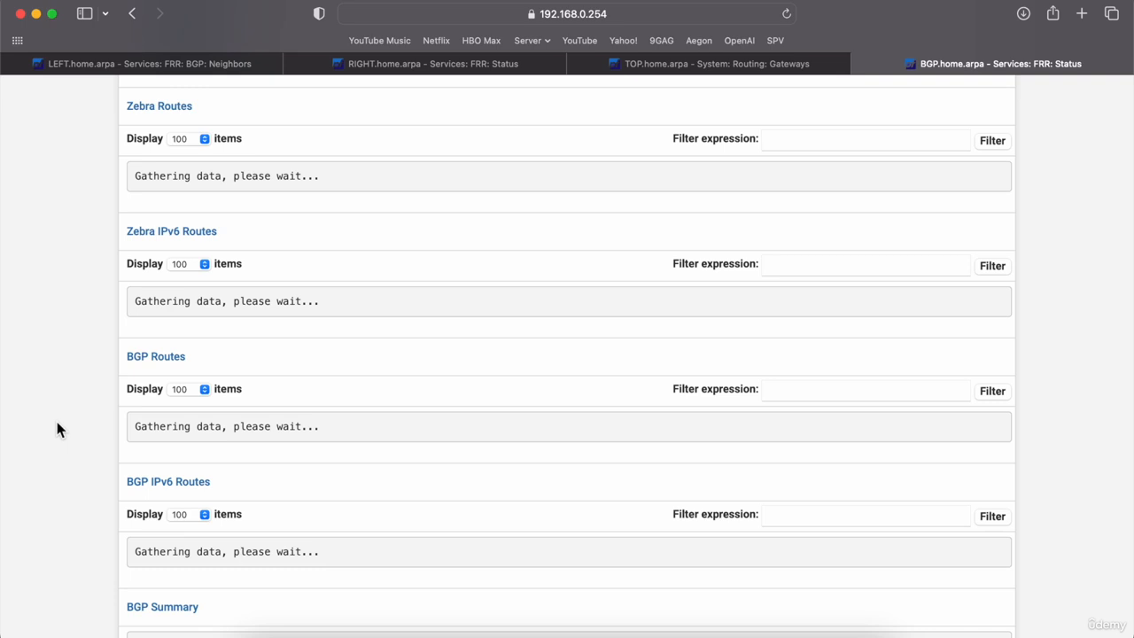
pyautogui.scroll(-2, 57, 422)
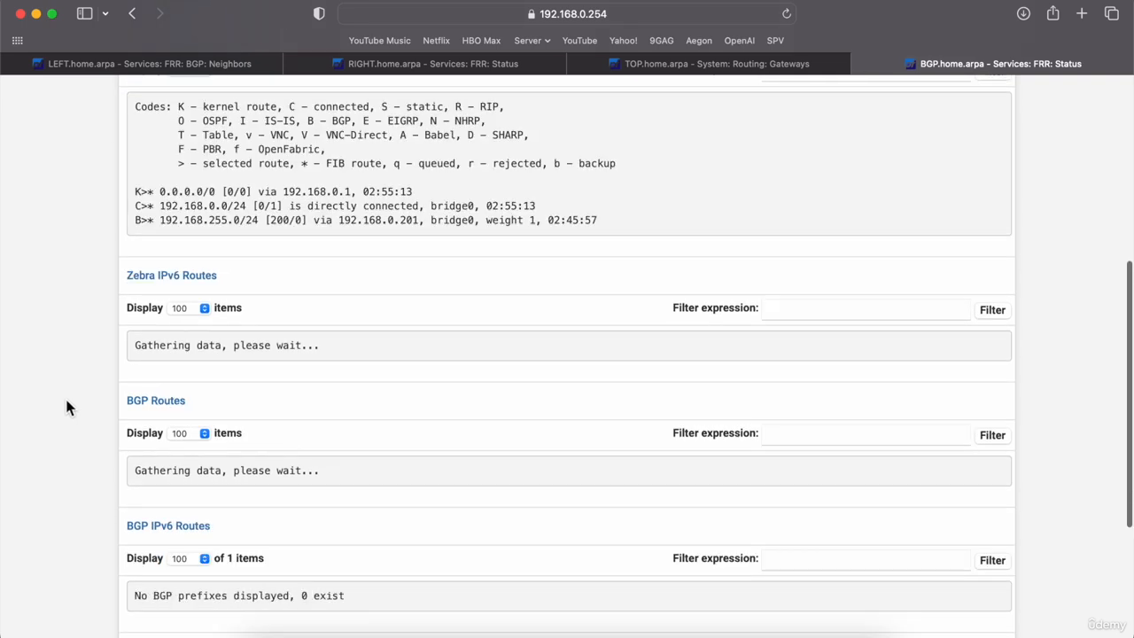
pyautogui.scroll(-8, 68, 407)
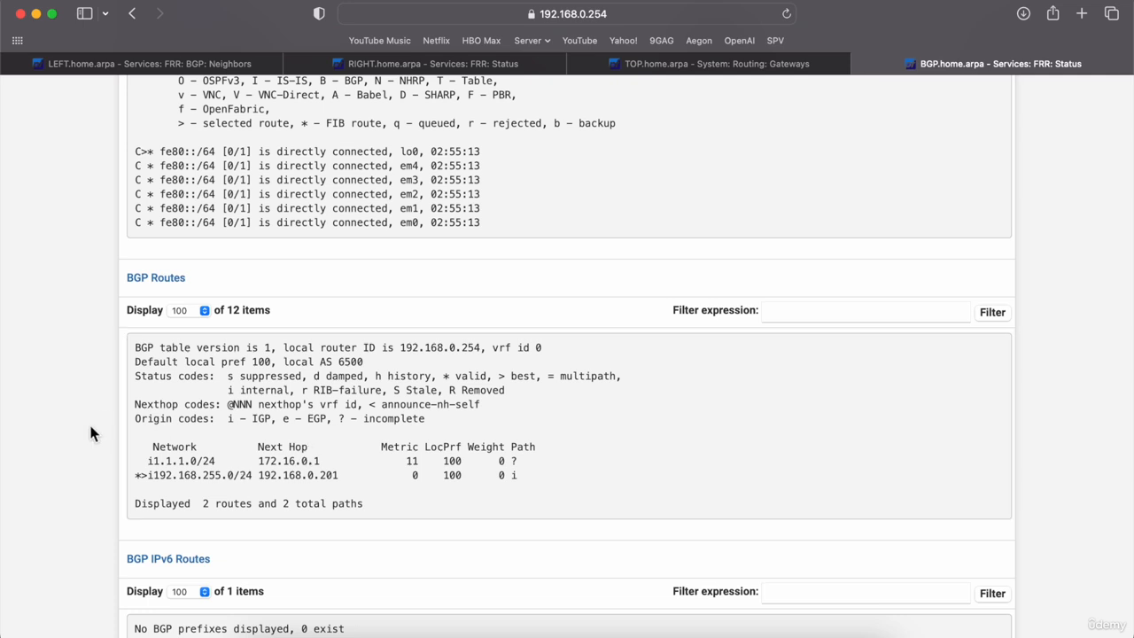
# Enable Next Hop Self for the 192.168.0.254 BGP neighbor on the LEFT firewall and save the neighbor
pyautogui.click(183, 64)
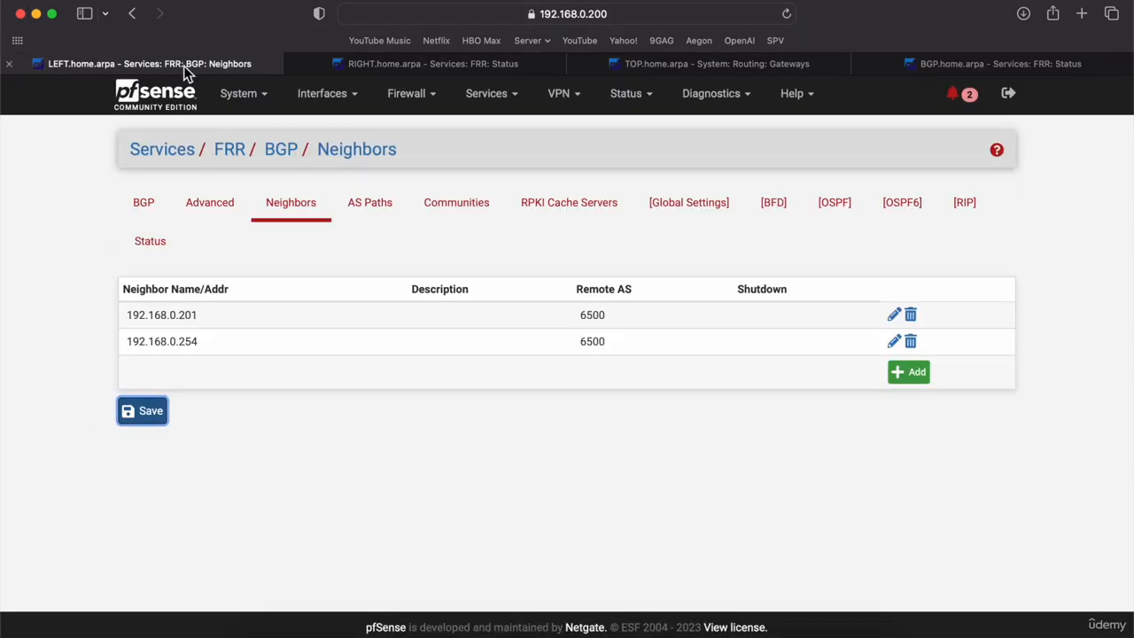
pyautogui.doubleClick(193, 341)
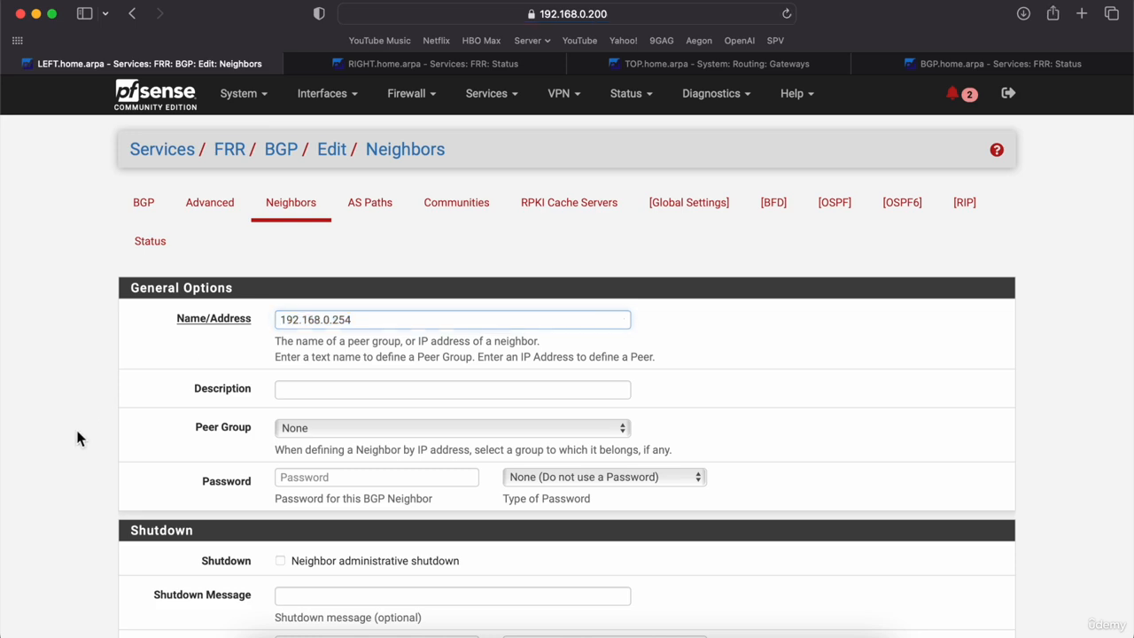
pyautogui.press('super+f')
pyautogui.write('nexh')
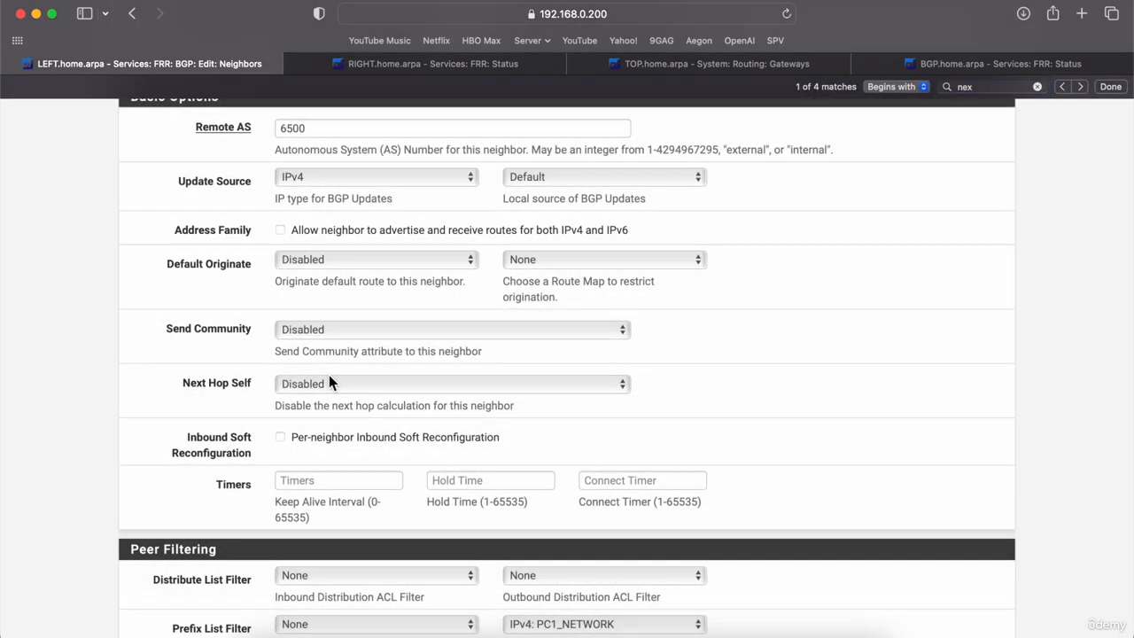
pyautogui.click(329, 381)
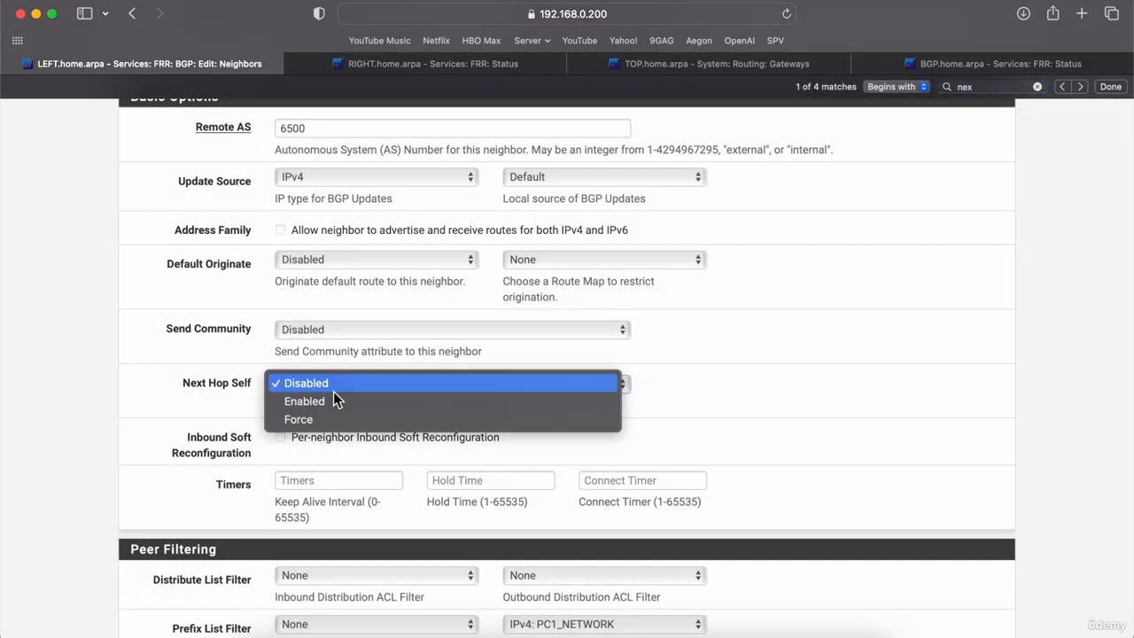
pyautogui.click(326, 401)
pyautogui.scroll(-10, 132, 471)
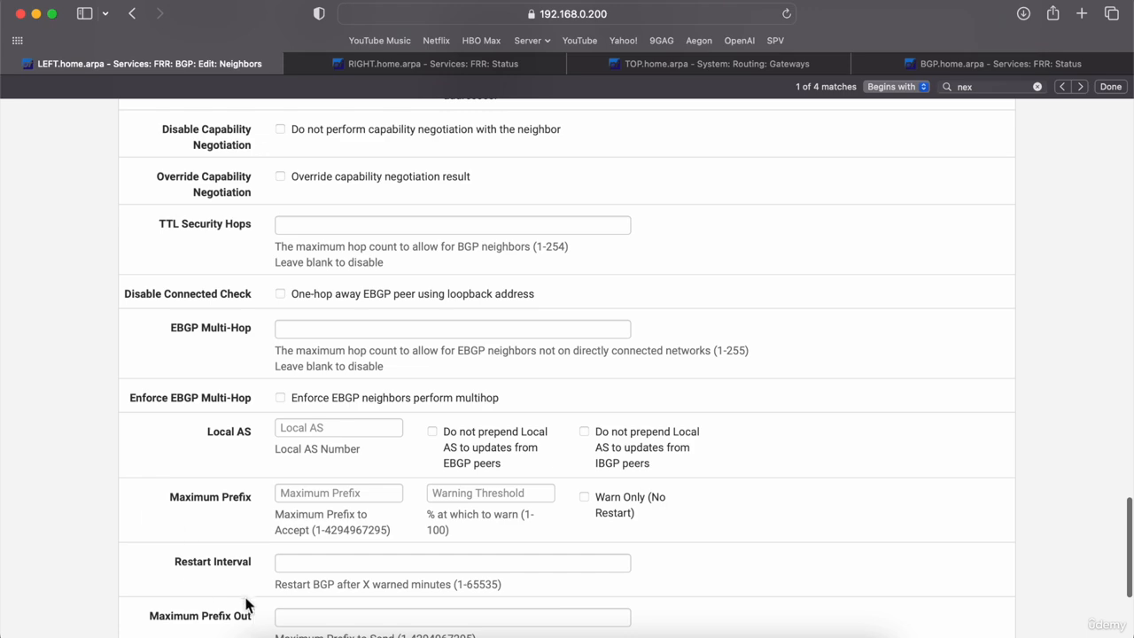
pyautogui.scroll(-3, 248, 603)
pyautogui.click(301, 562)
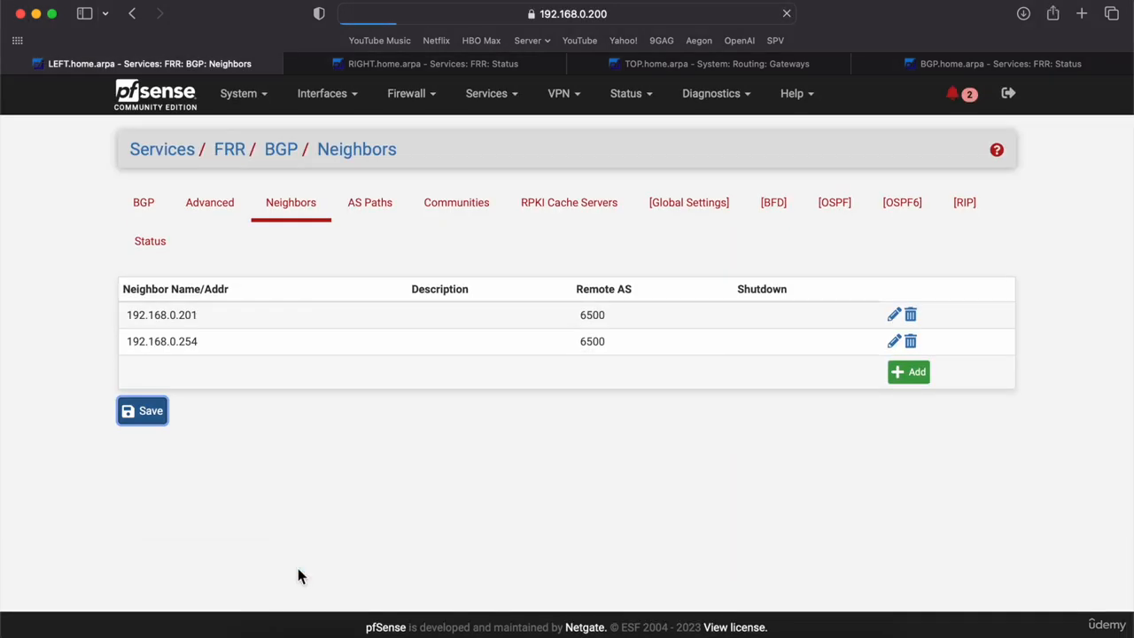
# Check the BGP routes and their next hops in the BGP firewall's FRR status
pyautogui.click(950, 66)
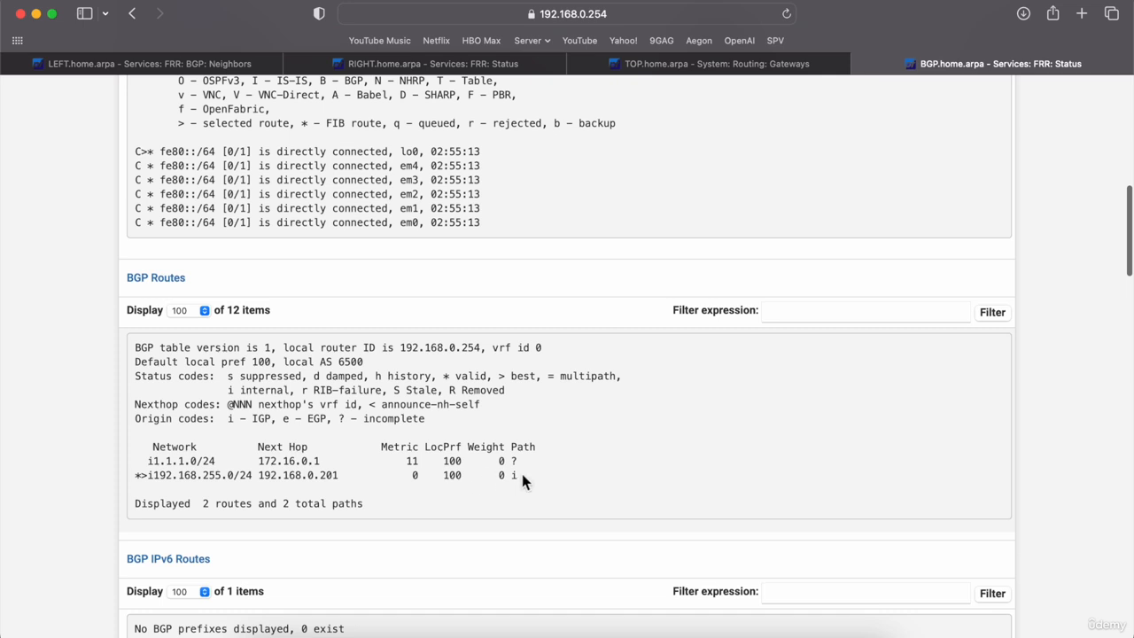
pyautogui.moveTo(521, 475); pyautogui.dragTo(159, 461)
pyautogui.click(257, 499)
pyautogui.moveTo(254, 479); pyautogui.dragTo(153, 479)
pyautogui.click(154, 480)
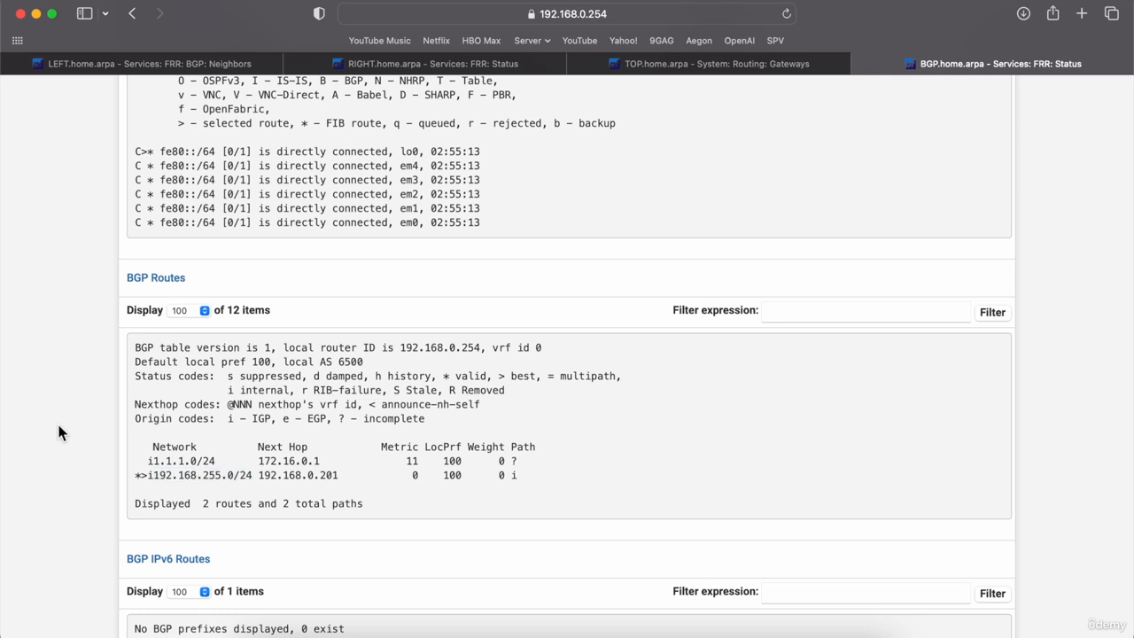
# Switch to the PC7 terminal and ping 1.1.1.1, stopping the ping after a few attempts
pyautogui.click(665, 629)
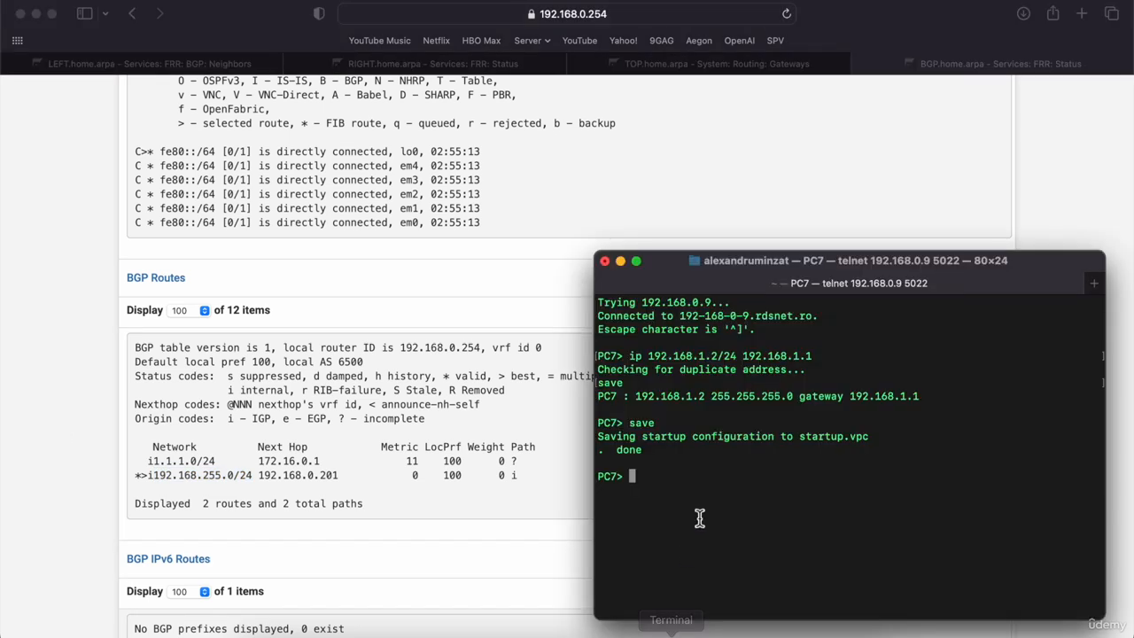
pyautogui.write('ping 1.1.1.1')
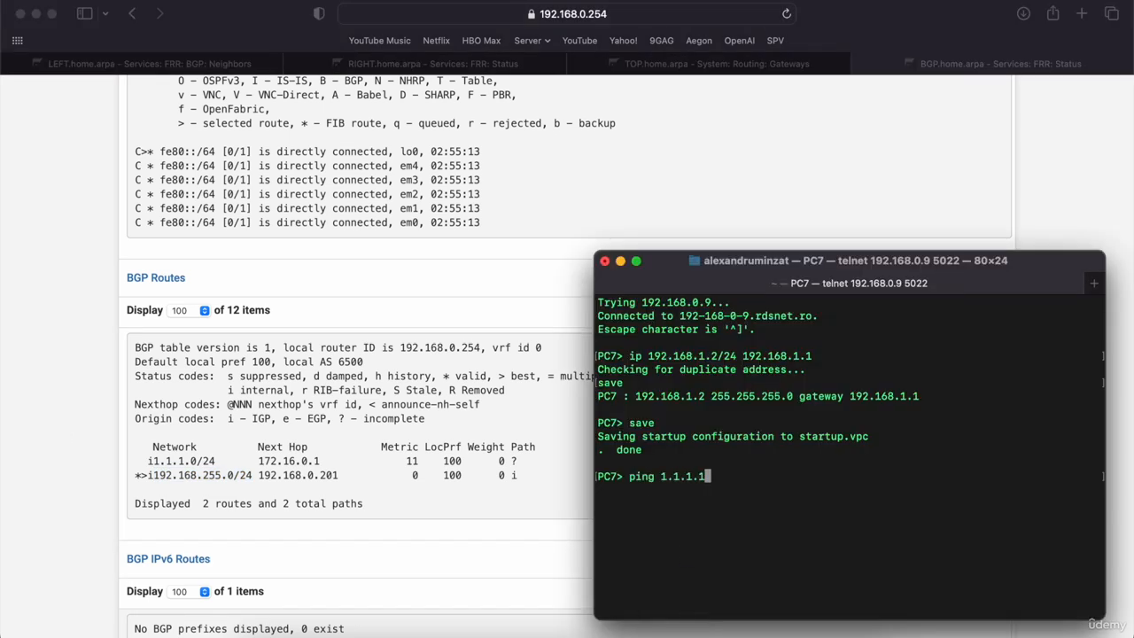
pyautogui.press('Return')
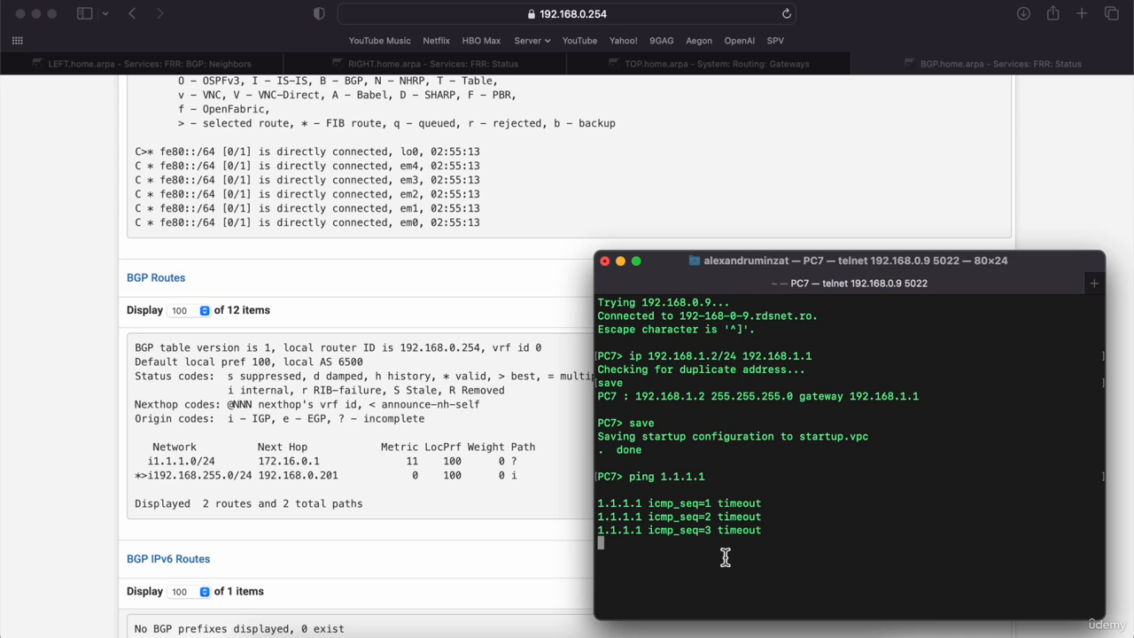
pyautogui.hotkey('ctrl', 'c')
# Ping 192.168.255.10 from PC7 and stop the ping after a couple of attempts
pyautogui.press('Up')
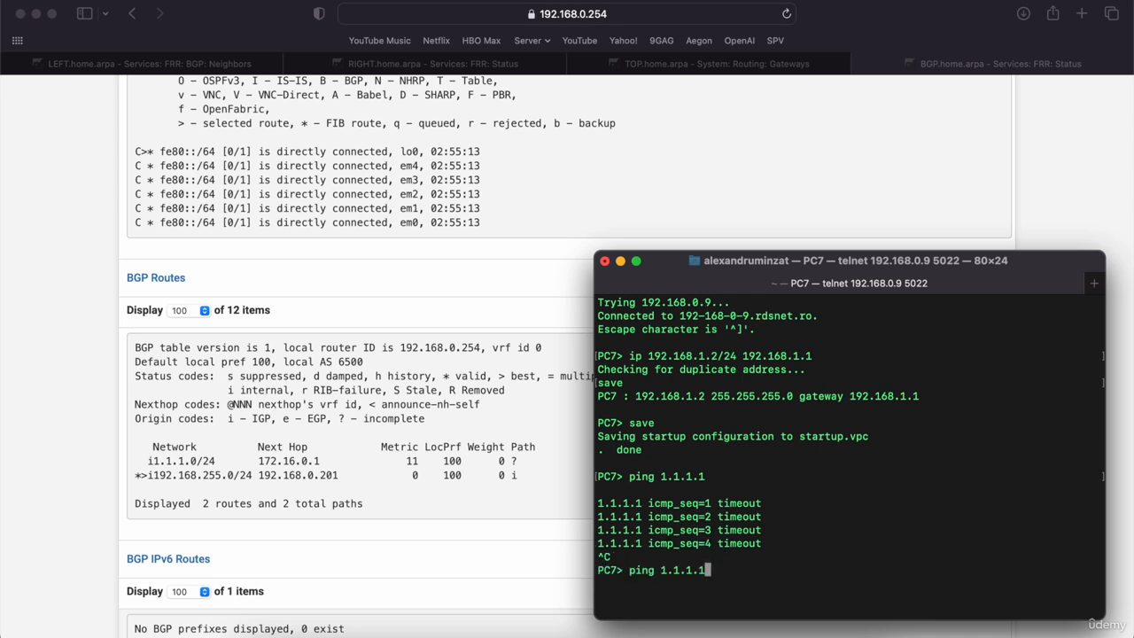
pyautogui.press('BackSpace')
pyautogui.press('BackSpace')
pyautogui.press('BackSpace')
pyautogui.press('BackSpace')
pyautogui.press('BackSpace')
pyautogui.press('BackSpace')
pyautogui.press('BackSpace')
pyautogui.write('192.168.255.10')
pyautogui.press('Return')
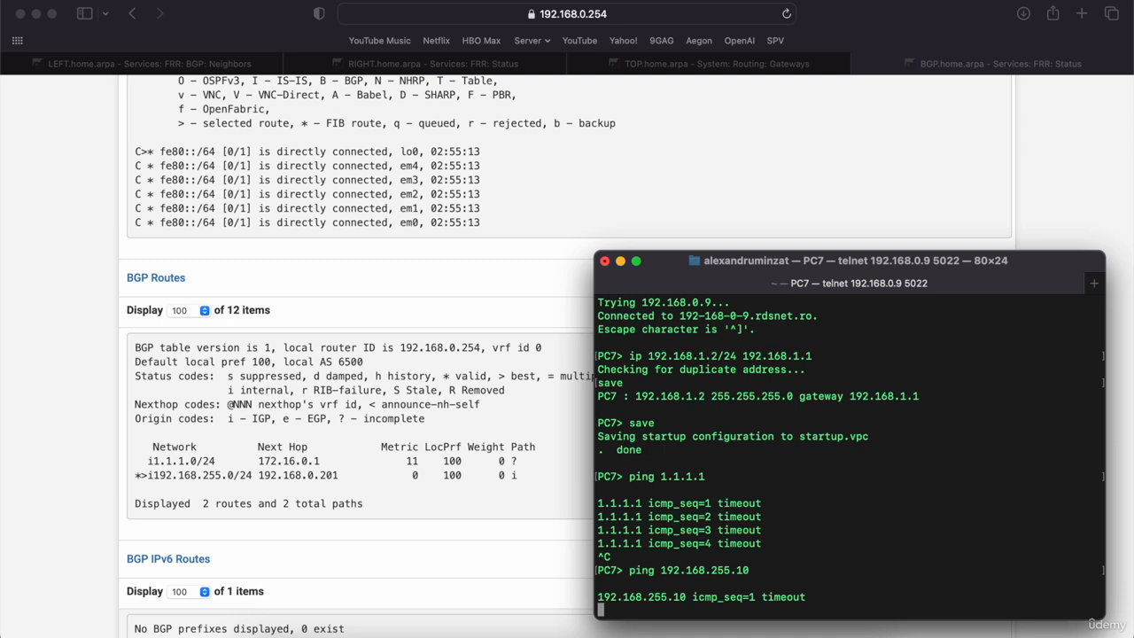
pyautogui.hotkey('ctrl', 'c')
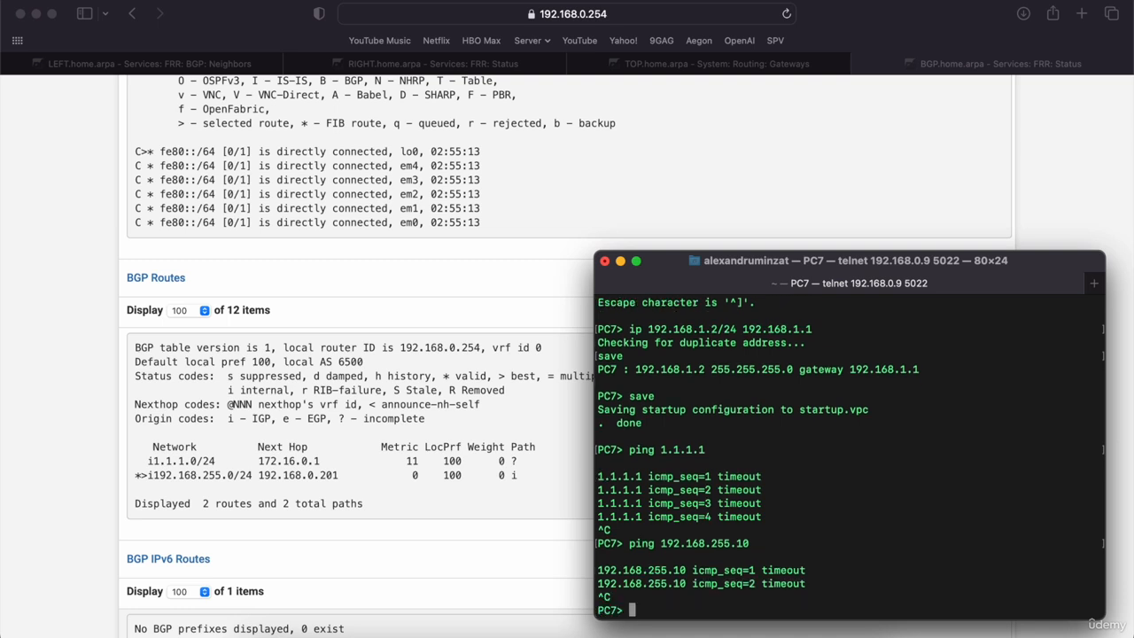
# Switch back to the browser, set the HOMW_GW gateway's IP address to 192.168.0.254 on the LEFT firewall, and save and apply the change
pyautogui.click(47, 380)
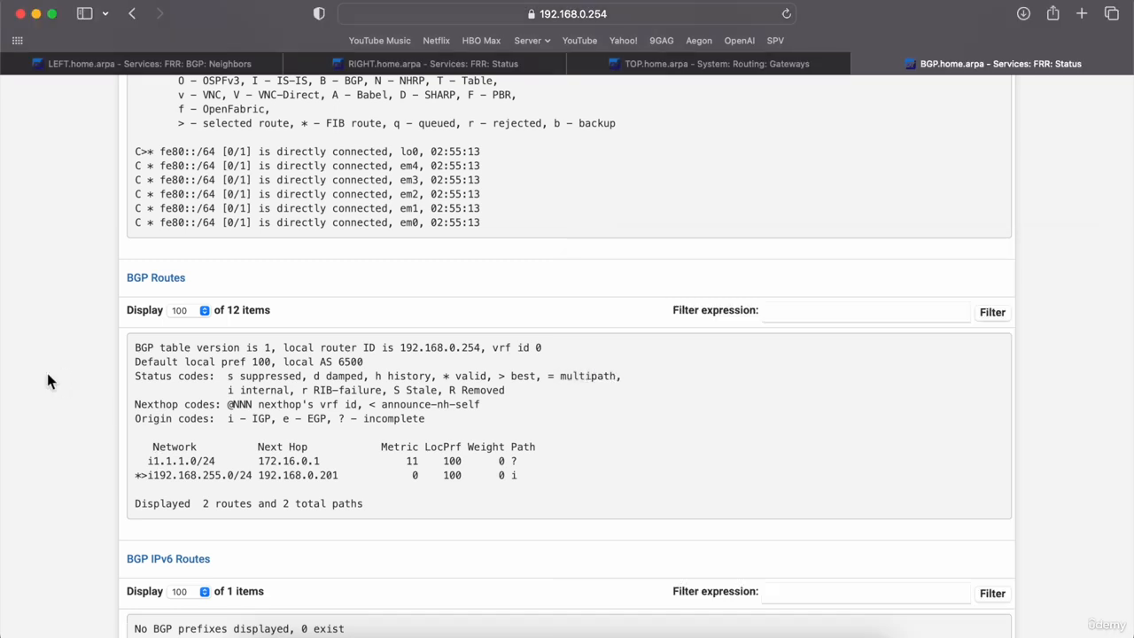
pyautogui.click(160, 64)
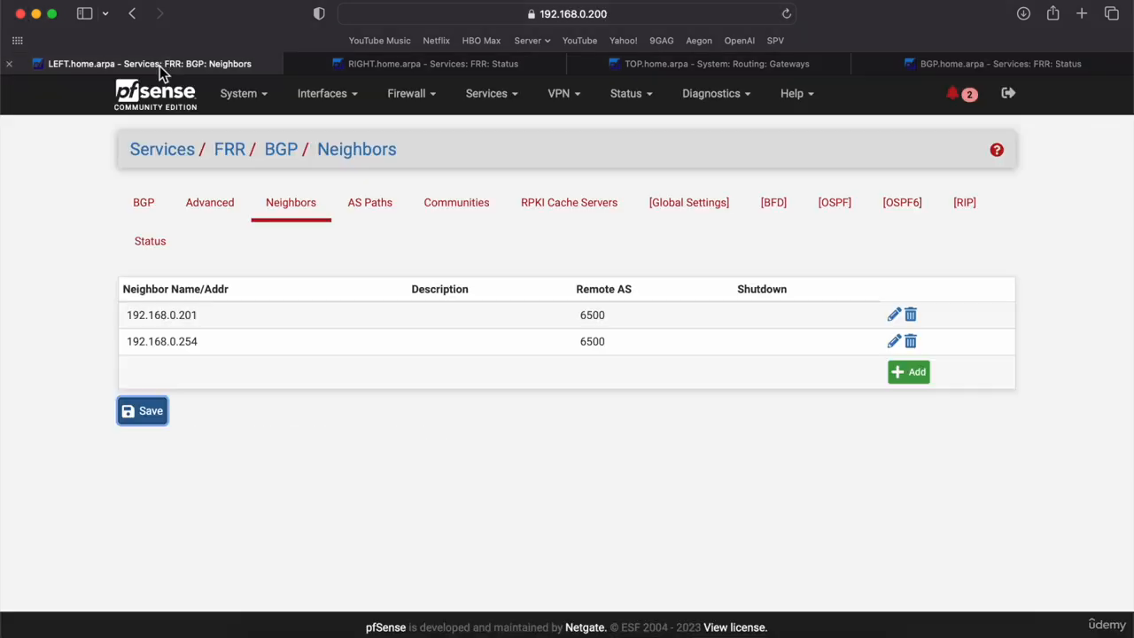
pyautogui.click(255, 95)
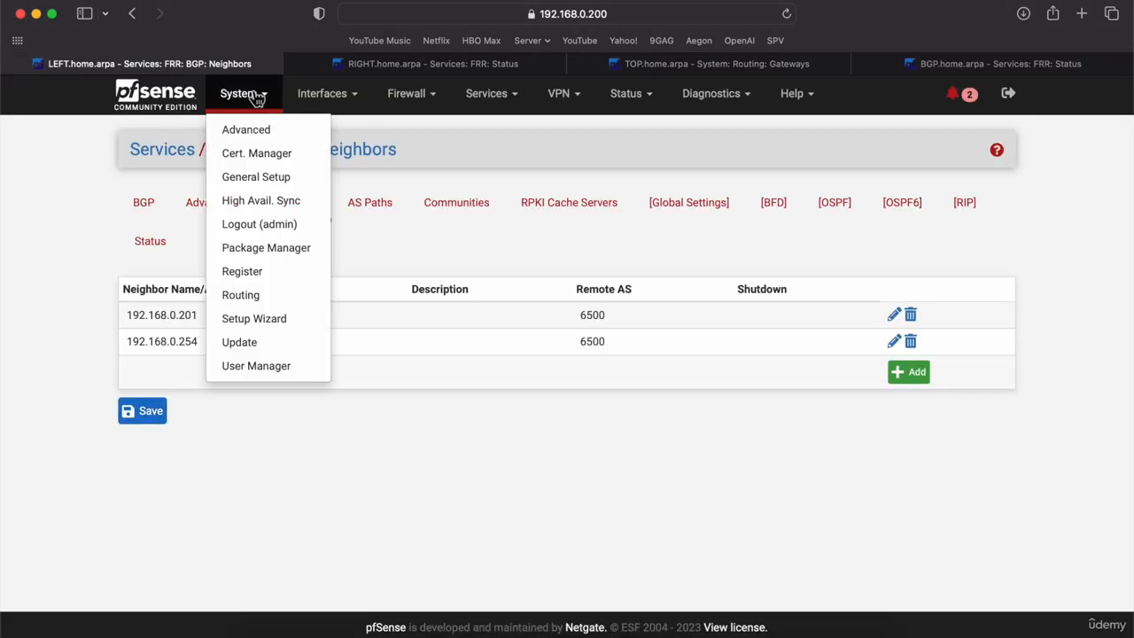
pyautogui.click(232, 297)
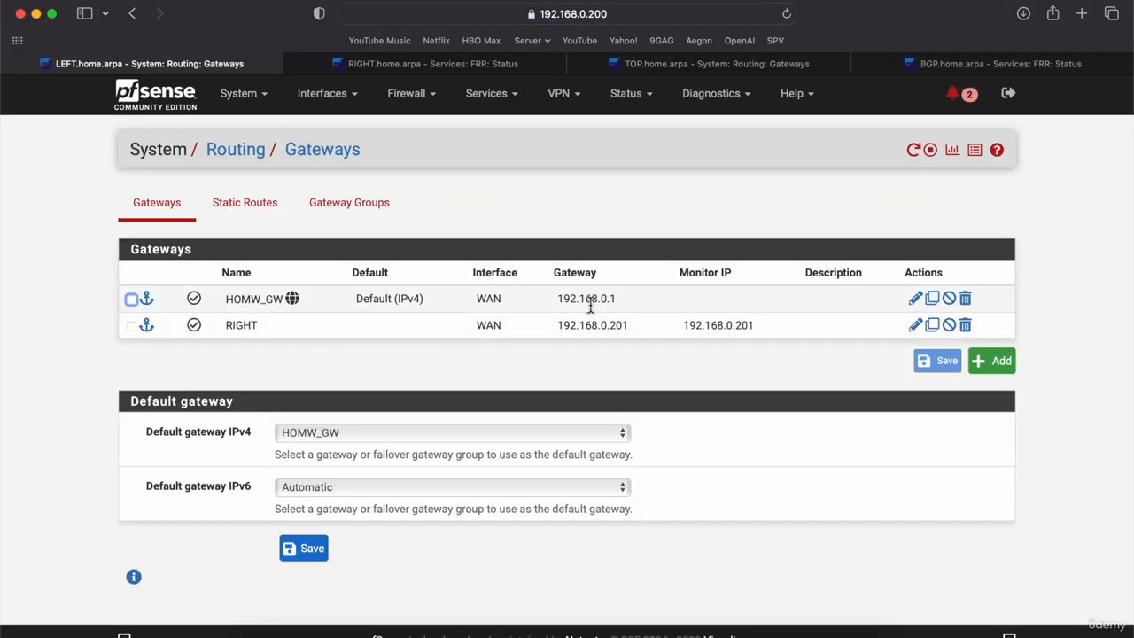
pyautogui.doubleClick(587, 299)
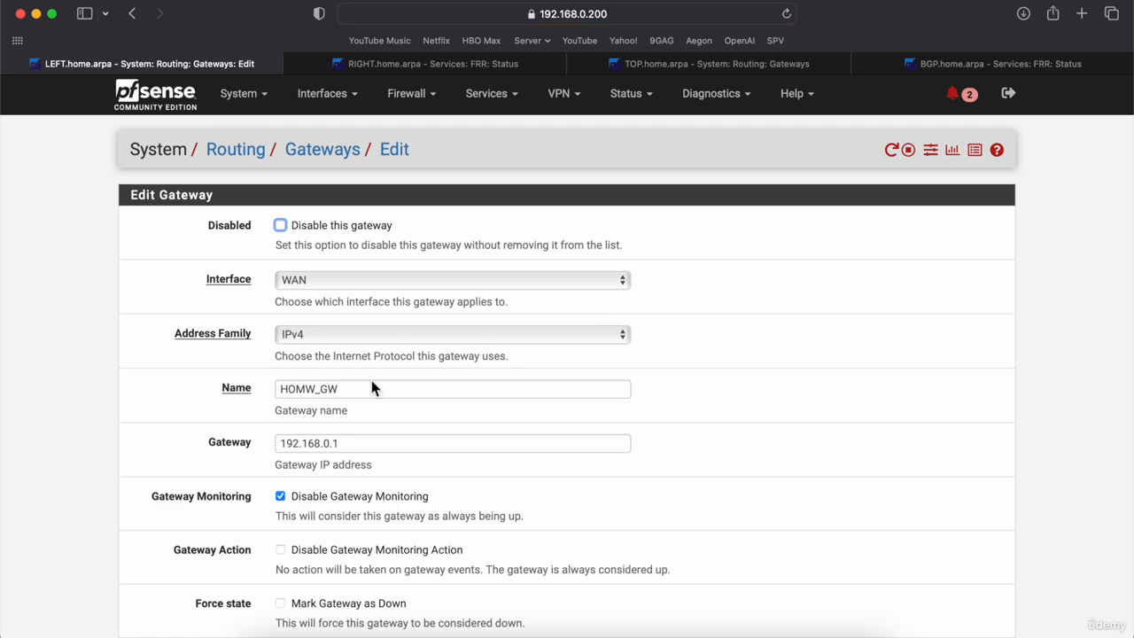
pyautogui.click(351, 449)
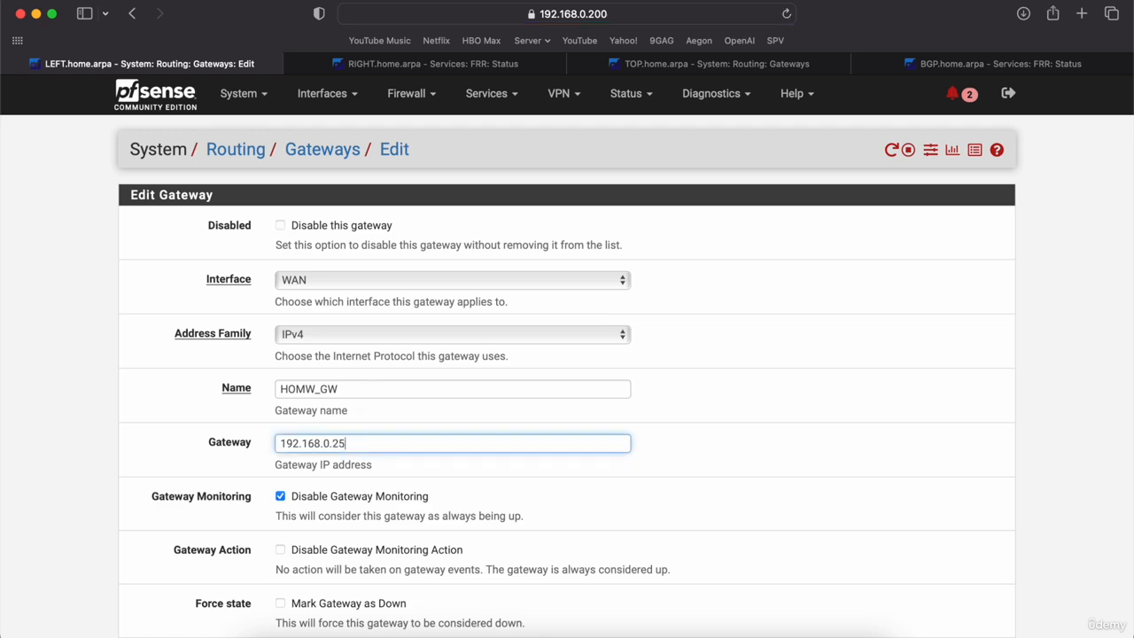
pyautogui.scroll(-5, 241, 434)
pyautogui.click(304, 560)
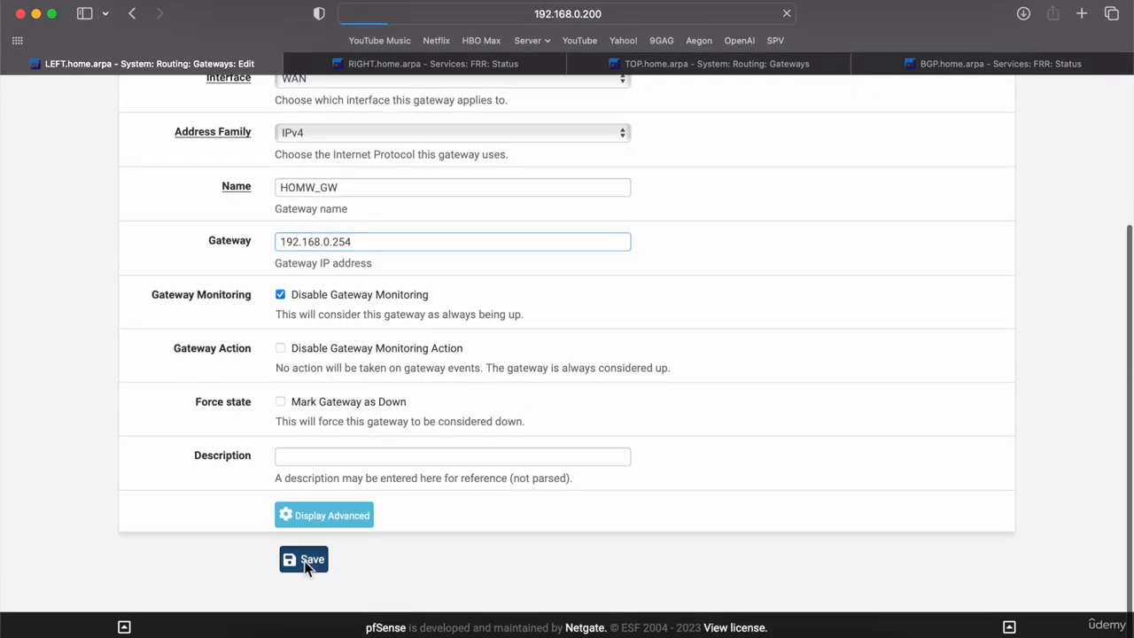
pyautogui.click(945, 217)
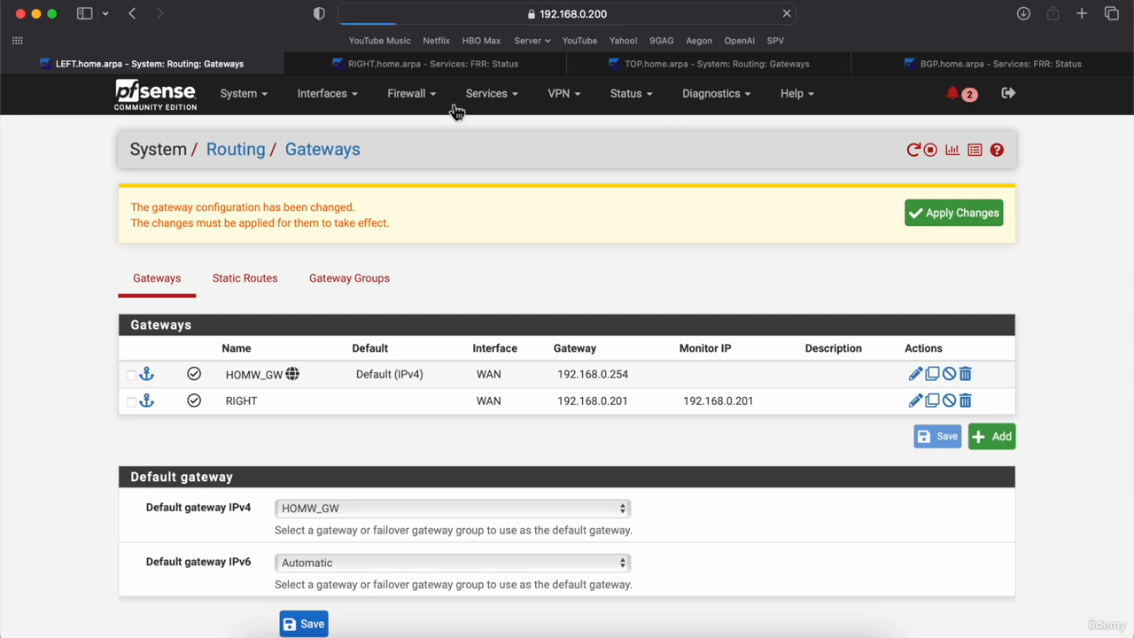
# Set the HOME gateway's IP address to 192.168.0.254 on the RIGHT firewall, then save and apply the change
pyautogui.click(429, 72)
pyautogui.scroll(5, 171, 112)
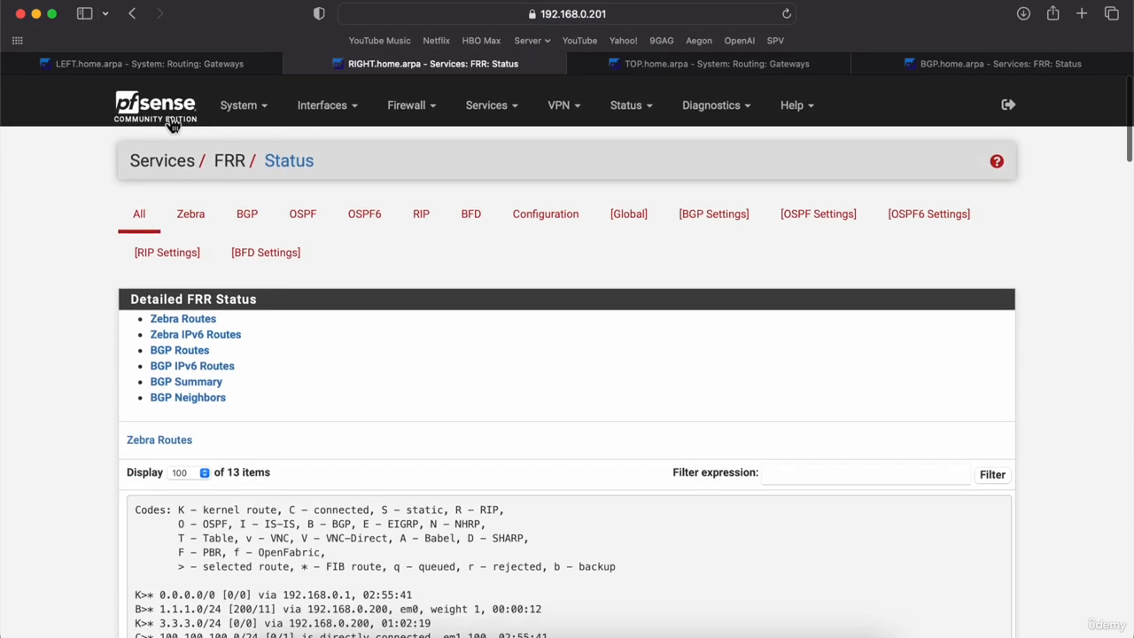
pyautogui.click(257, 102)
pyautogui.click(248, 294)
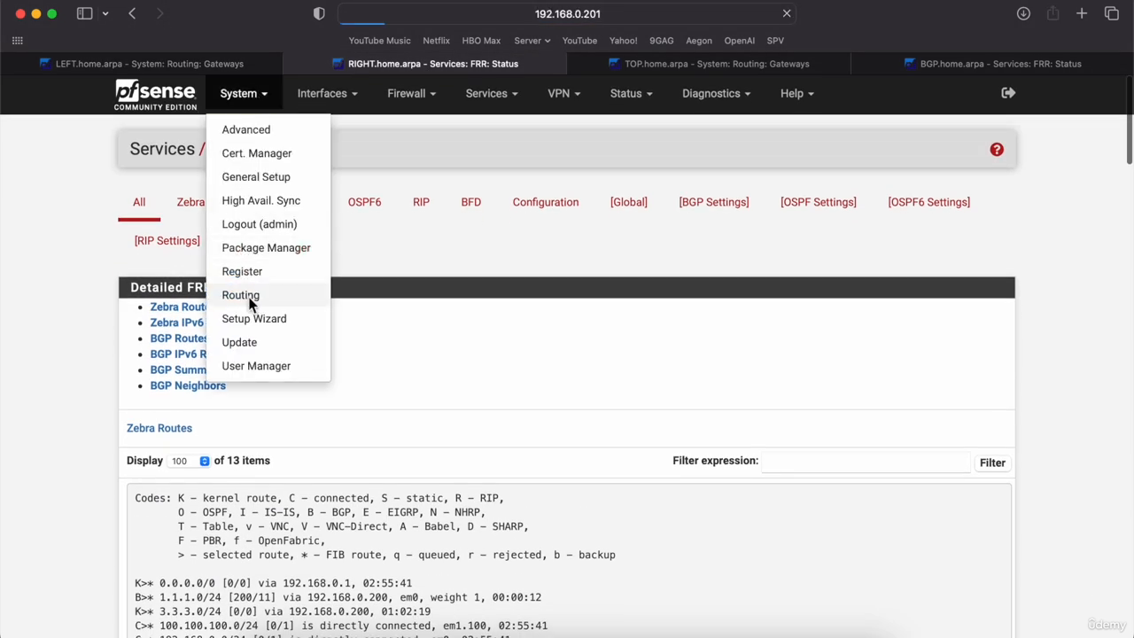
pyautogui.doubleClick(410, 299)
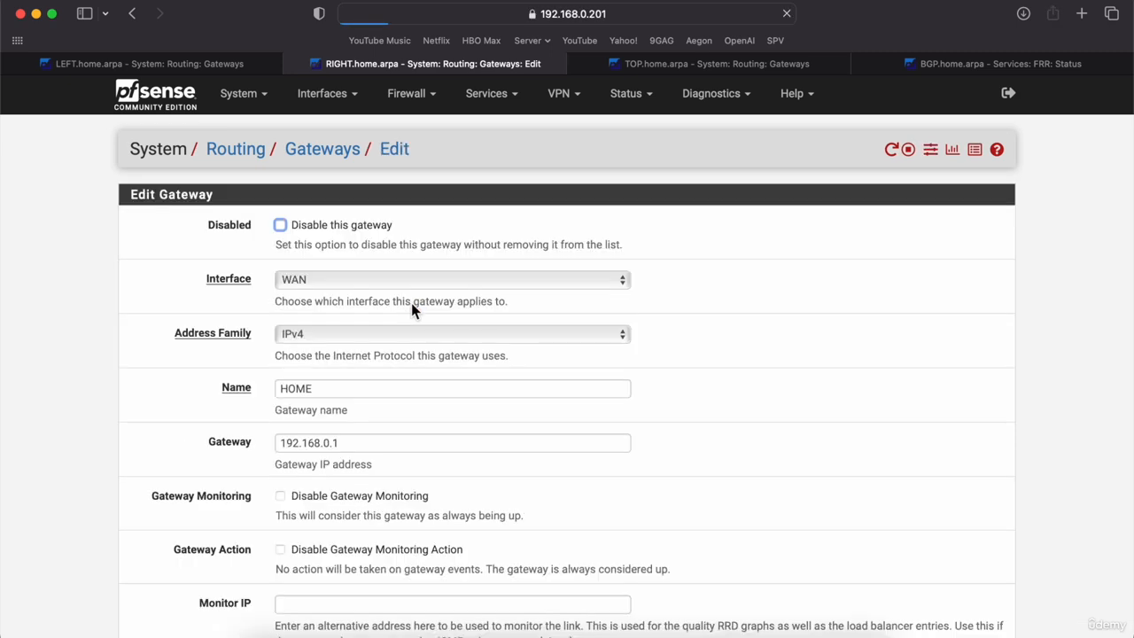
pyautogui.click(370, 447)
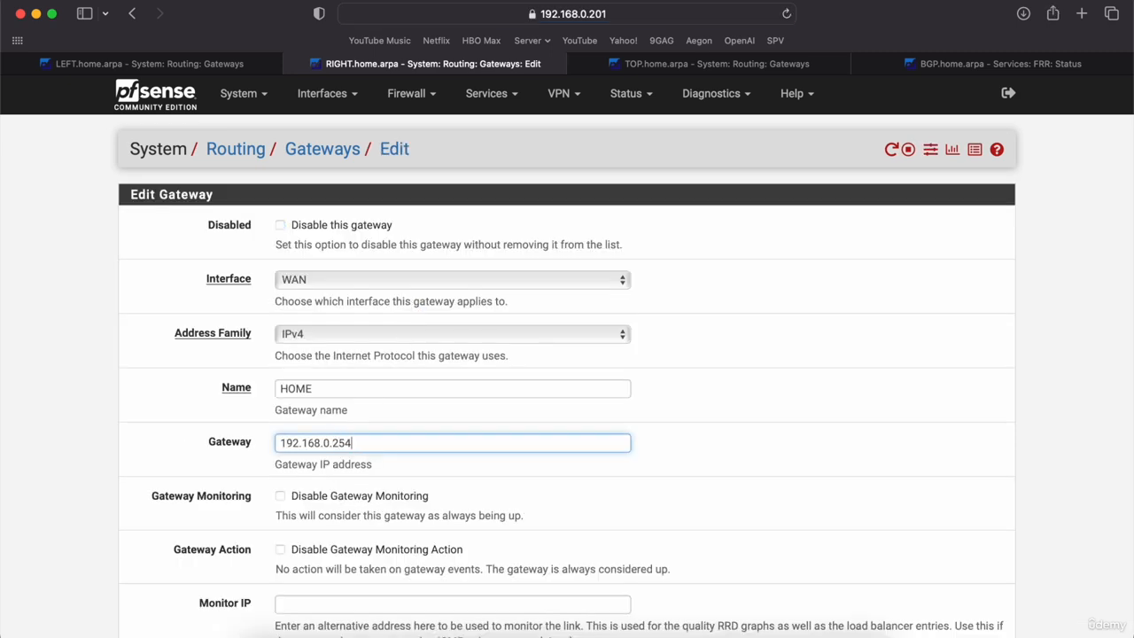
pyautogui.click(140, 480)
pyautogui.scroll(-5, 140, 480)
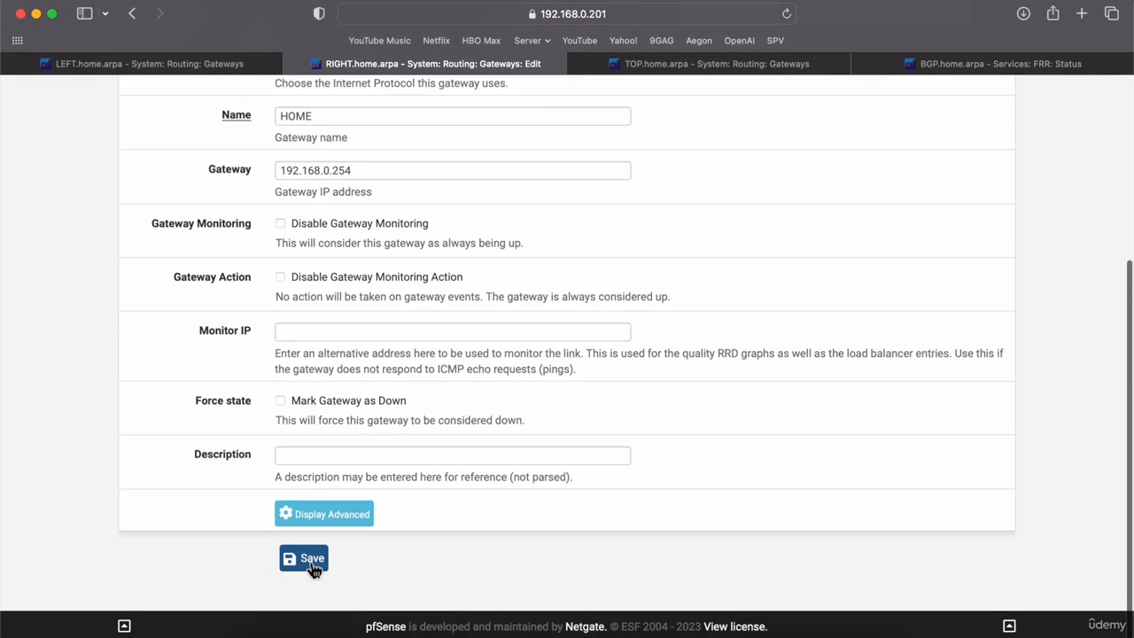
pyautogui.click(309, 564)
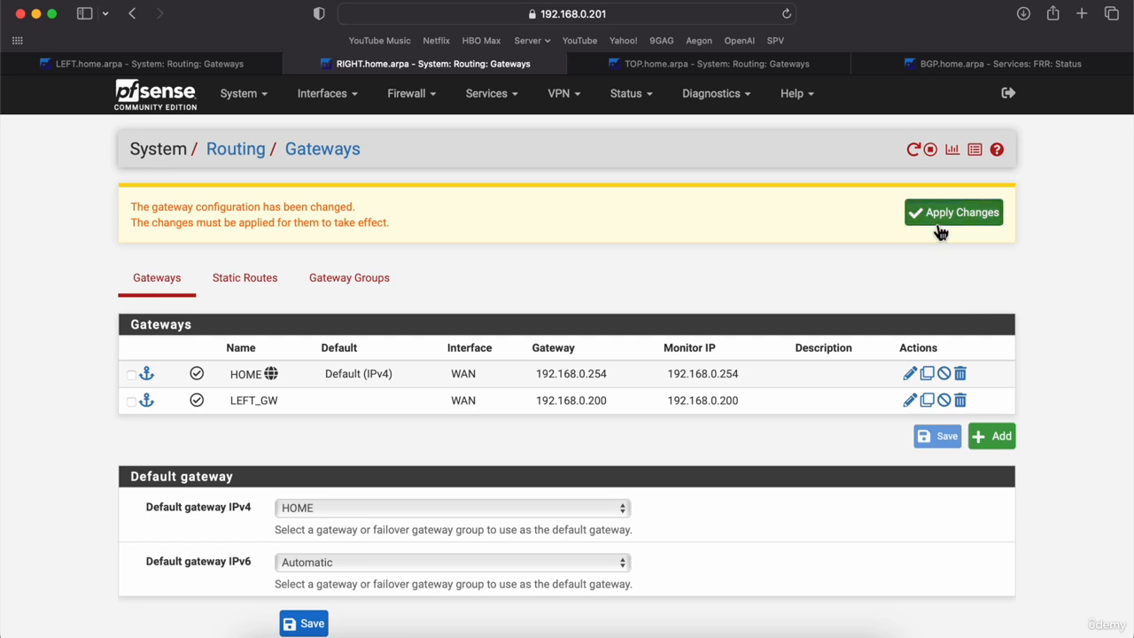
pyautogui.click(937, 225)
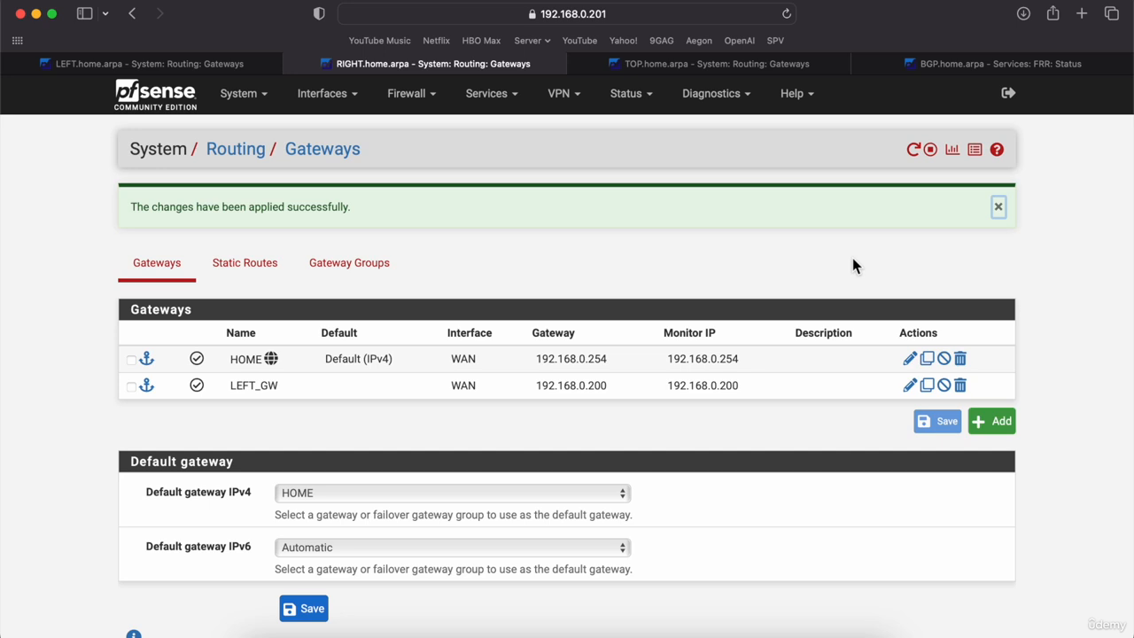
# Review the TOP firewall's gateways, then switch to the PC7 terminal and repeat the ping to 192.168.255.10
pyautogui.click(695, 63)
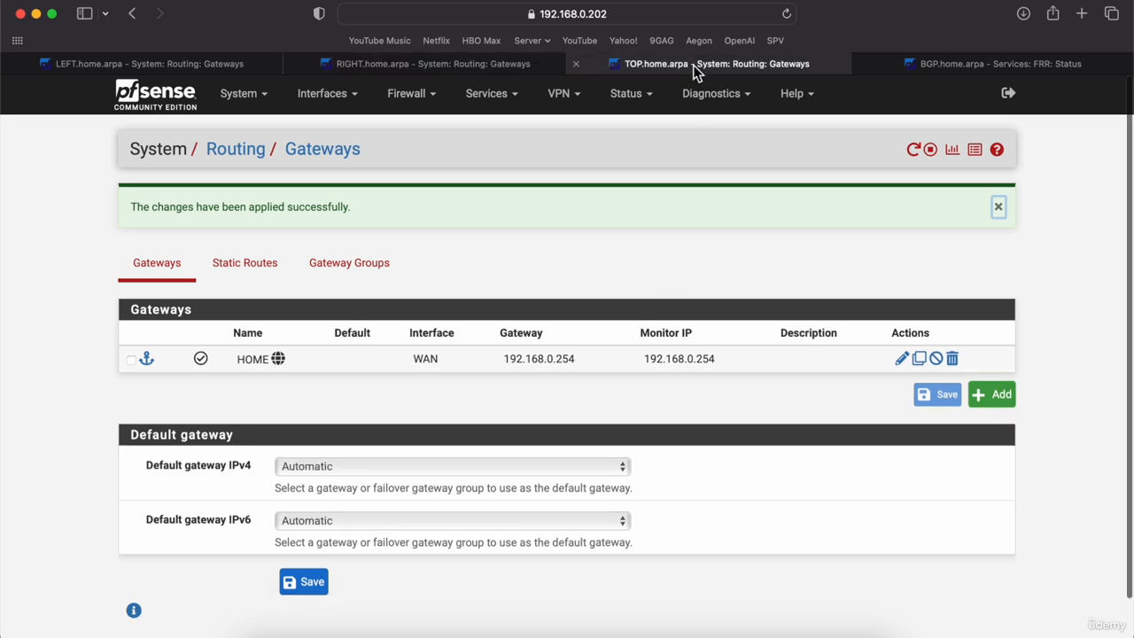
pyautogui.click(671, 633)
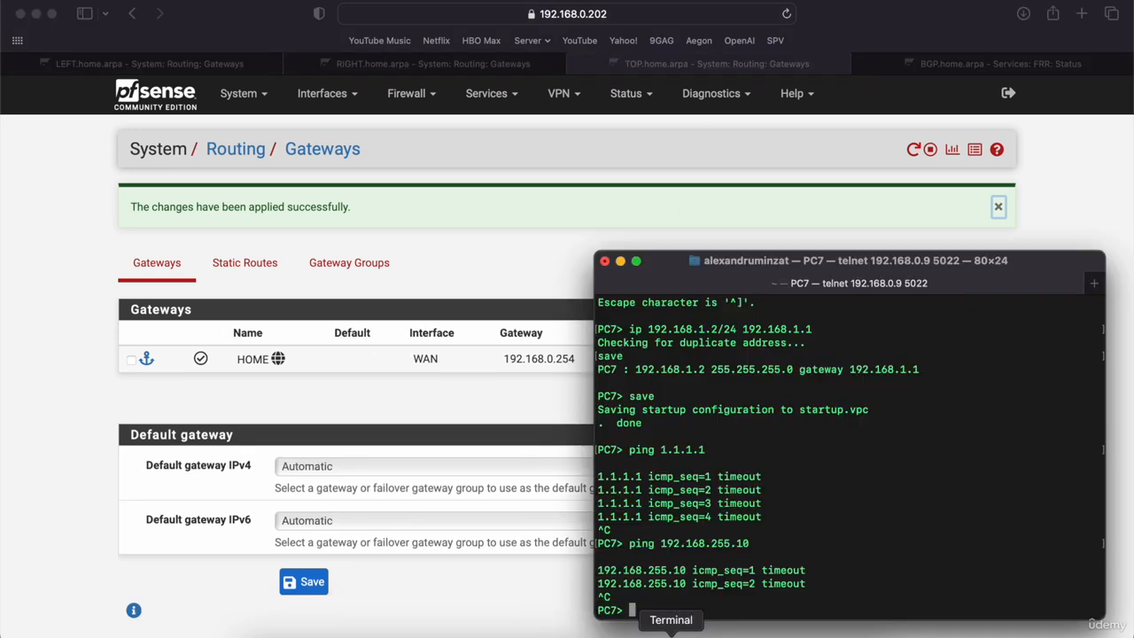
pyautogui.press('Return')
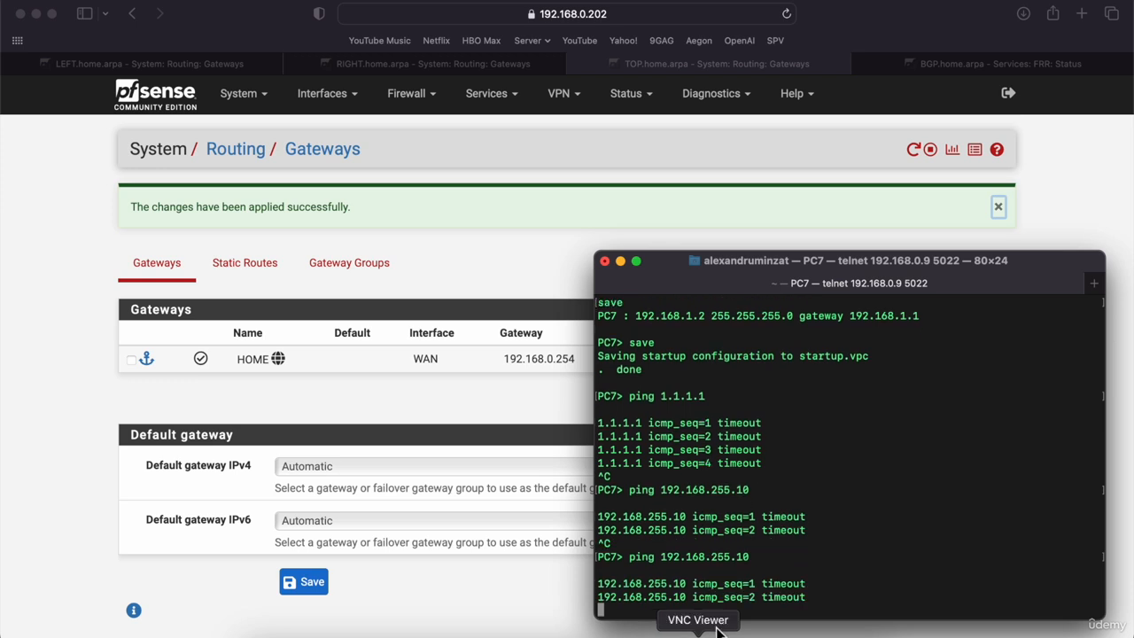
pyautogui.hotkey('ctrl', 'c')
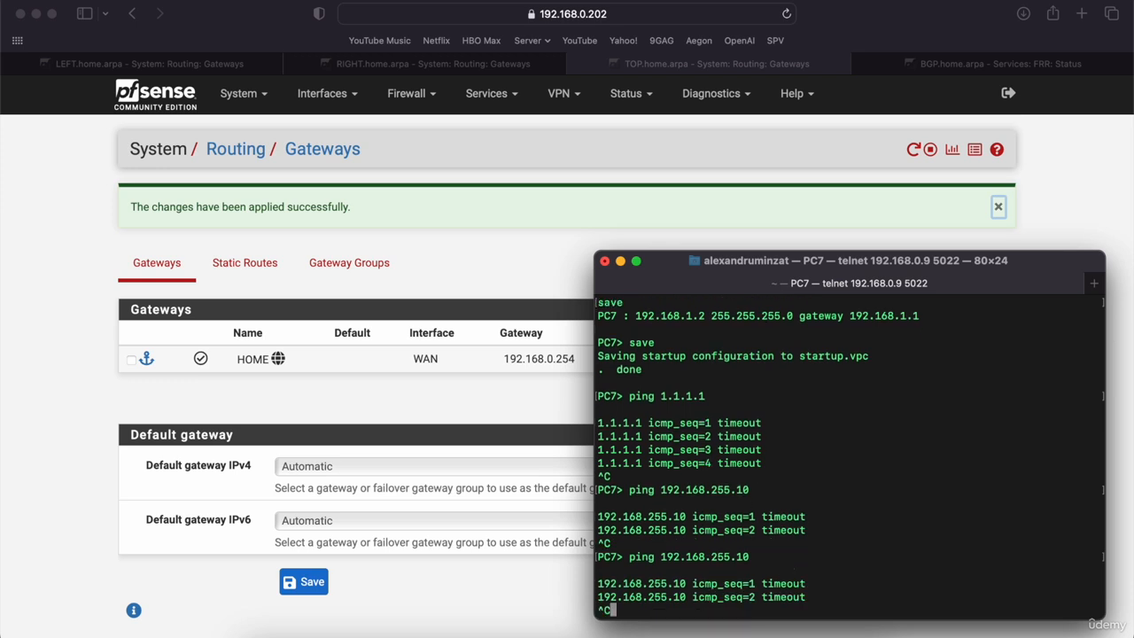
# Switch from the PC7 terminal back to the browser and open the WAN firewall rules of the RIGHT firewall
pyautogui.click(48, 216)
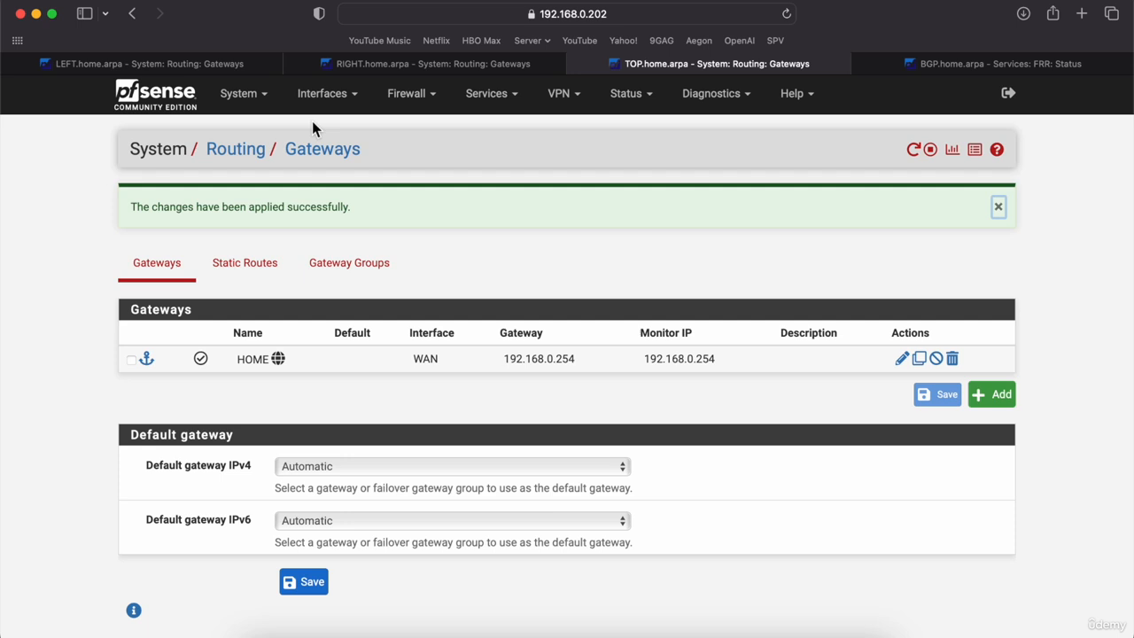
pyautogui.click(380, 63)
pyautogui.click(410, 94)
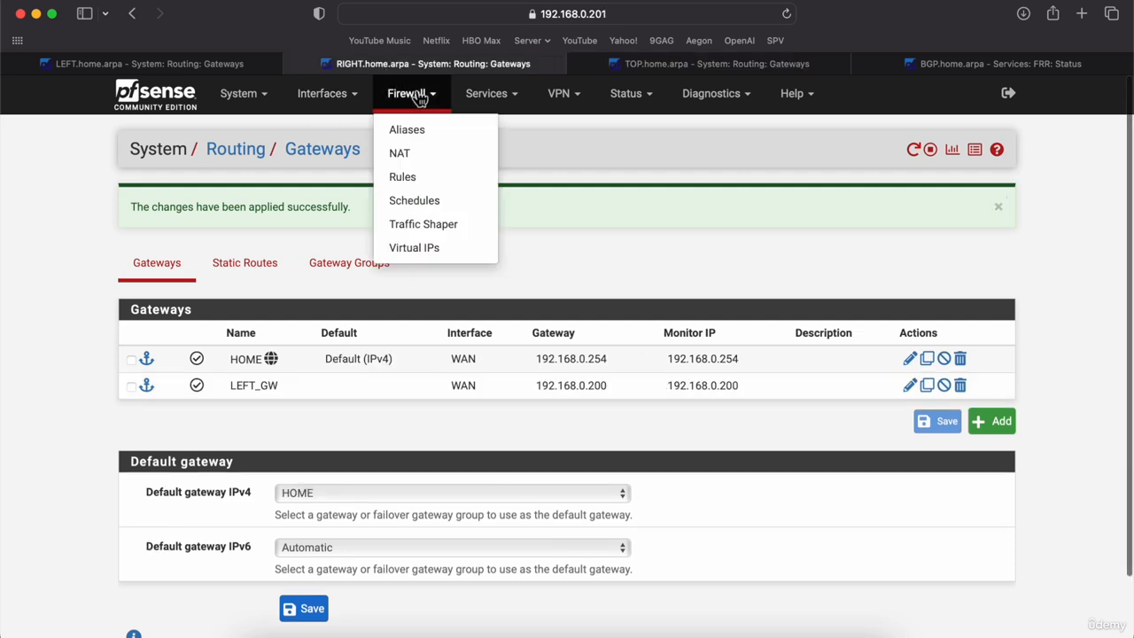
pyautogui.click(413, 182)
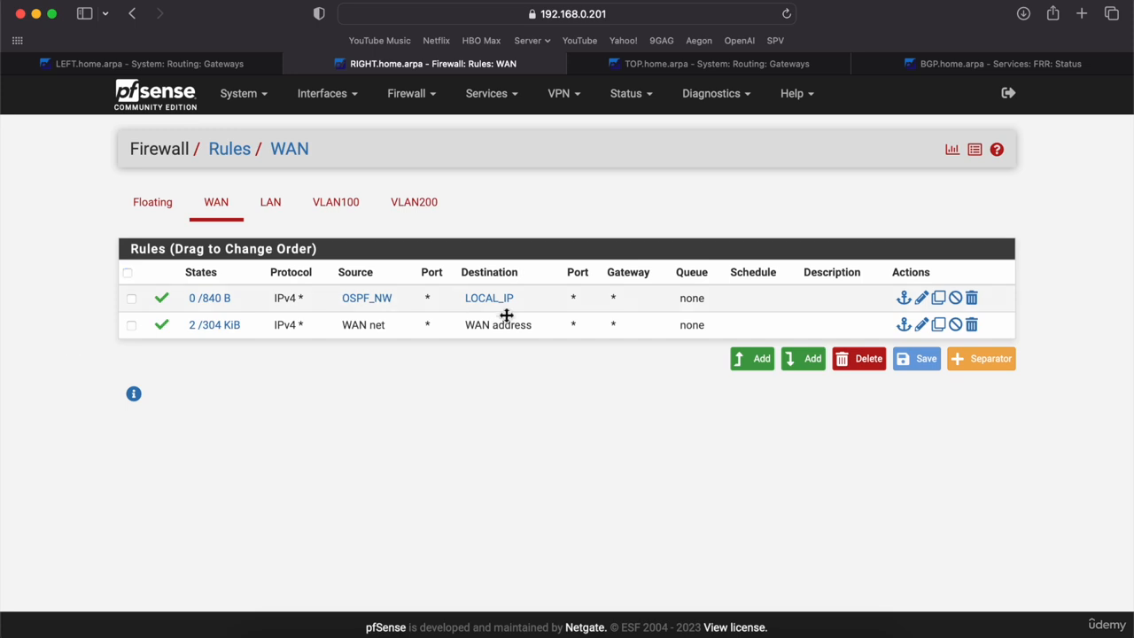
# Add and save a WAN rule above the existing ones that blocks IPv4 traffic of any protocol from any source to any destination
pyautogui.click(759, 373)
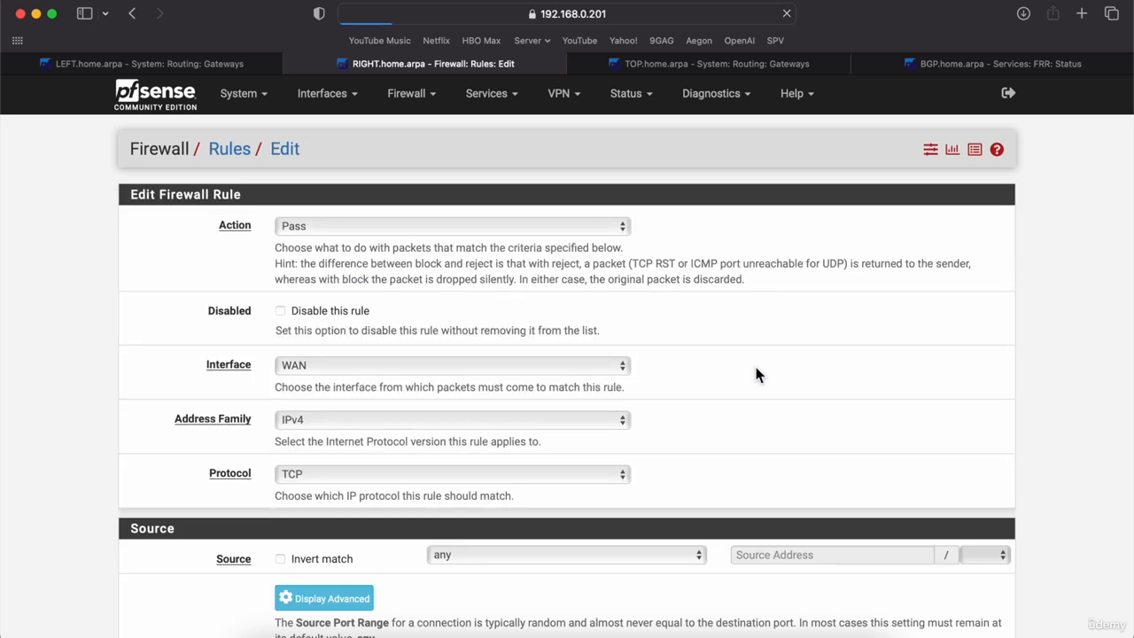
pyautogui.click(331, 474)
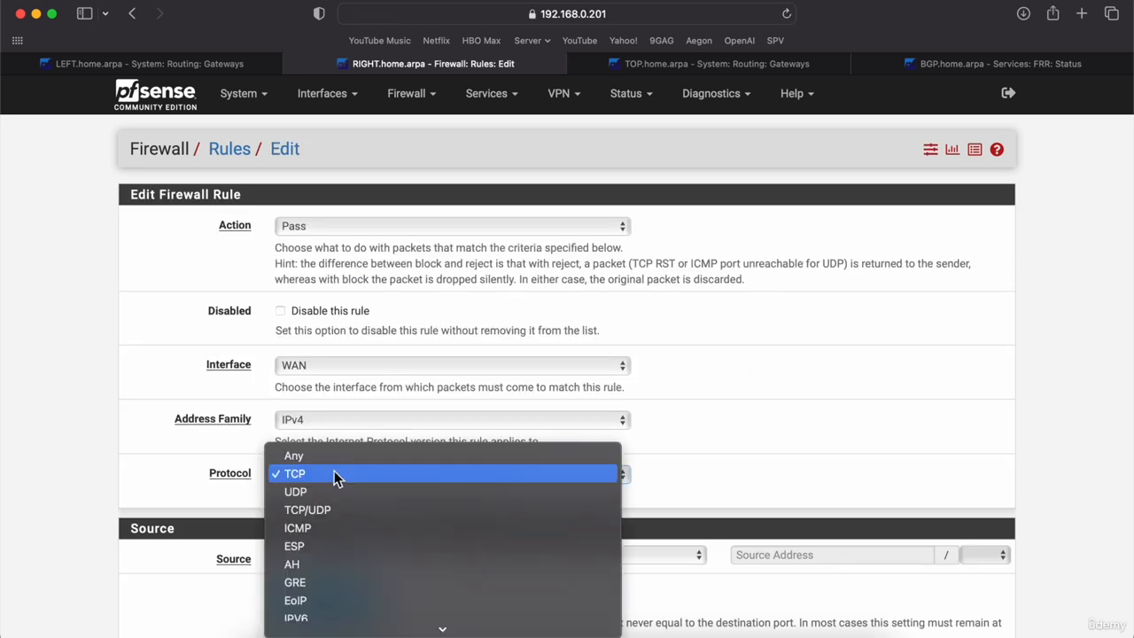
pyautogui.click(333, 458)
pyautogui.scroll(-2, 104, 416)
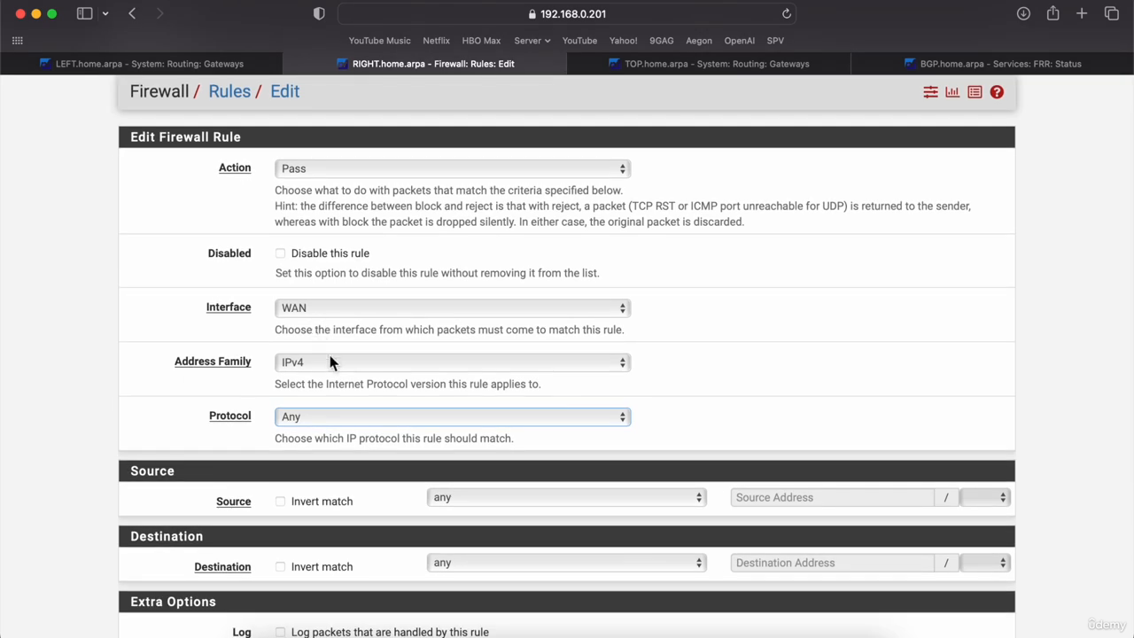
pyautogui.click(338, 175)
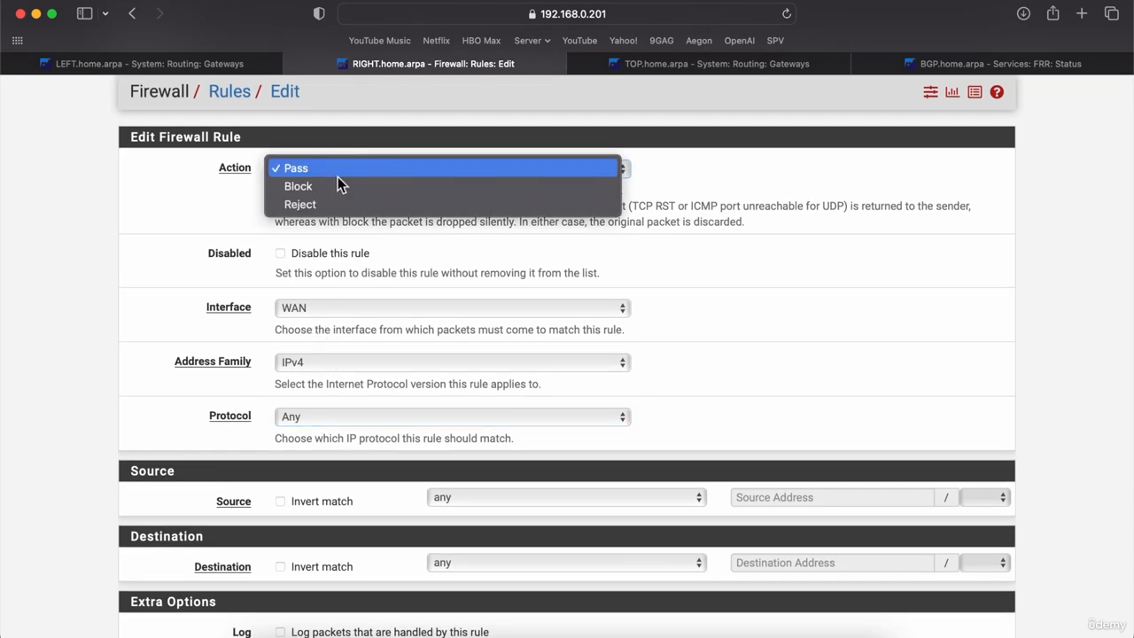
pyautogui.click(334, 188)
pyautogui.scroll(-5, 79, 259)
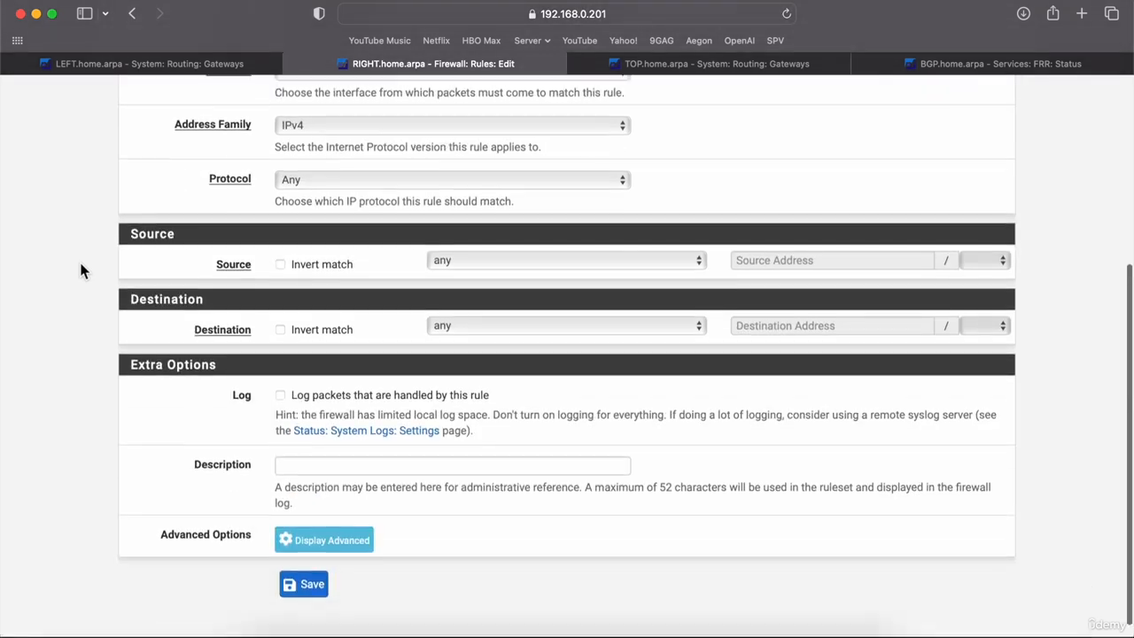
pyautogui.click(306, 562)
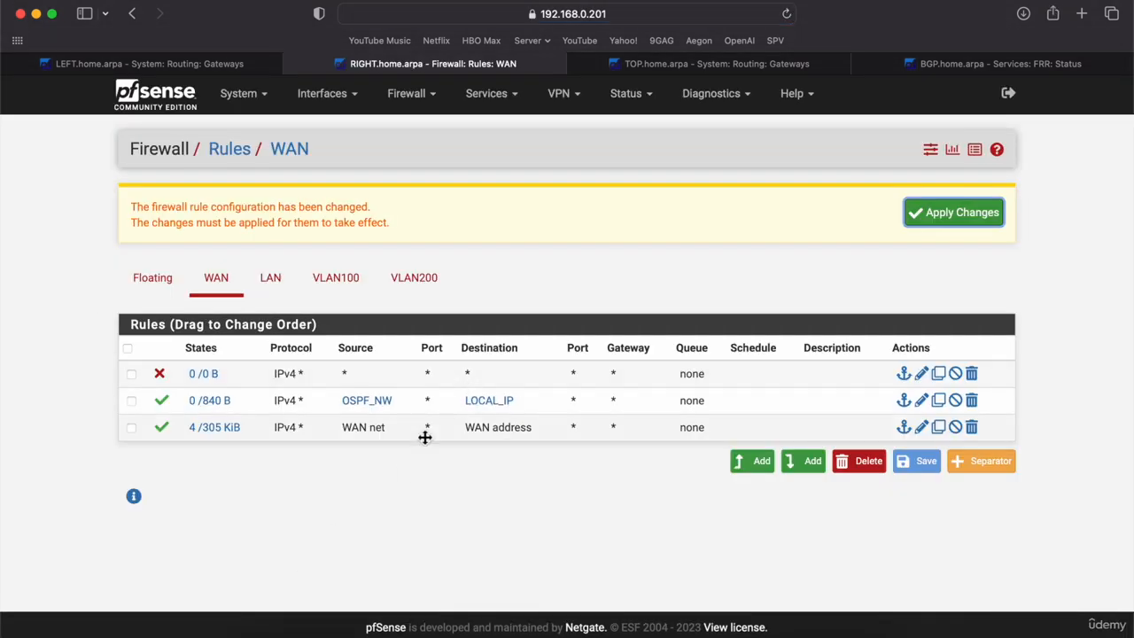
# Try to move the WAN net rule above the block rule, applying the changes and leaving the page without saving the order
pyautogui.moveTo(423, 438); pyautogui.dragTo(380, 373)
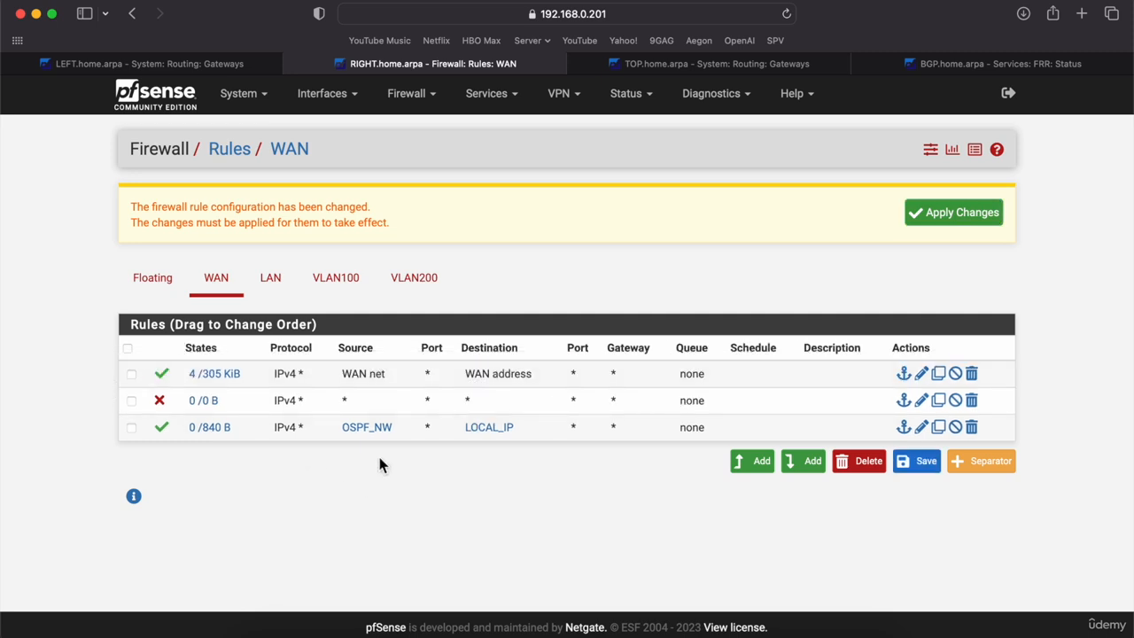
pyautogui.click(973, 211)
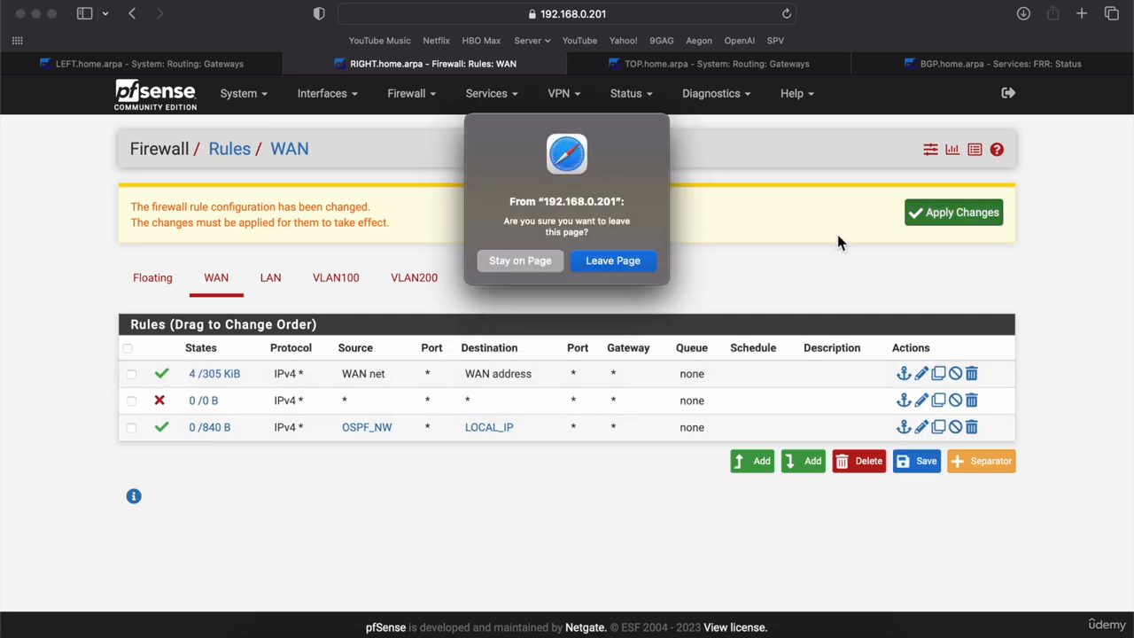
pyautogui.click(626, 264)
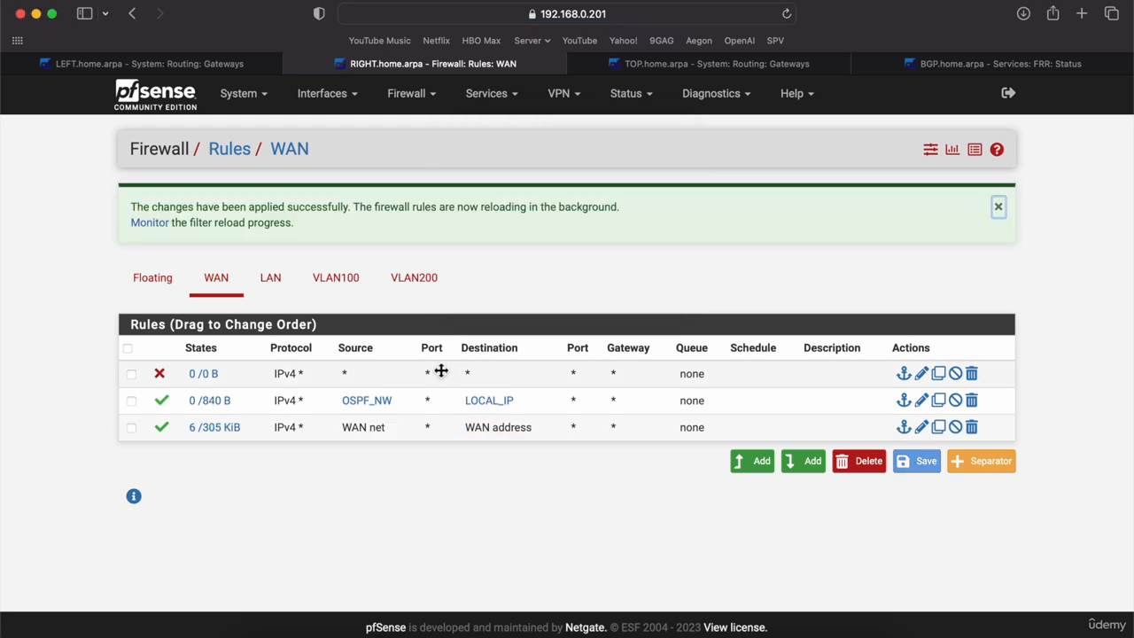
# Move the block rule below the OSPF_NW and WAN net rules, then save the order and apply the changes
pyautogui.moveTo(511, 373); pyautogui.dragTo(518, 438)
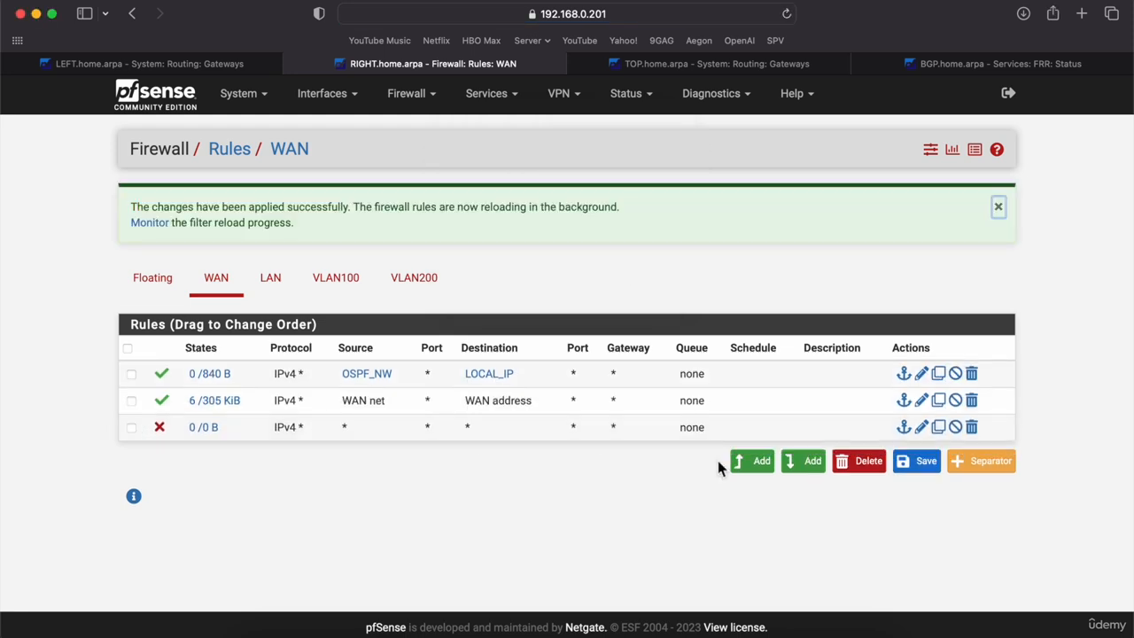
pyautogui.click(922, 462)
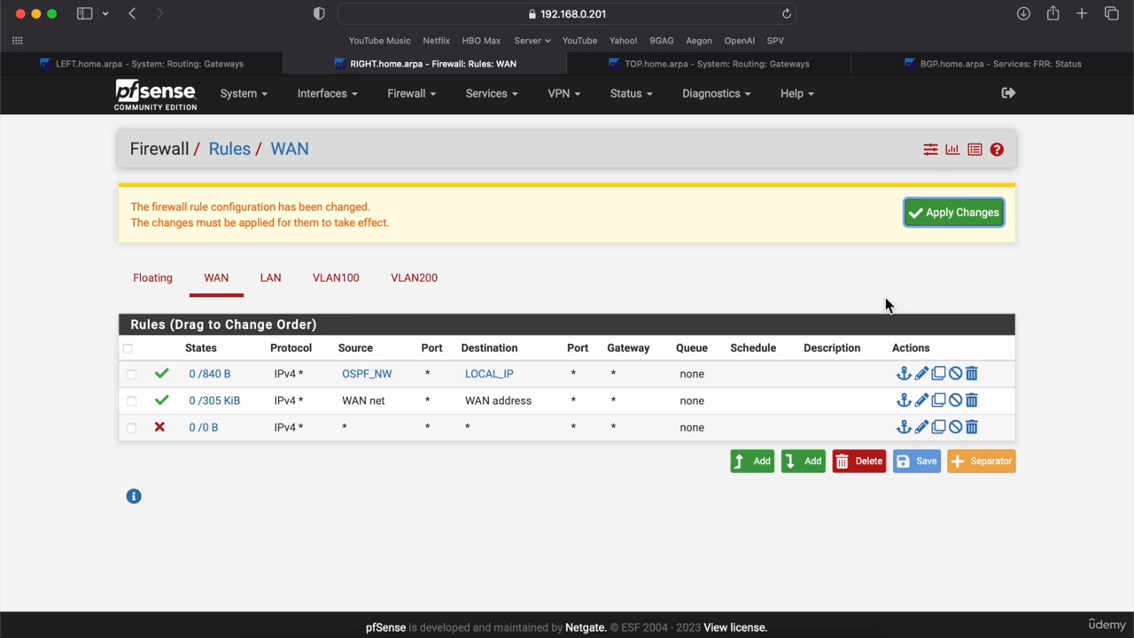
pyautogui.click(950, 215)
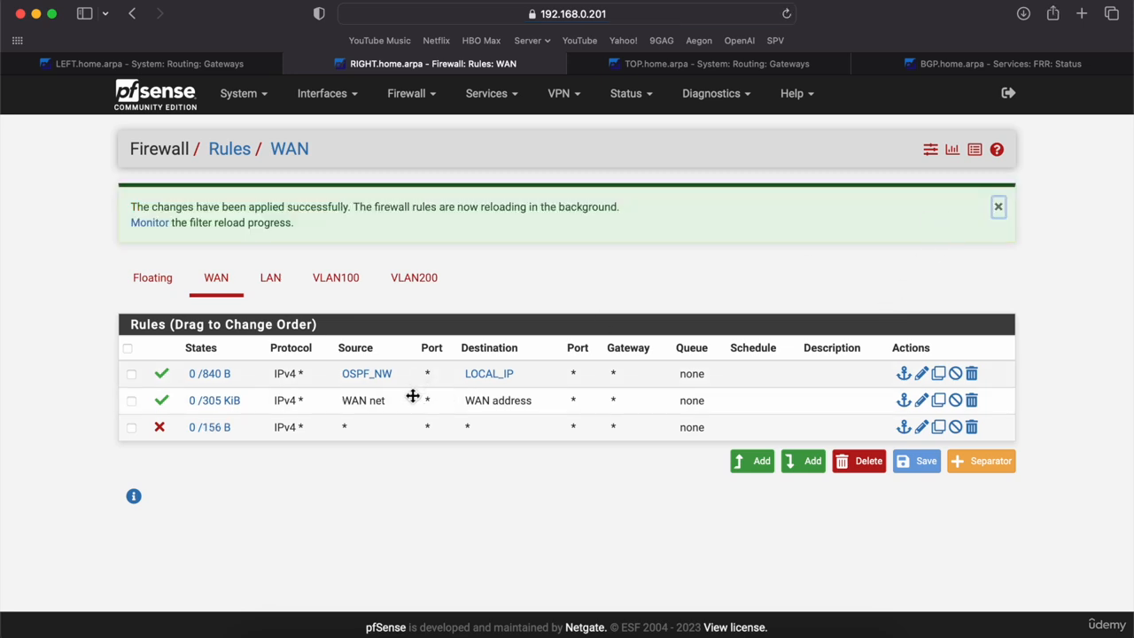
# Reorder the WAN rules to WAN net, block rule, OSPF_NW, then save the order and apply the changes
pyautogui.moveTo(426, 382); pyautogui.dragTo(393, 430)
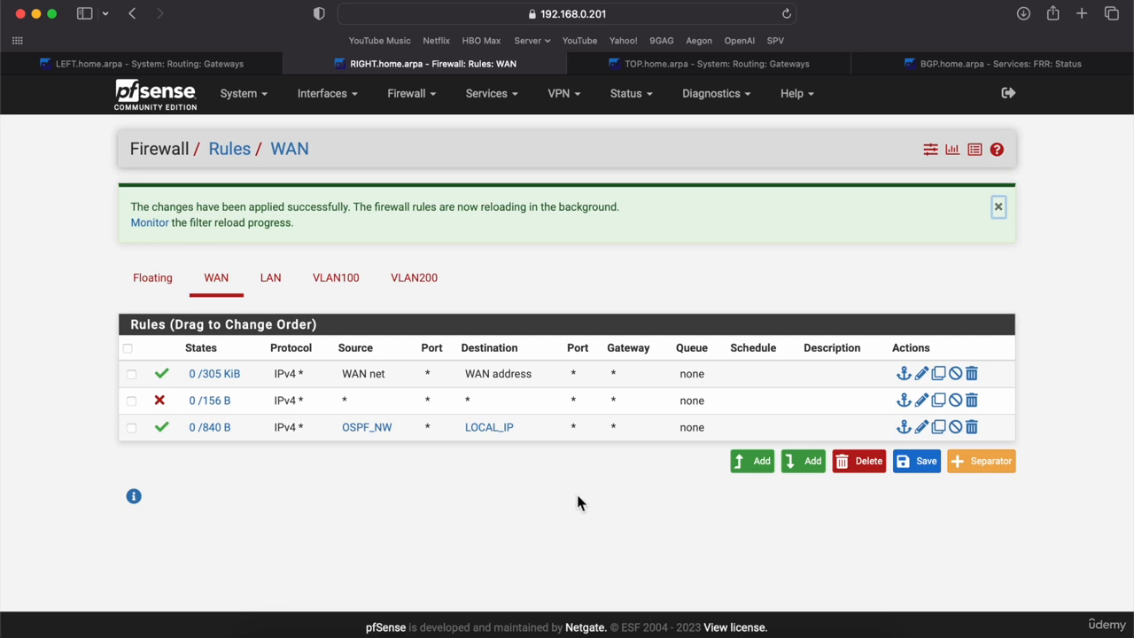
pyautogui.click(924, 461)
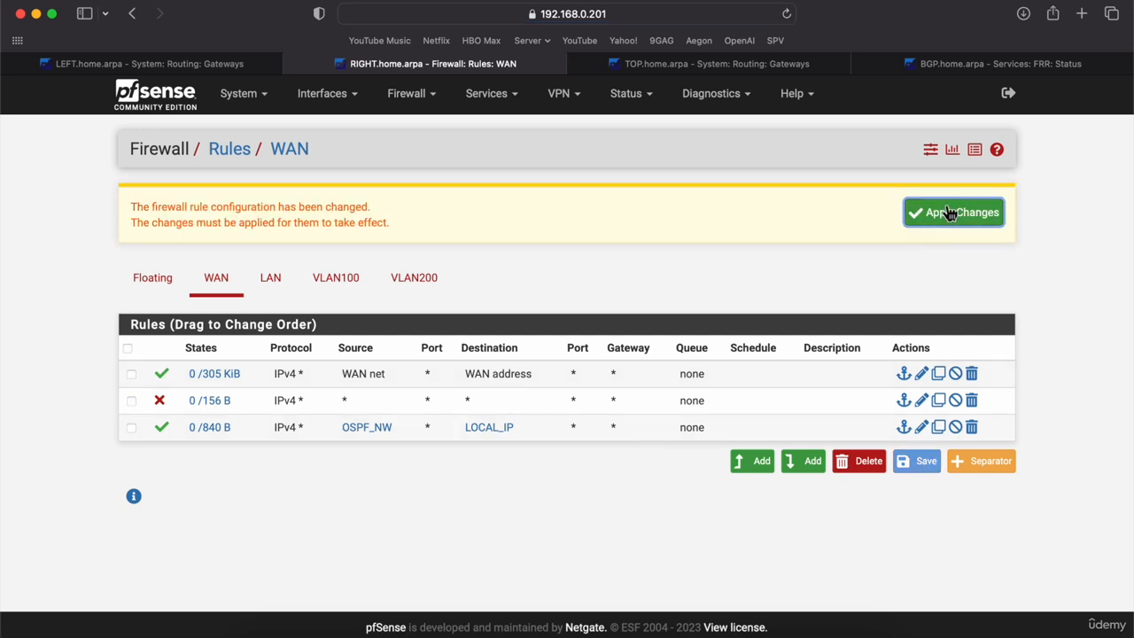
pyautogui.click(949, 212)
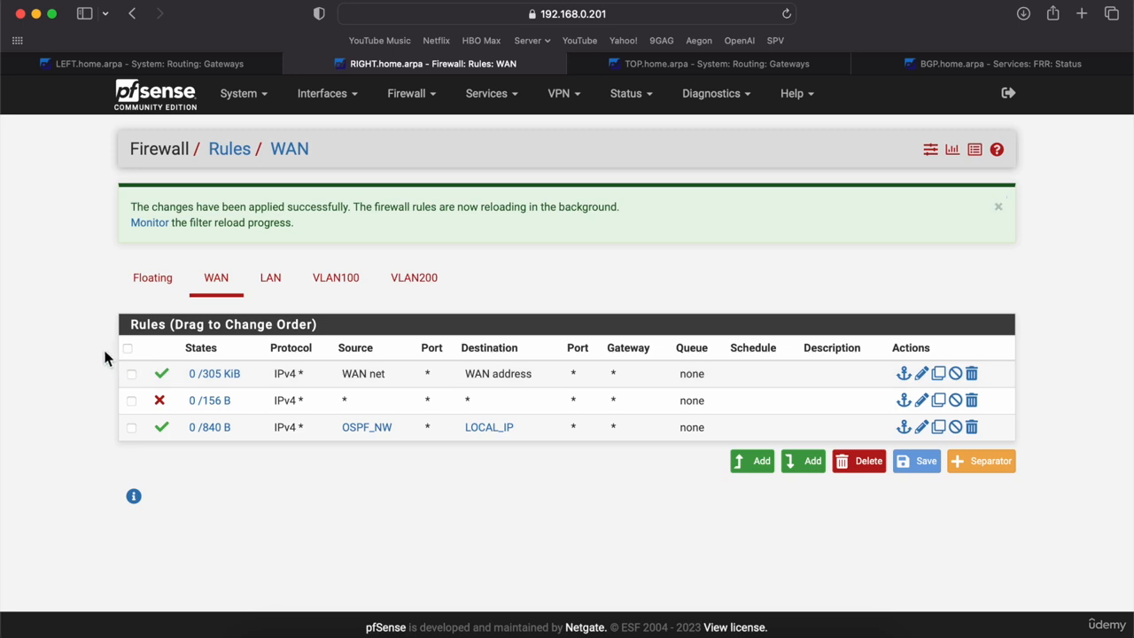
# Switch to GNS3, open the console of PC1 and ping 100.100.100.100
pyautogui.click(532, 631)
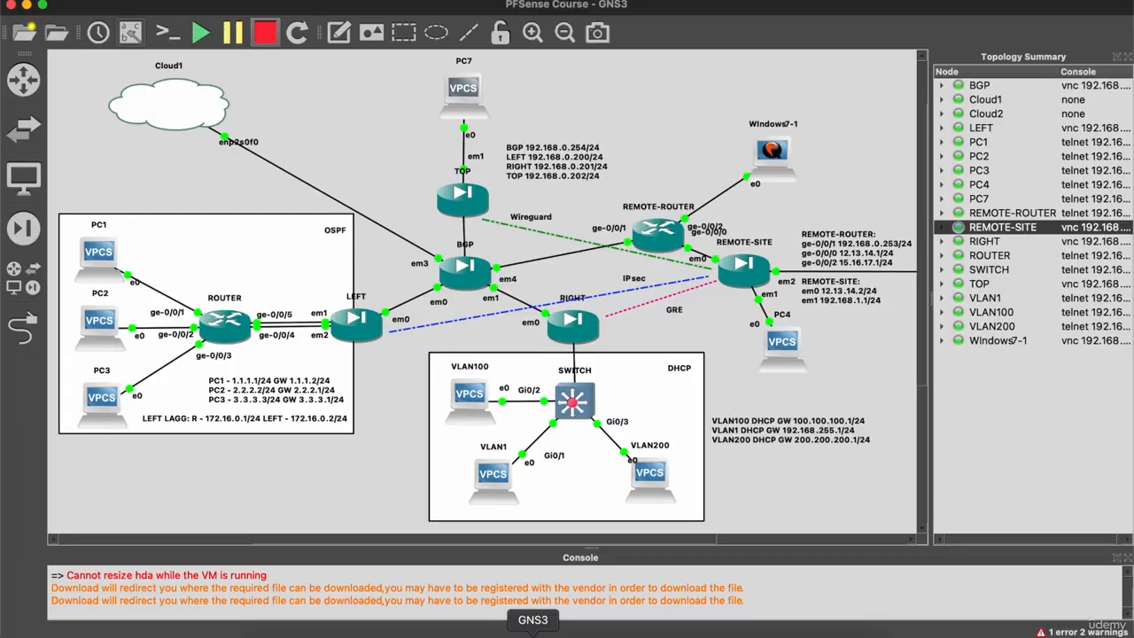
pyautogui.doubleClick(103, 253)
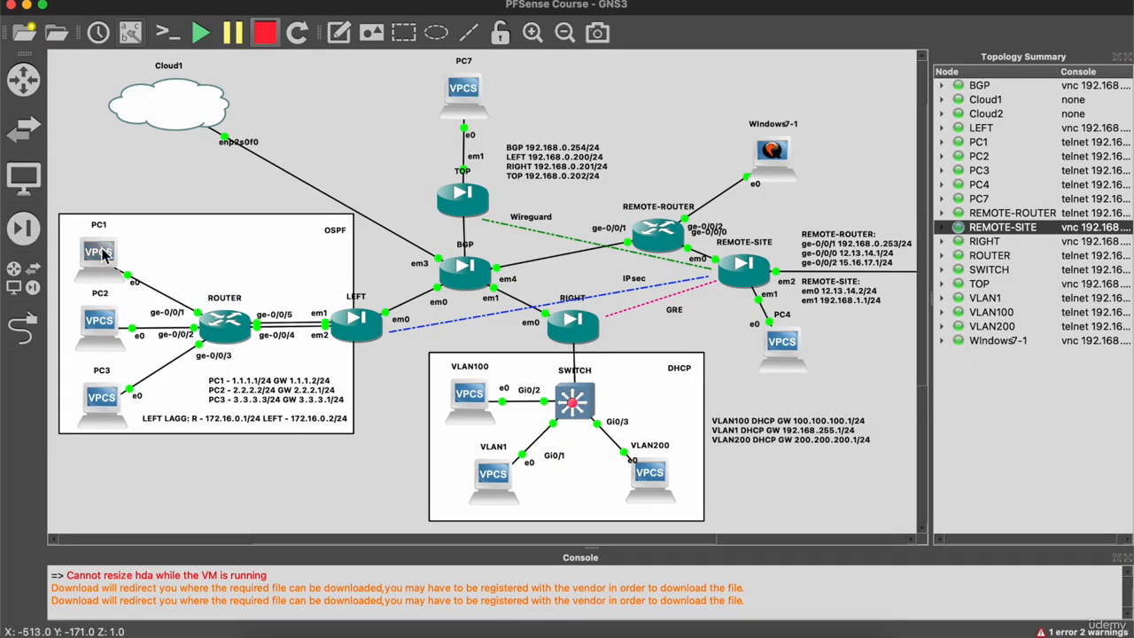
pyautogui.press('Return')
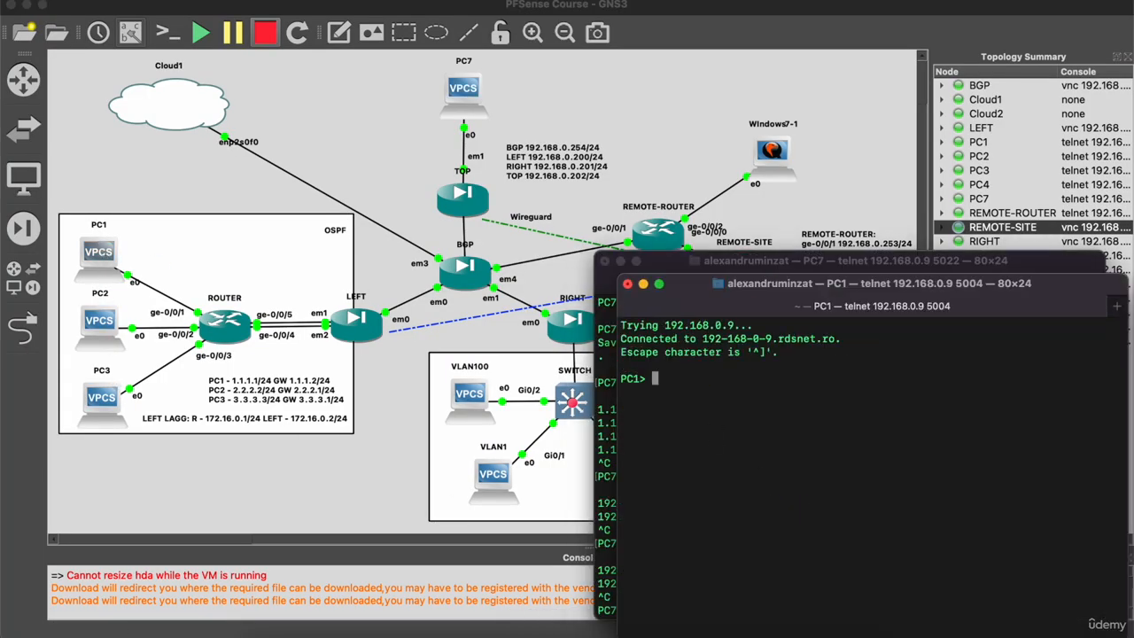
pyautogui.write('ping 100.100.100.100')
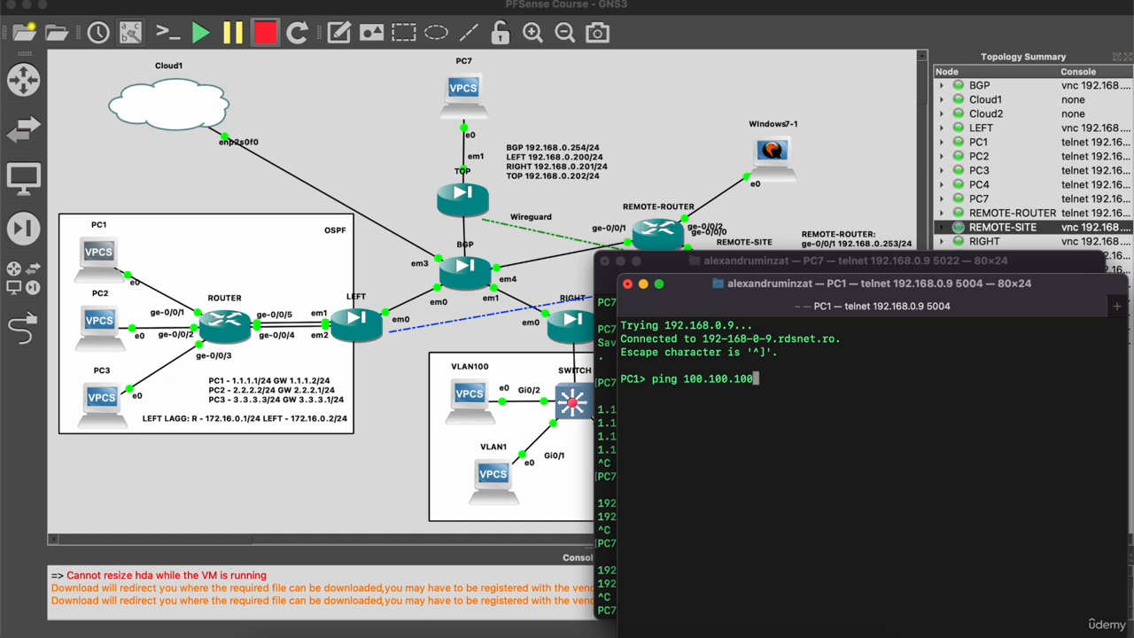
pyautogui.press('Return')
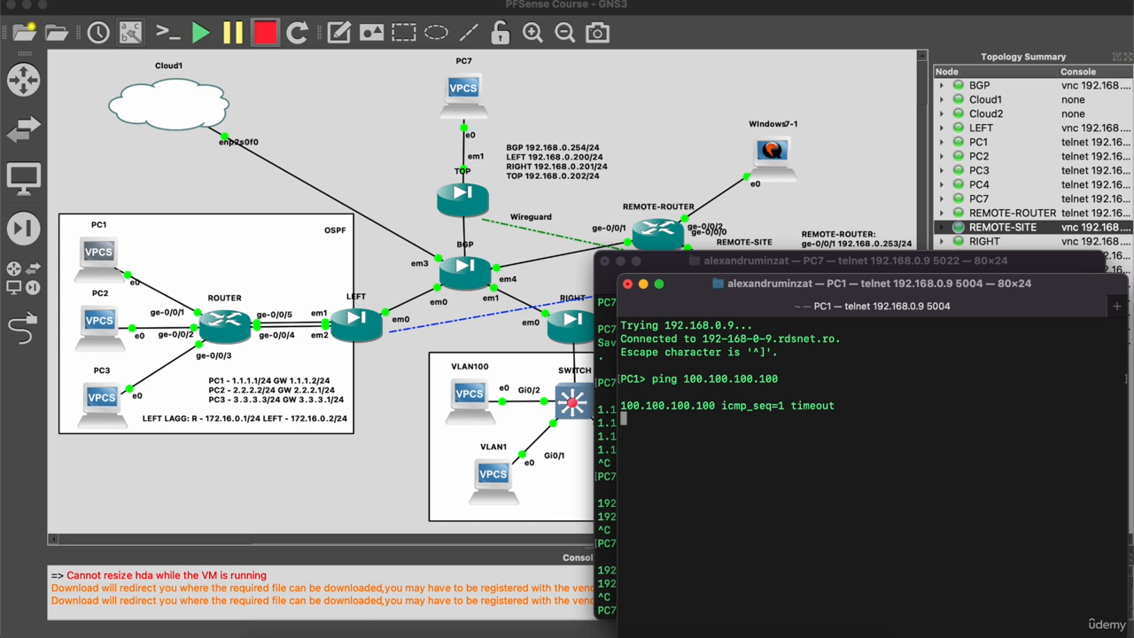
# Stop the ping on PC1 and restart it as a continuous ping to 100.100.100.100 with -t
pyautogui.hotkey('ctrl', 'c')
pyautogui.press('Up')
pyautogui.write('-t')
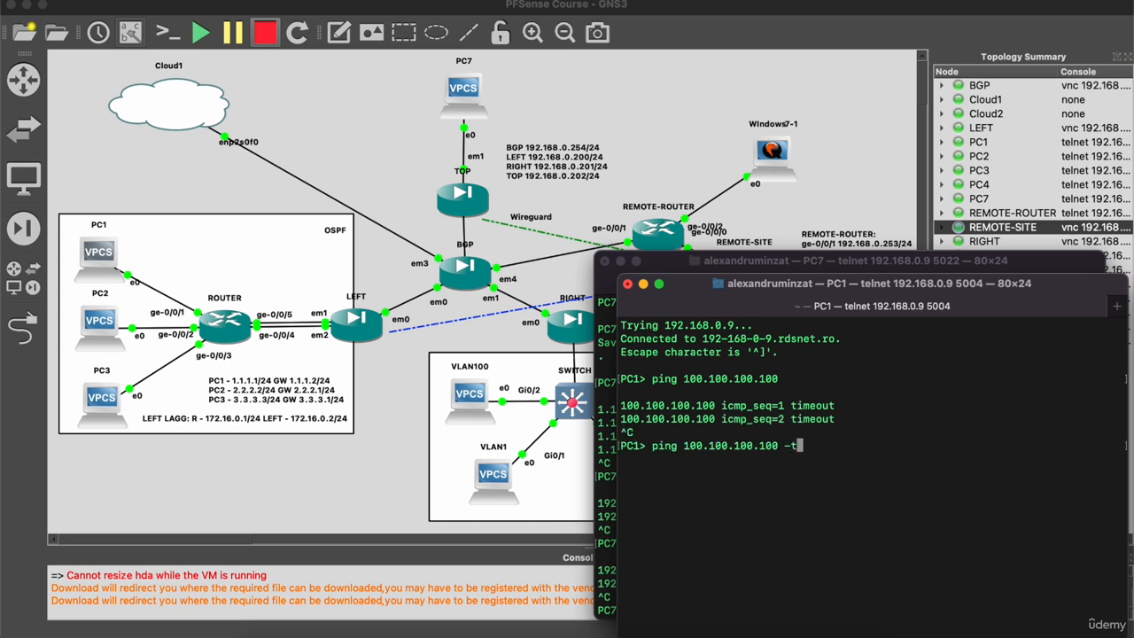
pyautogui.press('Return')
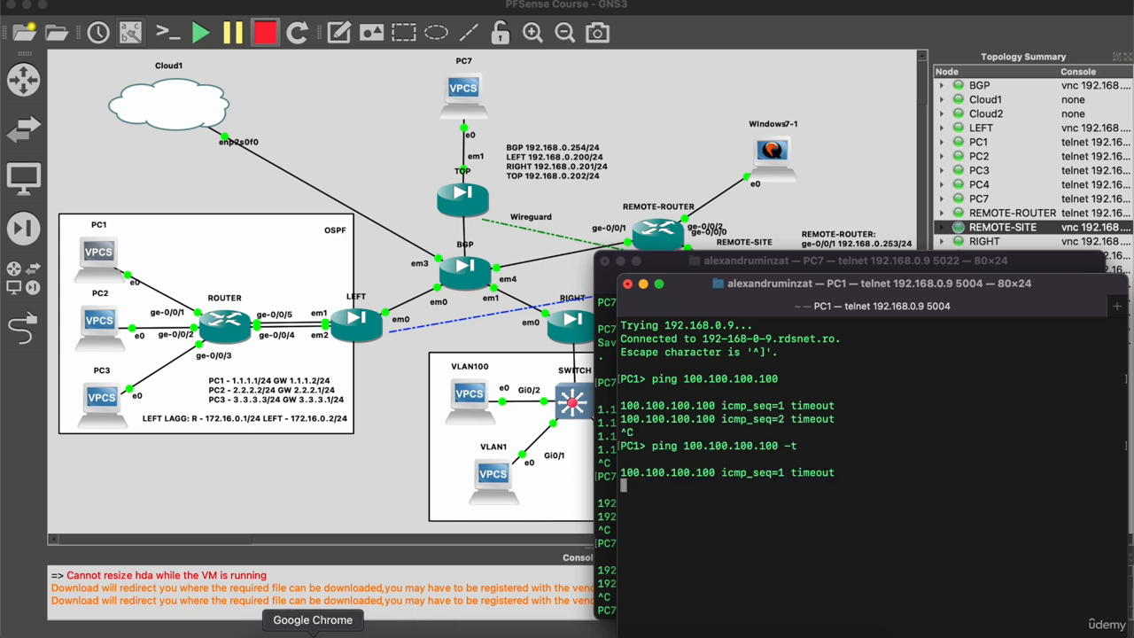
# Switch back to Safari, inspect the states of the block rule and return to the WAN rules list, resending the form
pyautogui.click(285, 632)
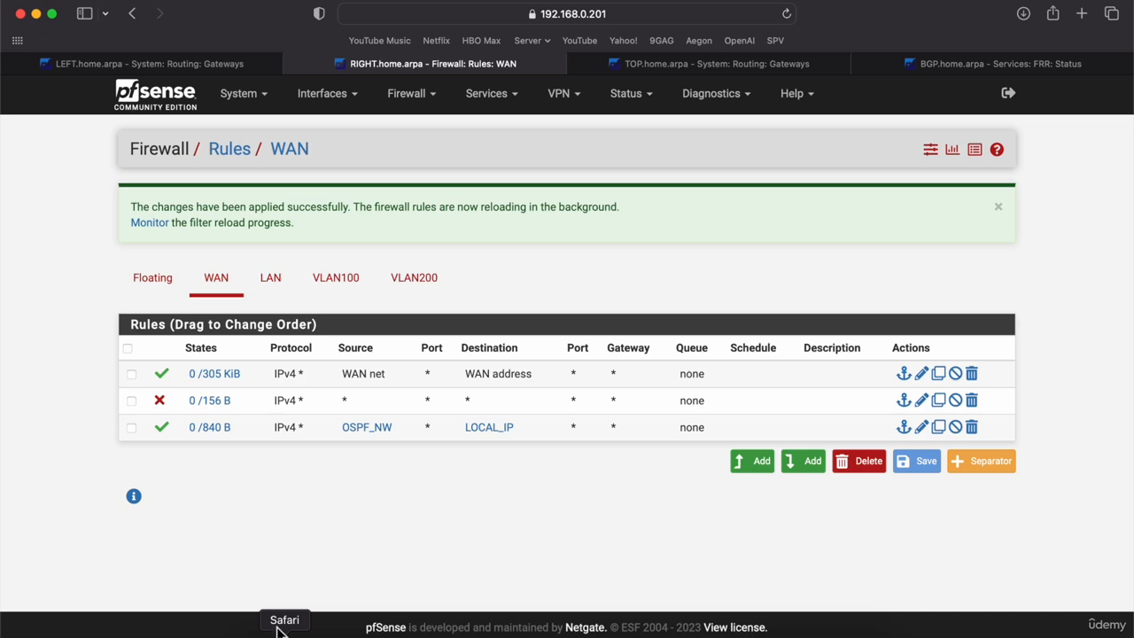
pyautogui.click(213, 403)
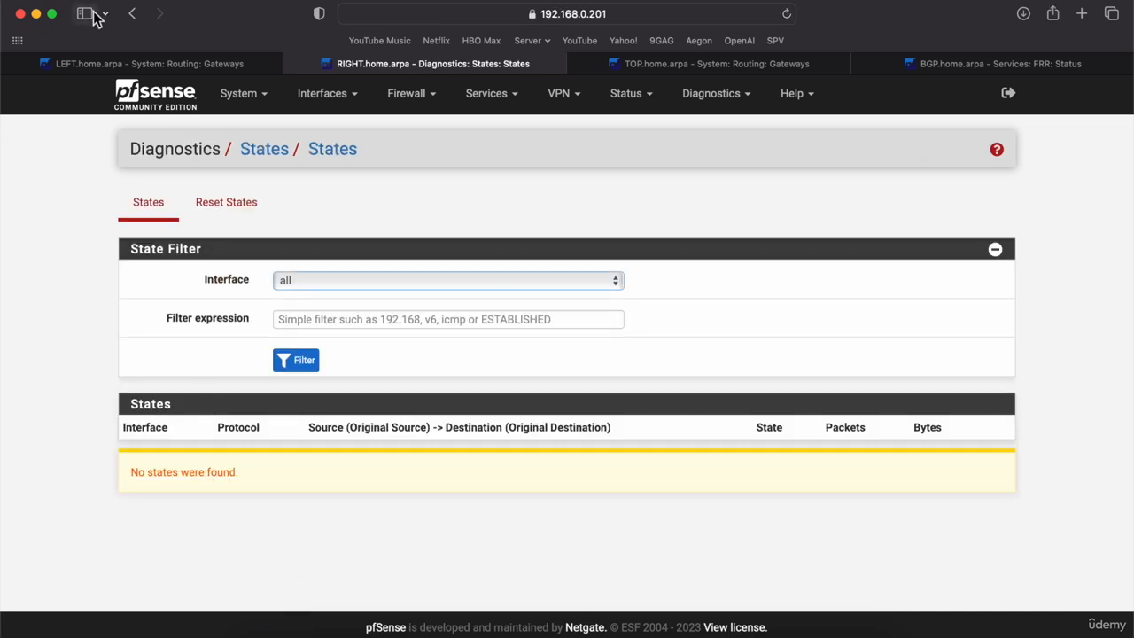
pyautogui.click(133, 21)
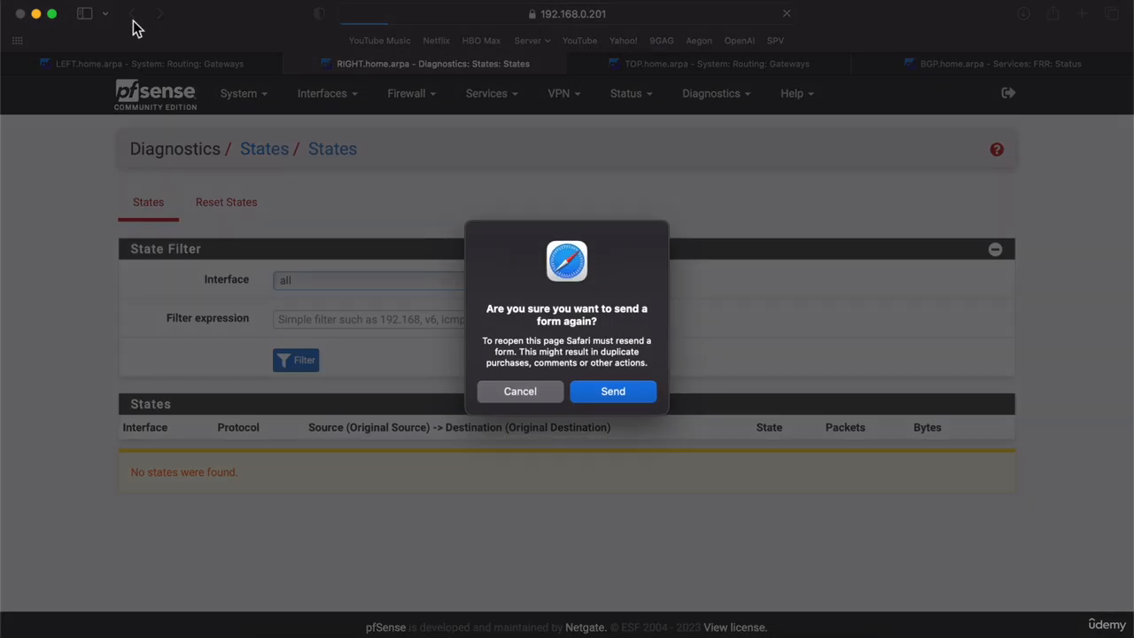
pyautogui.click(611, 392)
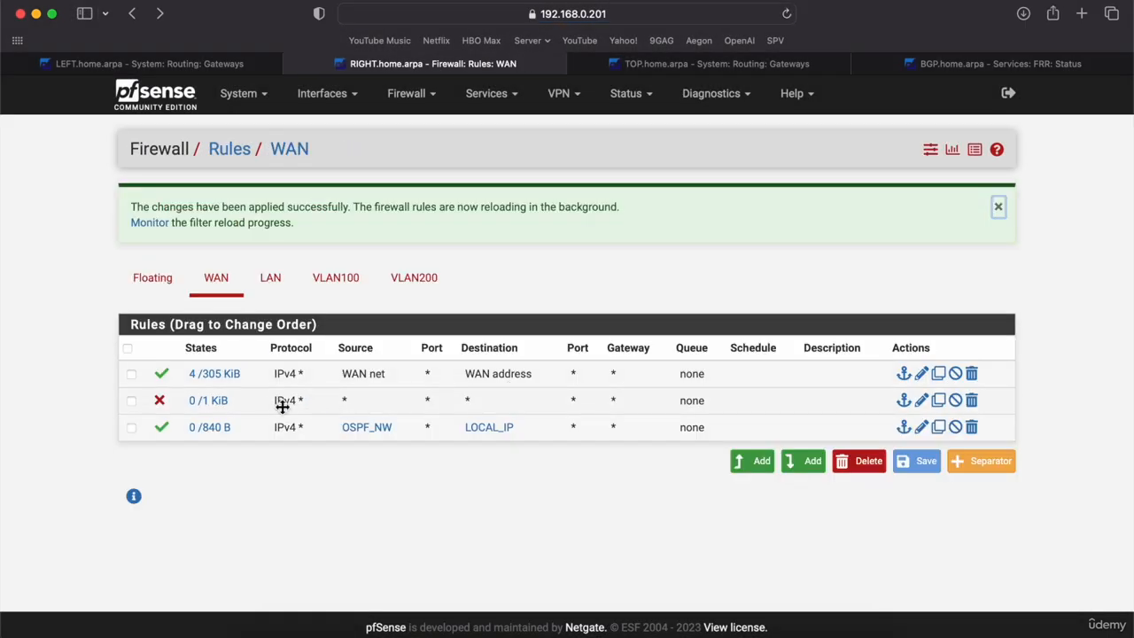
# Move the block rule below the OSPF_NW rule, save and apply the change, and check the continuous ping in the PC1 terminal
pyautogui.moveTo(282, 405); pyautogui.dragTo(262, 433)
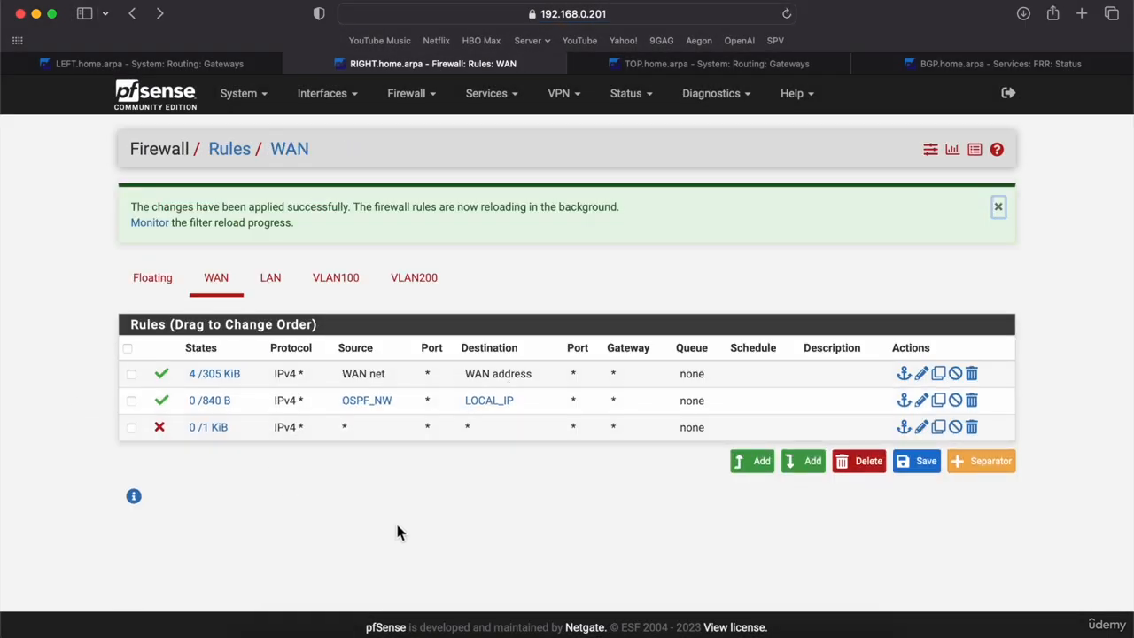
pyautogui.click(921, 467)
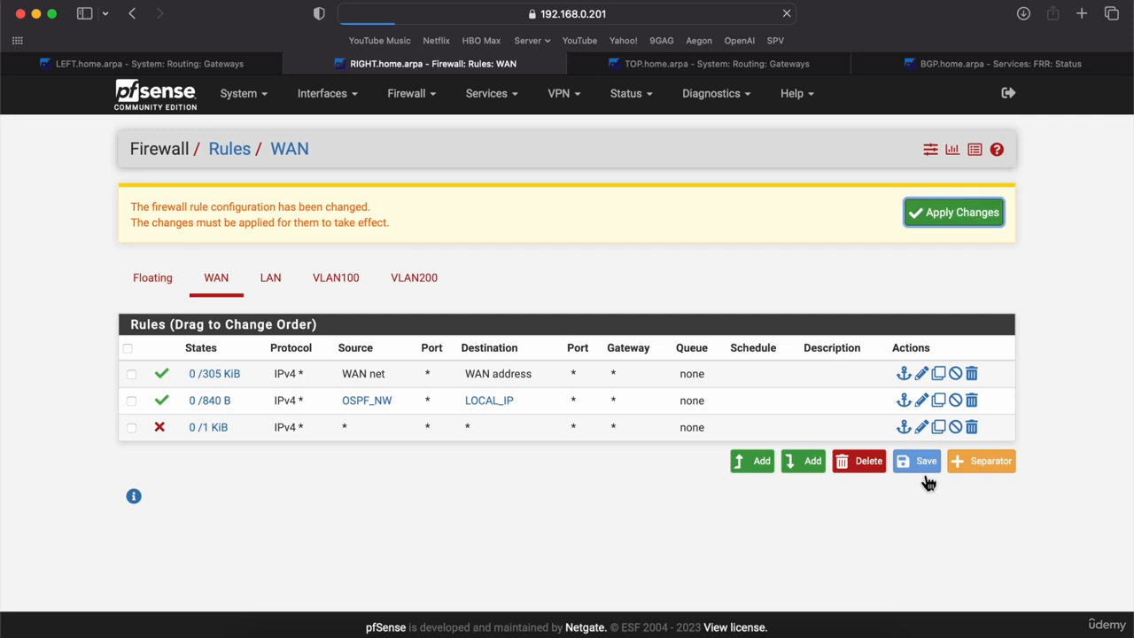
pyautogui.click(971, 213)
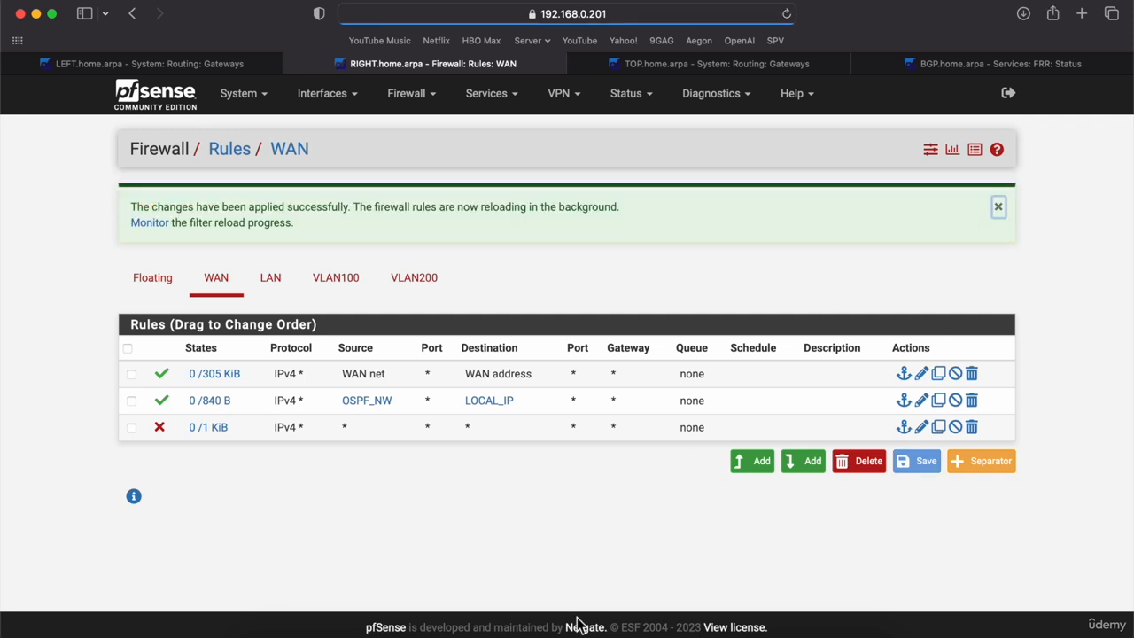
pyautogui.click(671, 631)
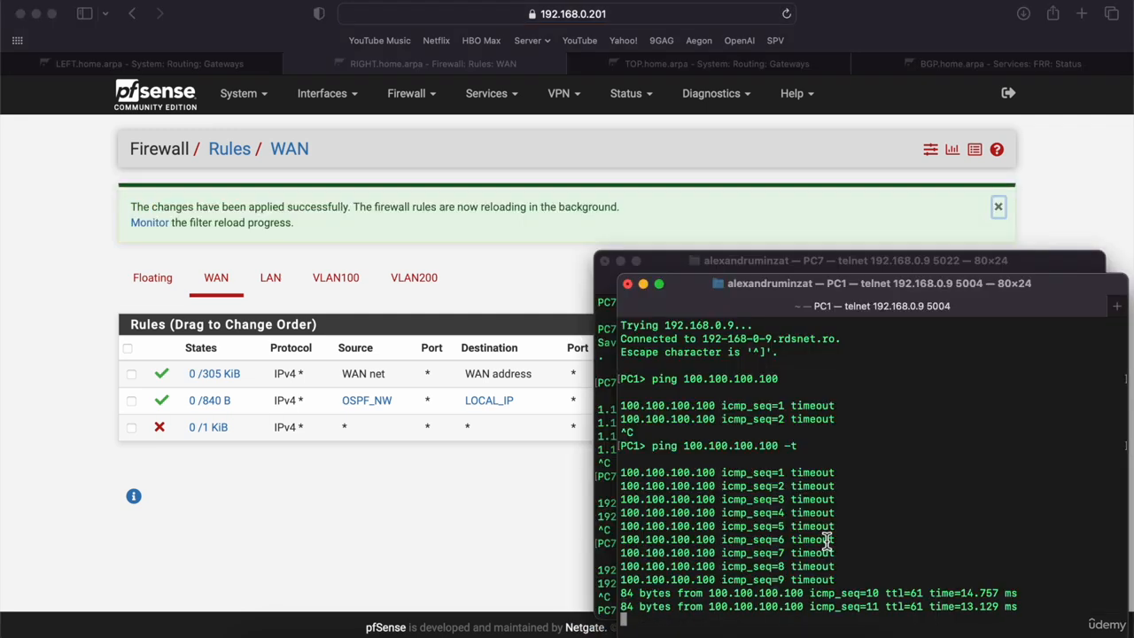
# Move the block rule above the OSPF_NW rule, save and apply the change, and check PC1's continuous ping
pyautogui.click(373, 555)
pyautogui.moveTo(396, 436); pyautogui.dragTo(368, 411)
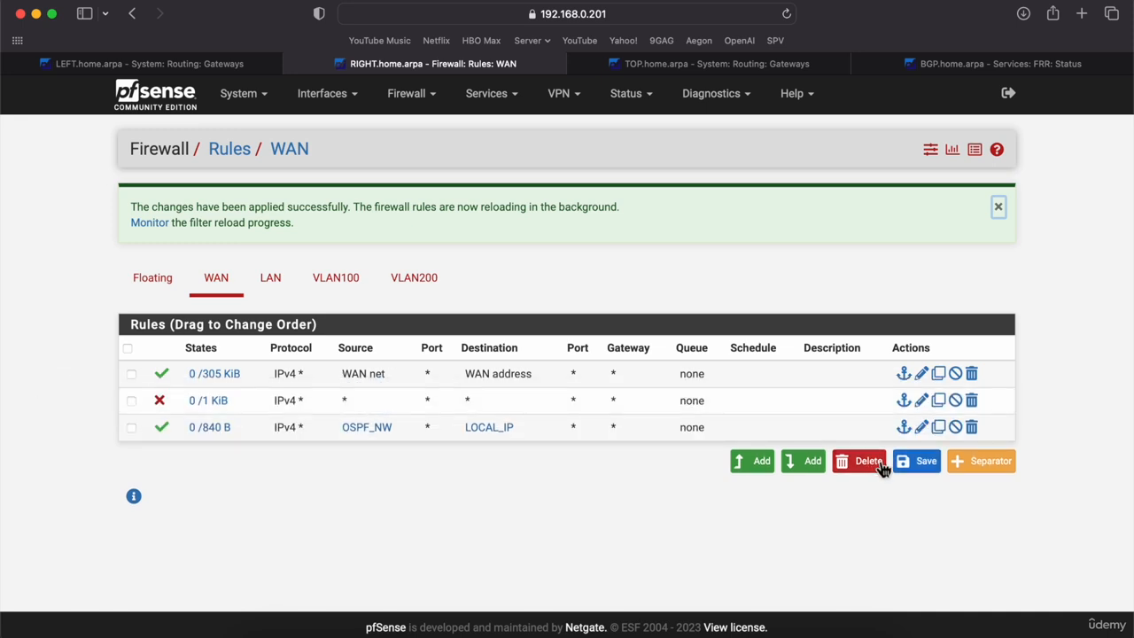
pyautogui.click(919, 464)
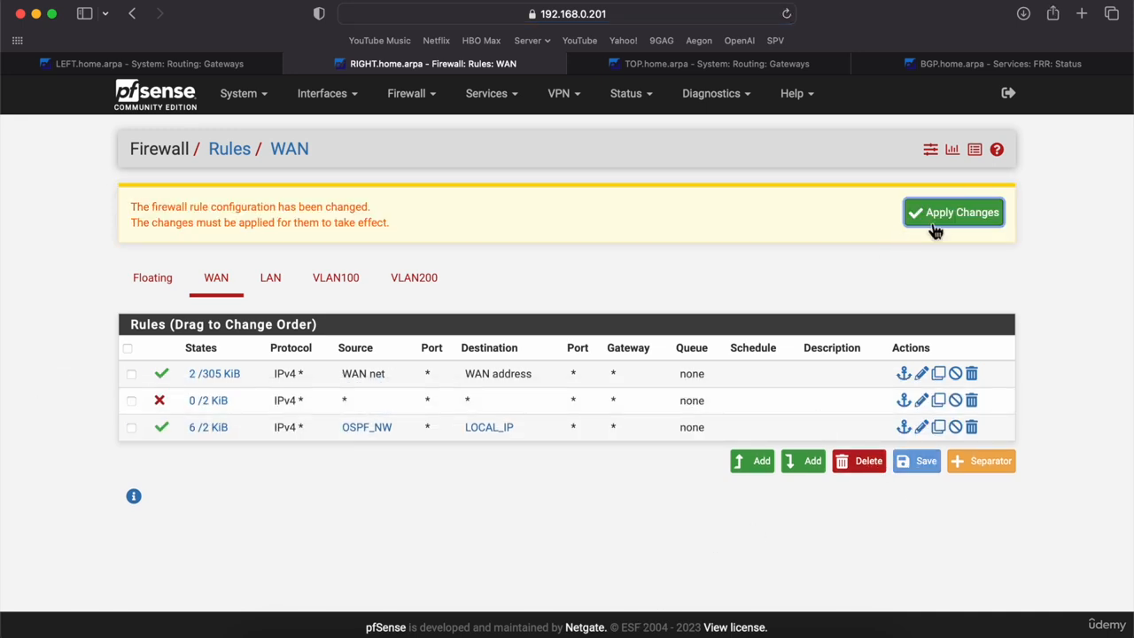
pyautogui.click(945, 220)
pyautogui.click(672, 634)
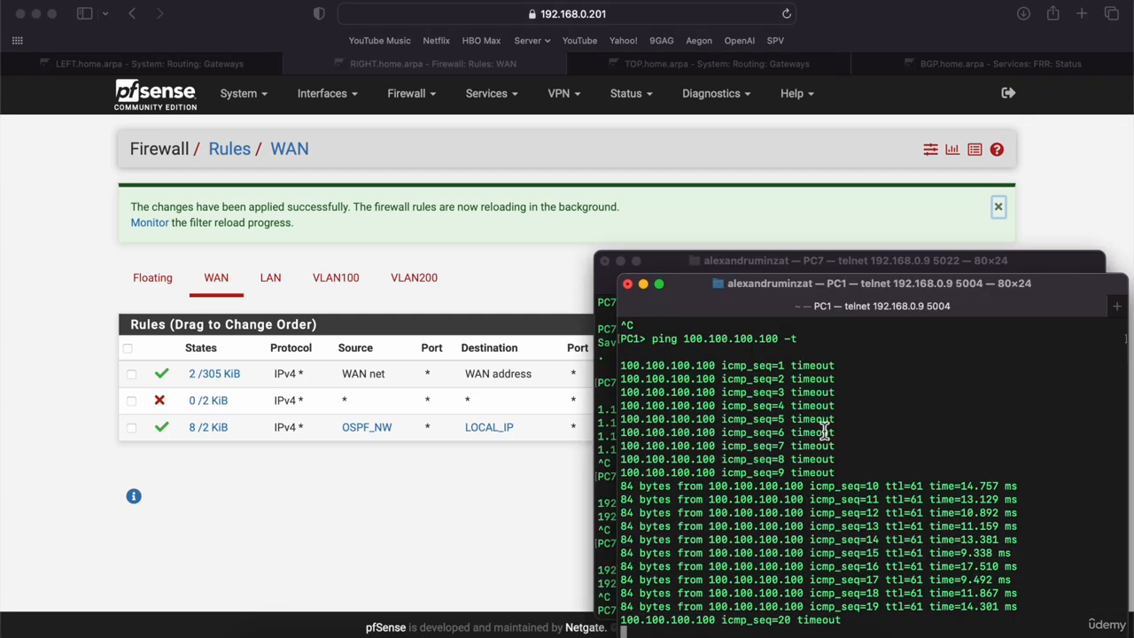
# Return to the WAN rules list, delete the block-all rule and apply the change
pyautogui.click(400, 513)
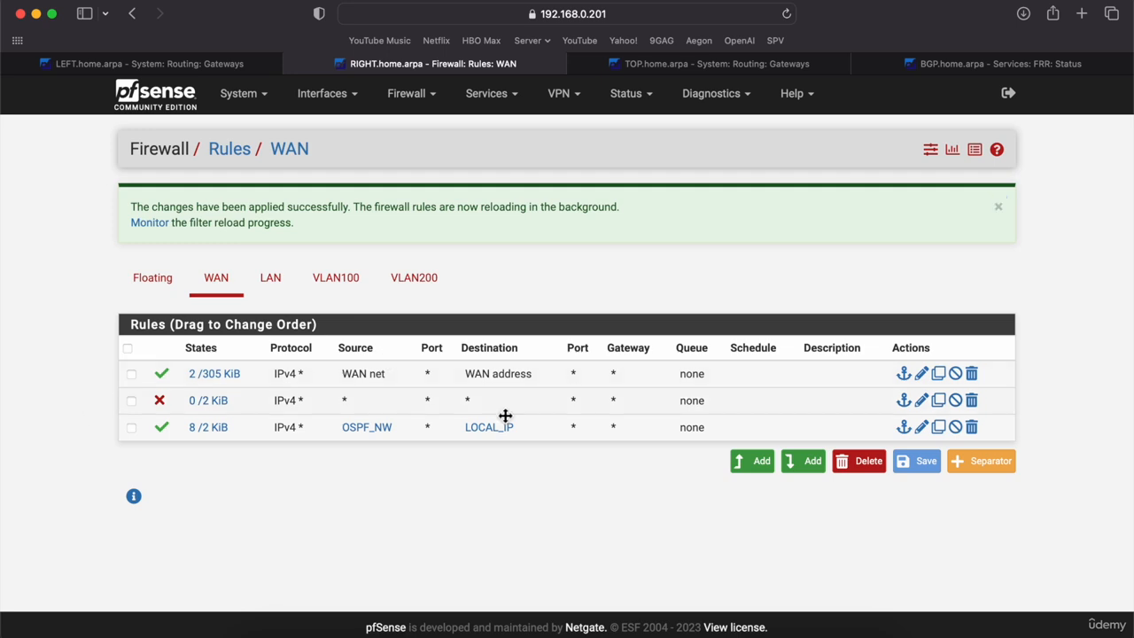
pyautogui.moveTo(203, 412)
pyautogui.click(972, 403)
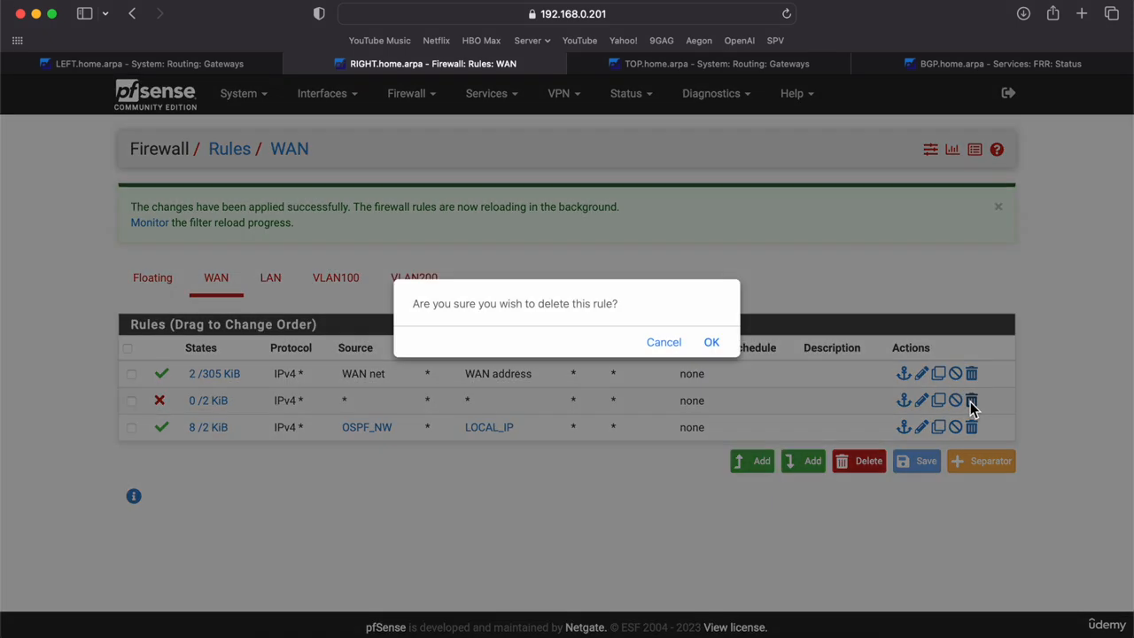
pyautogui.click(713, 345)
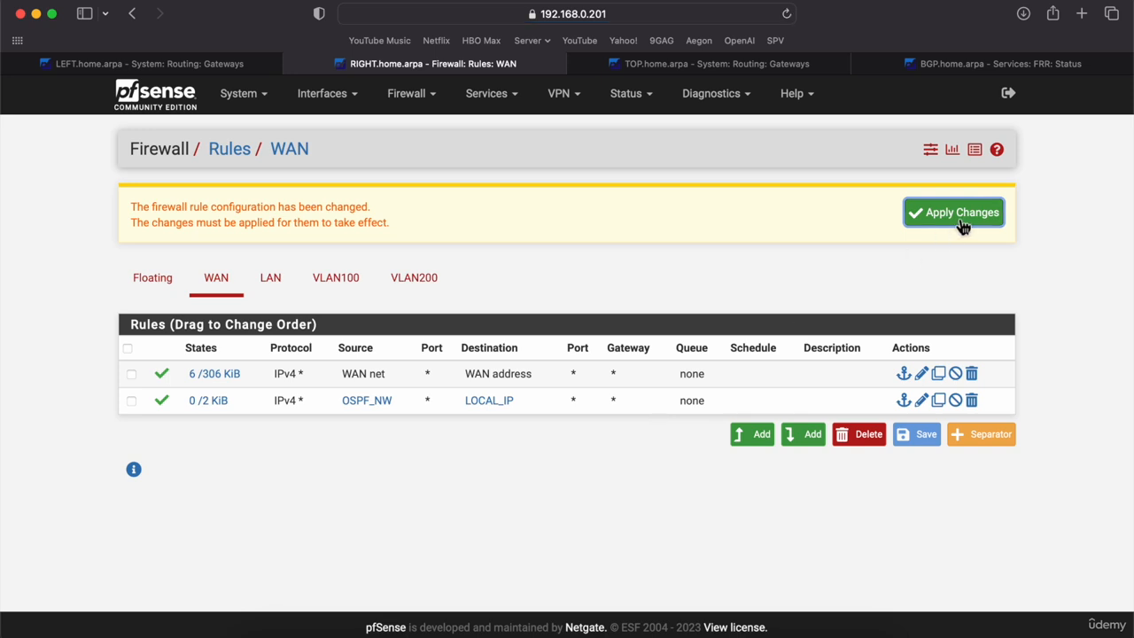
pyautogui.click(960, 217)
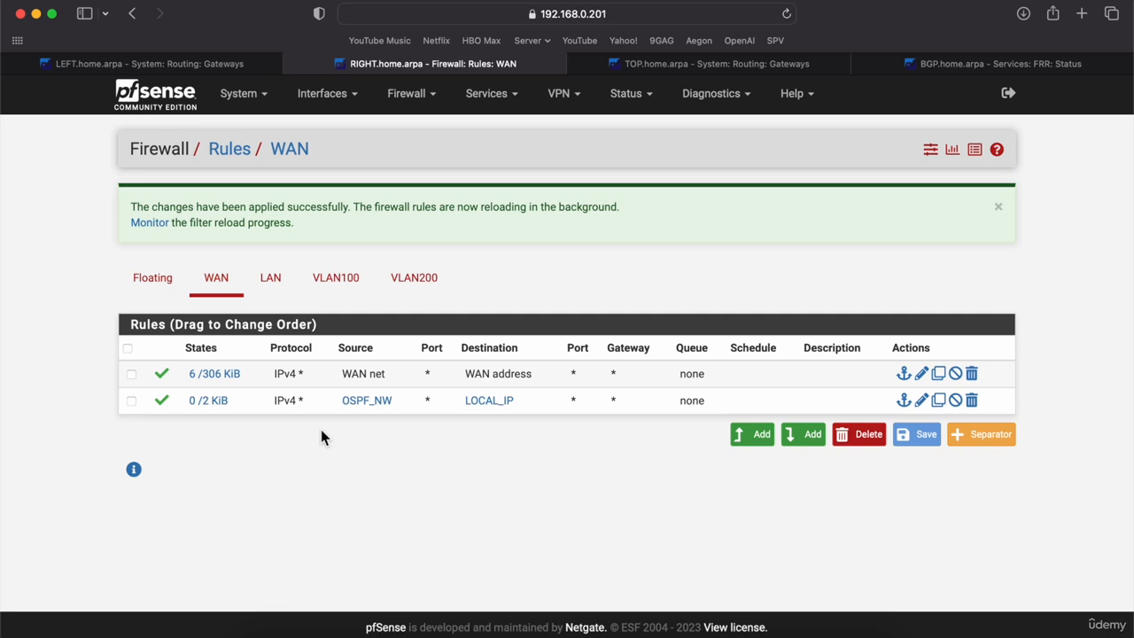
# Try the red and green colours for a new rule separator and discard it without saving
pyautogui.click(988, 433)
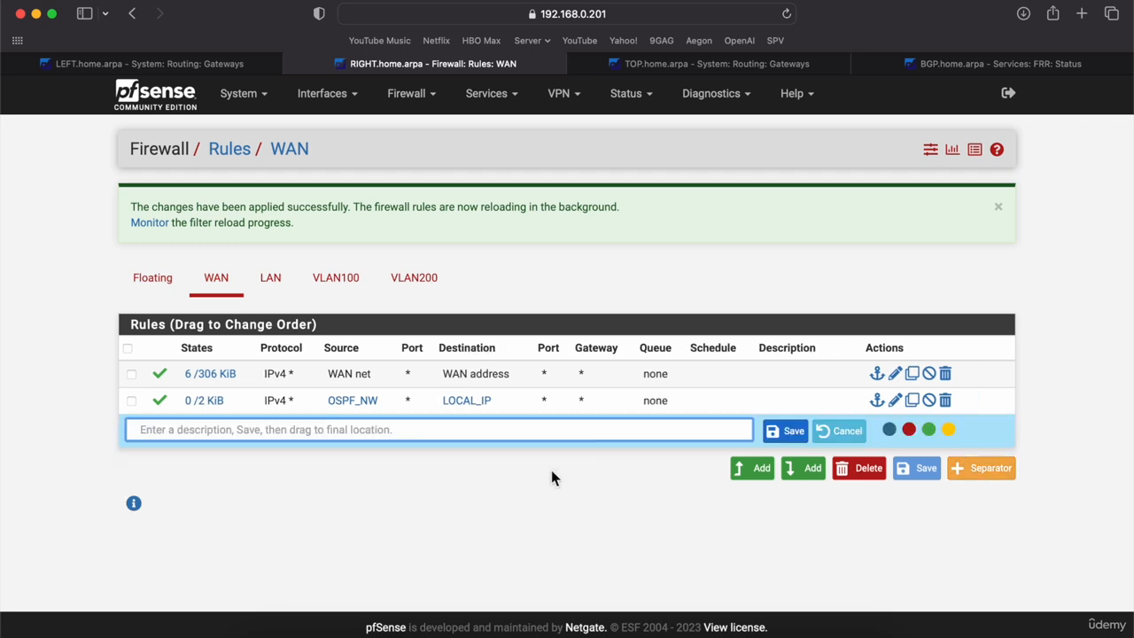
pyautogui.click(908, 429)
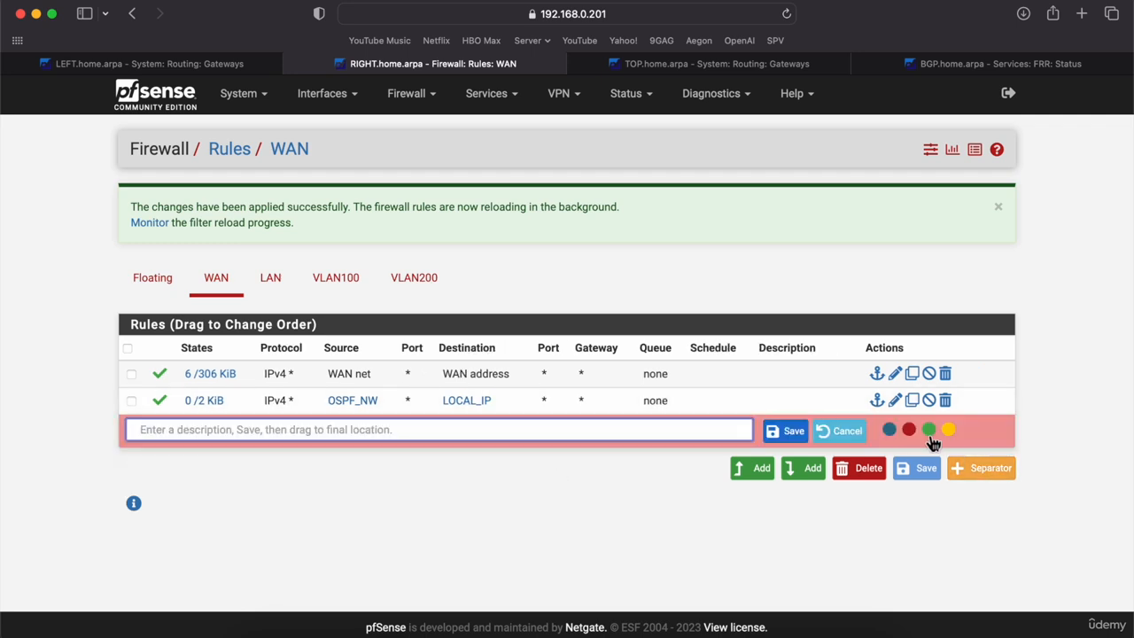
pyautogui.click(928, 431)
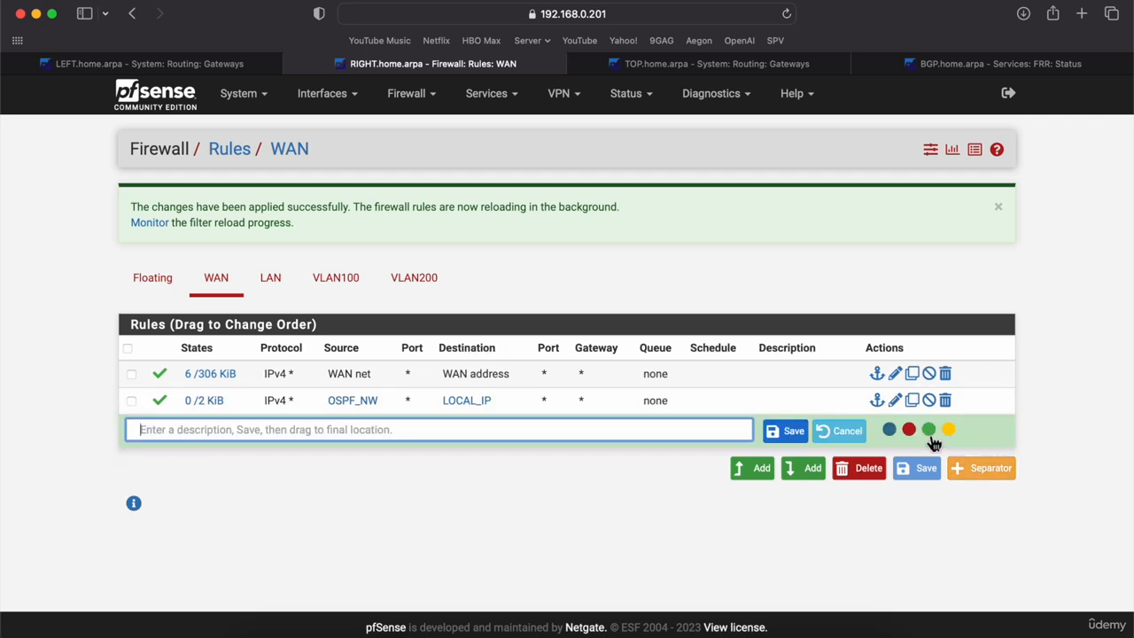
pyautogui.click(846, 431)
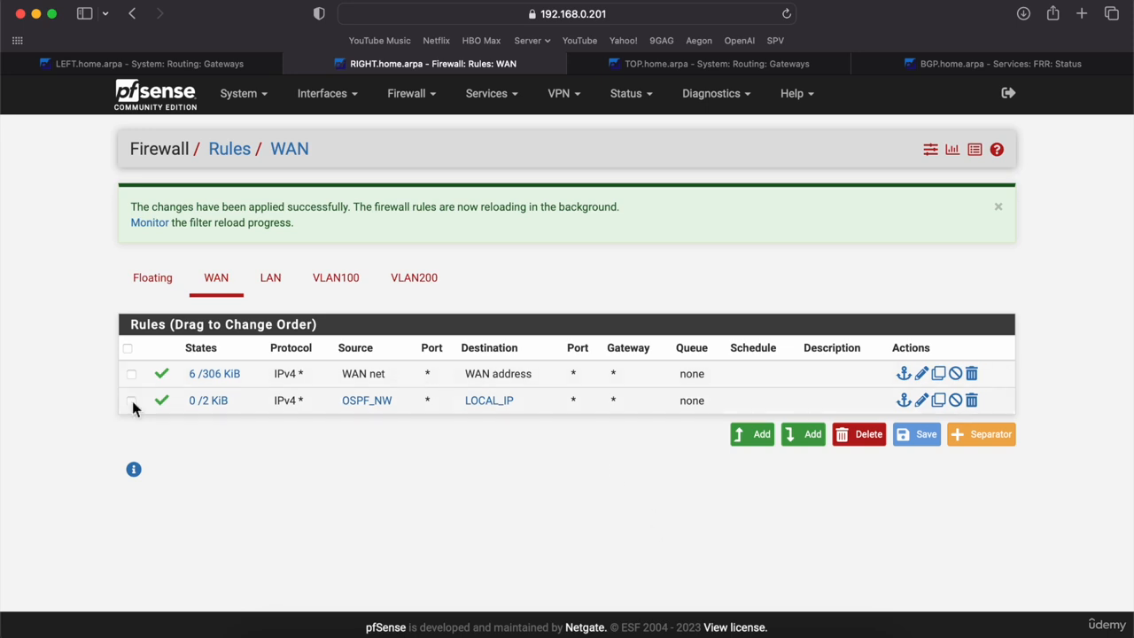
# View the state details of the WAN net rule
pyautogui.moveTo(218, 381)
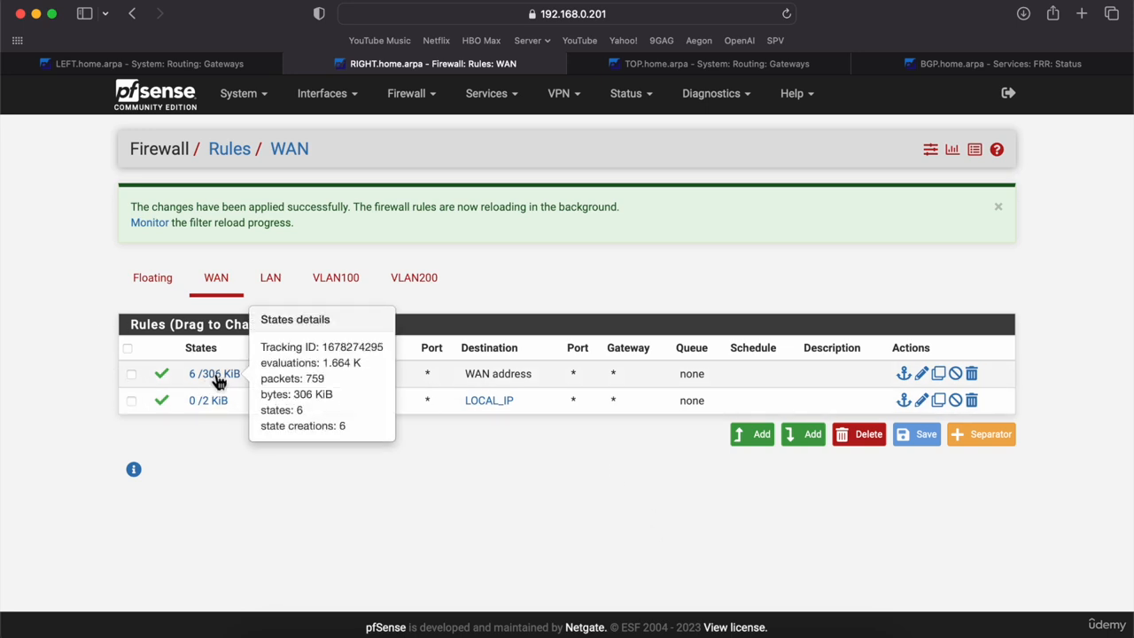